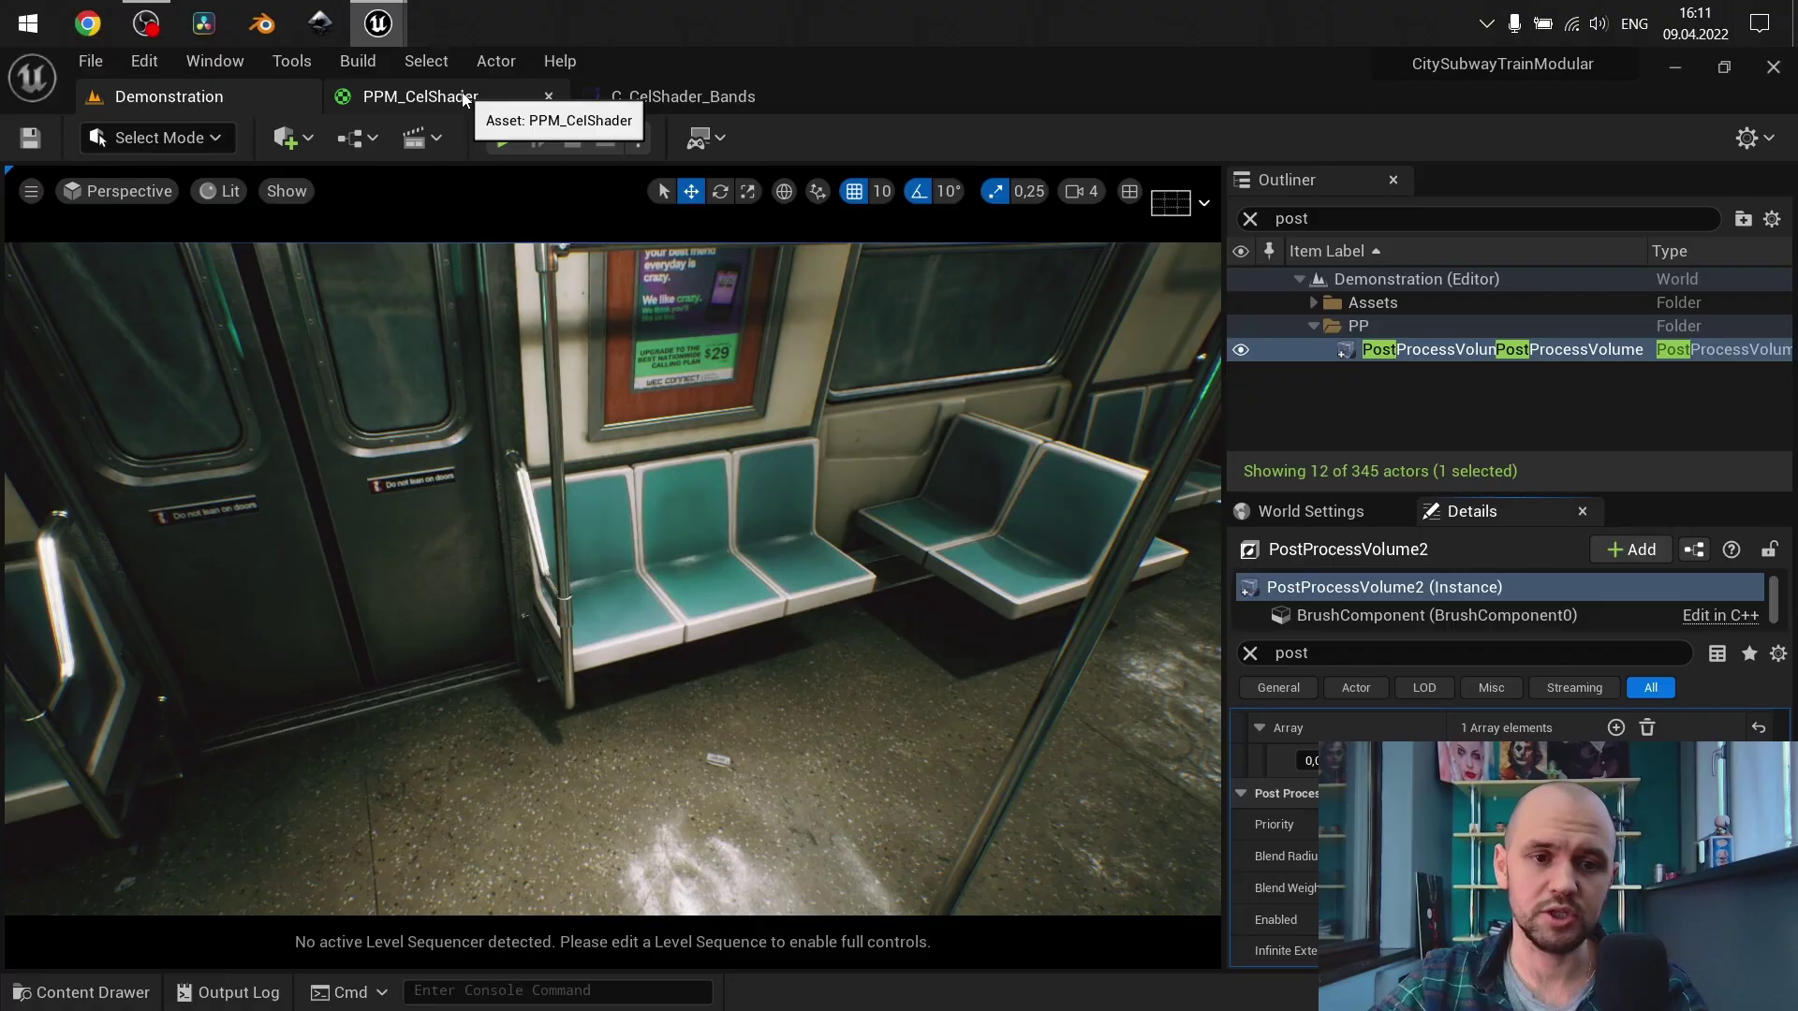
Open the PPM_CelShader graph and inspect CelShaderAtlas, using CA_CelShader with curve C_CelShader_Bands
click(464, 100)
scroll(1386, 569, up, 1)
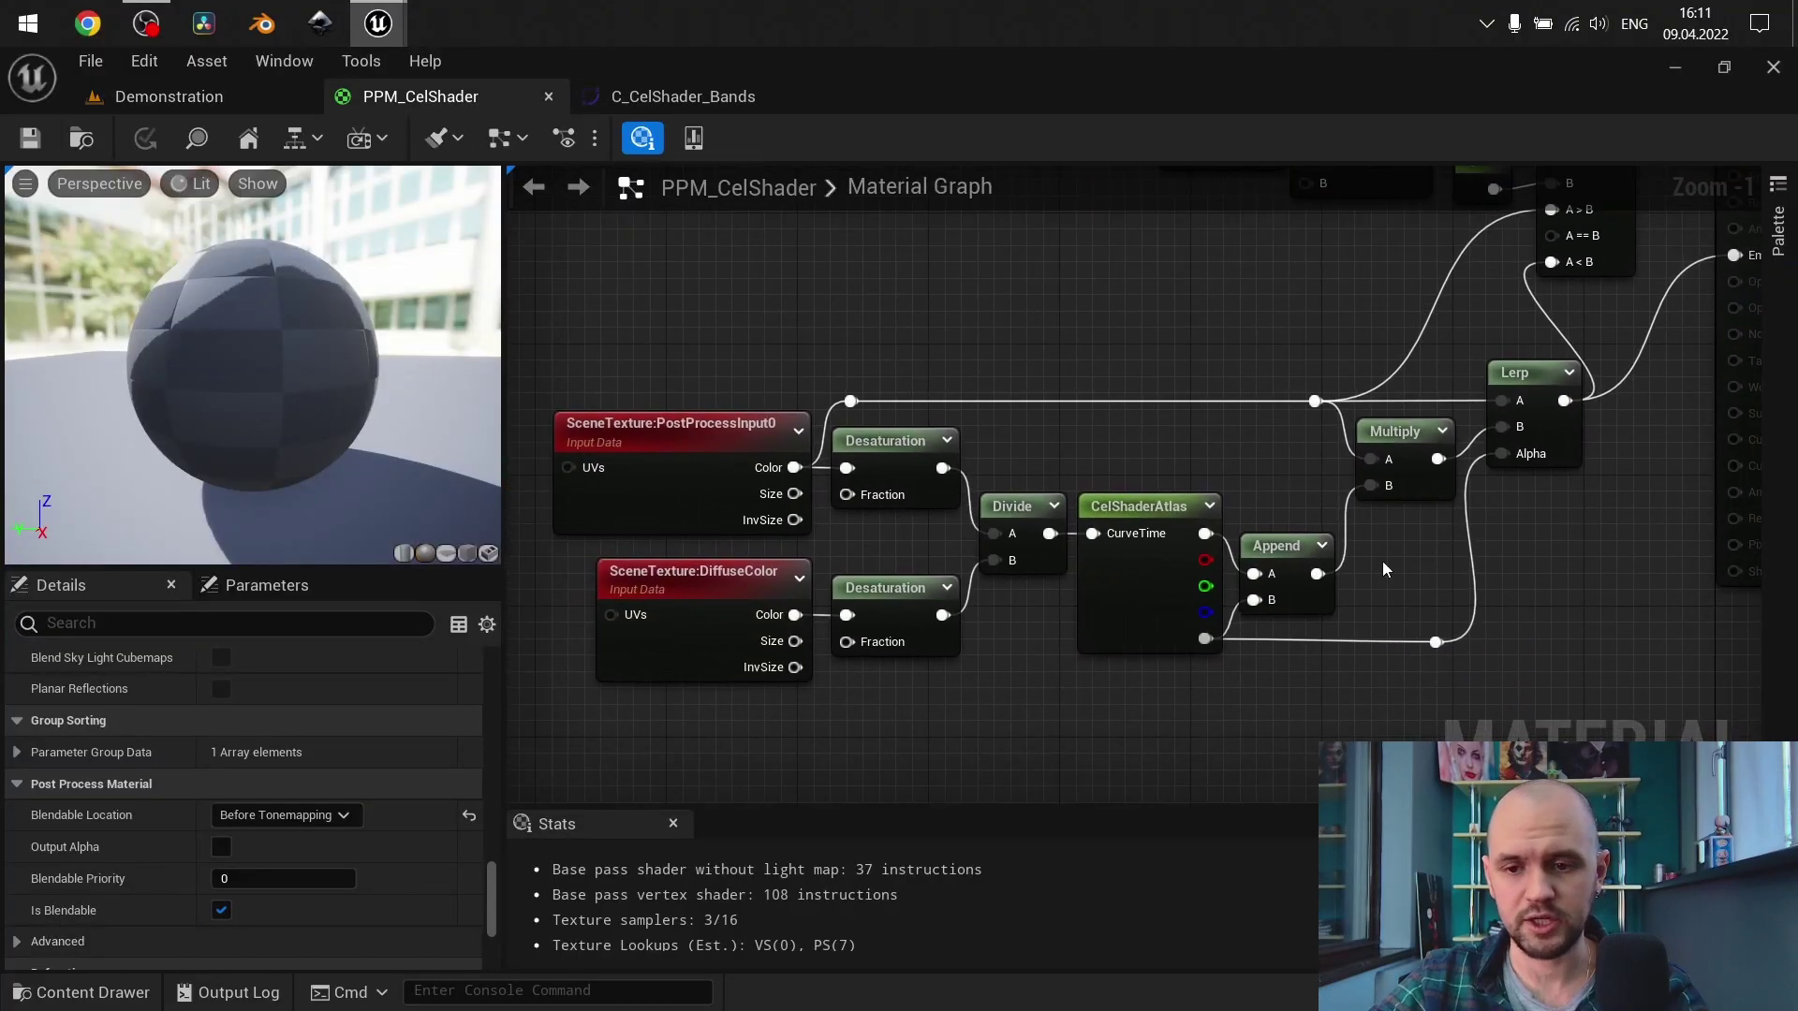
key(ctrl+a)
scroll(1172, 460, up, 1)
right_drag(1173, 461, 1262, 430)
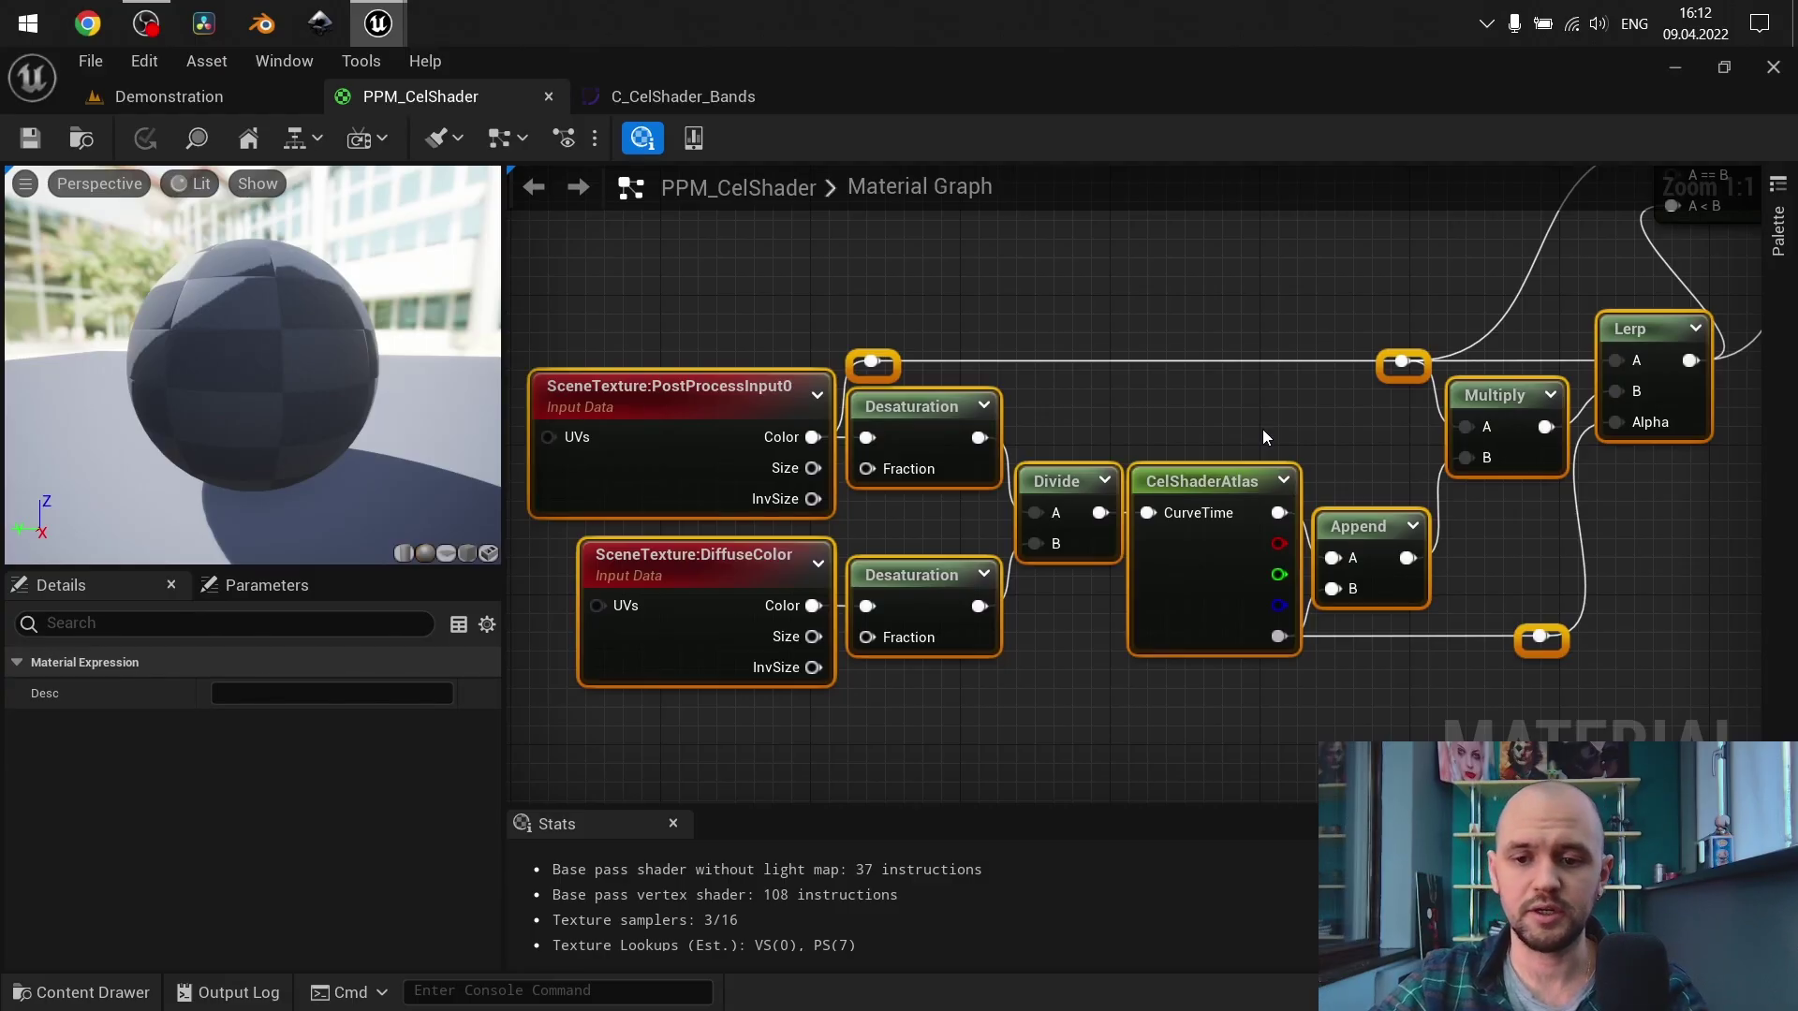
click(1263, 429)
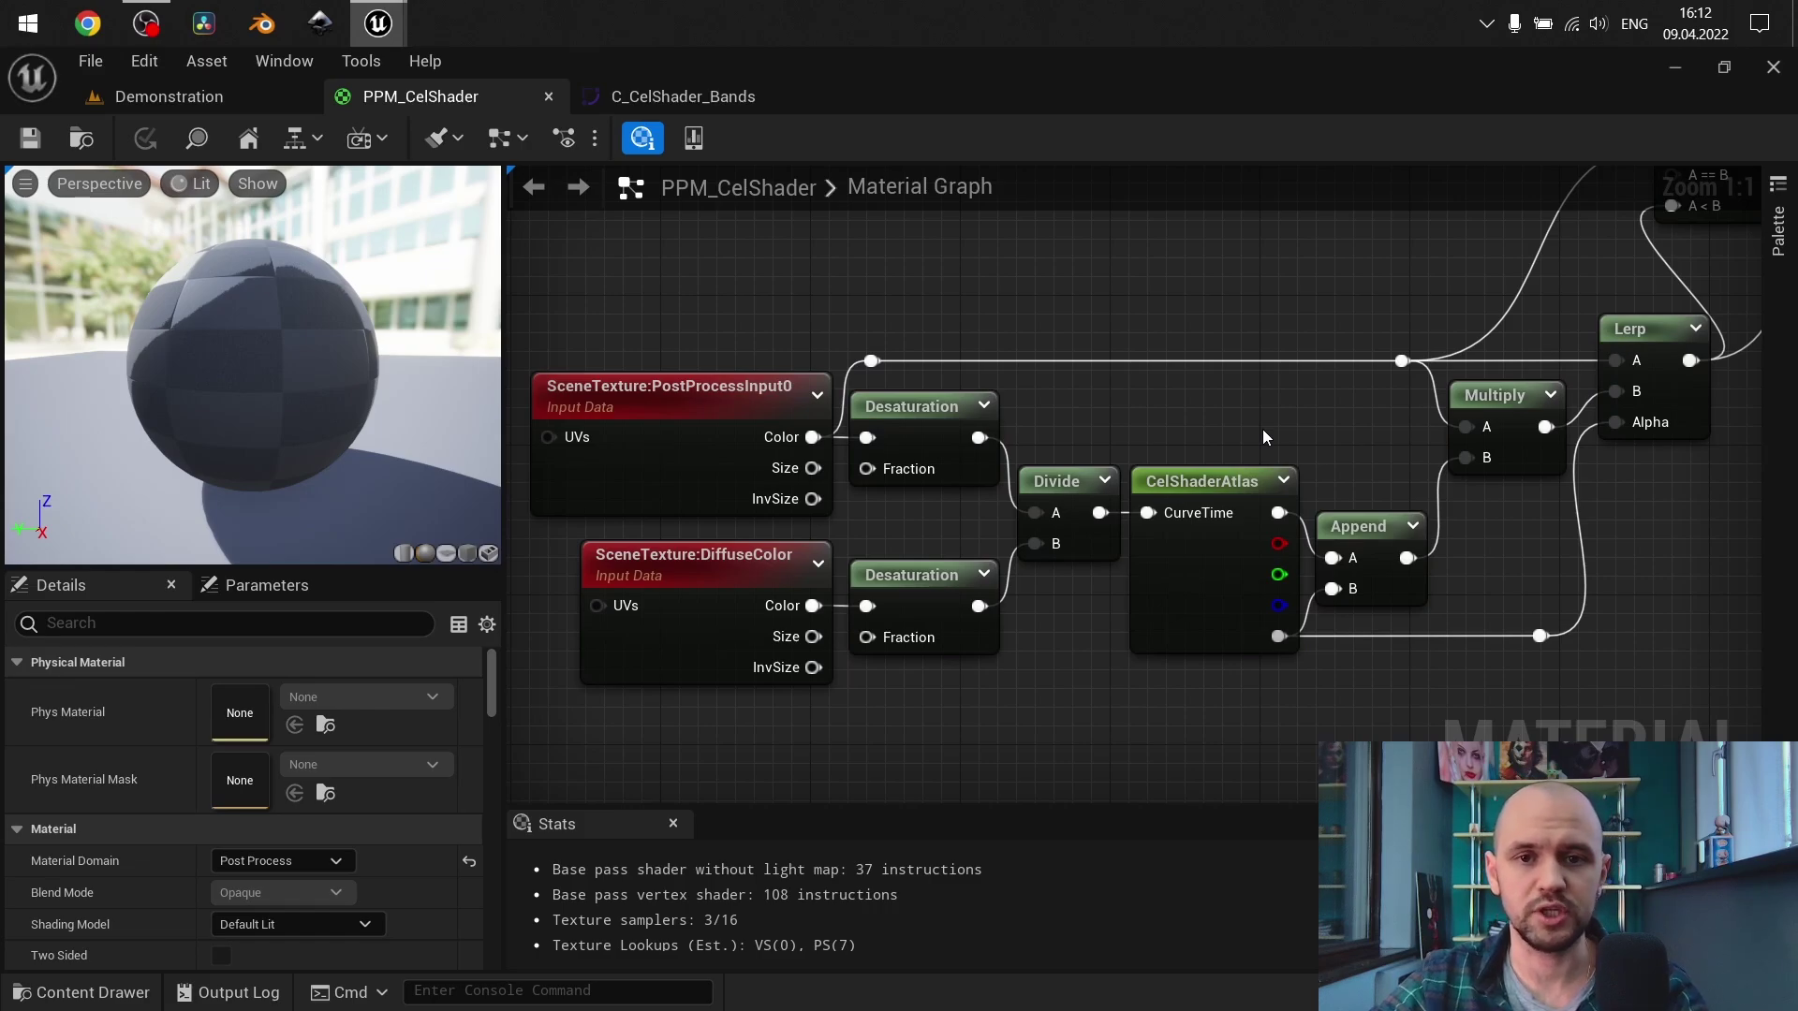
click(1204, 484)
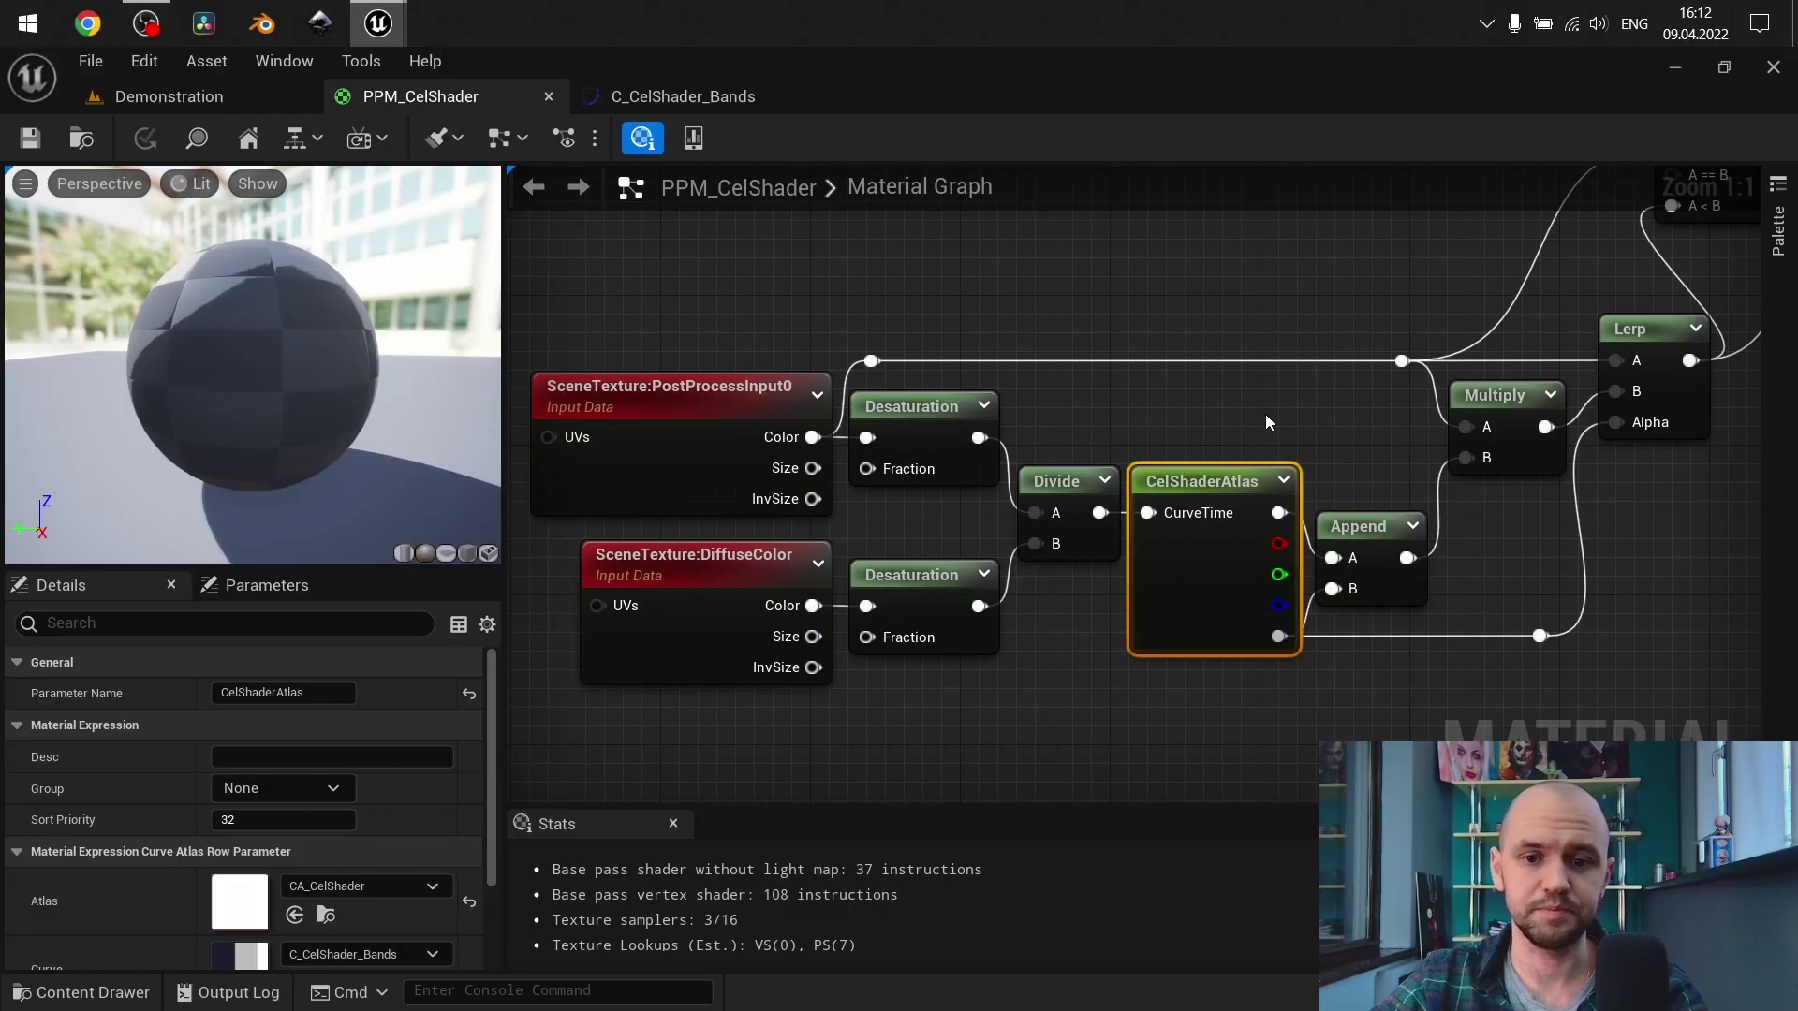
In the Demonstration level, set the Blendables weight to 1.0 and look around the subway car
click(168, 96)
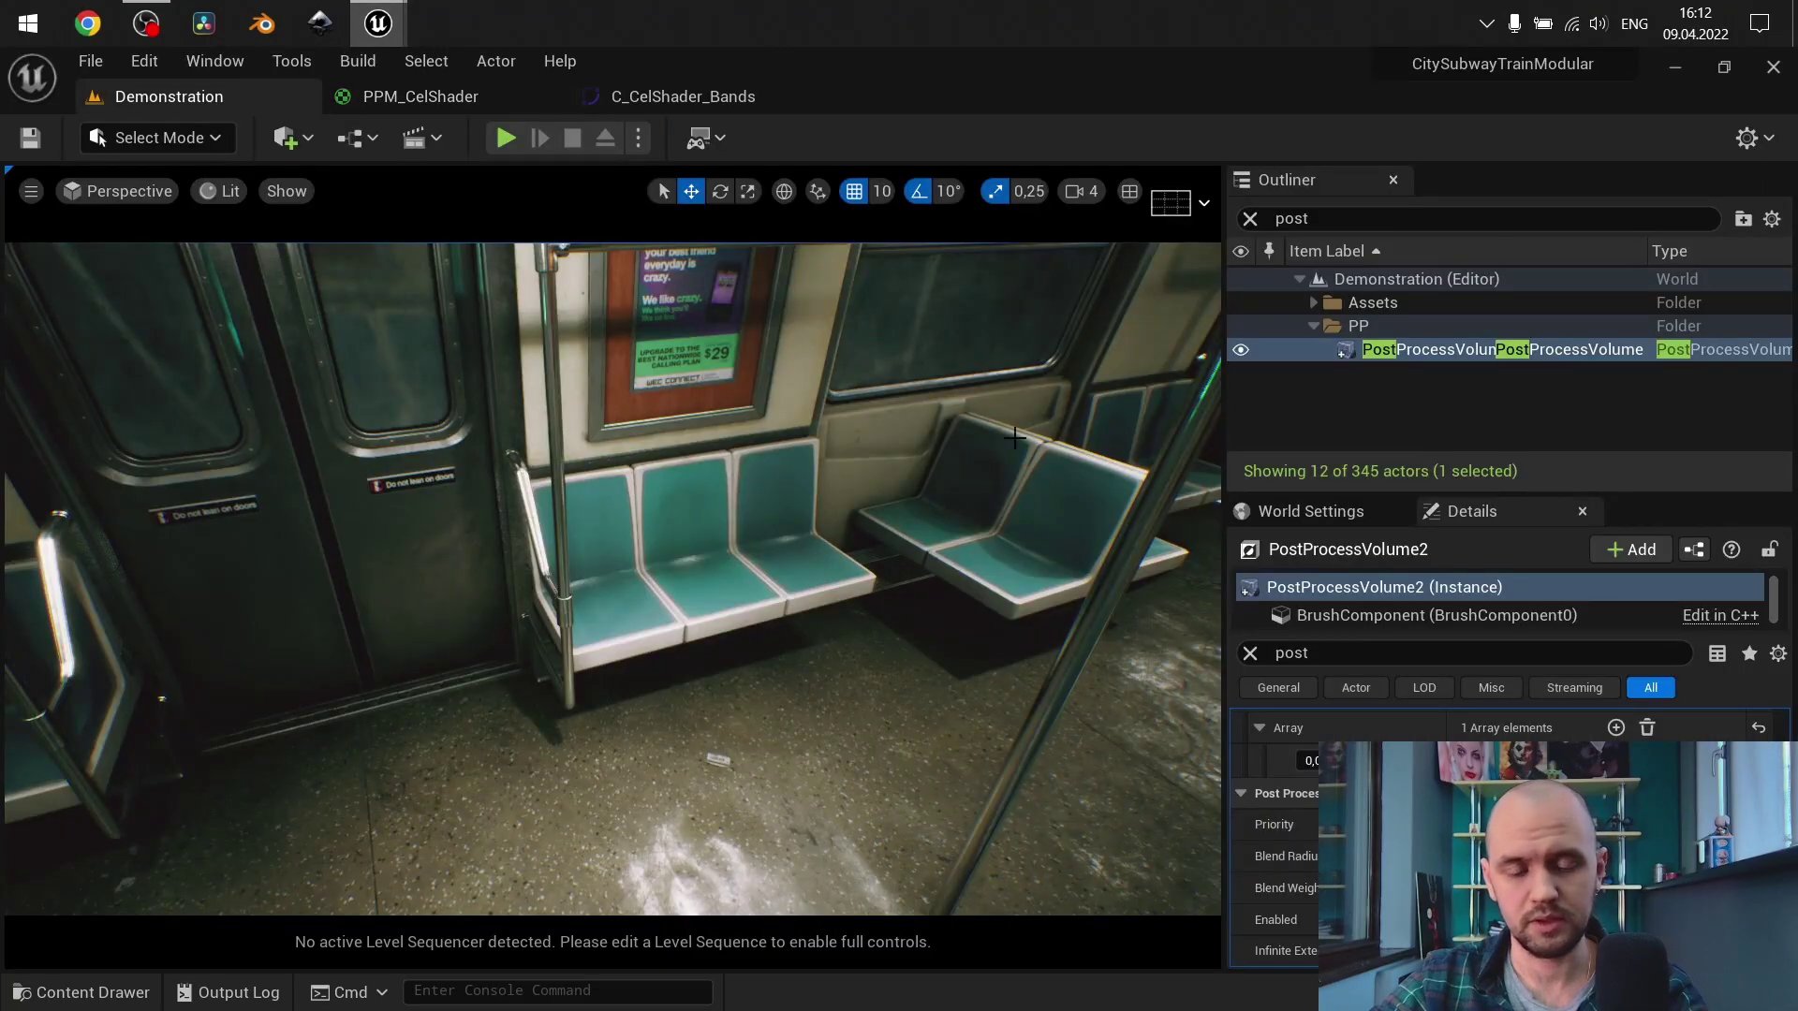
click(1308, 760)
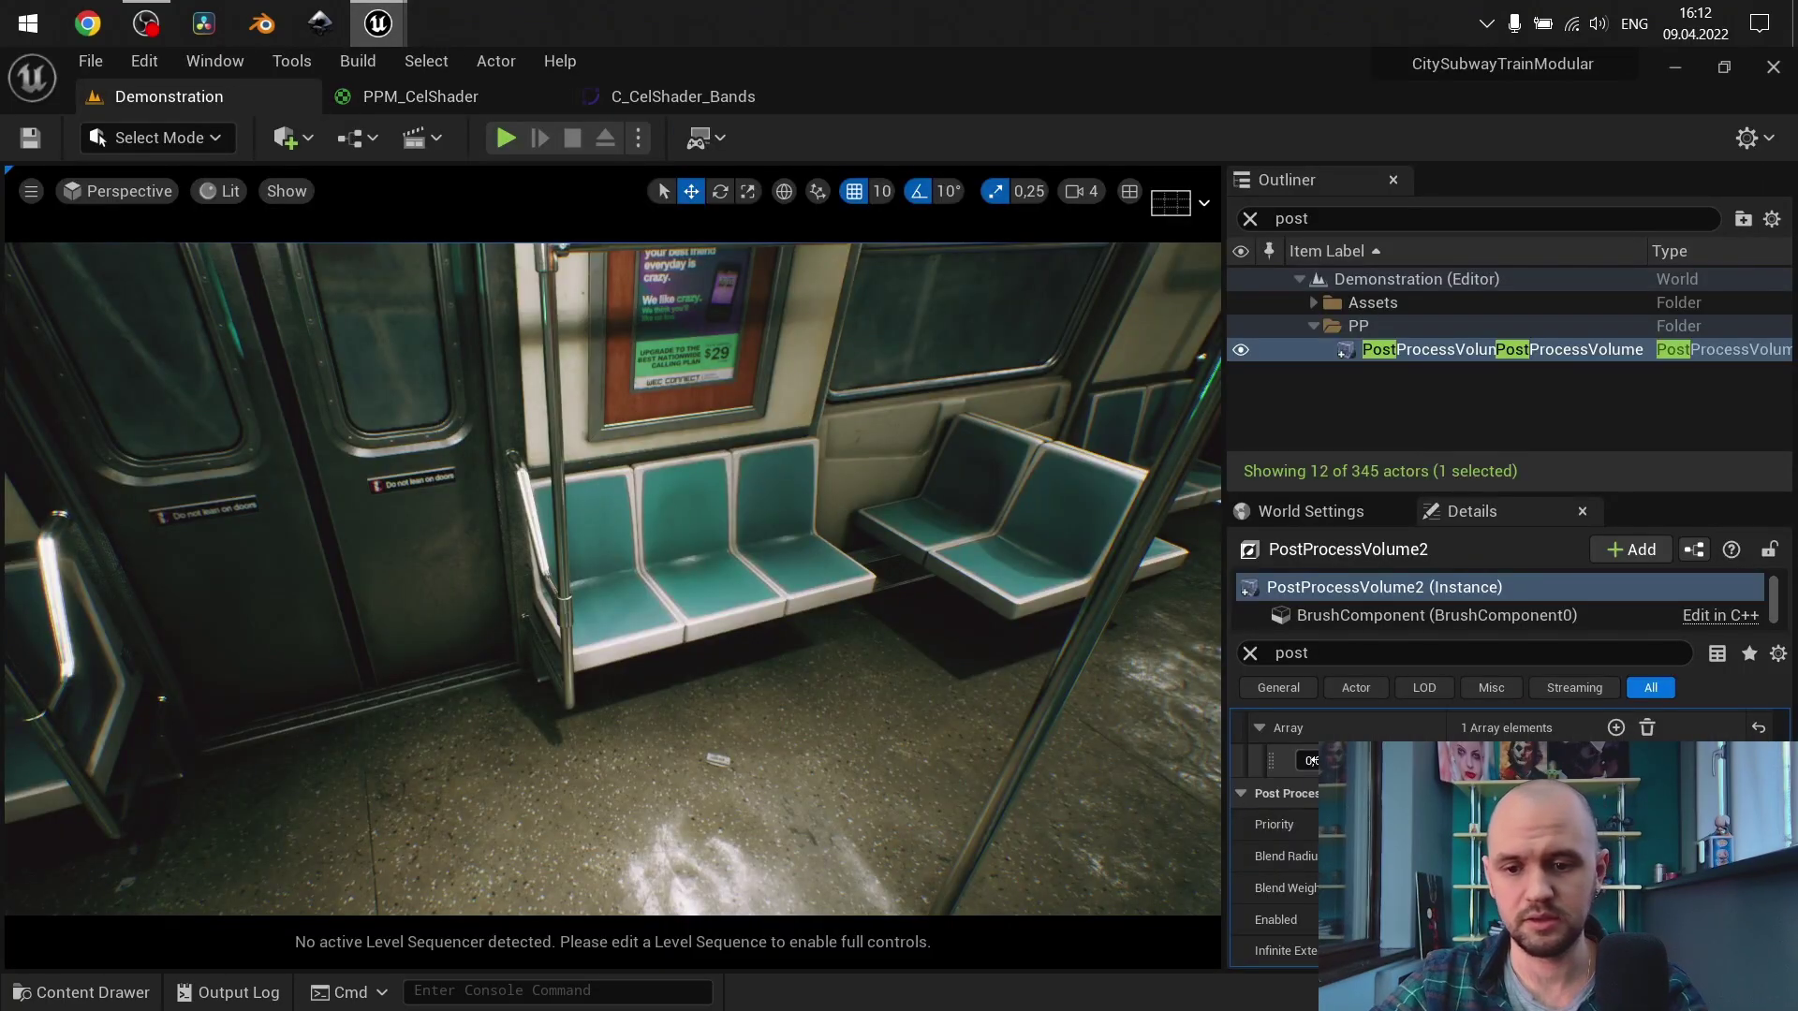
text(1)
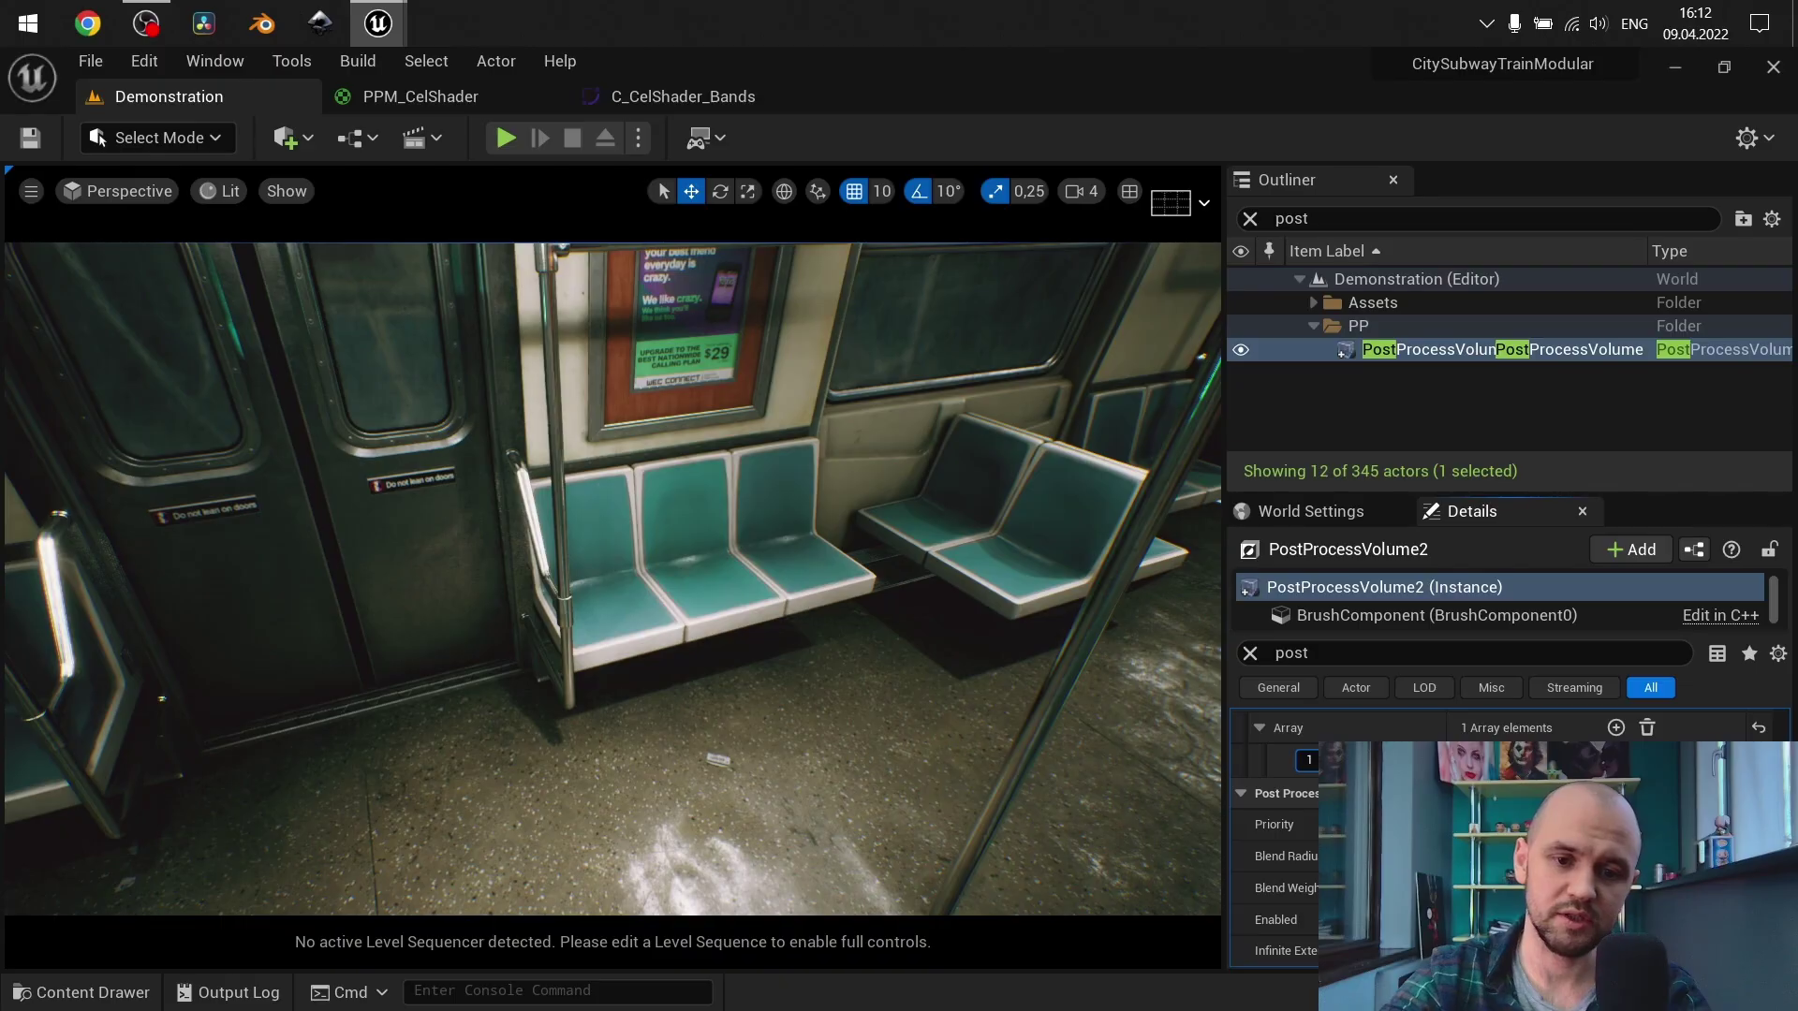
key(Return)
right_drag(711, 599, 534, 440)
right_drag(566, 562, 628, 576)
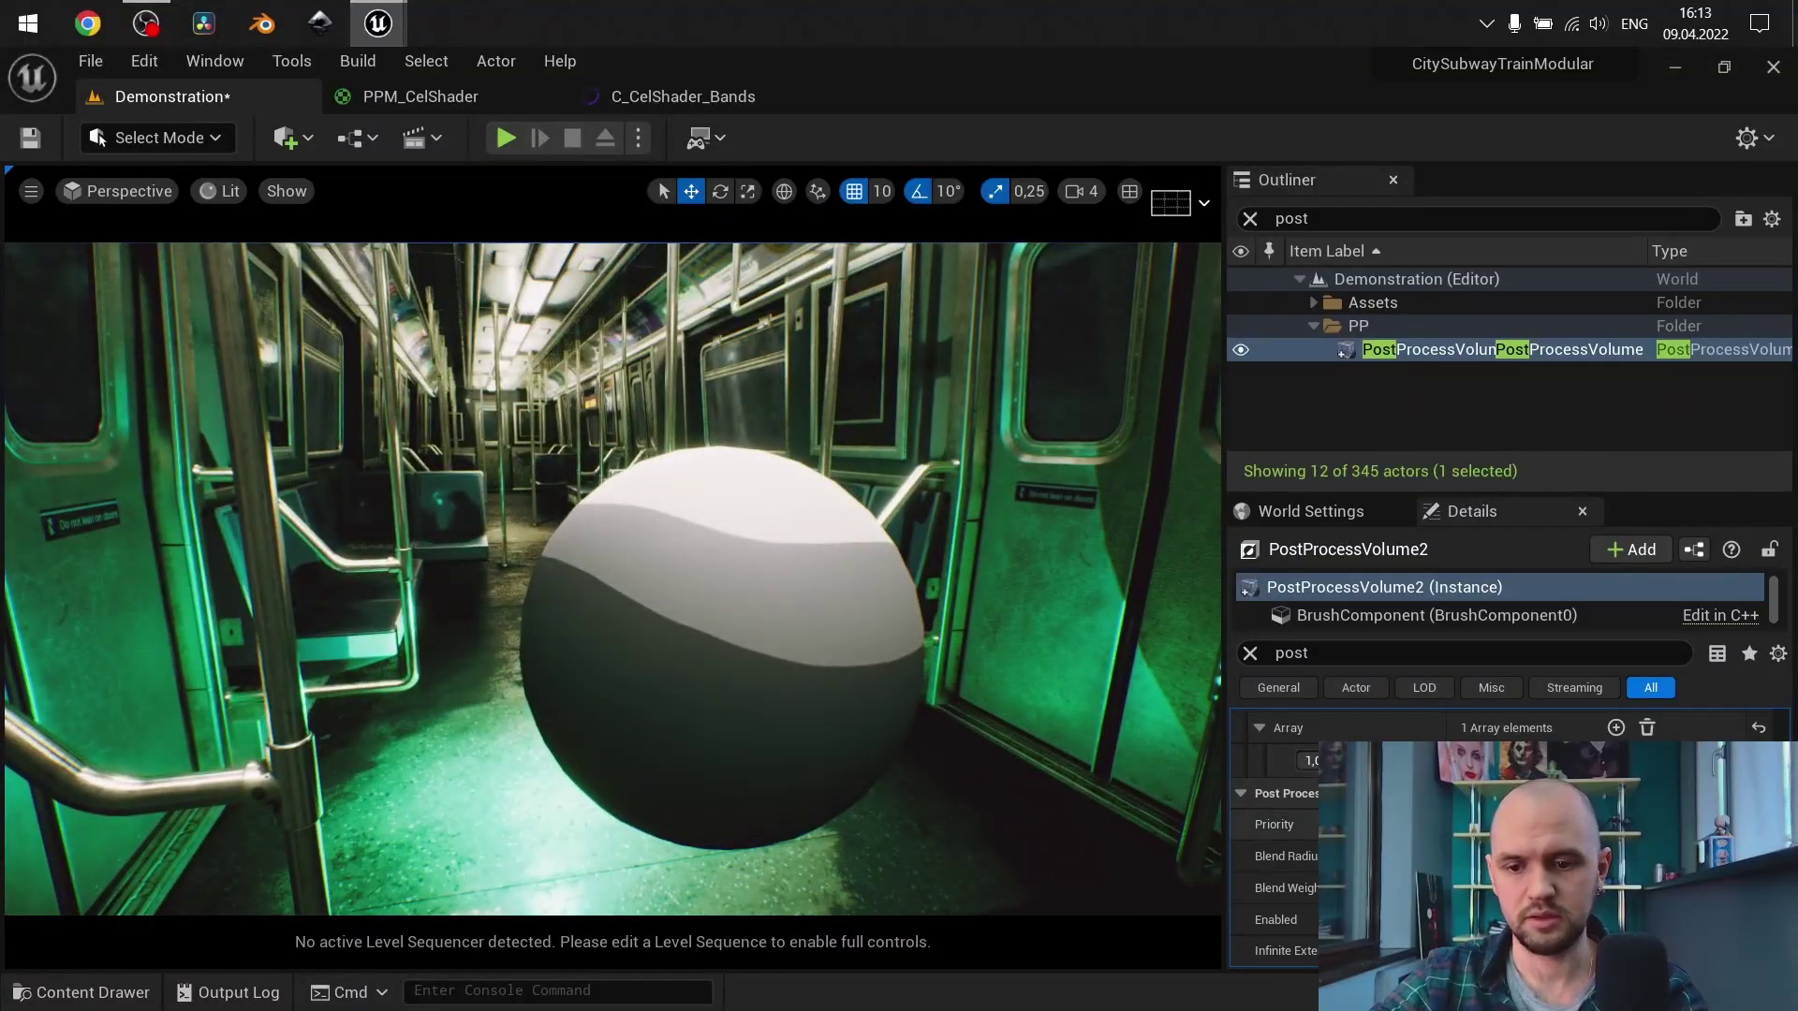
Re-enter the blendable weight value, fly closer to the sphere, and return to the PPM_CelShader graph
click(1312, 761)
text(0)
key(Return)
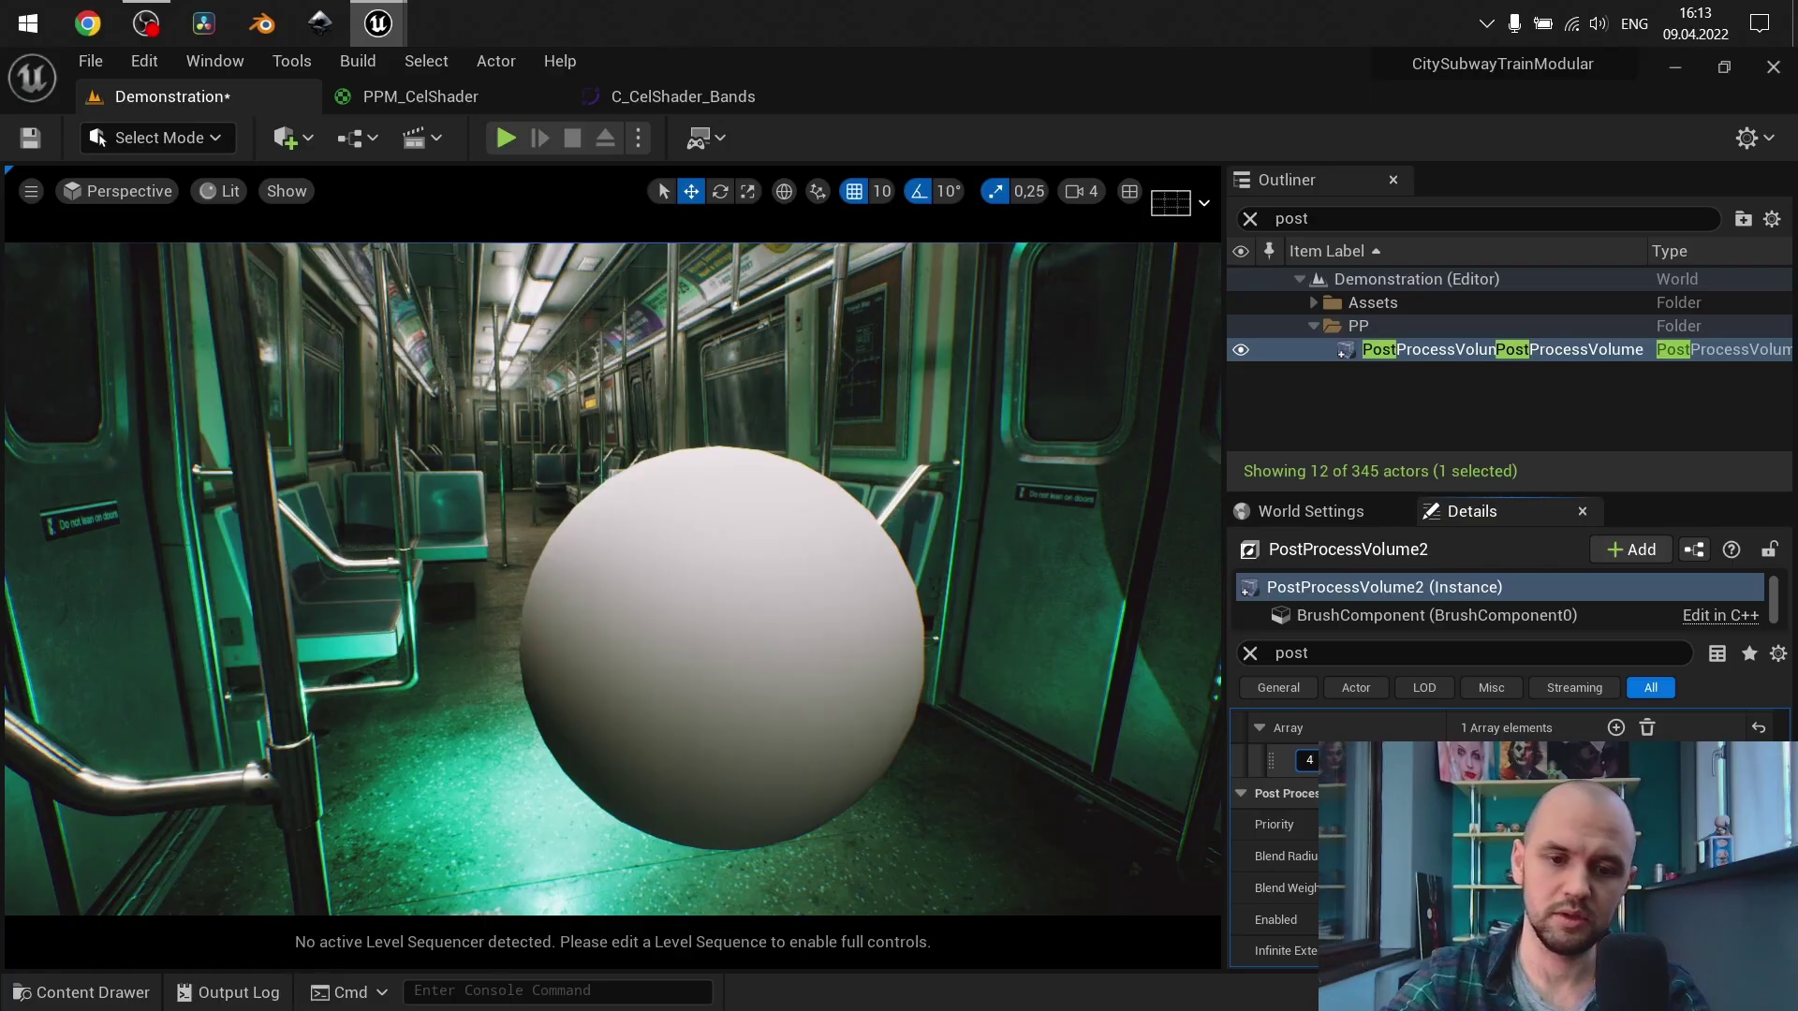
text(4)
key(Return)
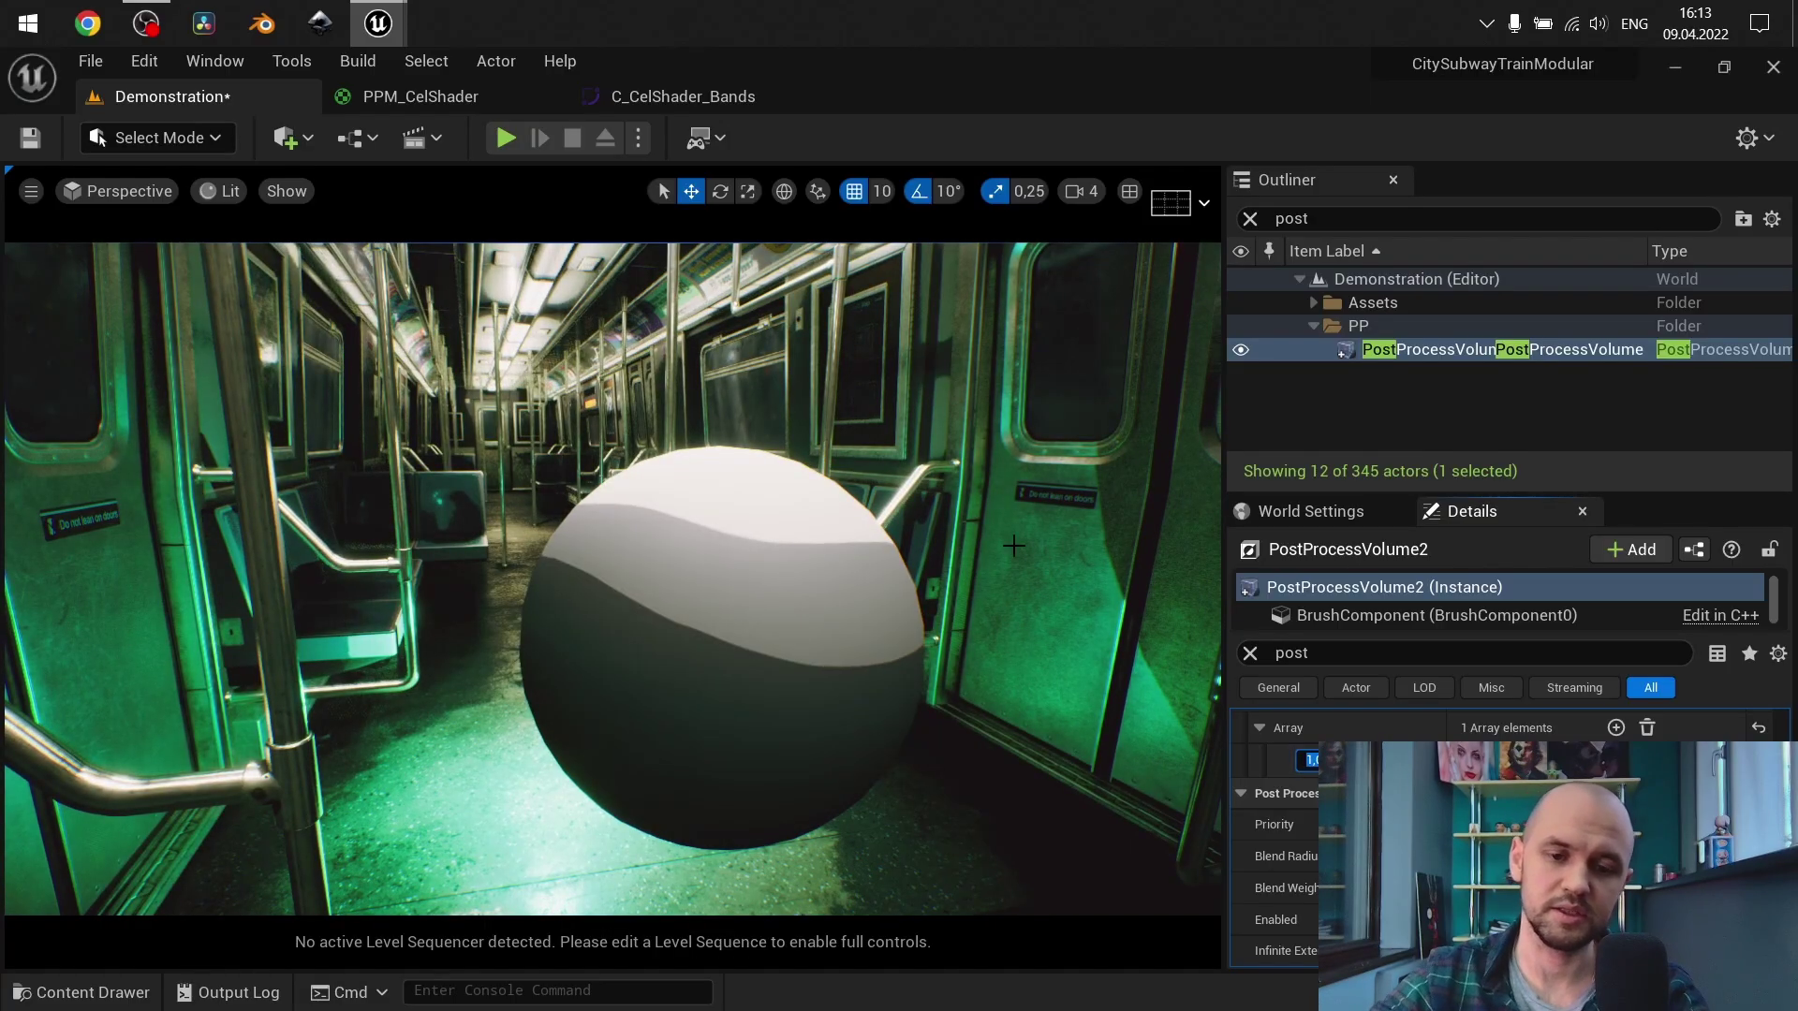
scroll(856, 518, down, 4)
scroll(855, 518, up, 5)
key(w)
right_drag(856, 518, 857, 518)
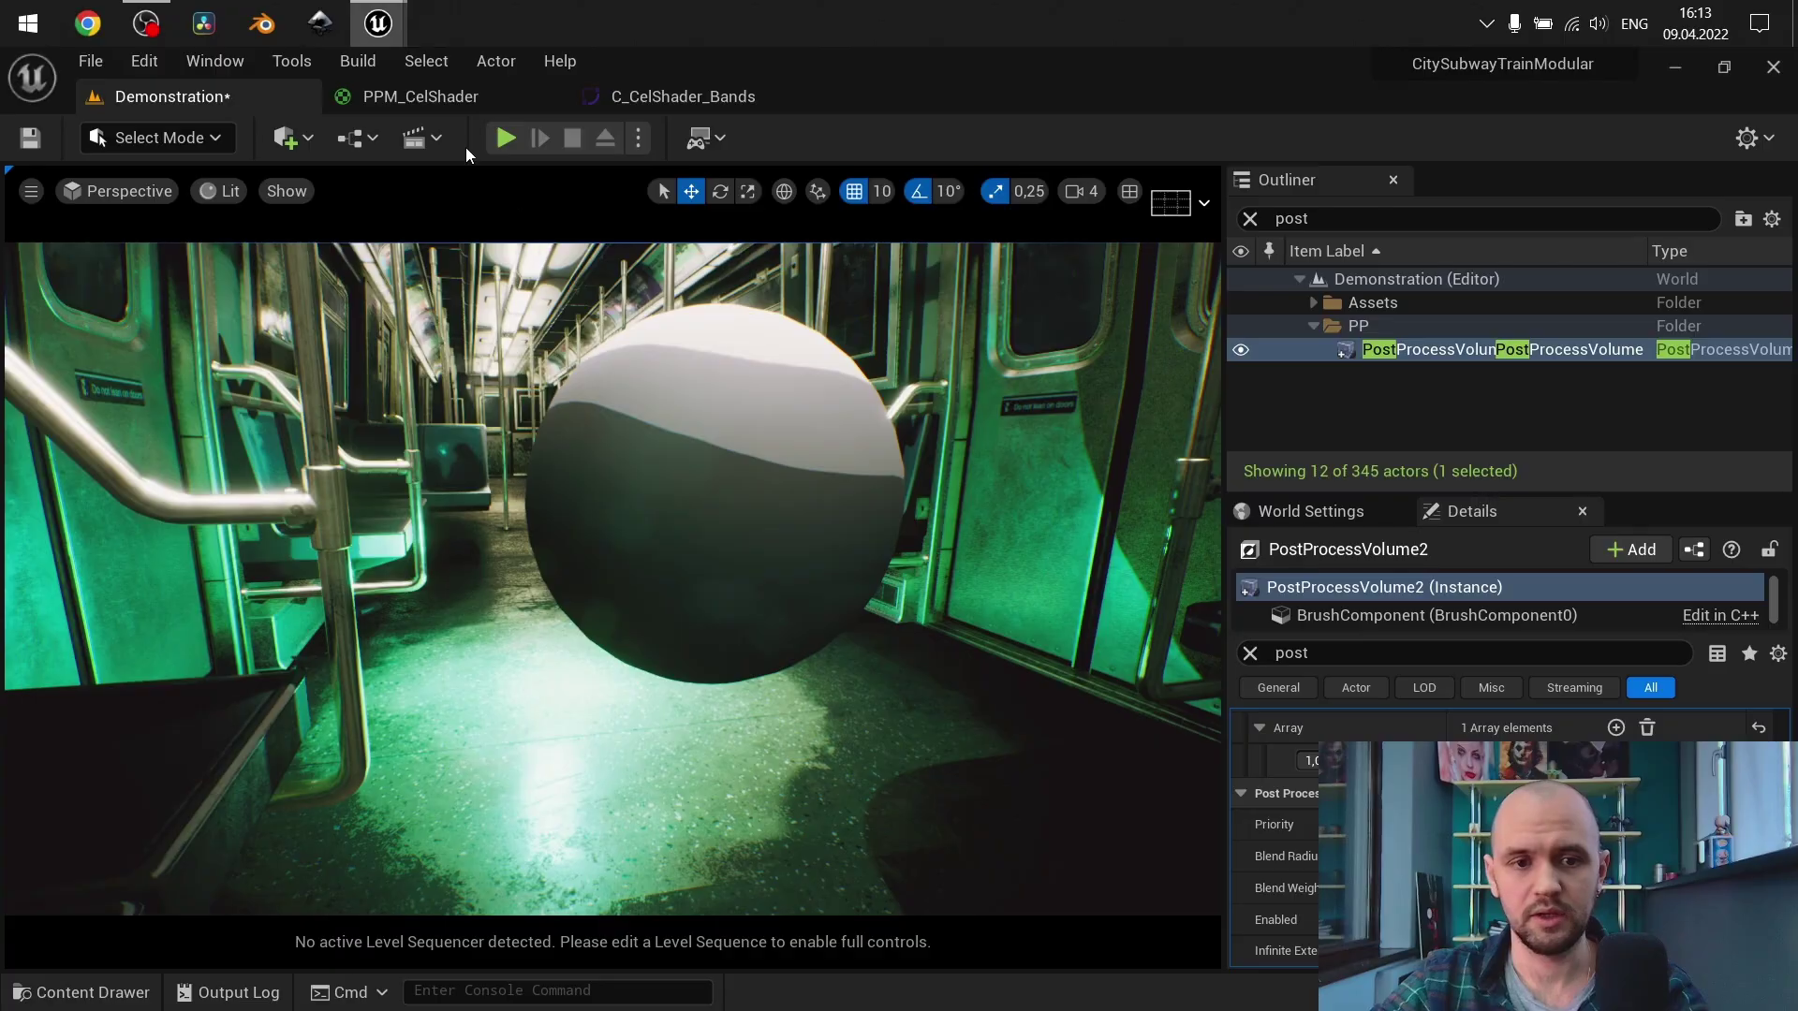
click(473, 99)
right_drag(1240, 385, 1103, 486)
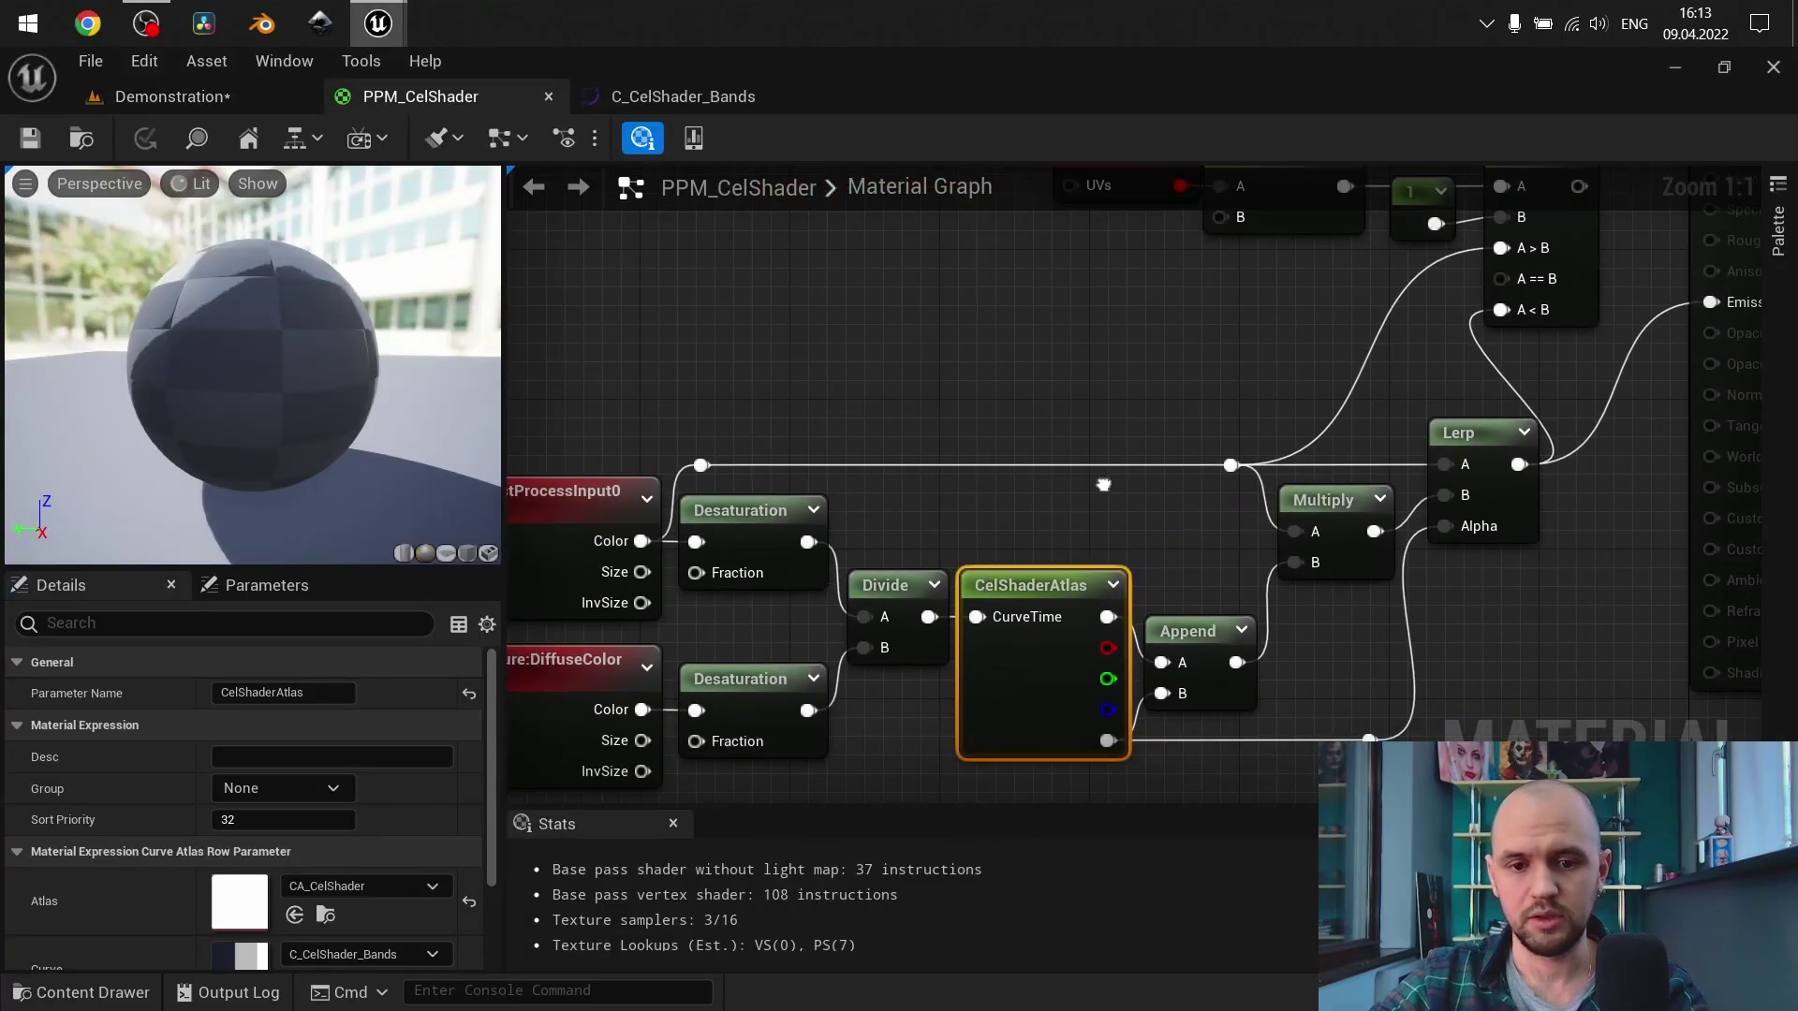
Connect Desaturation's output to Multiply A and Multiply's output to Emissive Color
click(1107, 528)
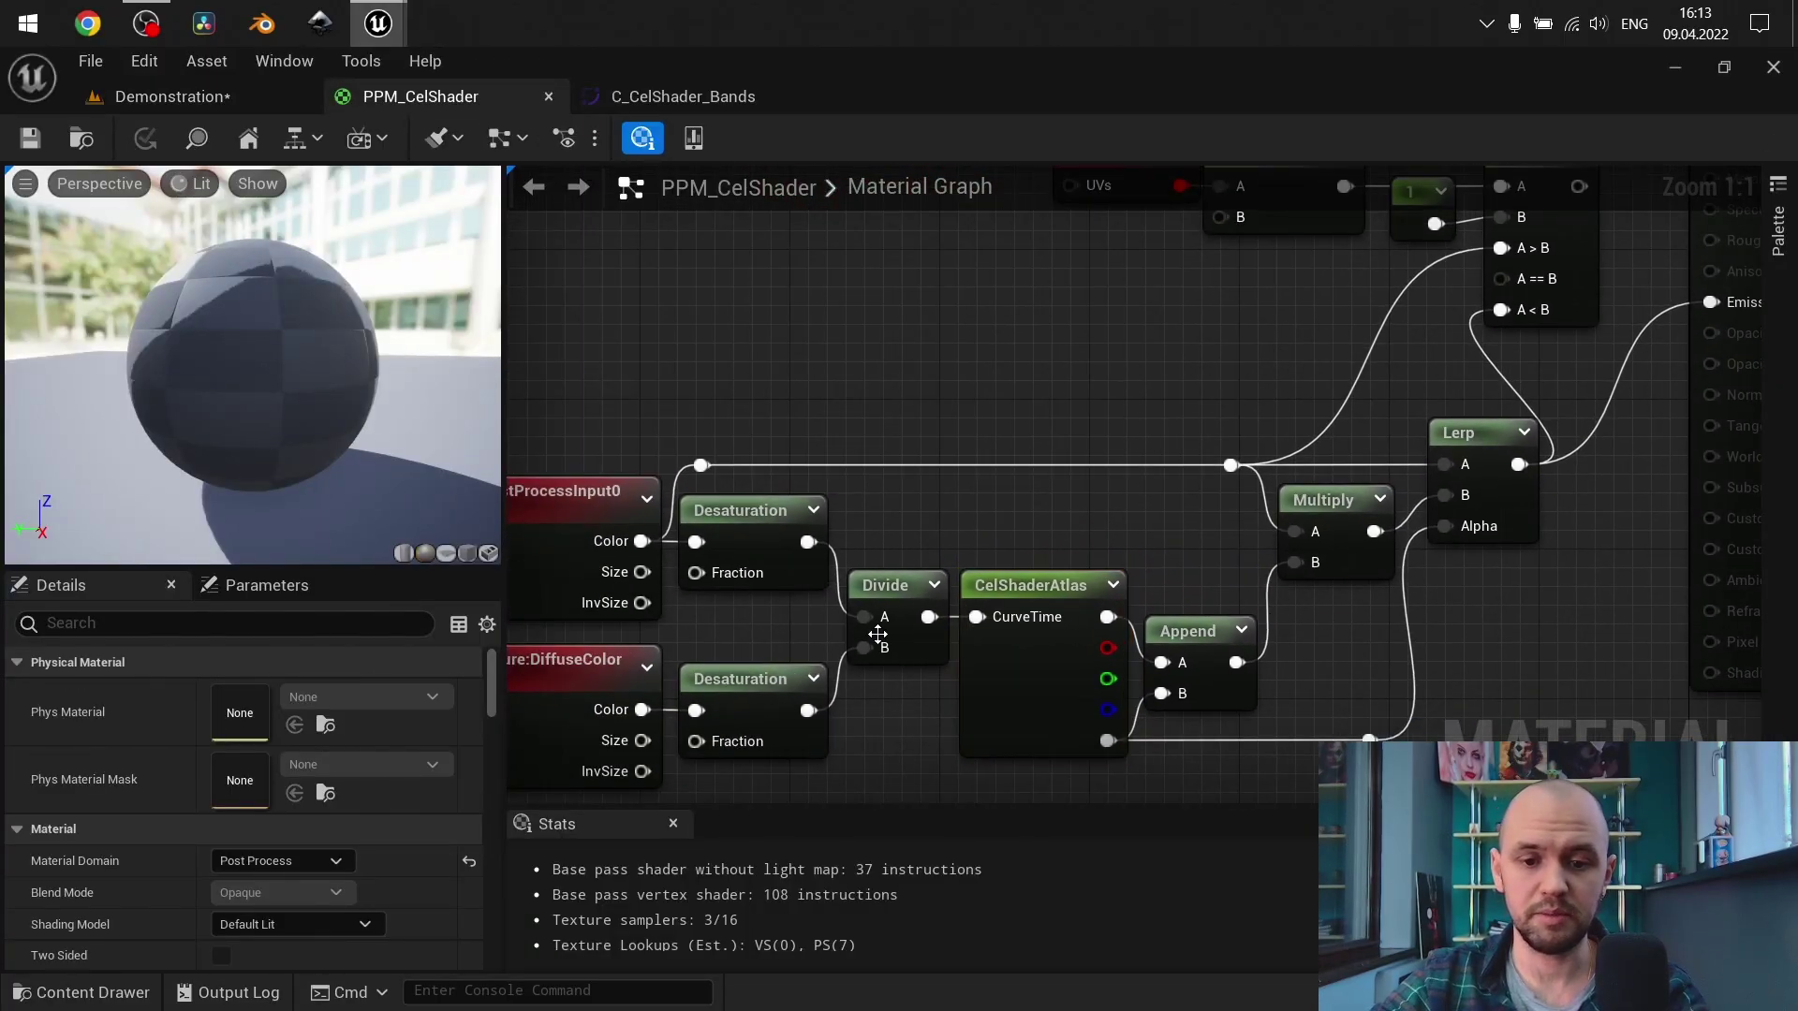
ctrl+drag(808, 709, 1301, 541)
right_drag(1300, 541, 1113, 670)
drag(1189, 663, 1524, 432)
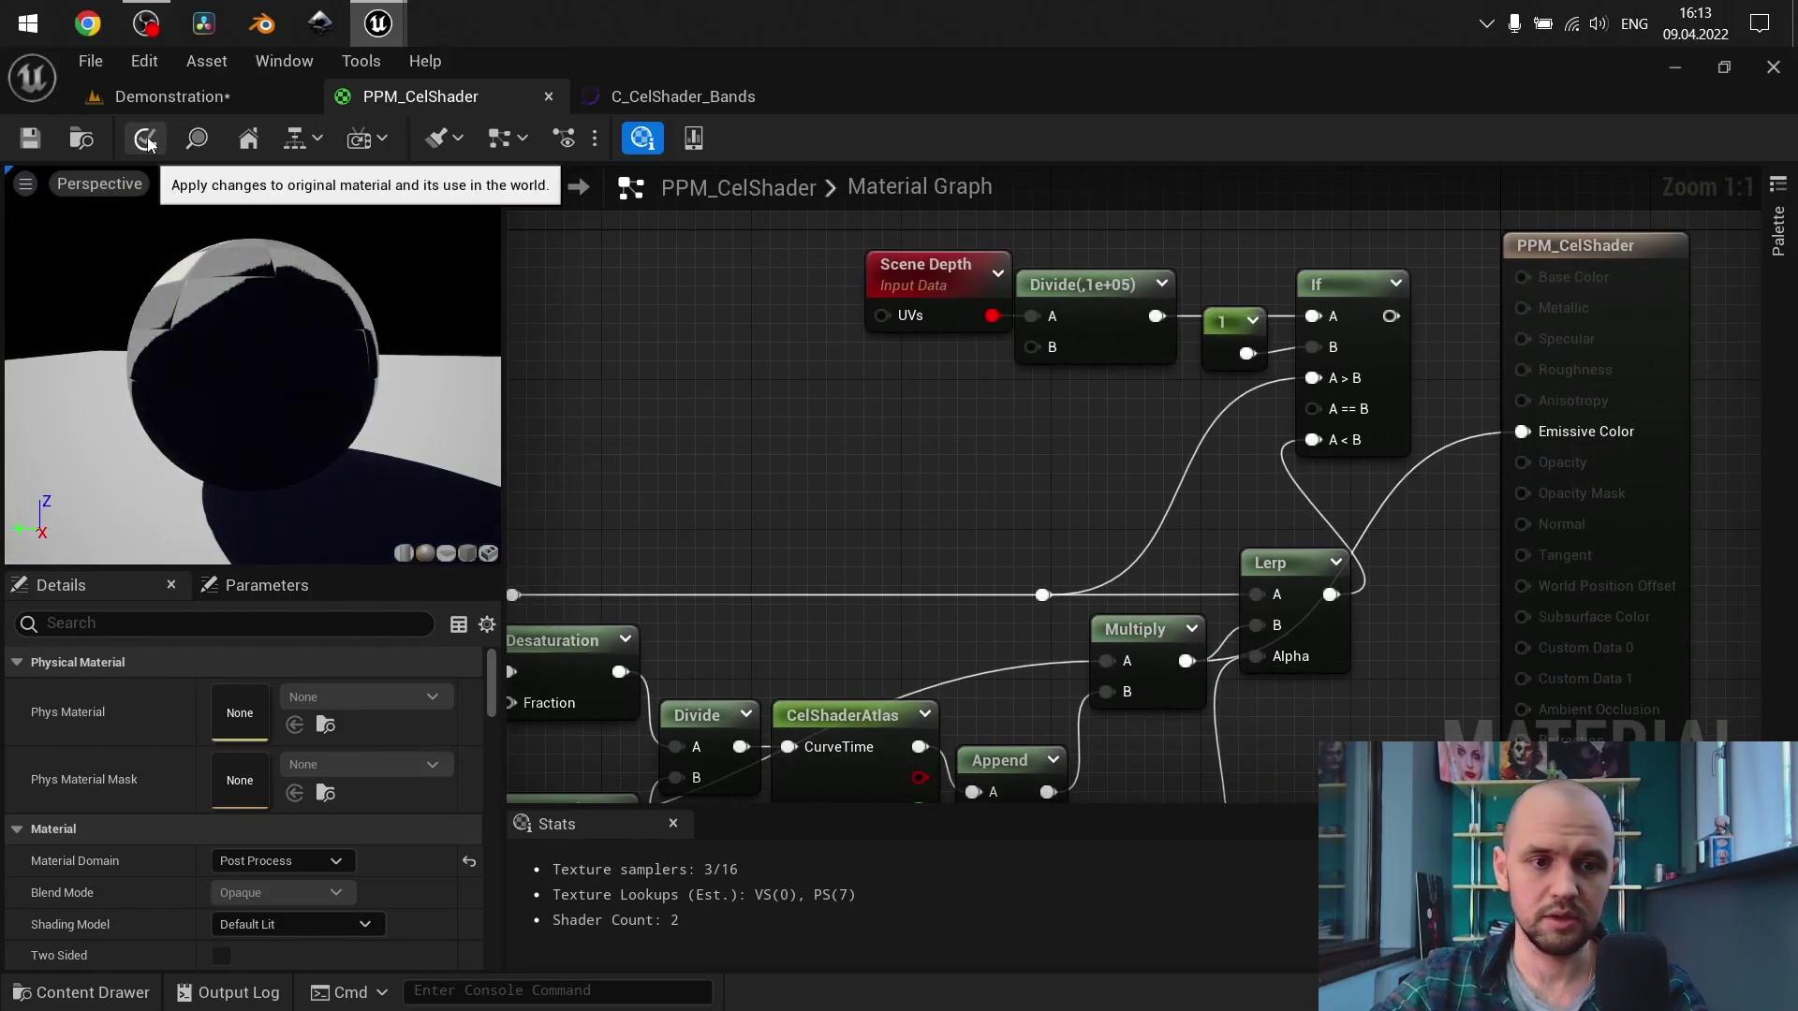
Preview the sphere's two-band cel split in the Demonstration level from several angles
click(187, 97)
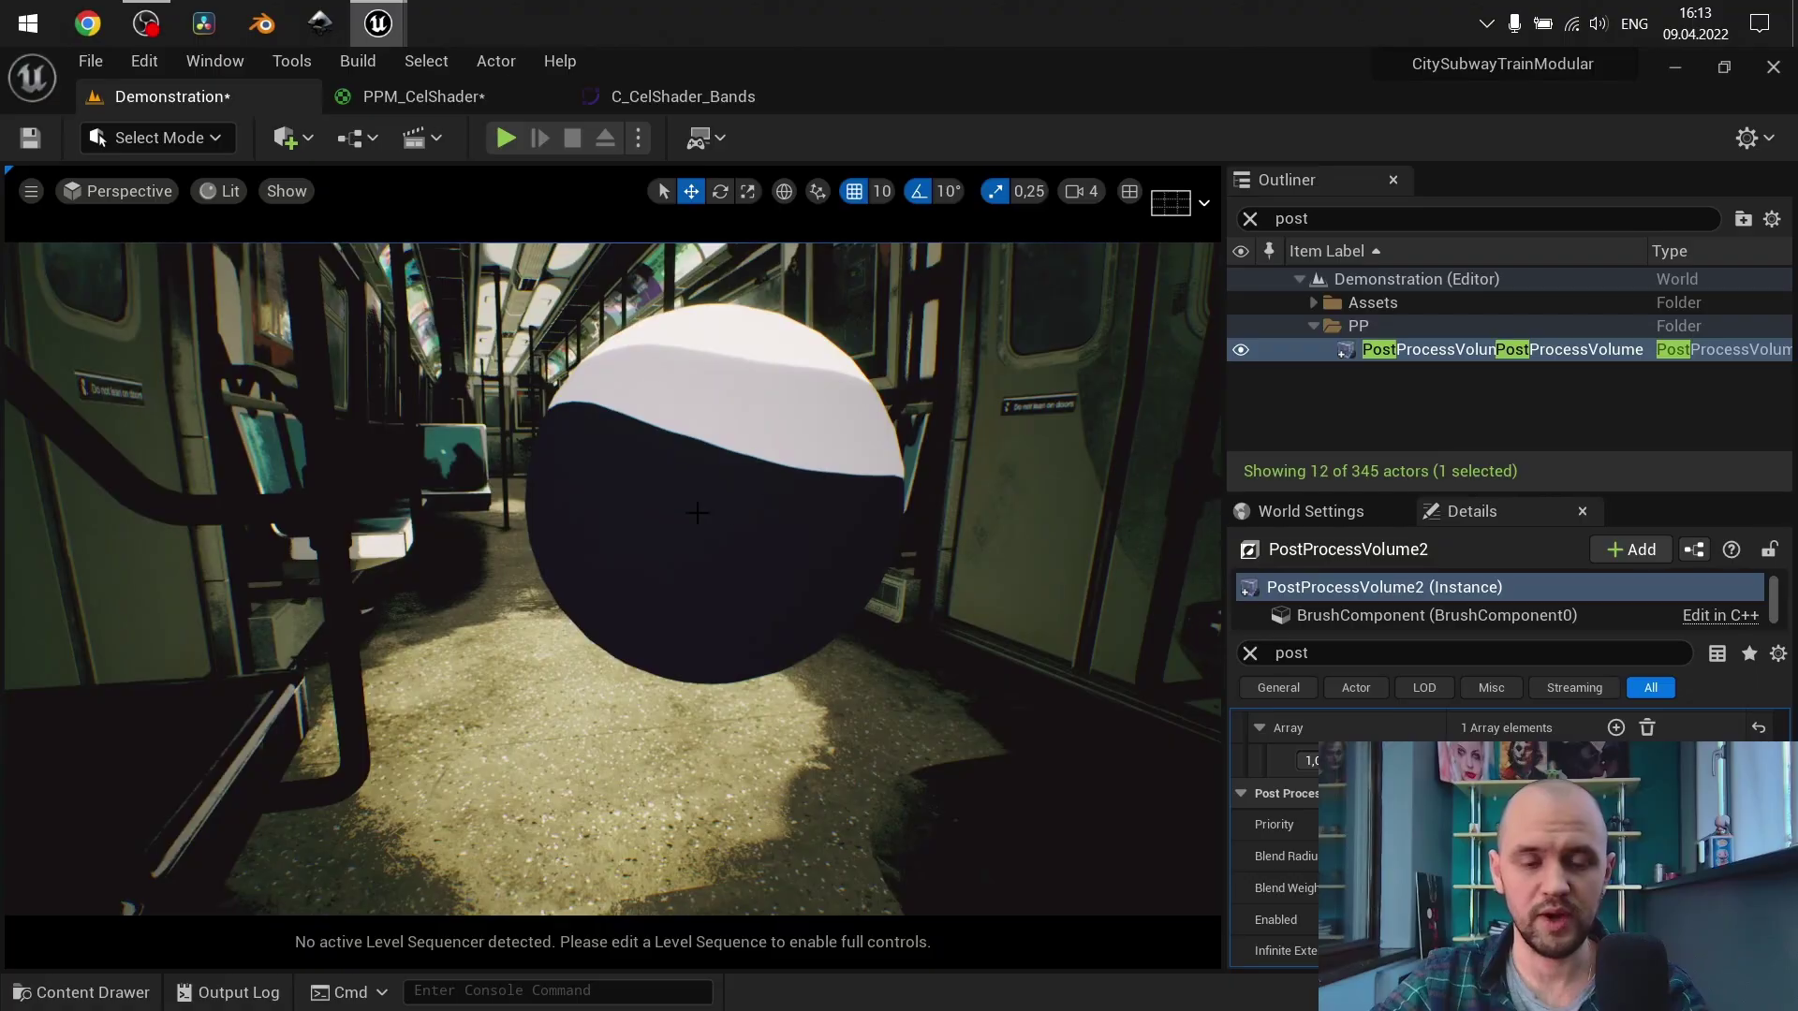
right_drag(614, 562, 592, 512)
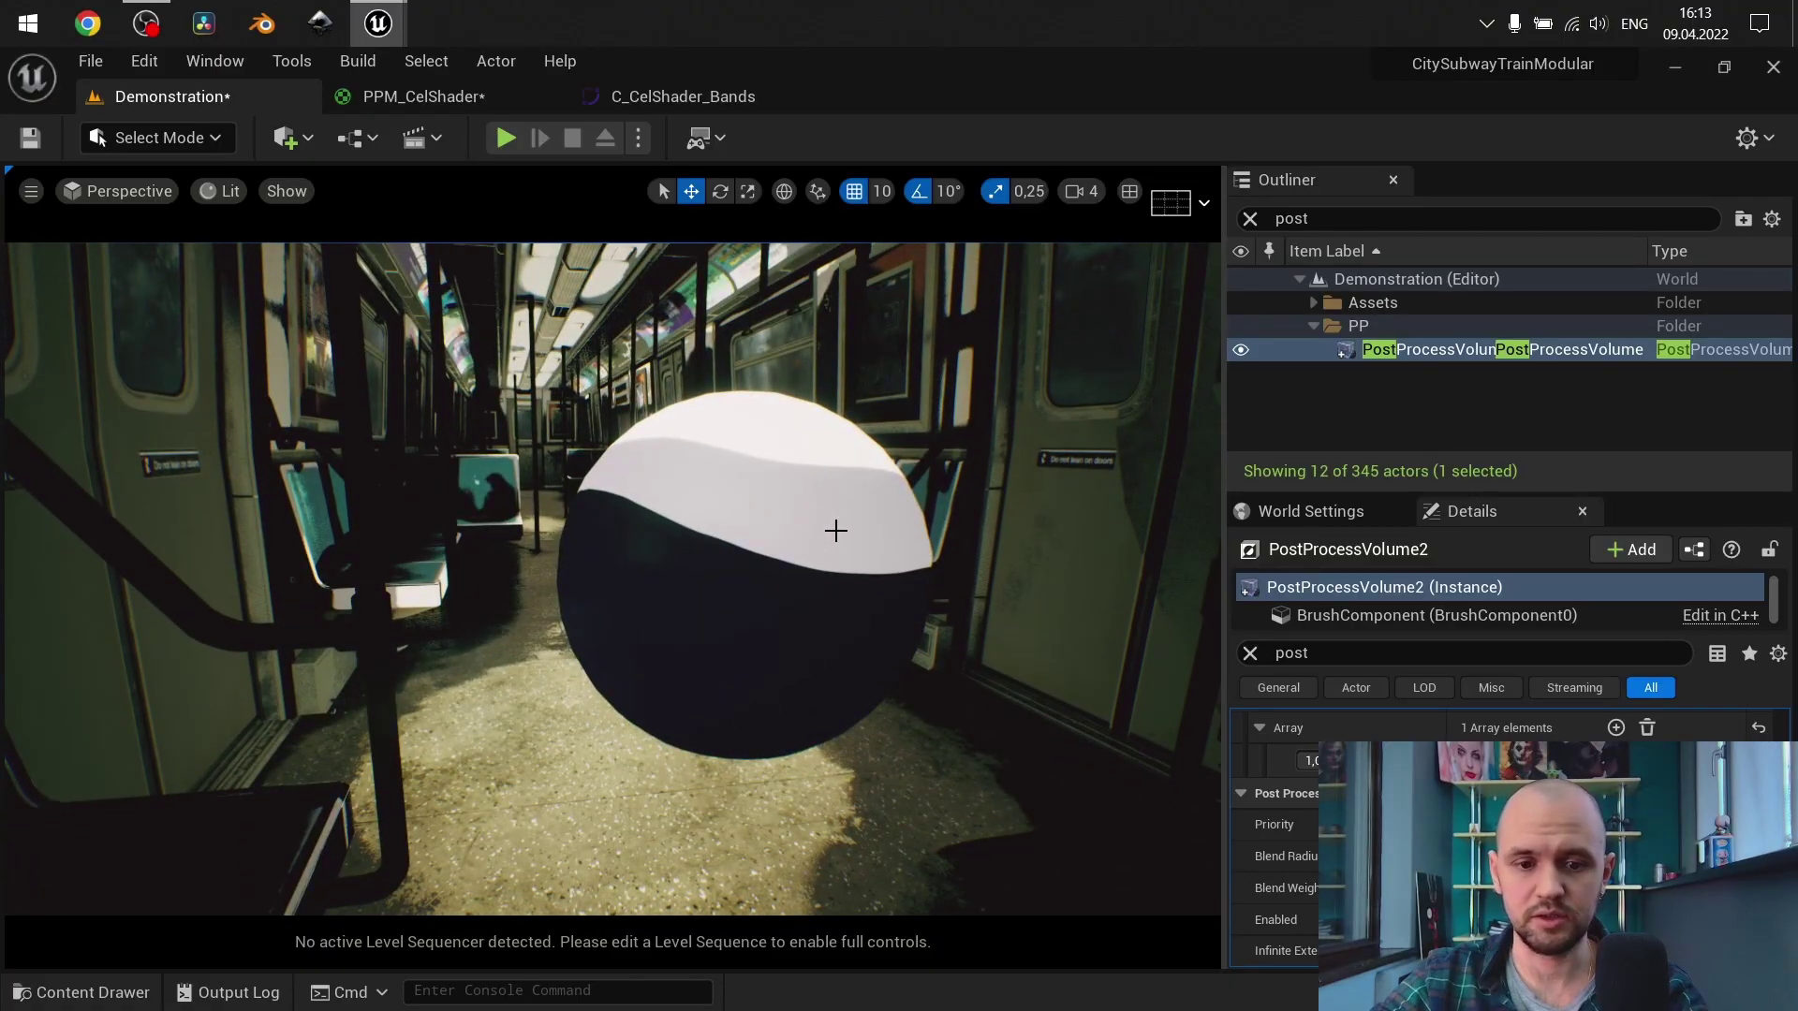
right_drag(835, 530, 566, 513)
right_drag(750, 526, 656, 625)
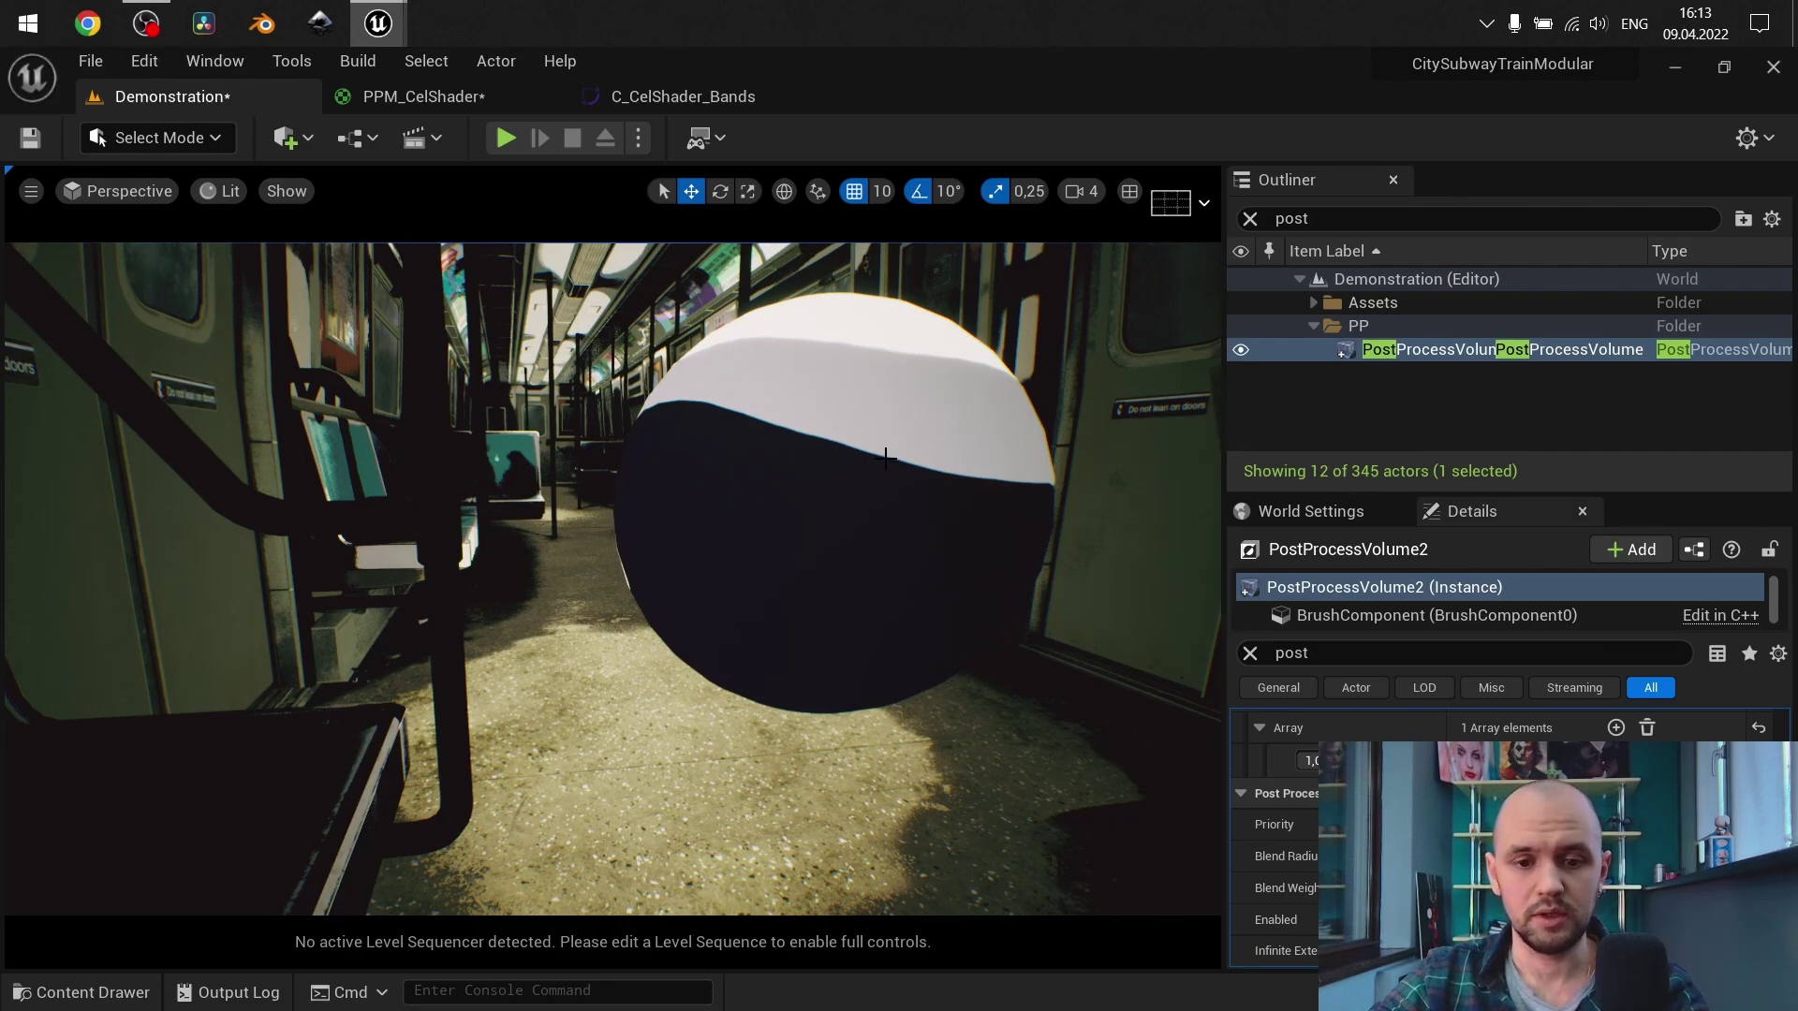
Find the PointLight by searching 'point' and move it beside the sphere, raised to light its side
click(1384, 221)
text(point)
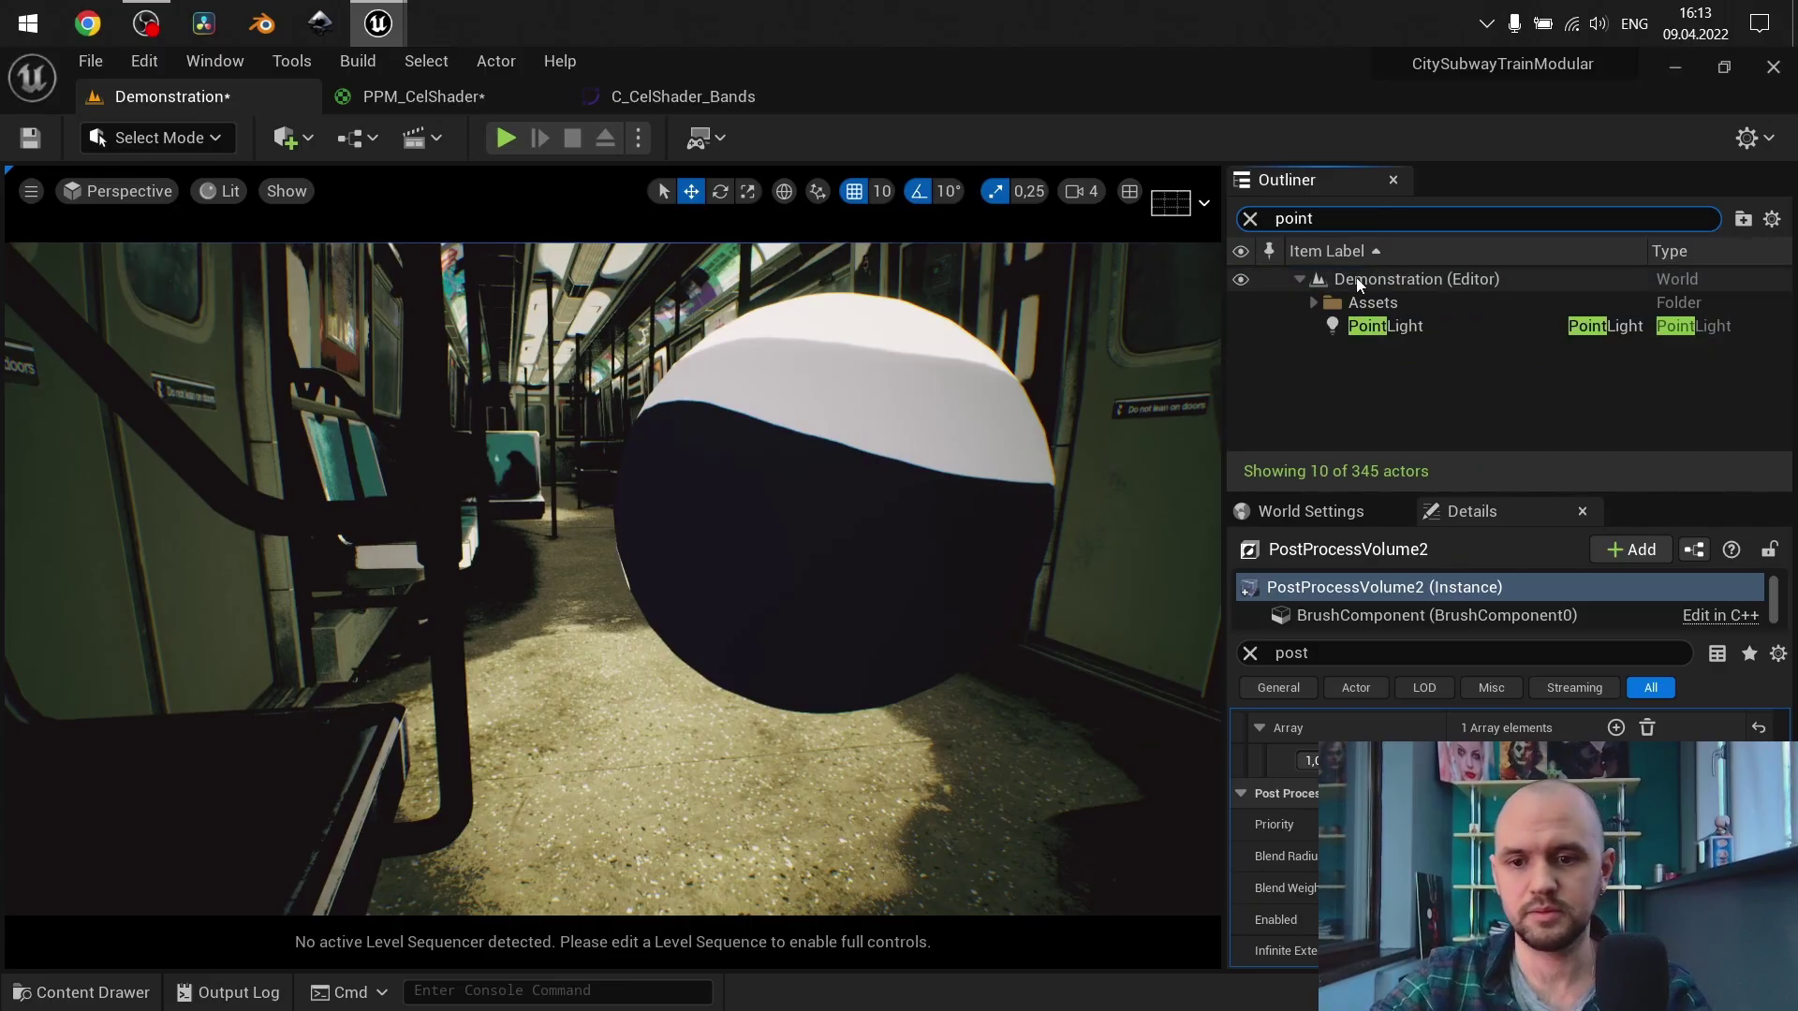
click(1362, 326)
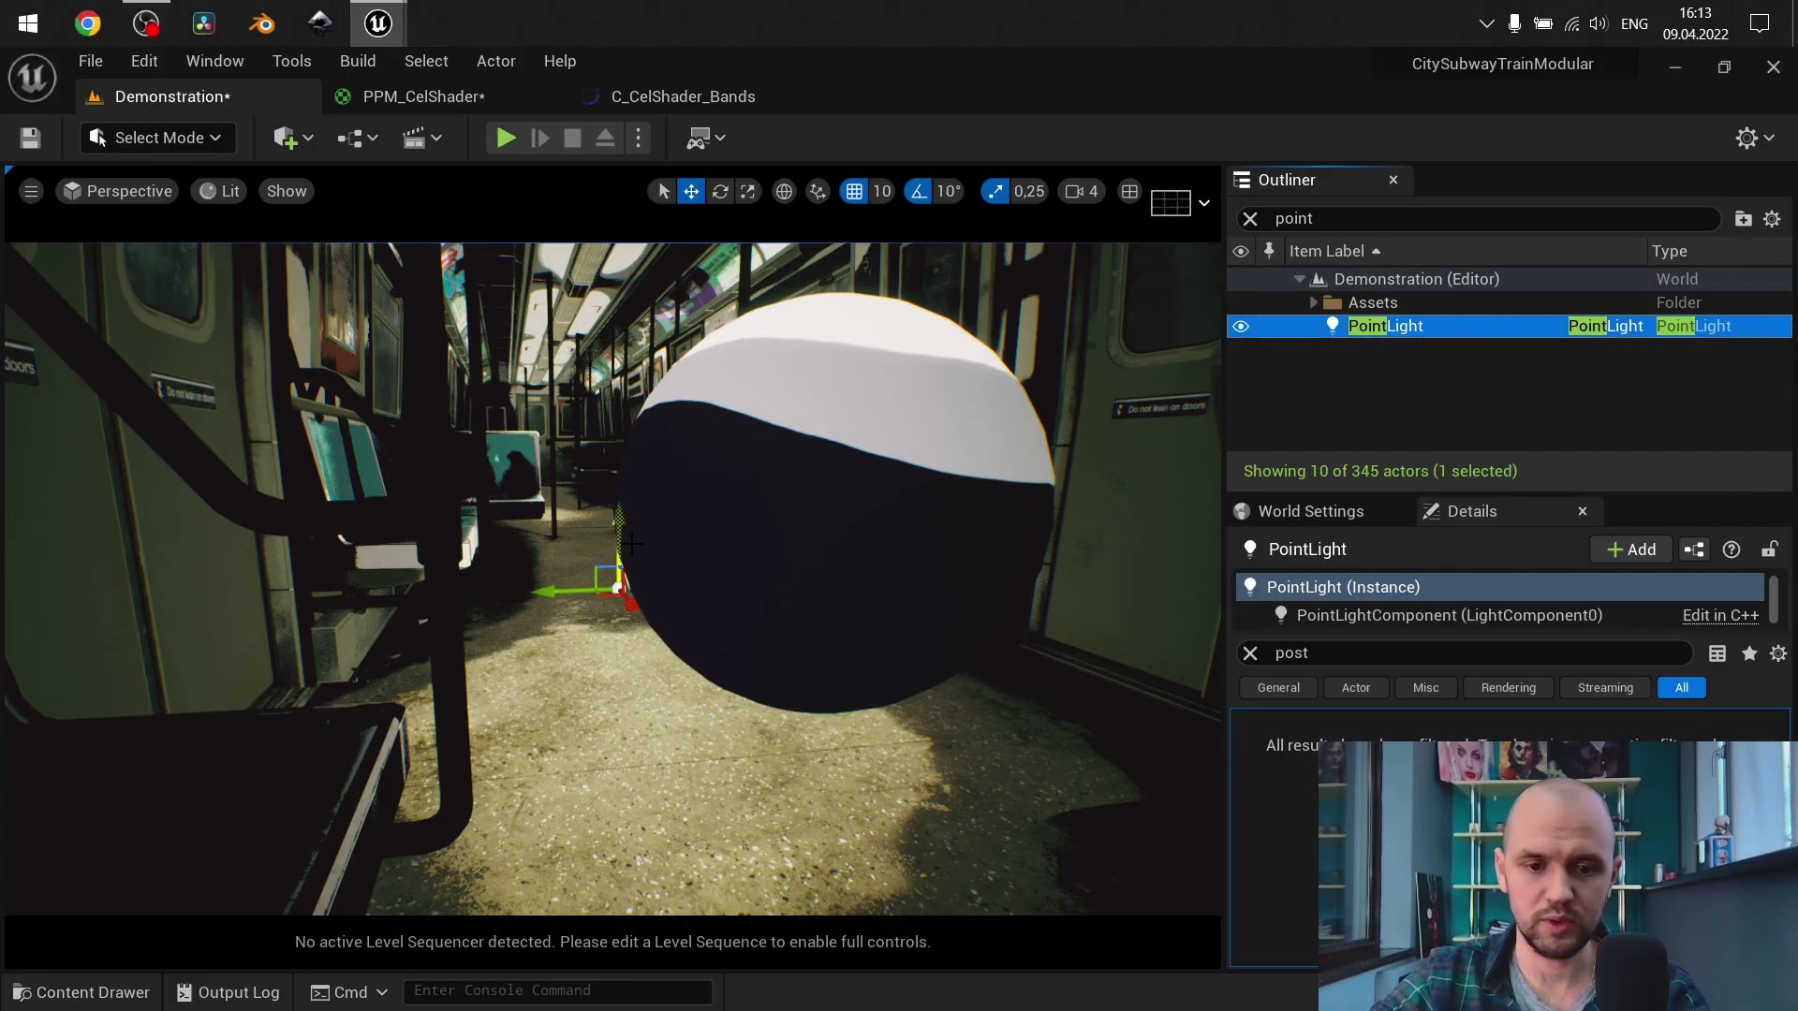
drag(661, 674, 595, 845)
drag(590, 737, 592, 602)
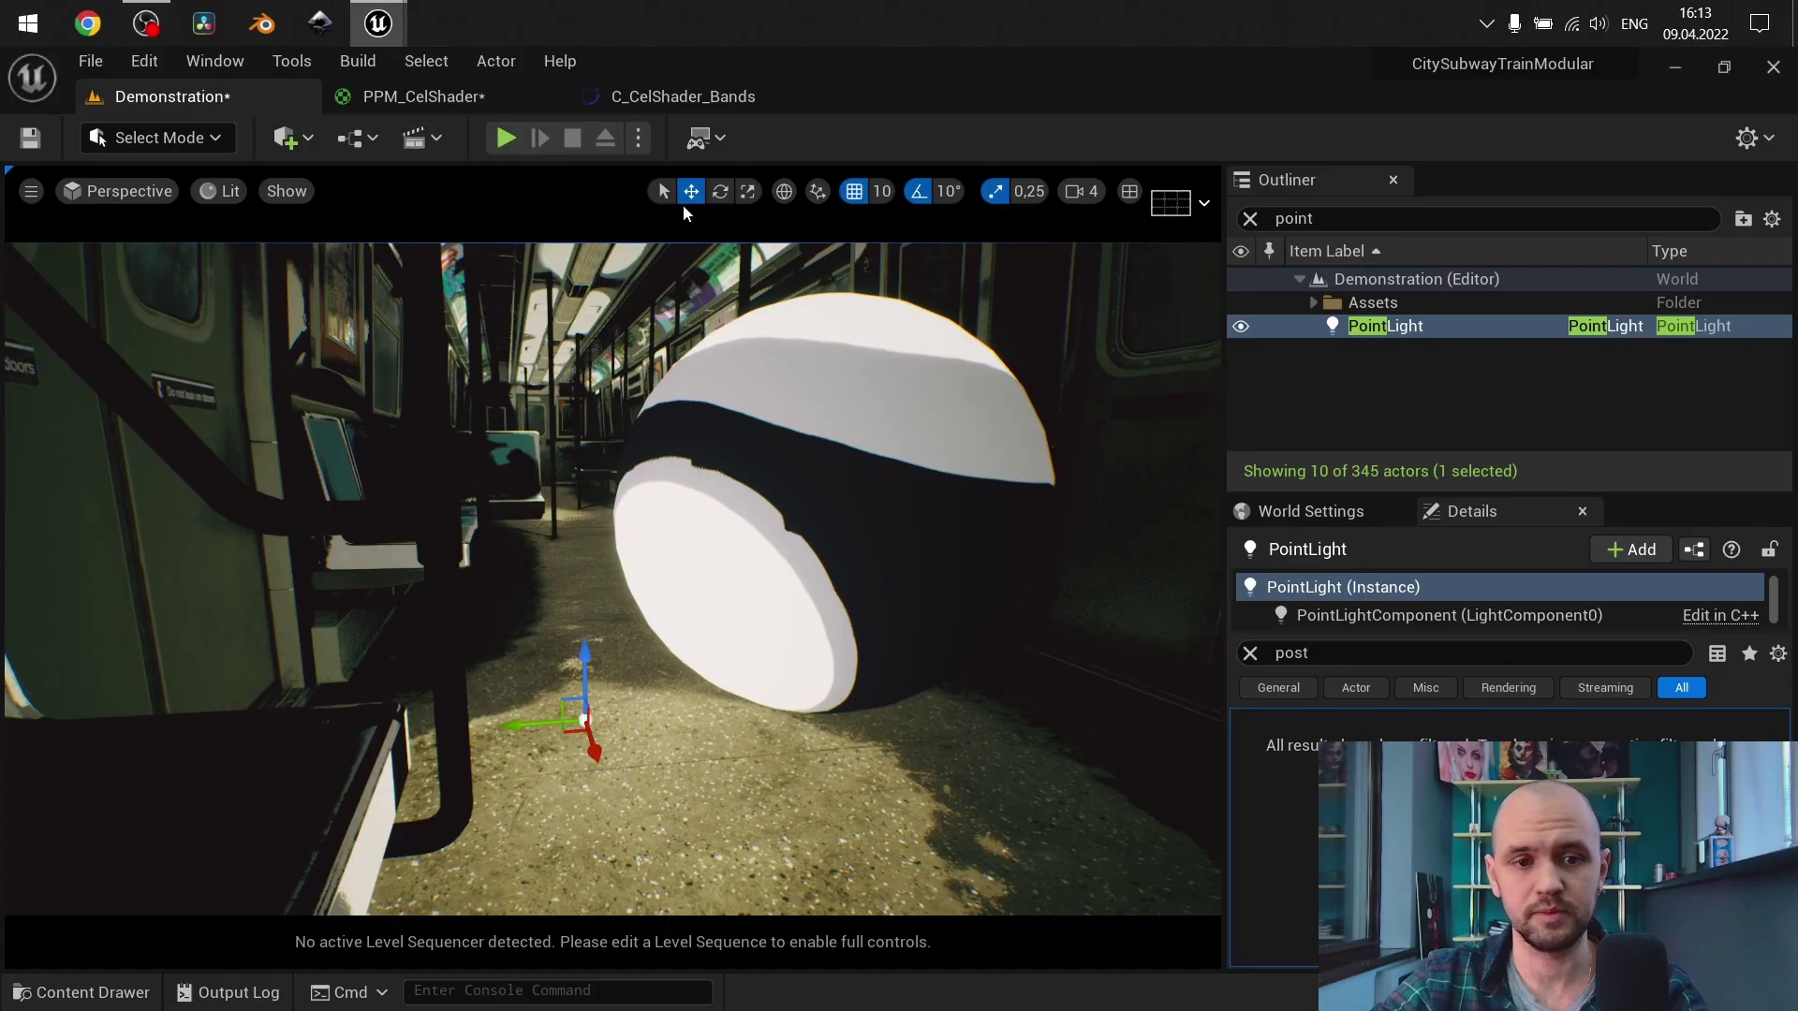
click(453, 99)
Reconnect the Lerp output to Emissive Color, rewire Multiply A, and apply the material
right_drag(1039, 283, 883, 311)
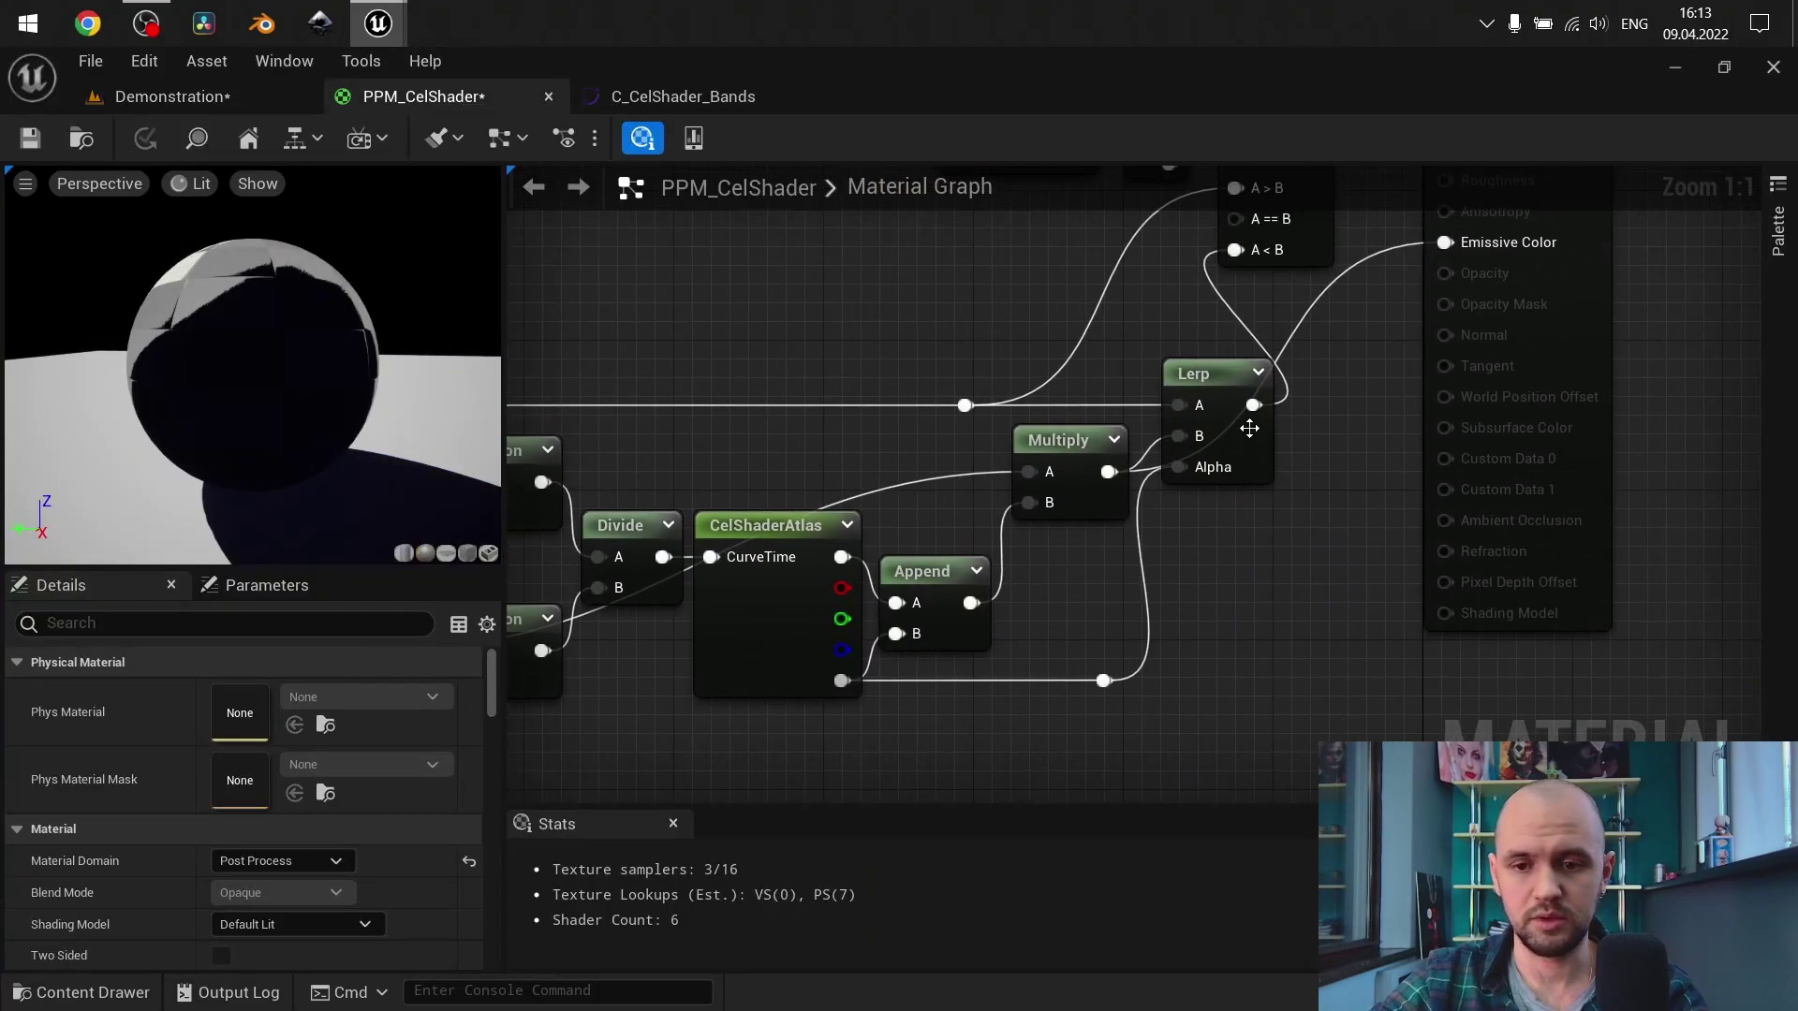
drag(1253, 404, 1452, 243)
right_drag(1142, 400, 1447, 404)
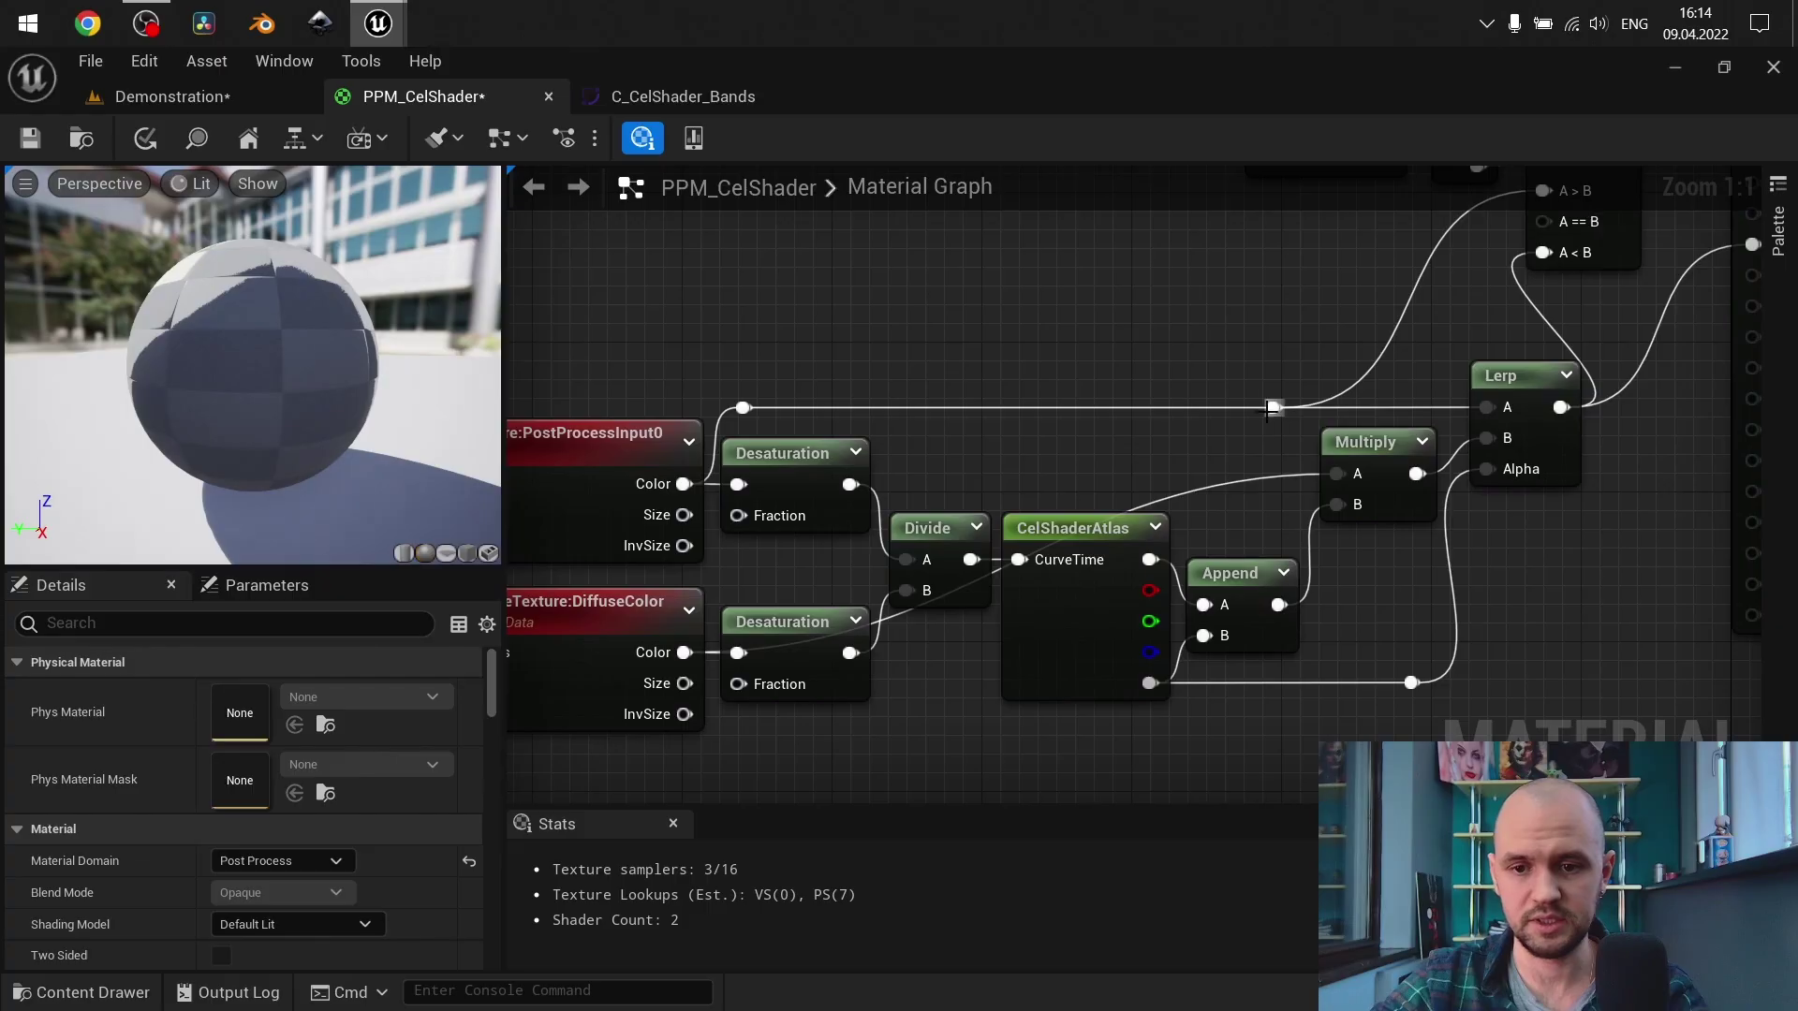
drag(1272, 407, 1337, 473)
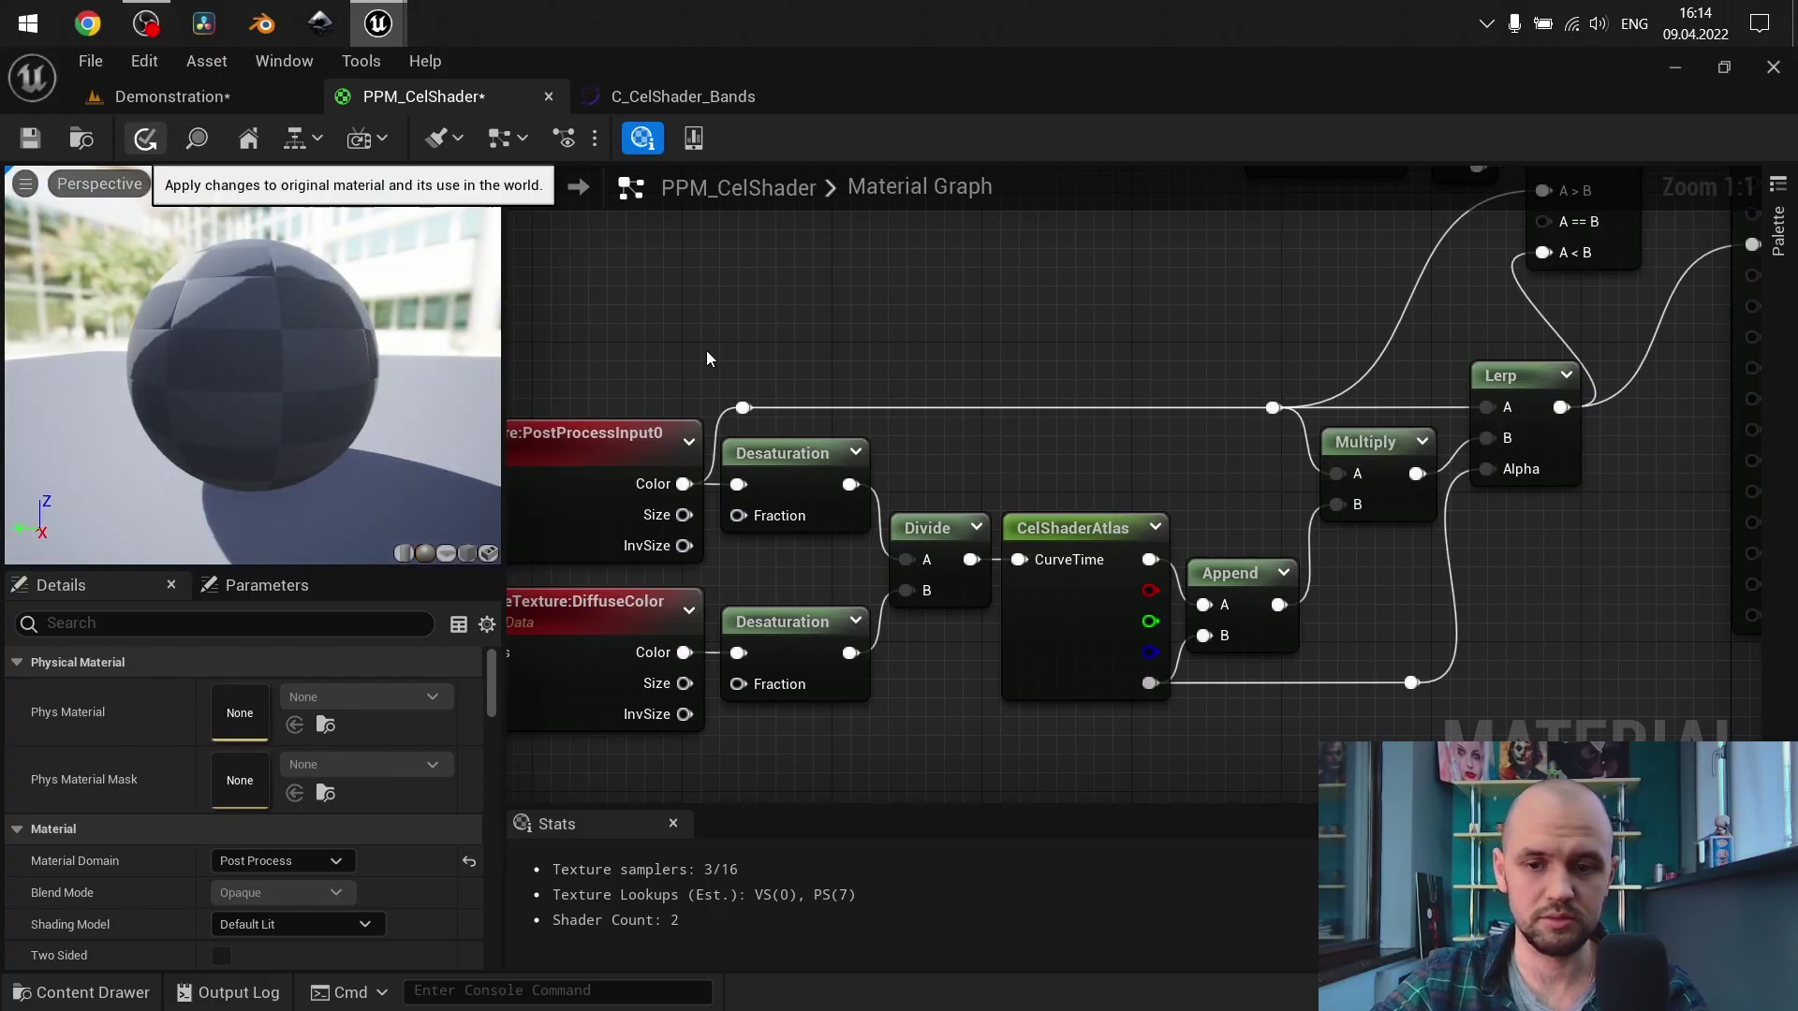
click(144, 138)
right_drag(989, 335, 1076, 343)
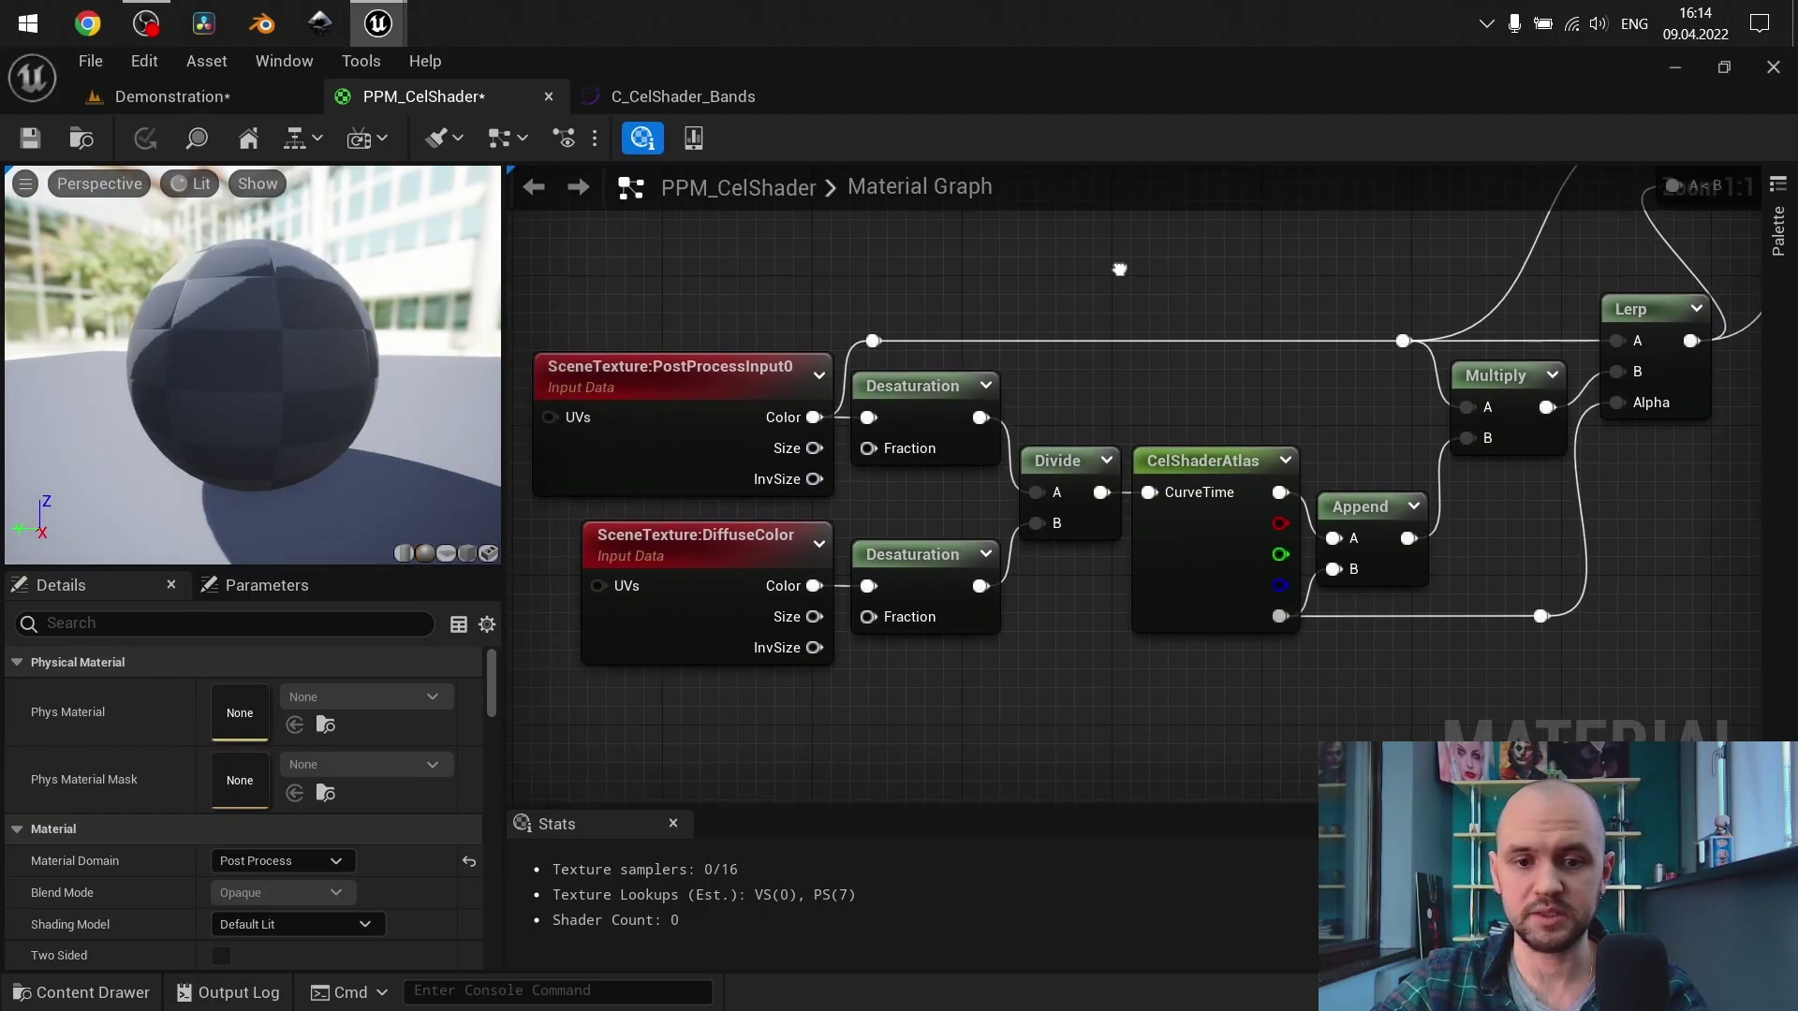
In the level, push the PointLight deeper into the car, raise it, and fly toward the sphere
click(178, 96)
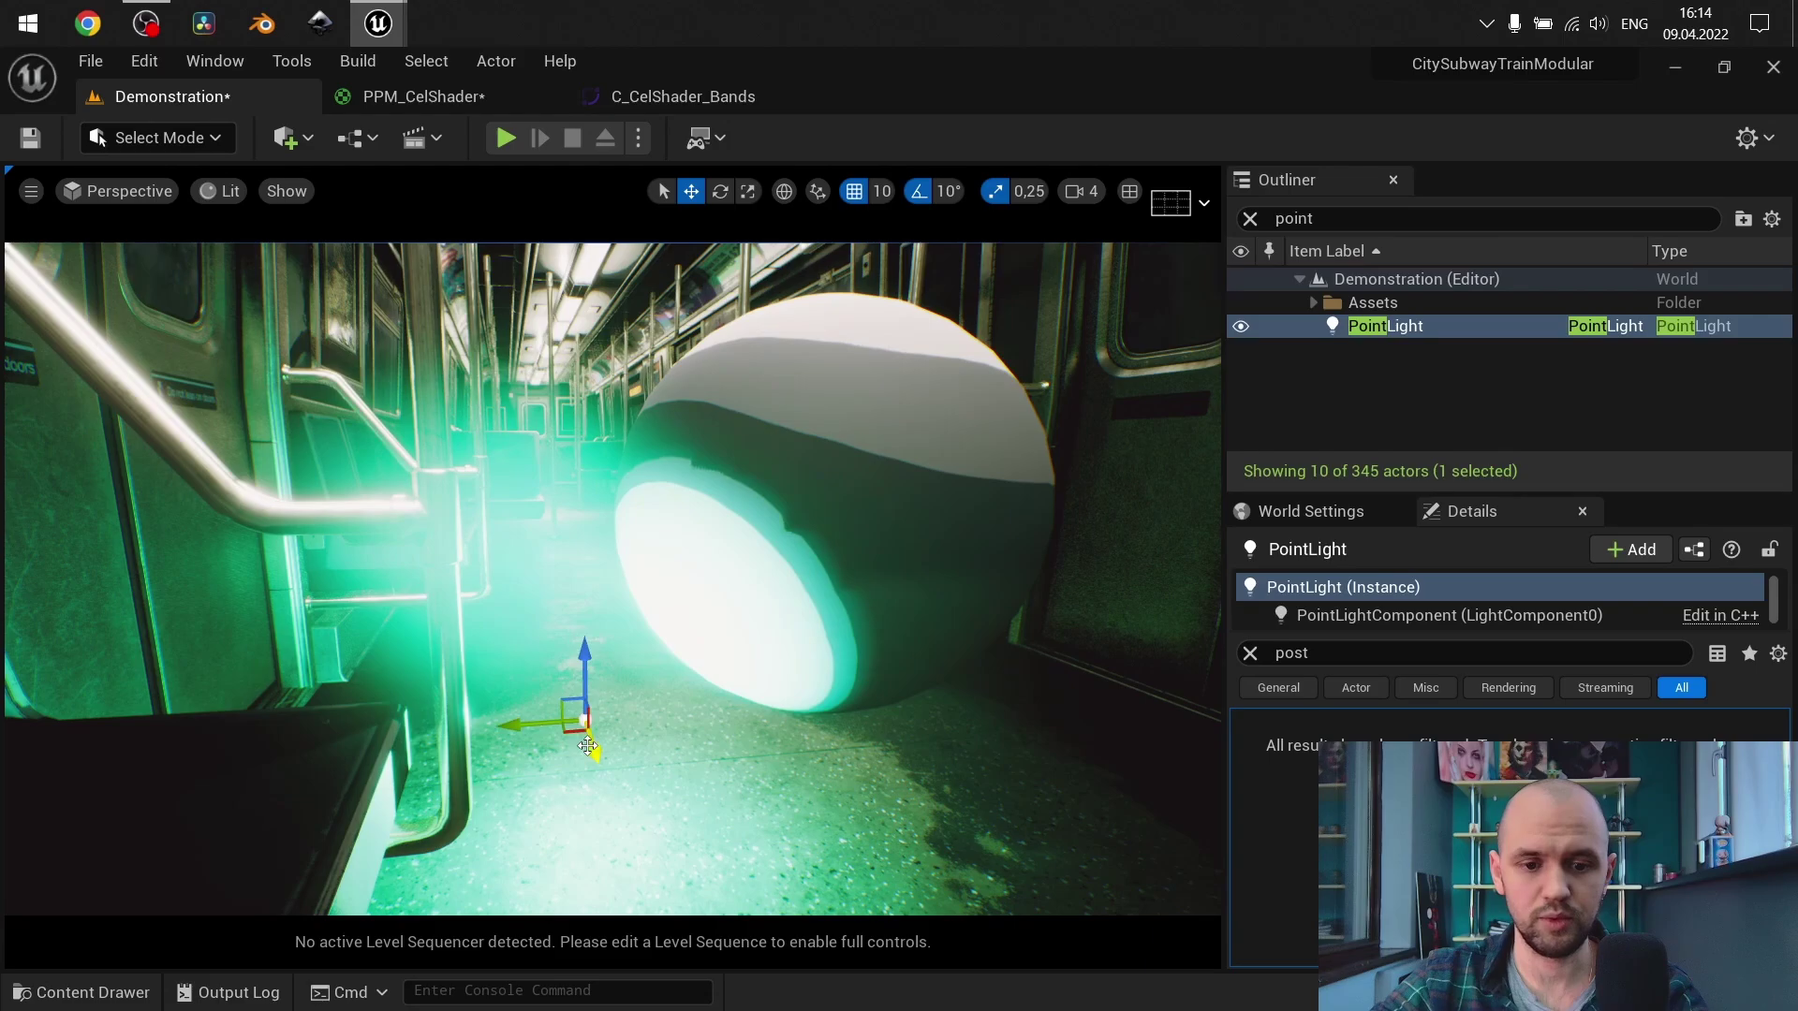
drag(592, 751, 582, 654)
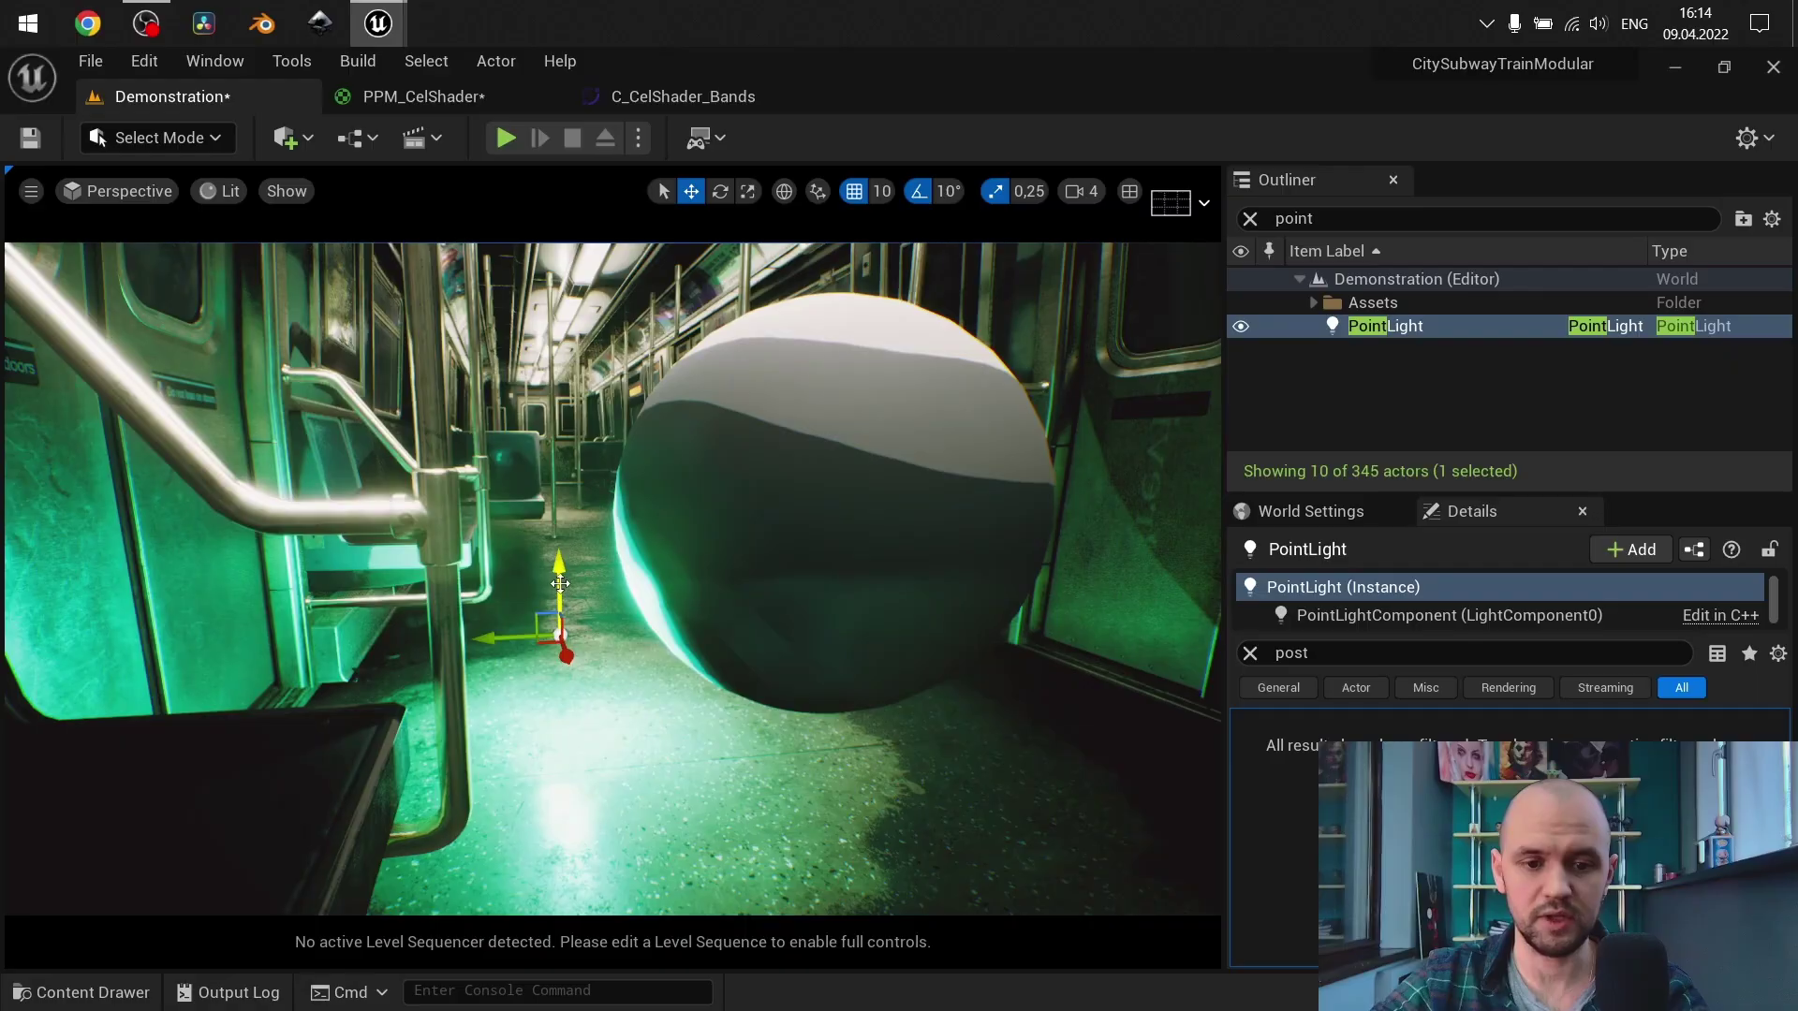
drag(560, 566, 603, 434)
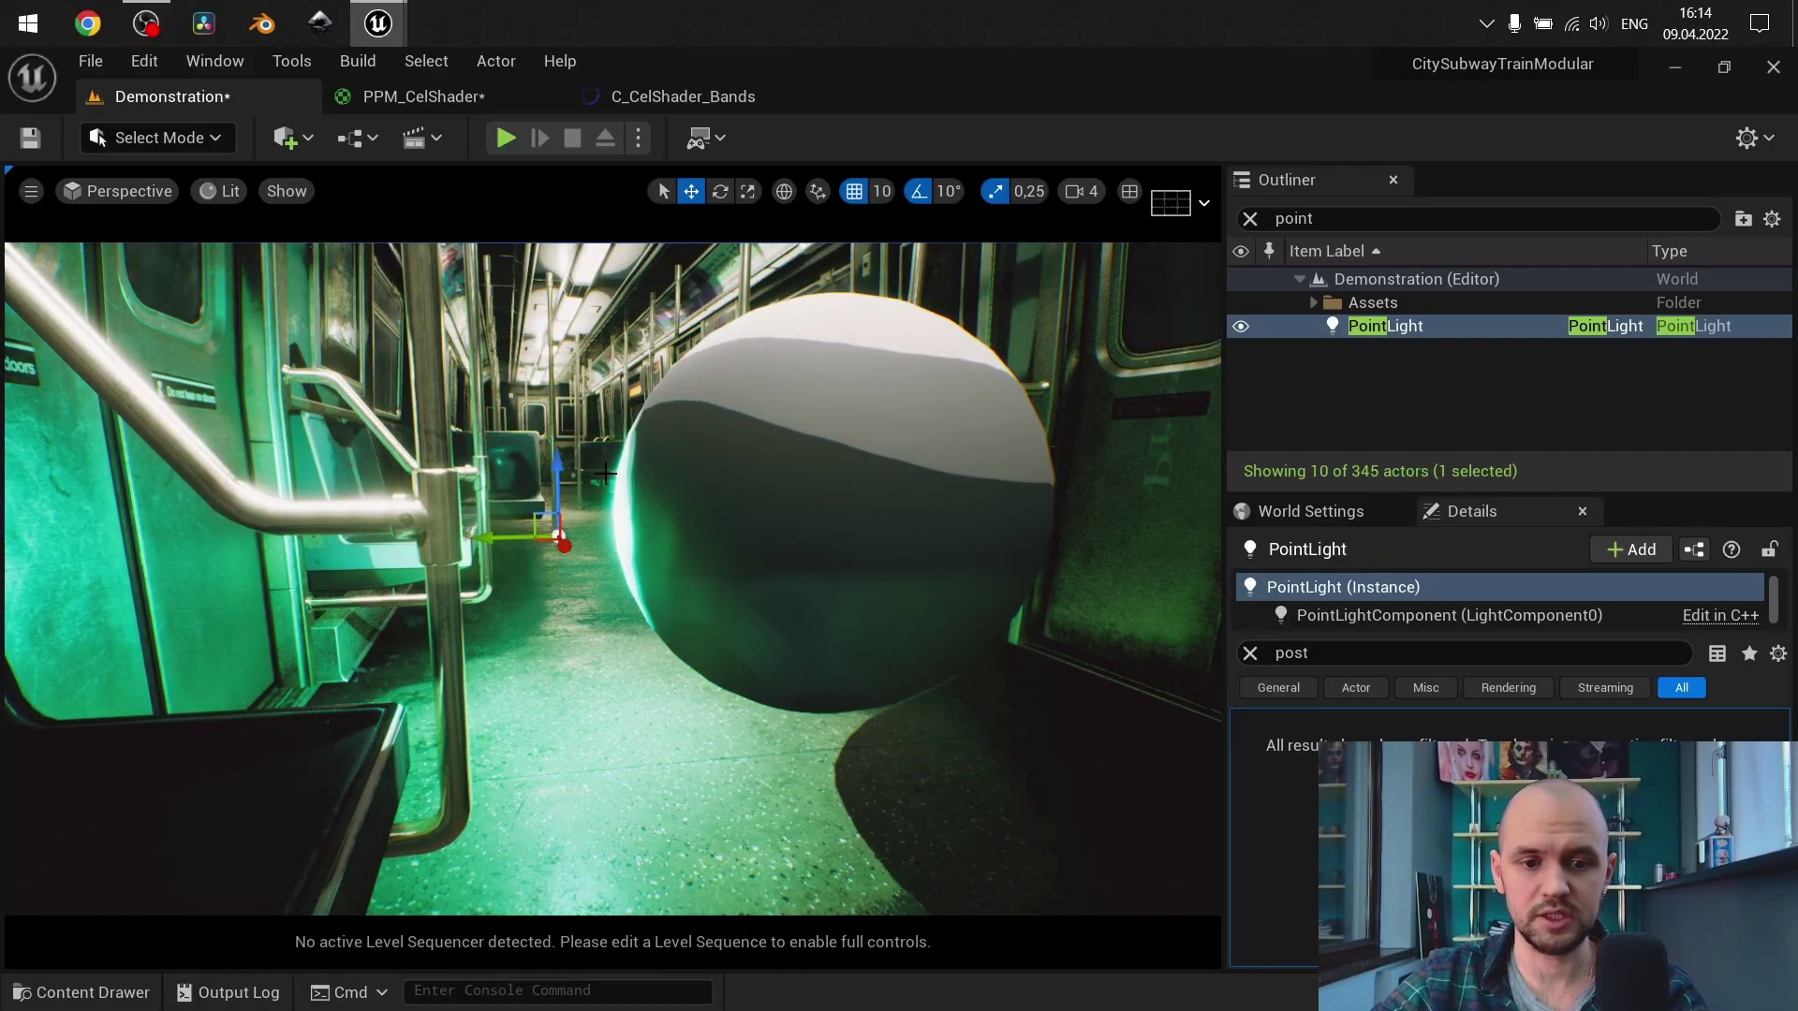
key(f)
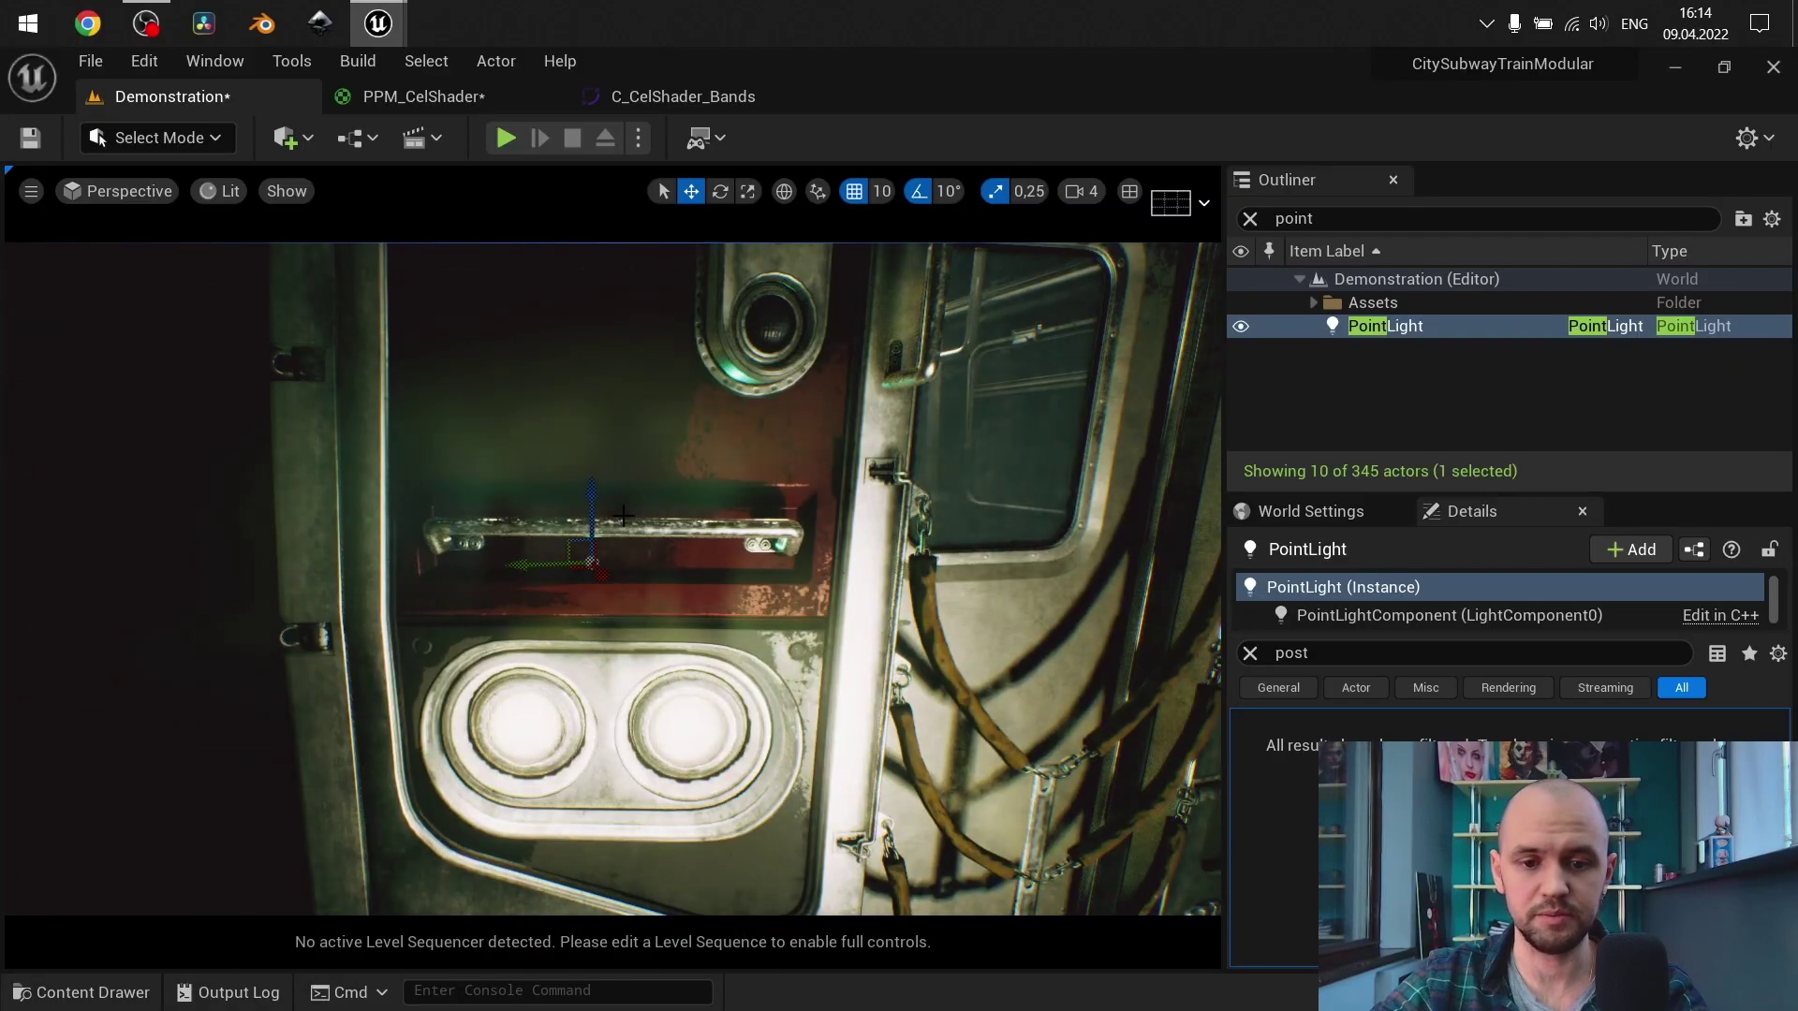
key(s)
right_drag(624, 515, 647, 517)
key(d)
key(w)
key(a)
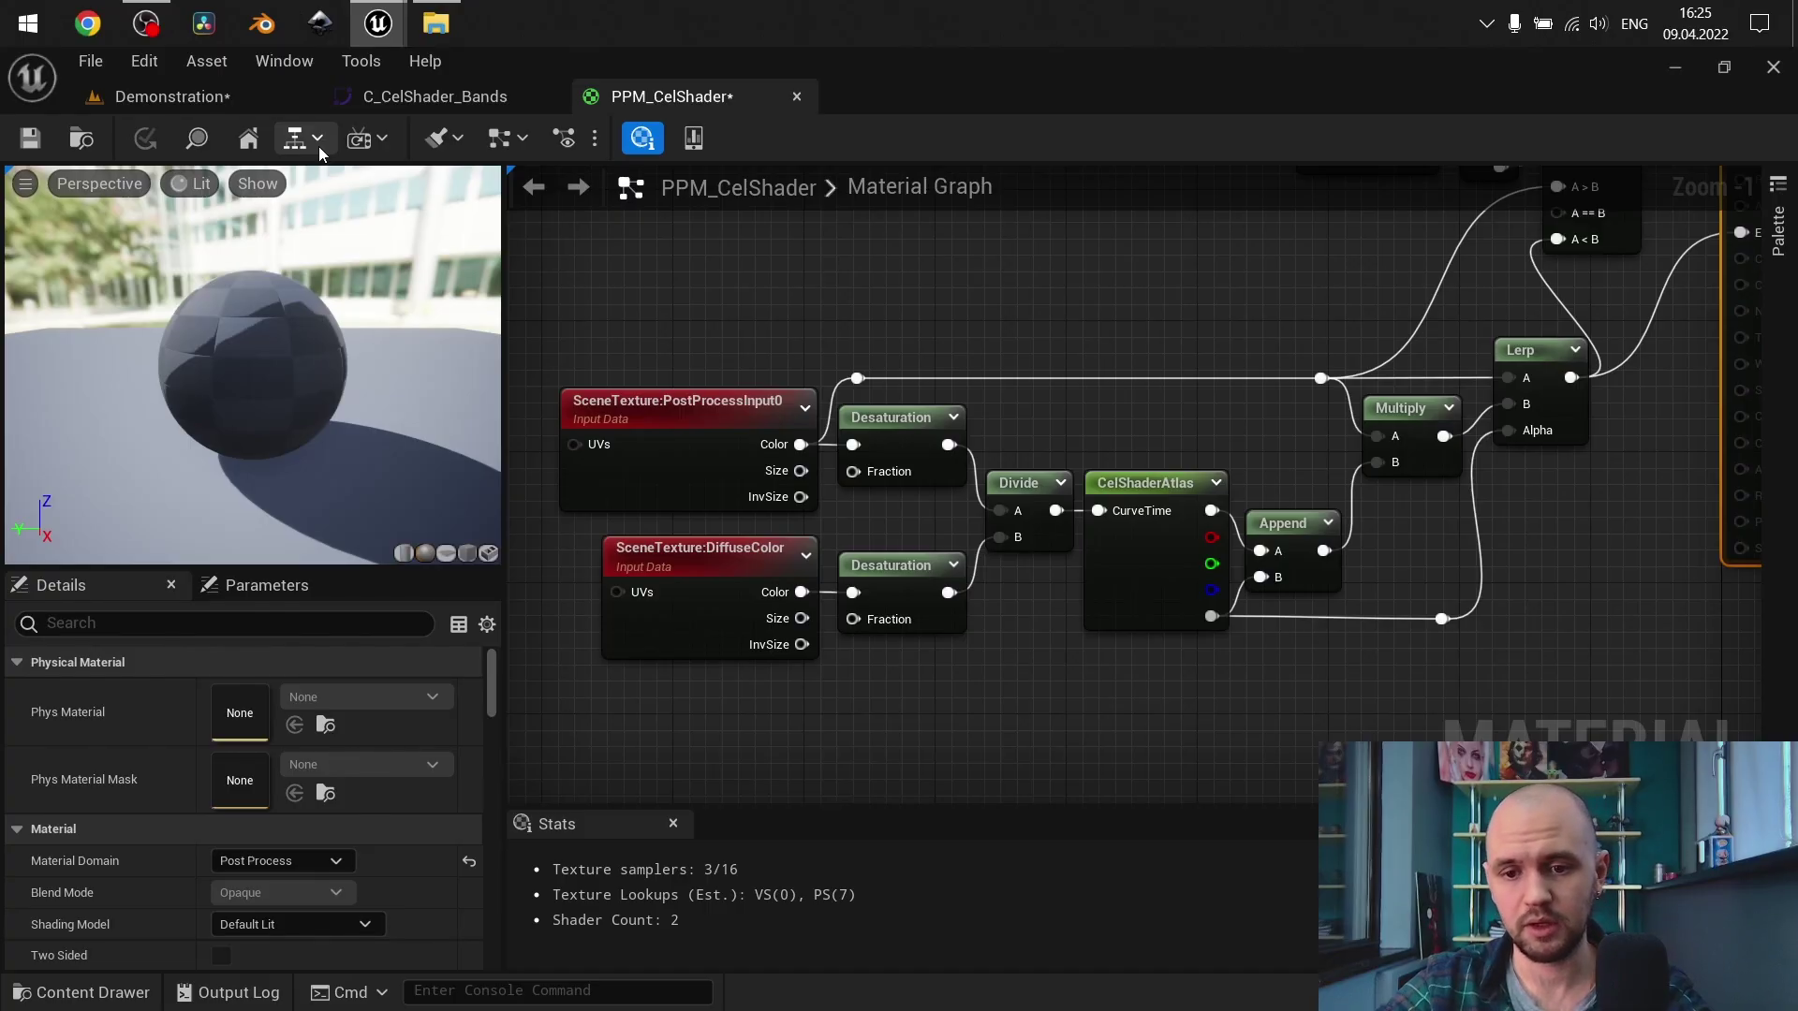
Inspect the PostProcessInput0 and DiffuseColor scene texture nodes and the lower Desaturation node
click(693, 429)
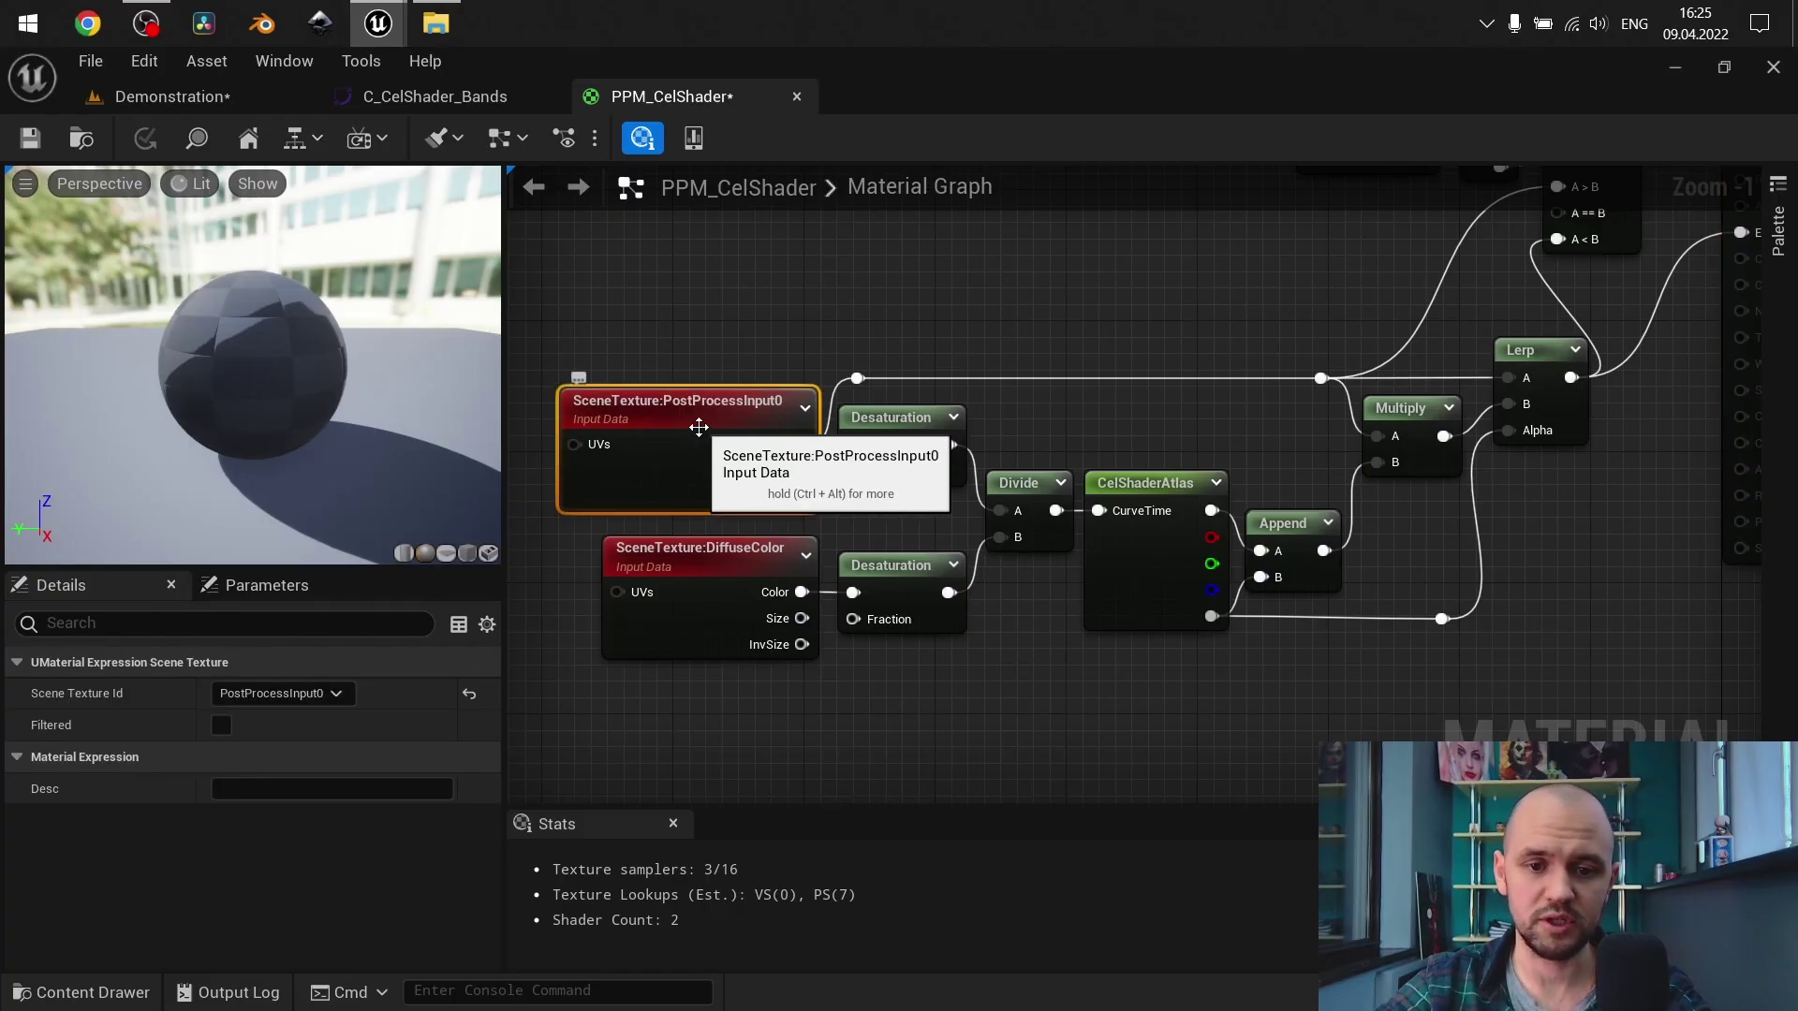
click(745, 569)
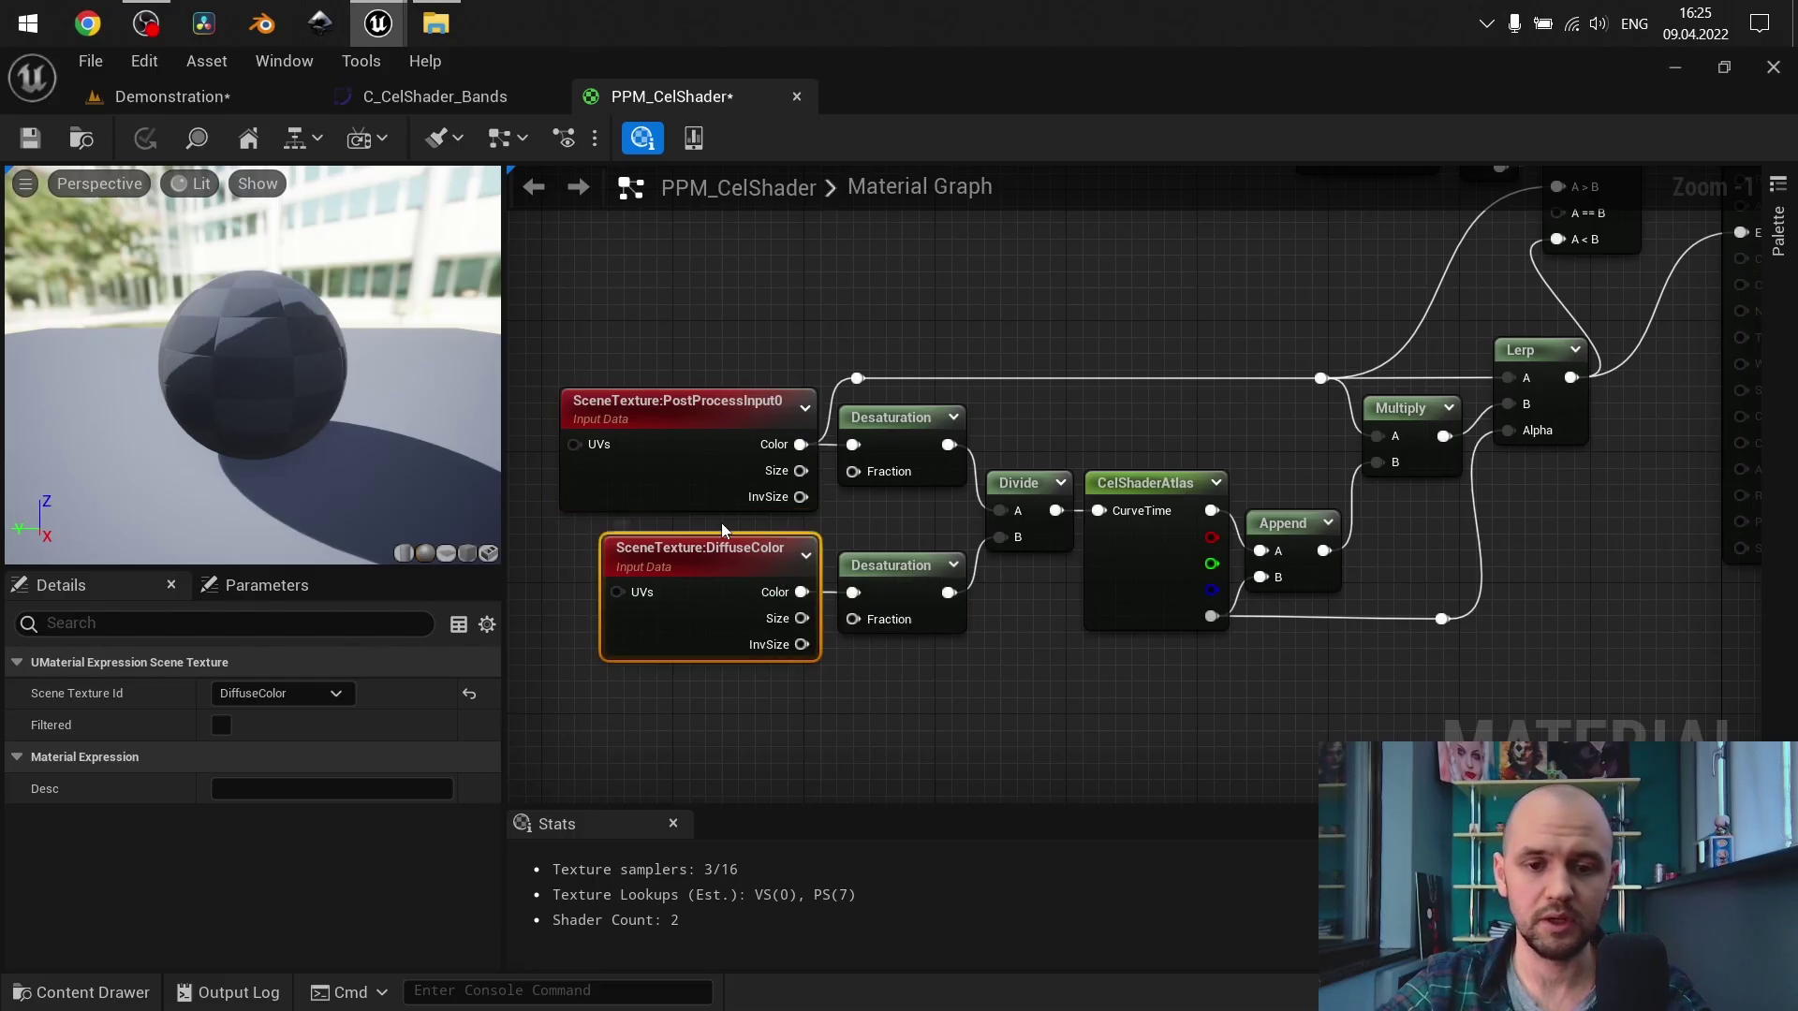
click(707, 397)
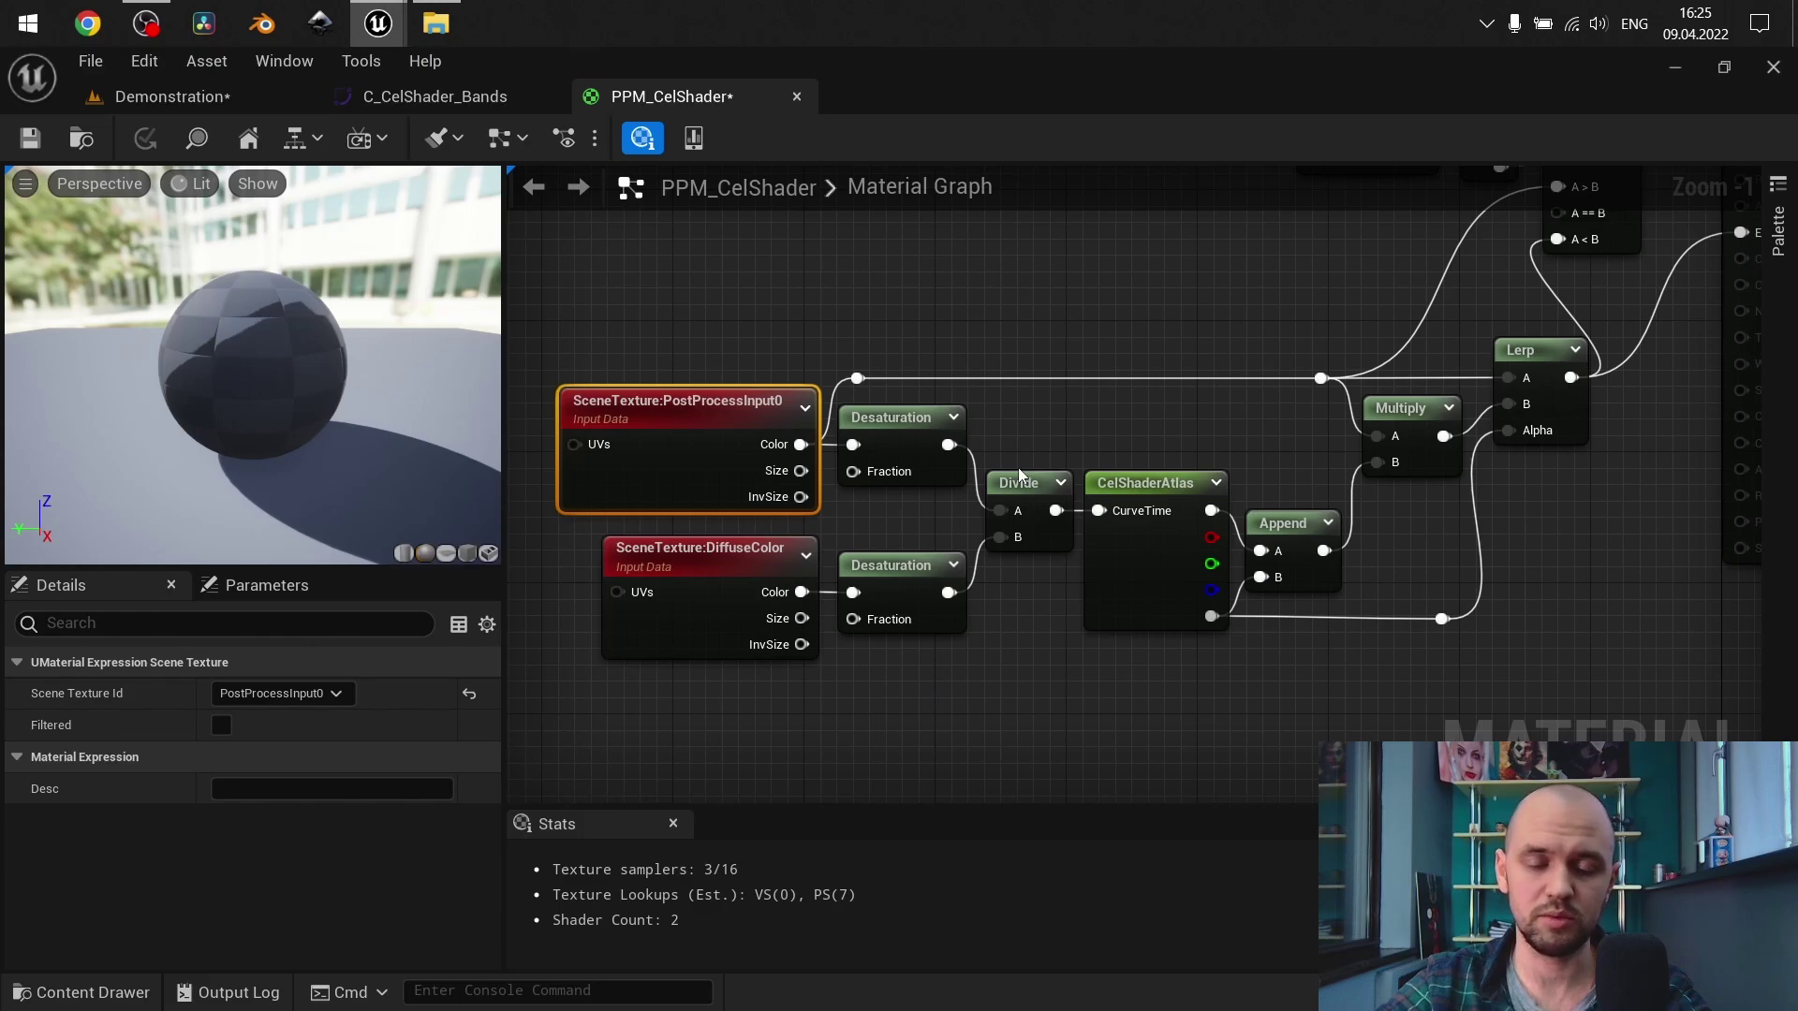
drag(943, 706, 760, 573)
click(1038, 696)
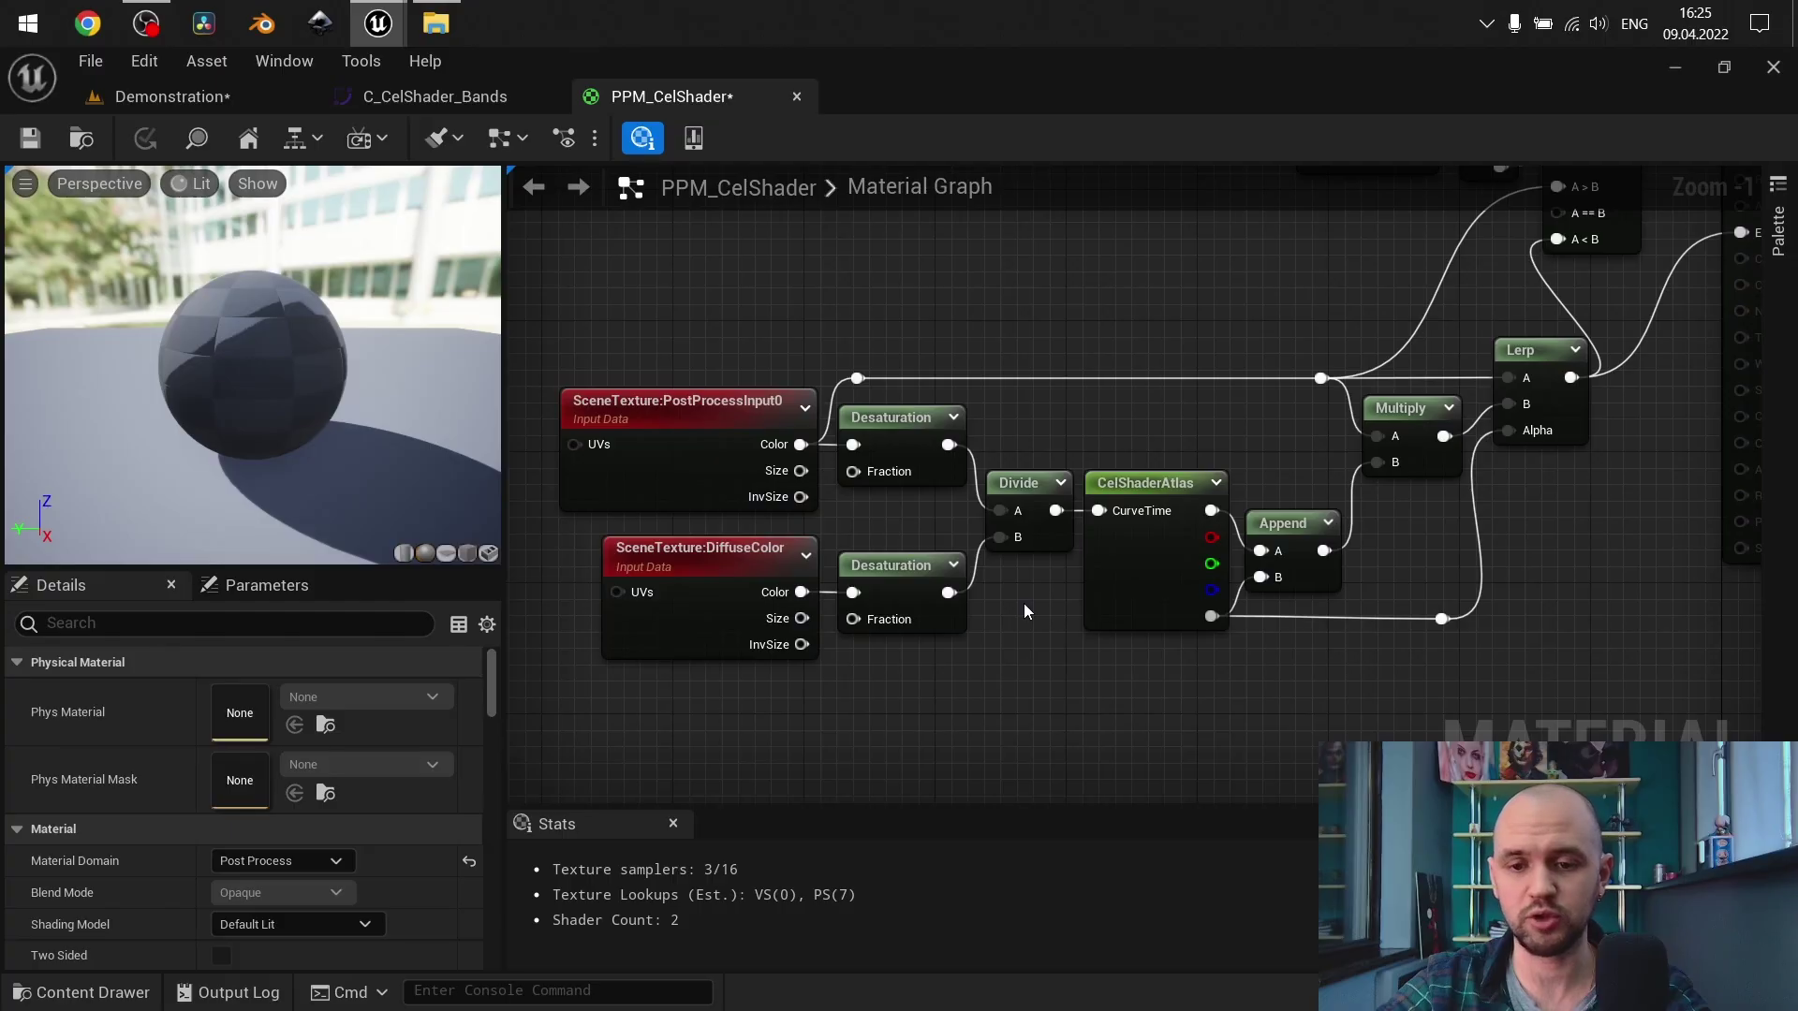
Route the Divide result to the material output, apply, and view the pale-grey subway level
right_drag(1024, 603, 817, 689)
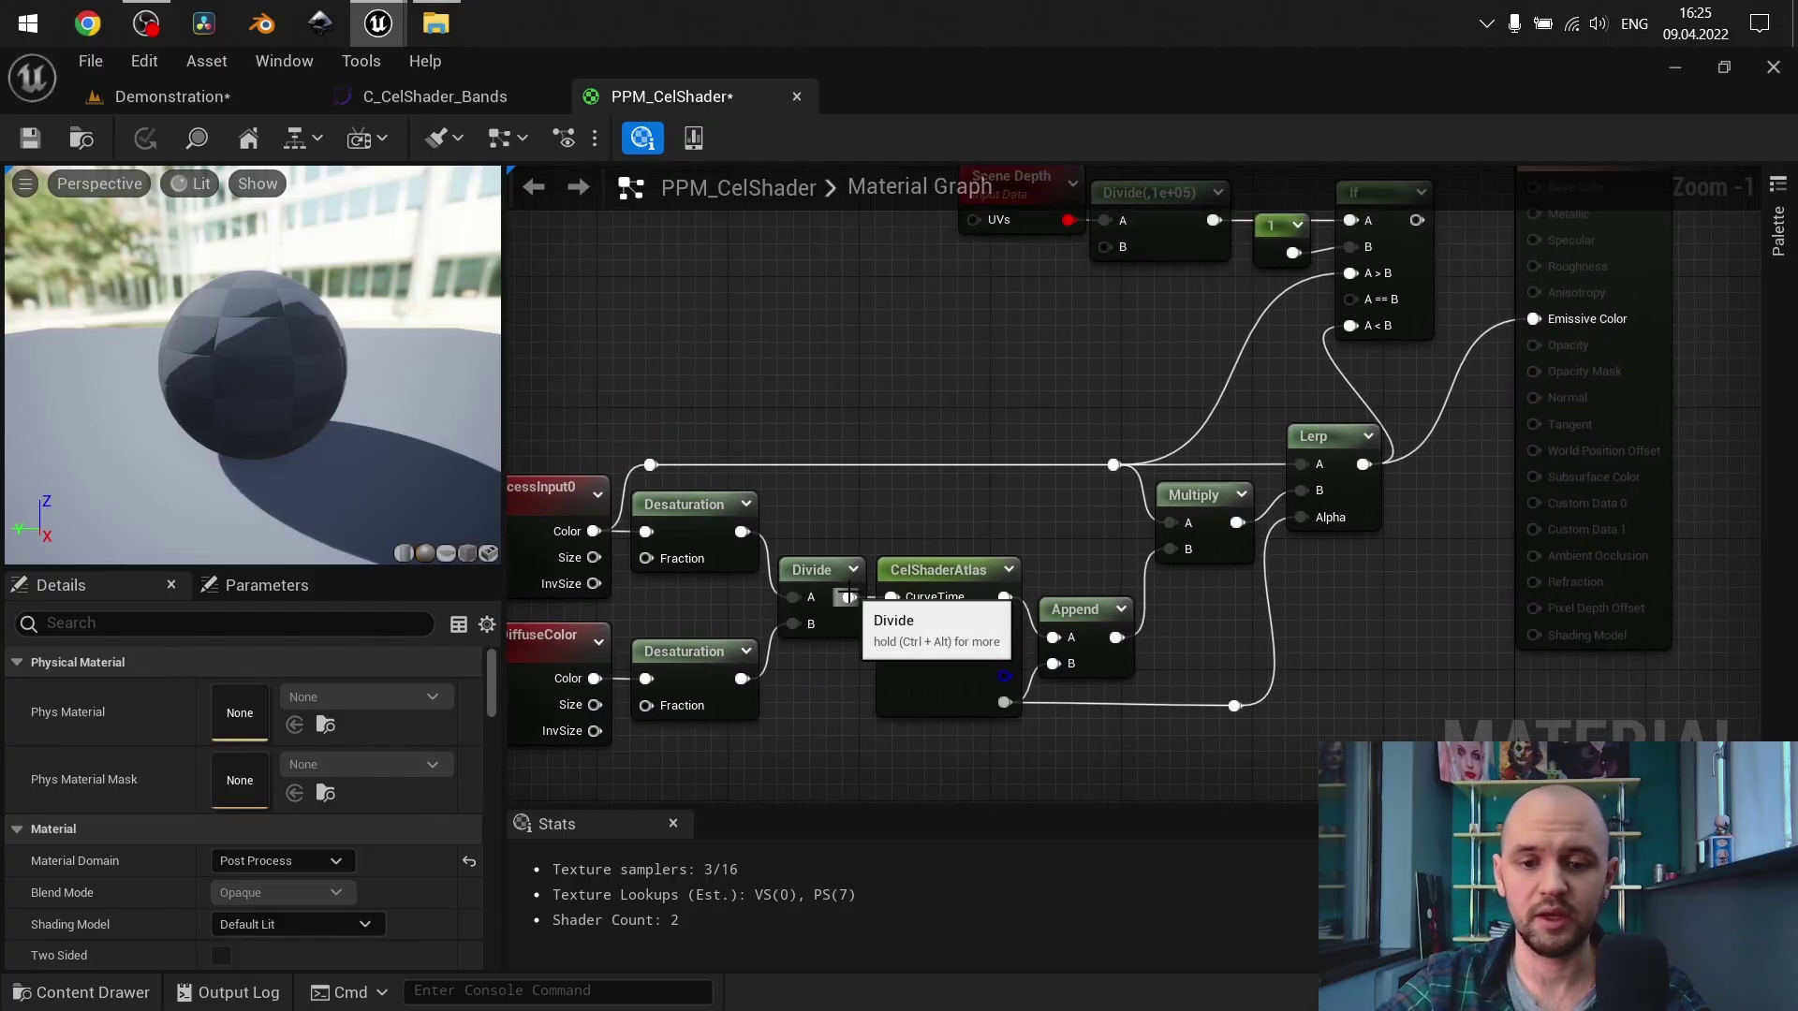
drag(849, 597, 1533, 318)
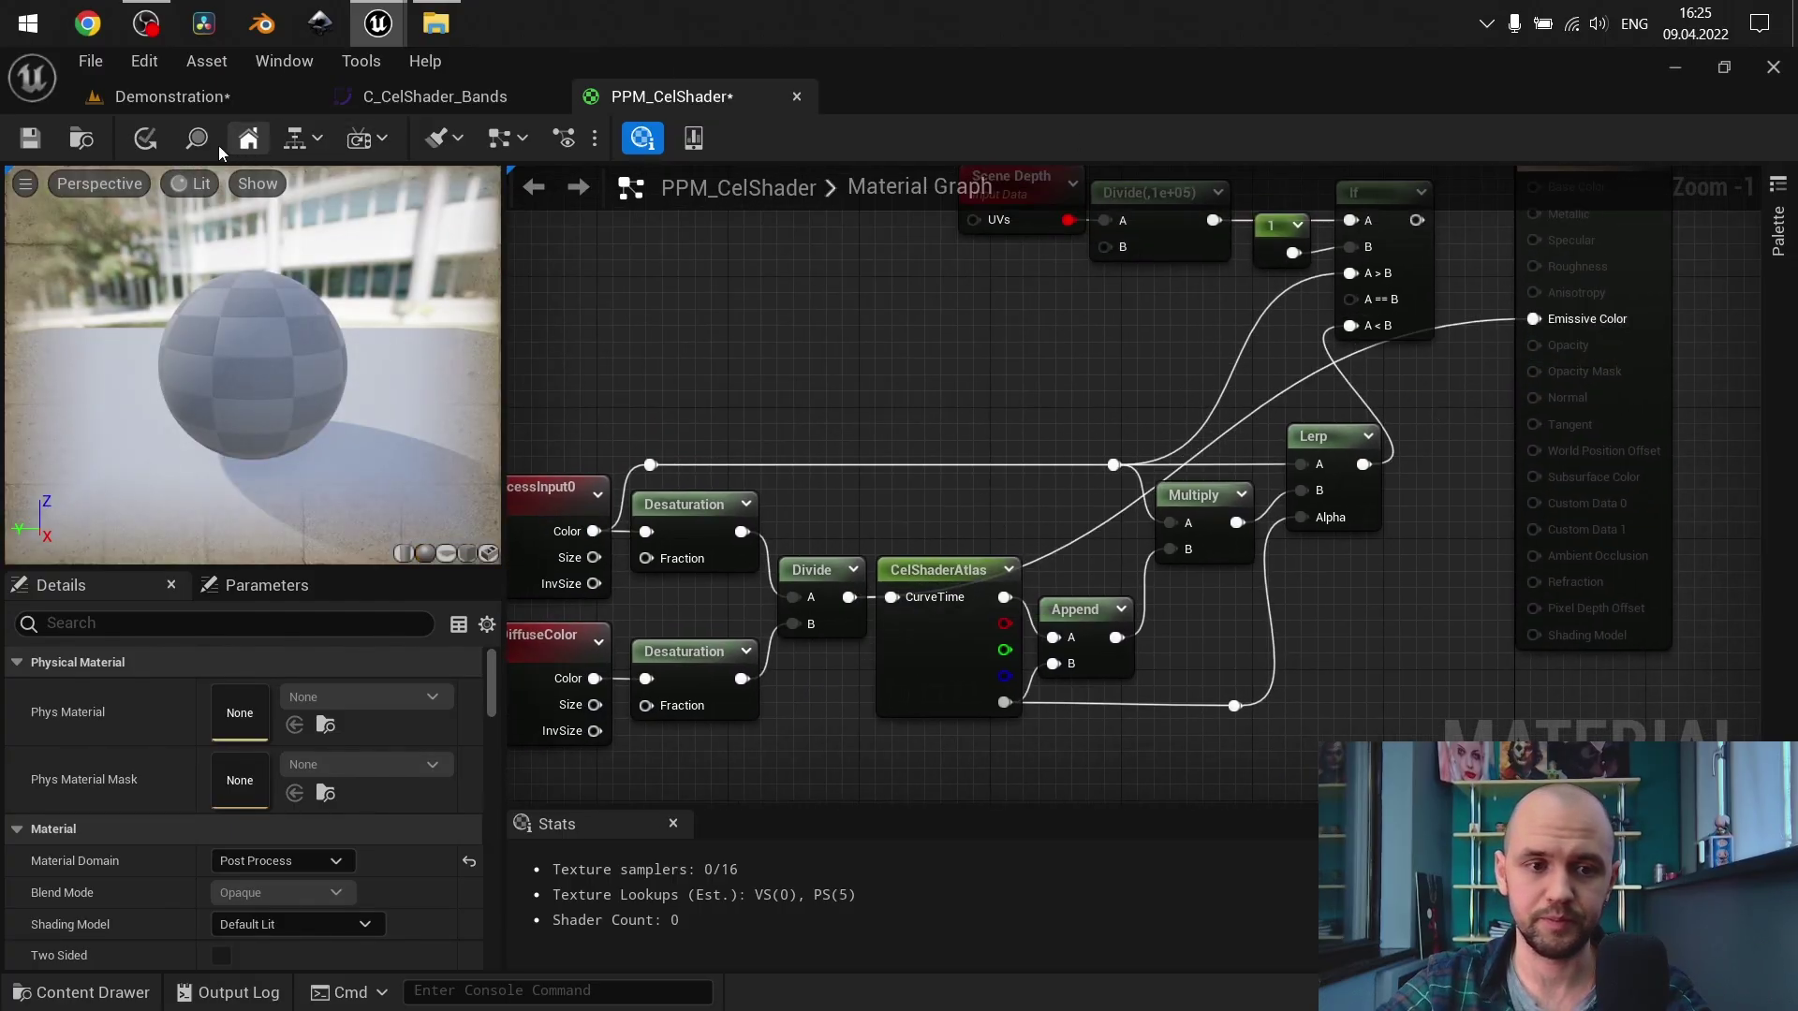
click(147, 141)
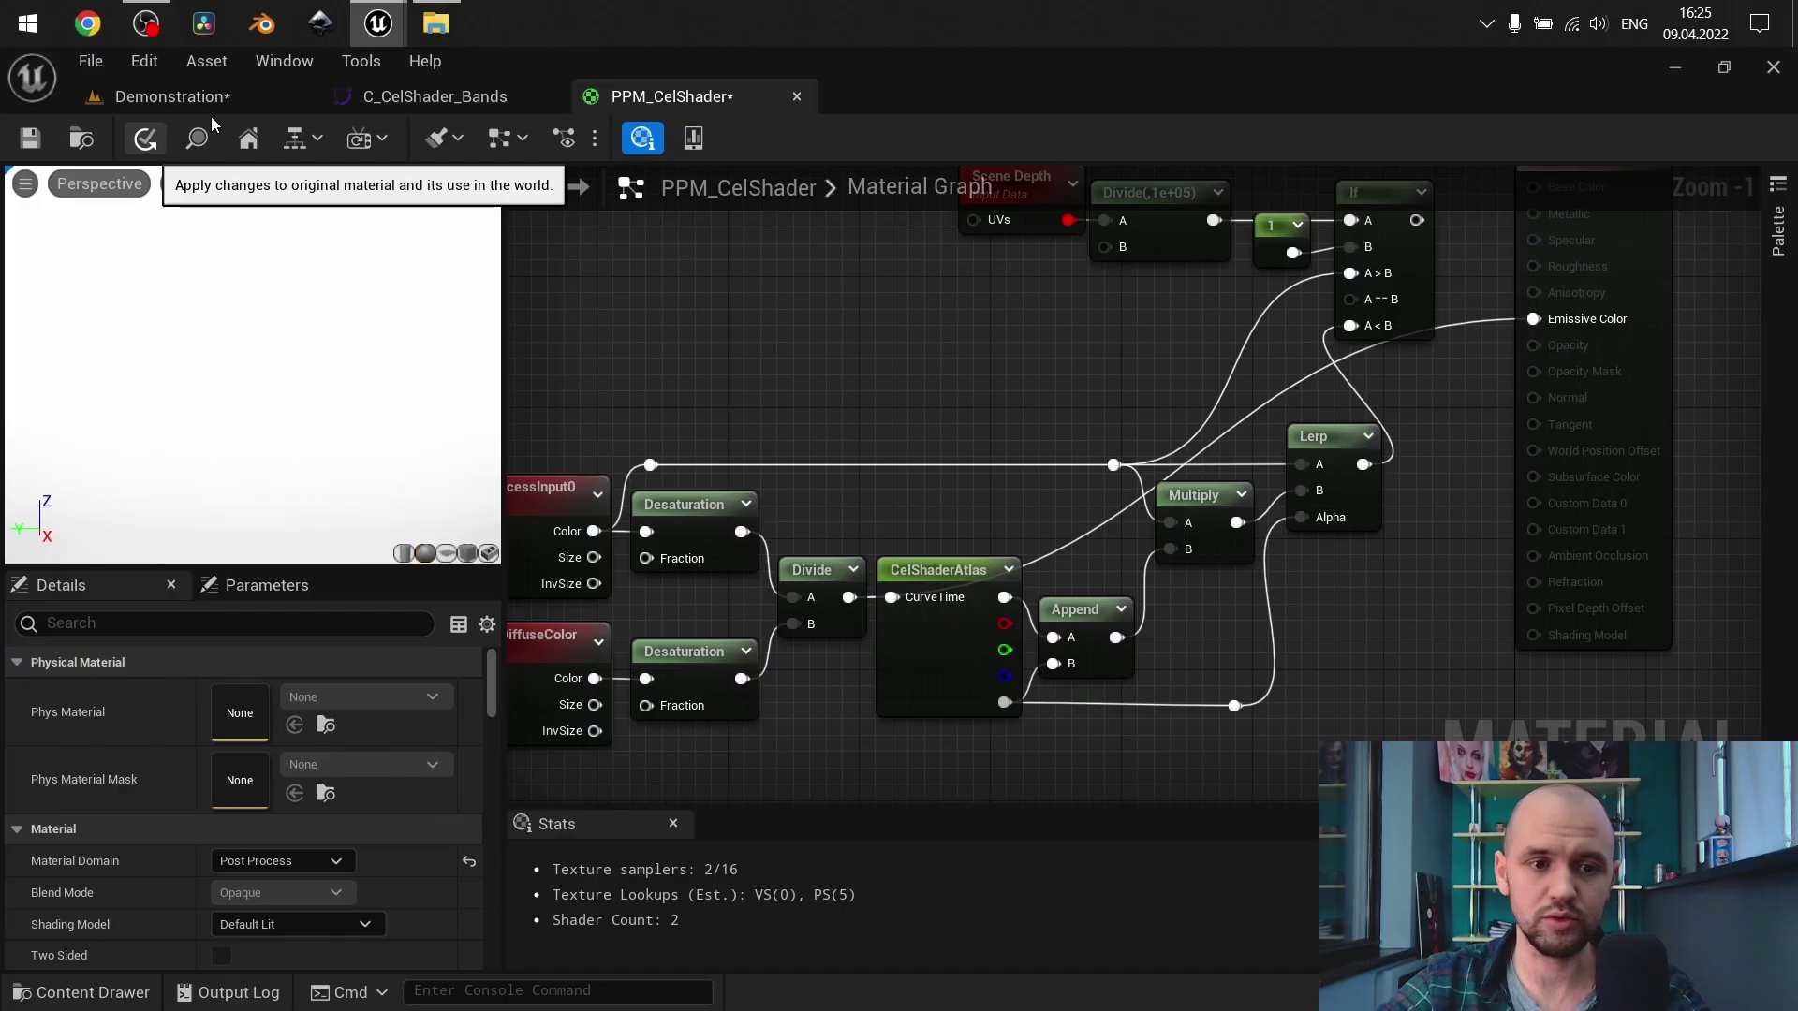
click(168, 97)
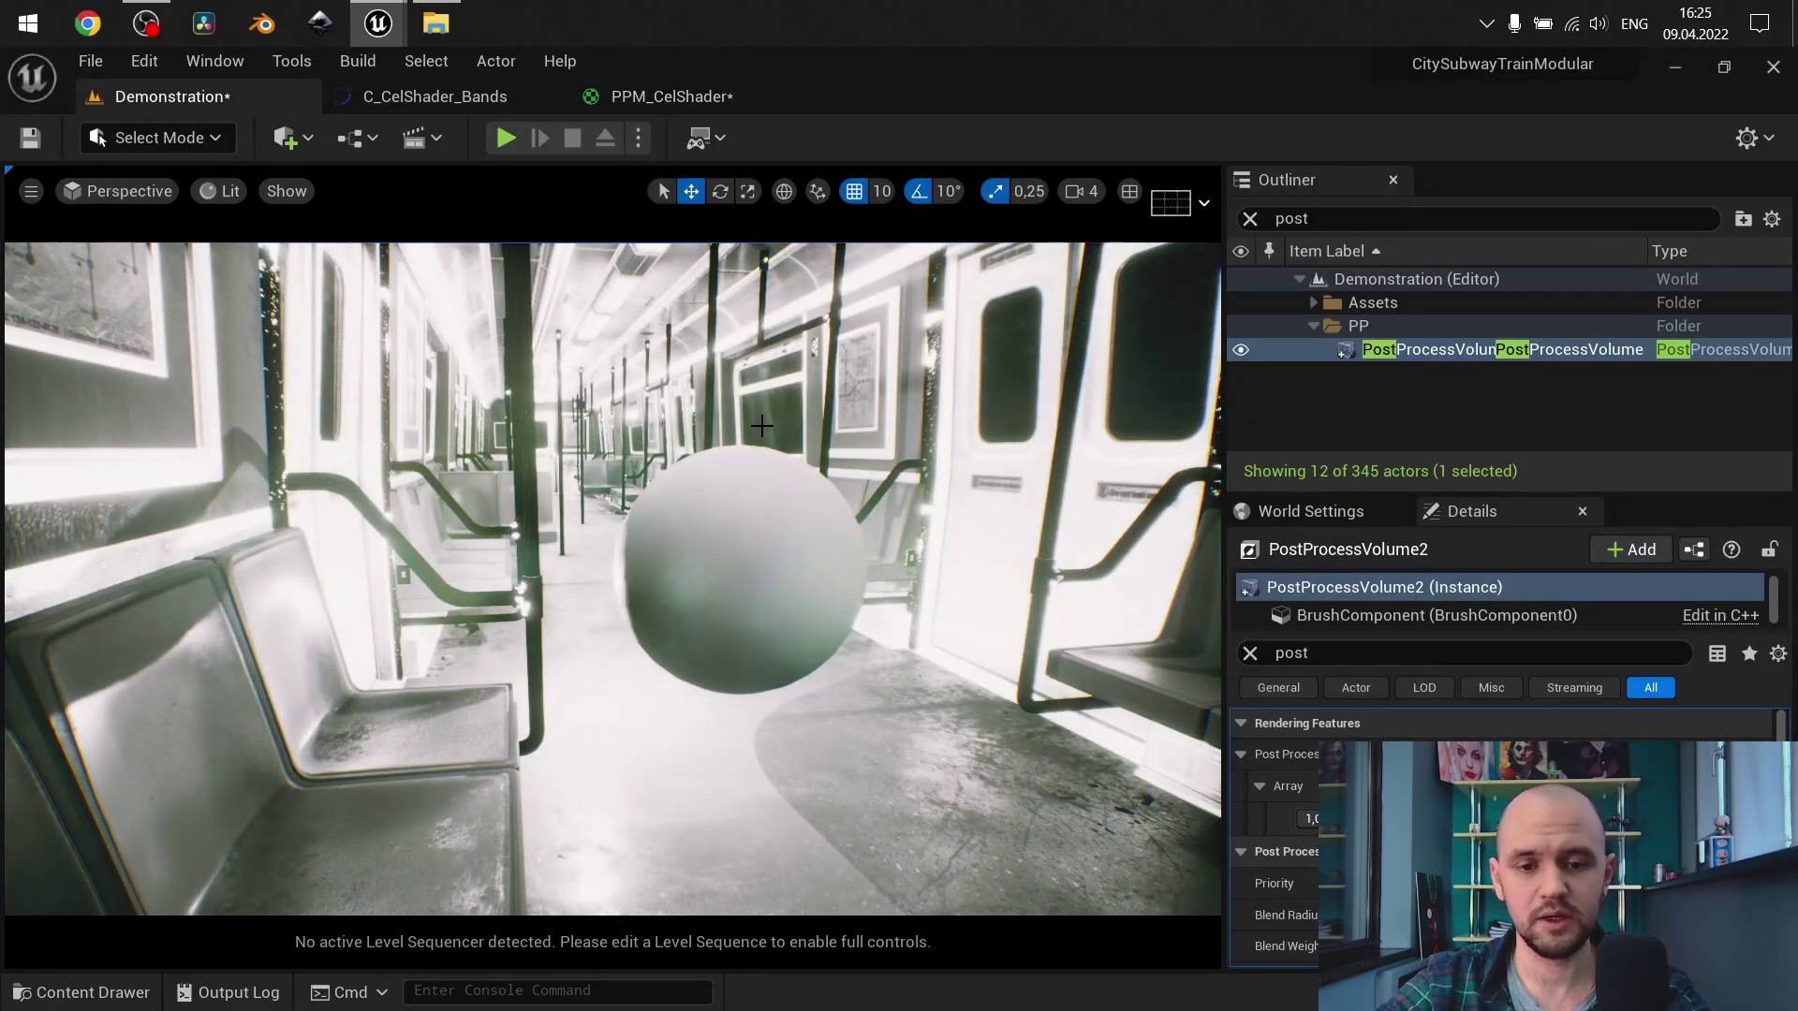
Reconnect the Lerp result to Emissive Color in PPM_CelShader and zoom in on the cel-shader nodes
scroll(761, 426, up, 5)
scroll(761, 426, down, 5)
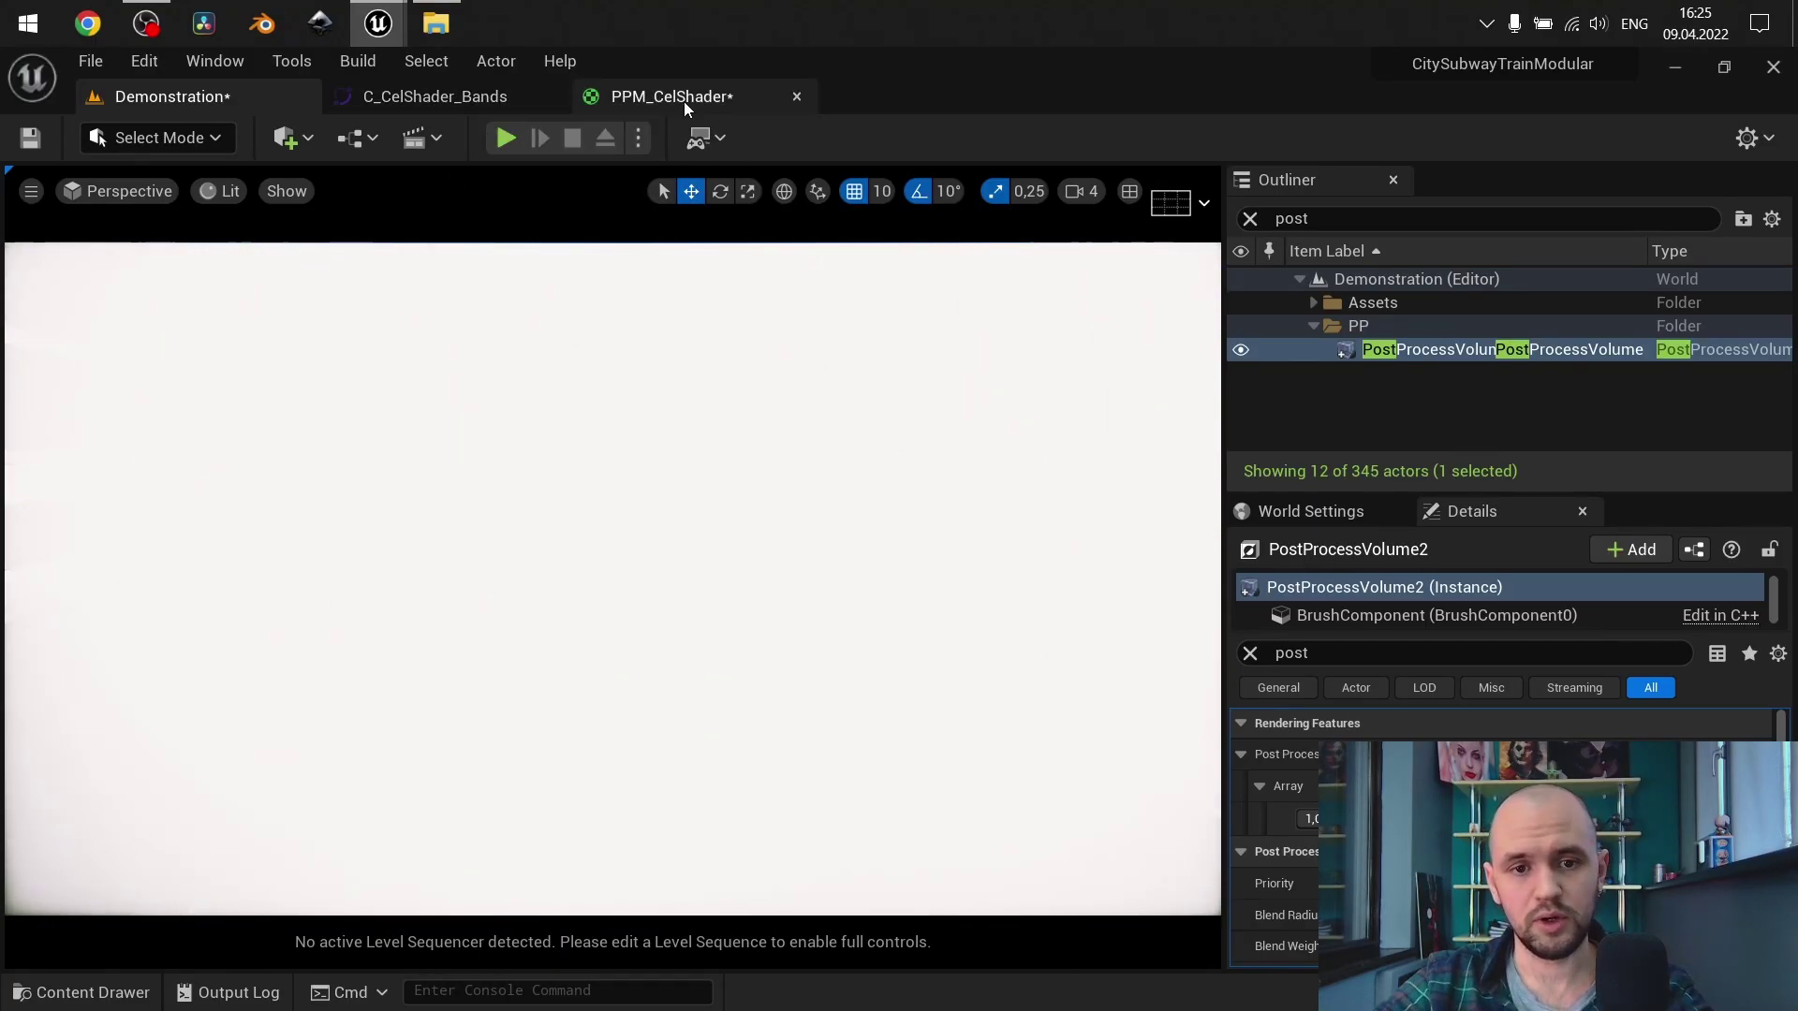
click(683, 101)
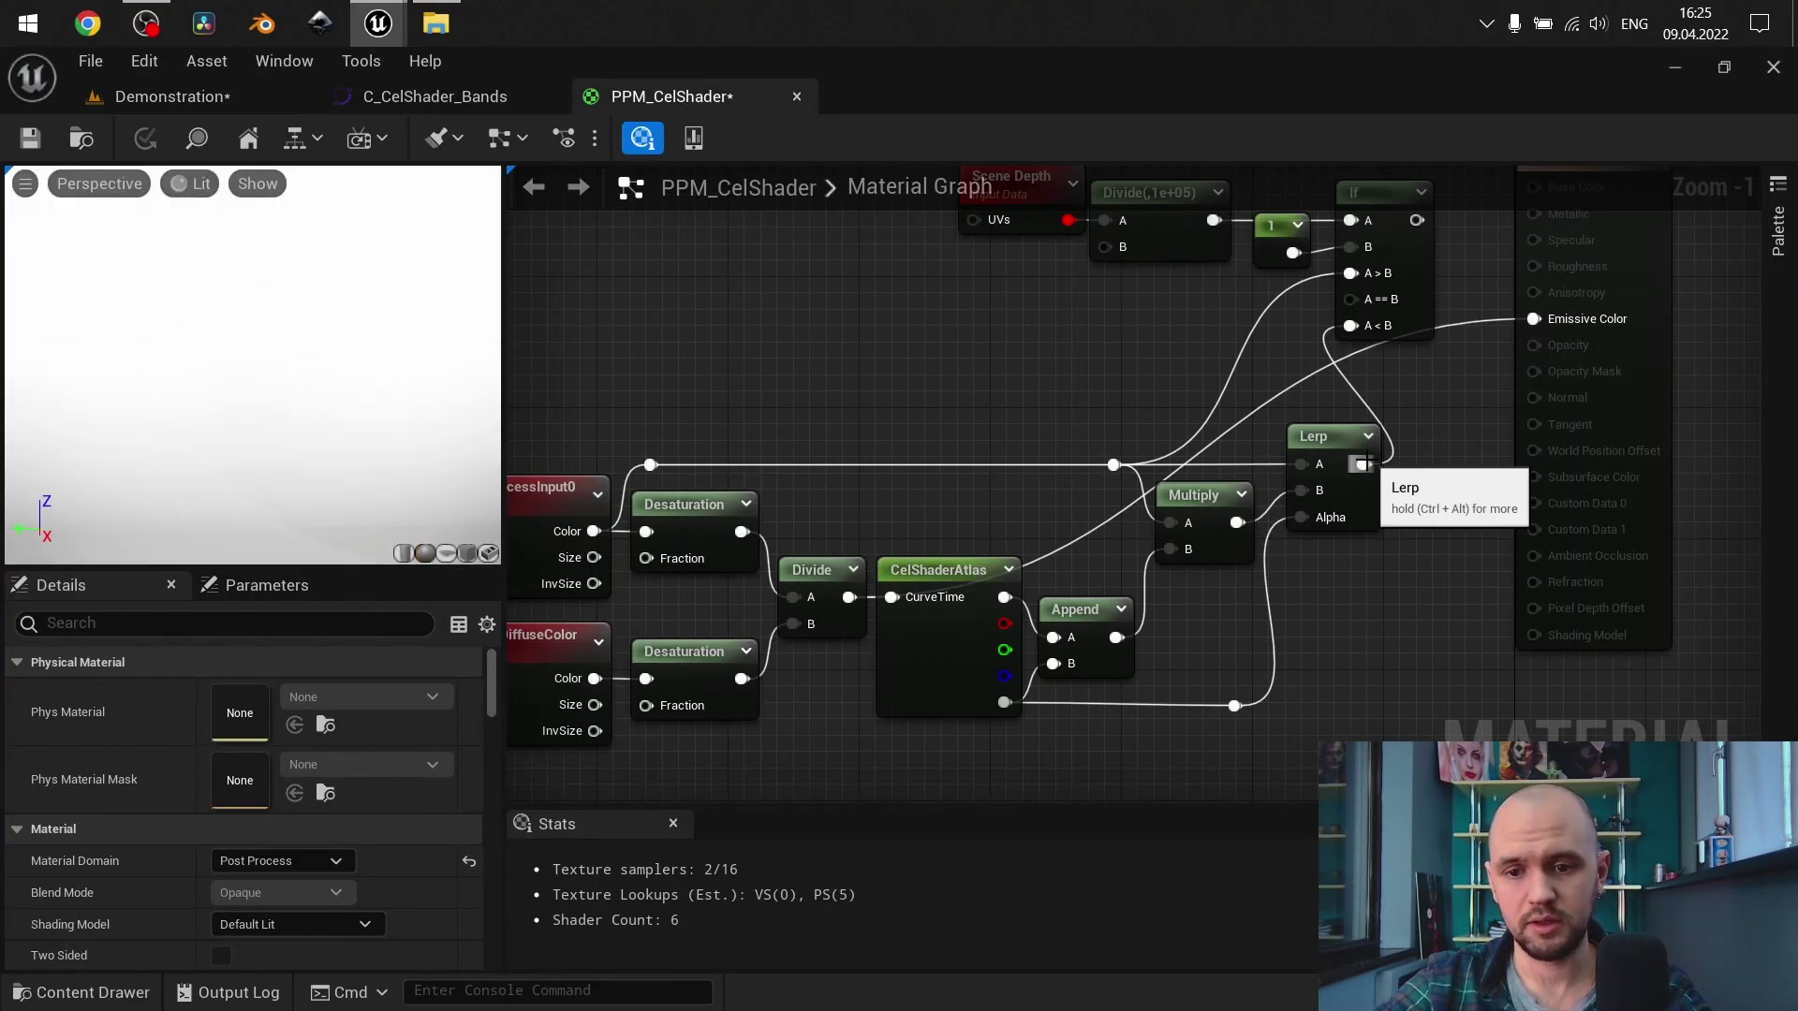
drag(1364, 464, 1533, 319)
right_drag(934, 346, 1140, 259)
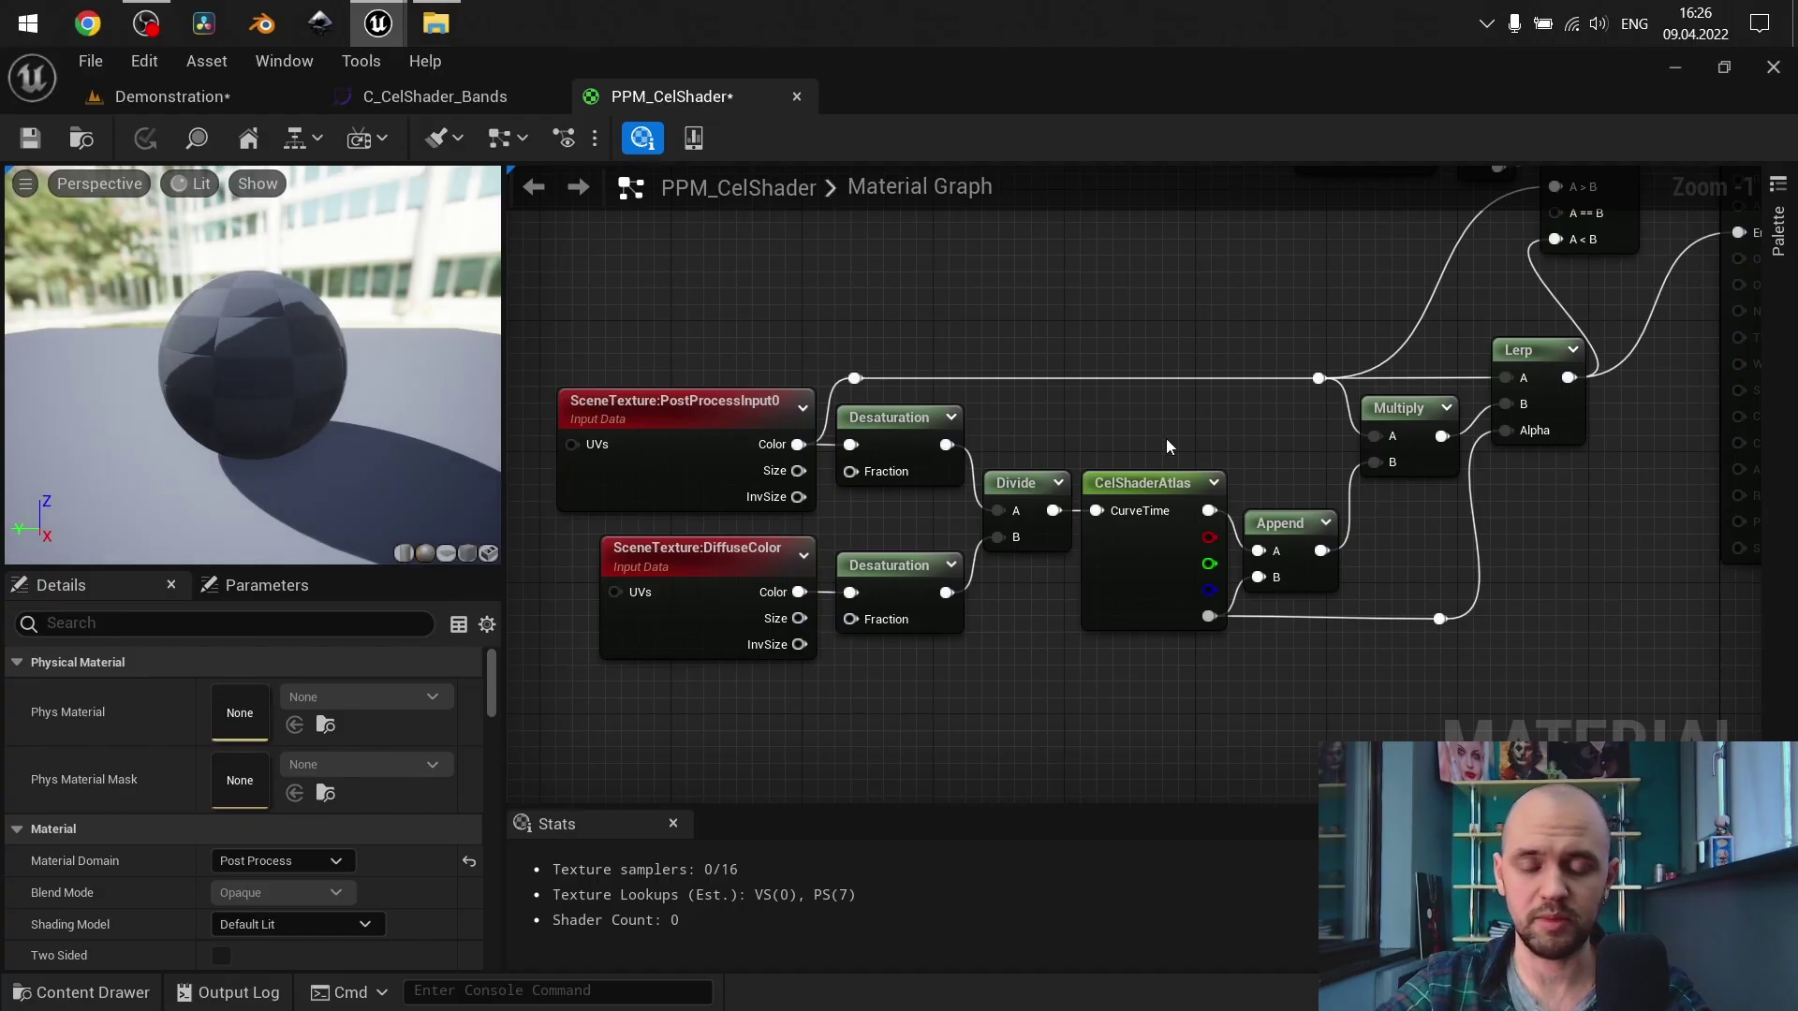
scroll(1166, 438, up, 1)
right_drag(1166, 438, 996, 382)
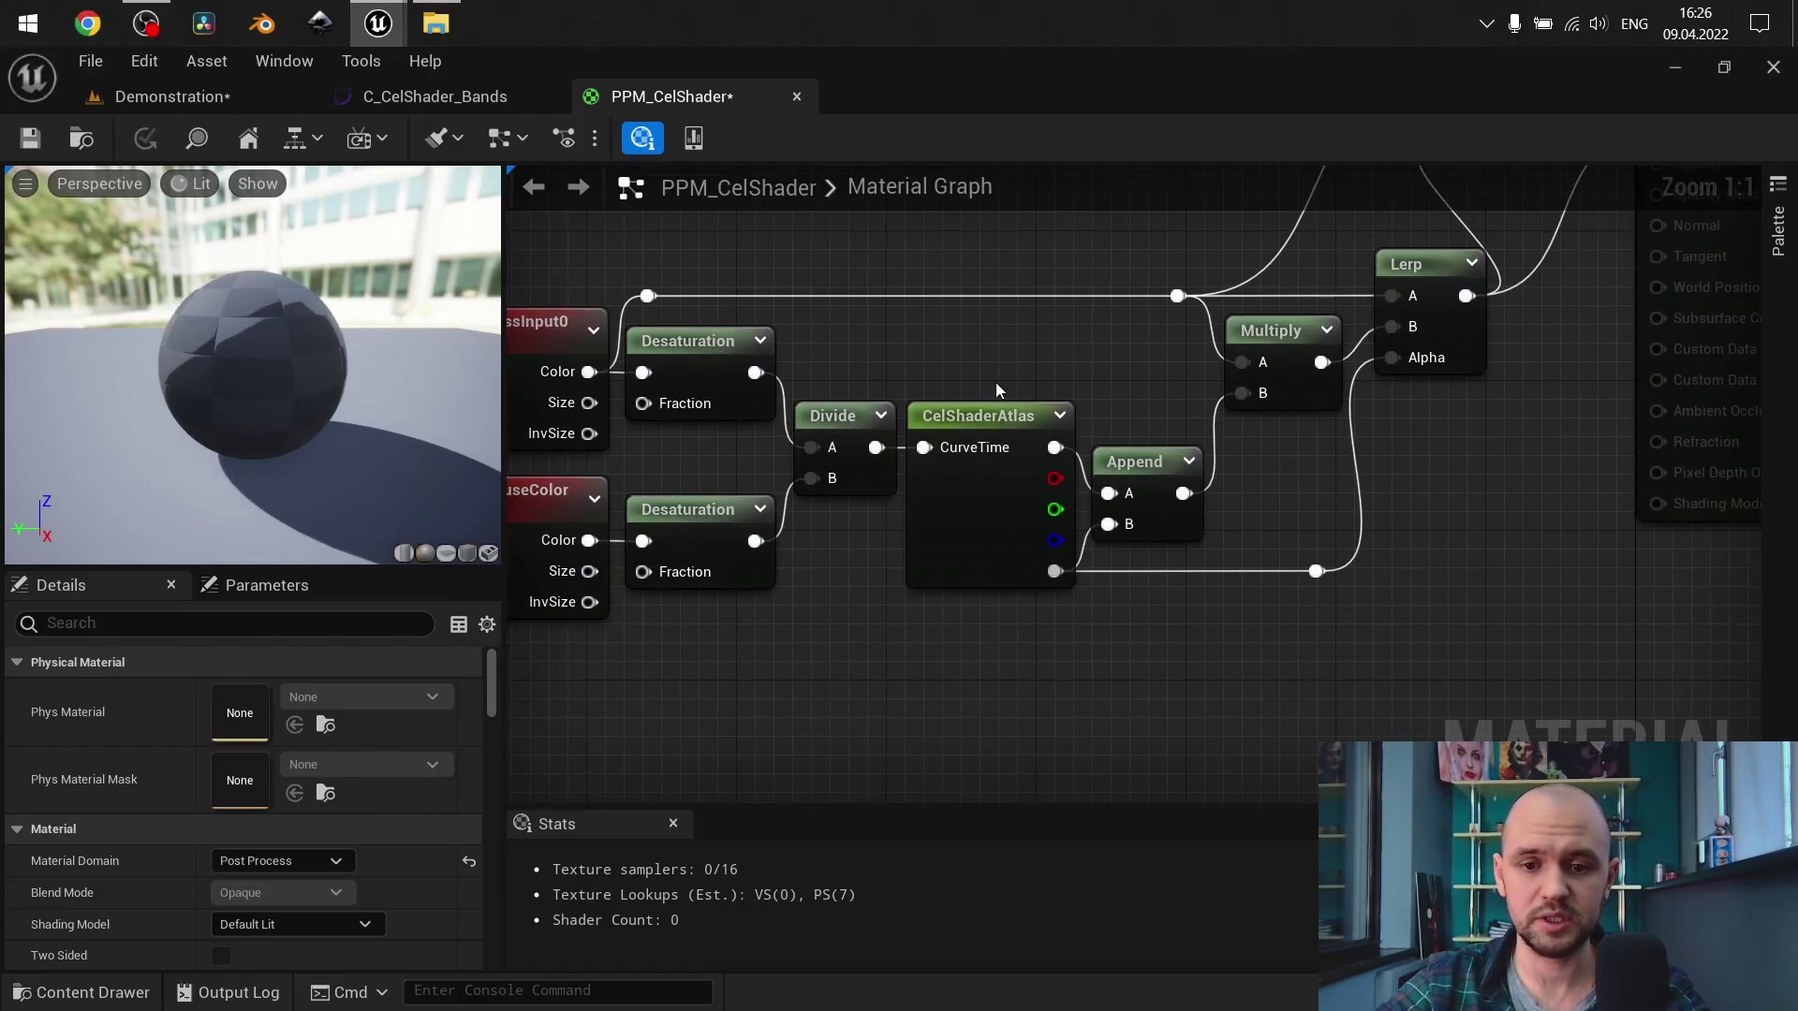
View the C_CelShader_Bands curve zoomed in, showing its four keys at value 0.8
click(400, 101)
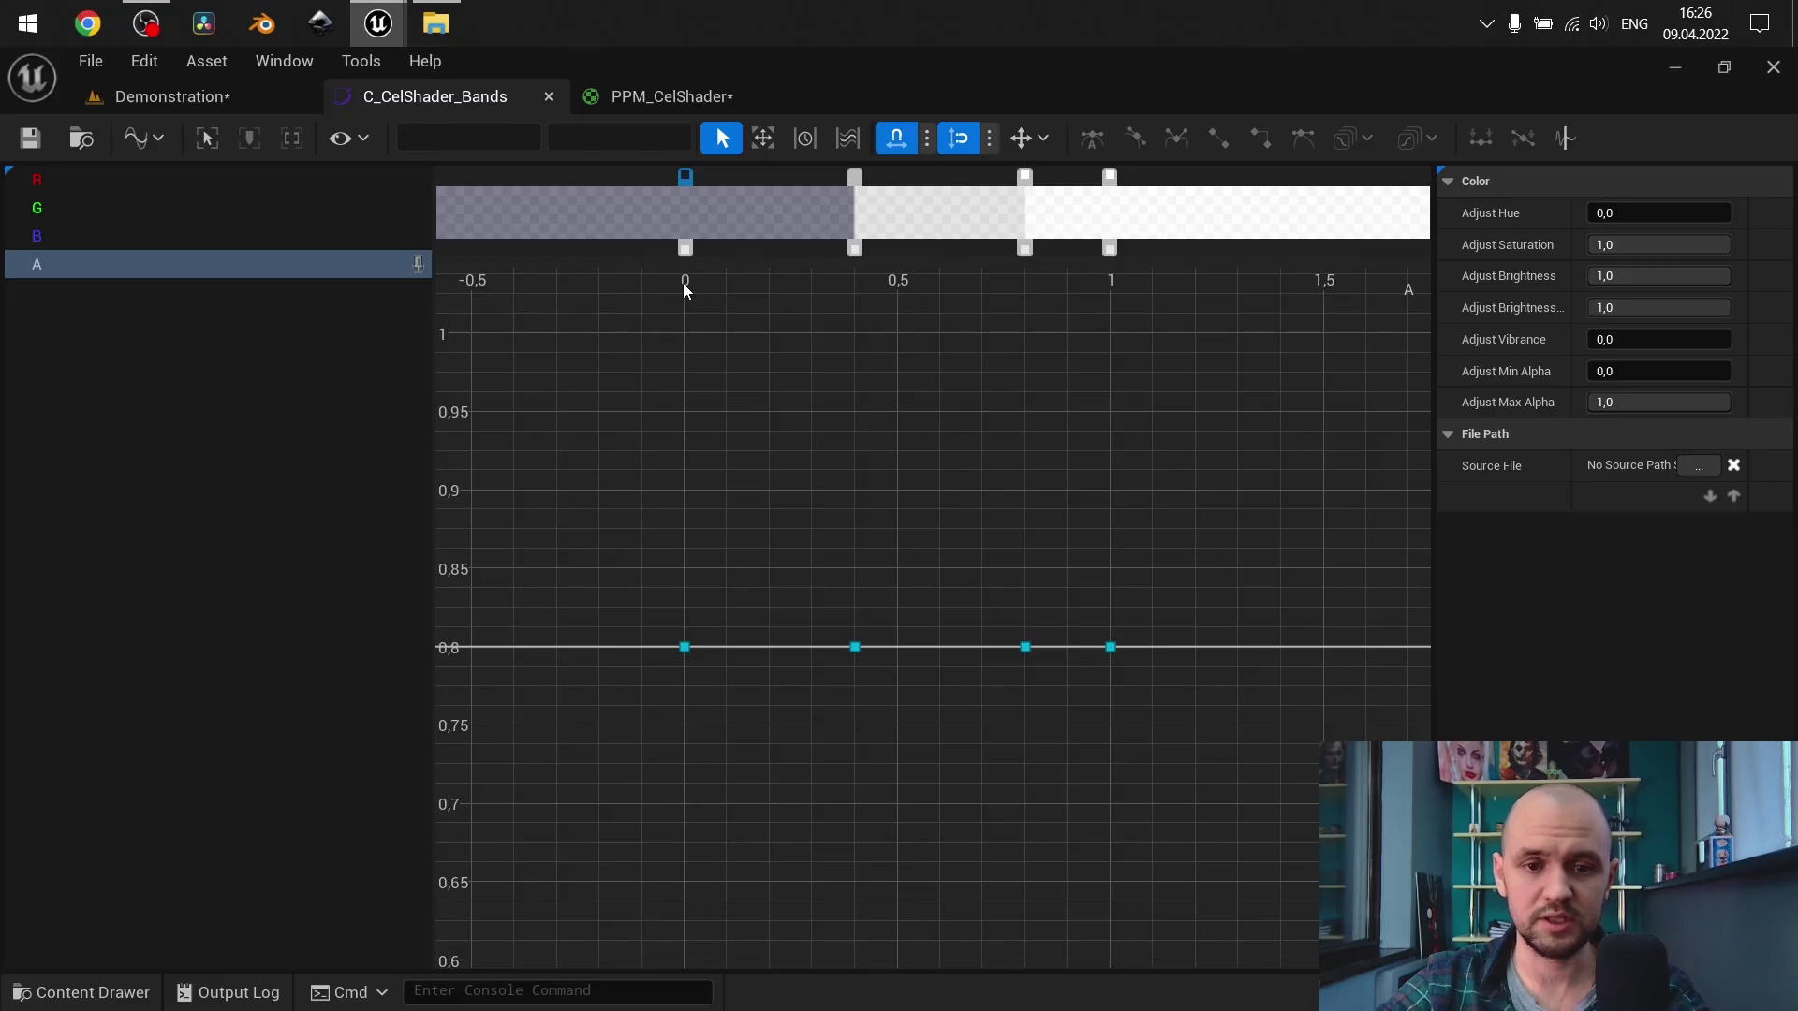
click(667, 96)
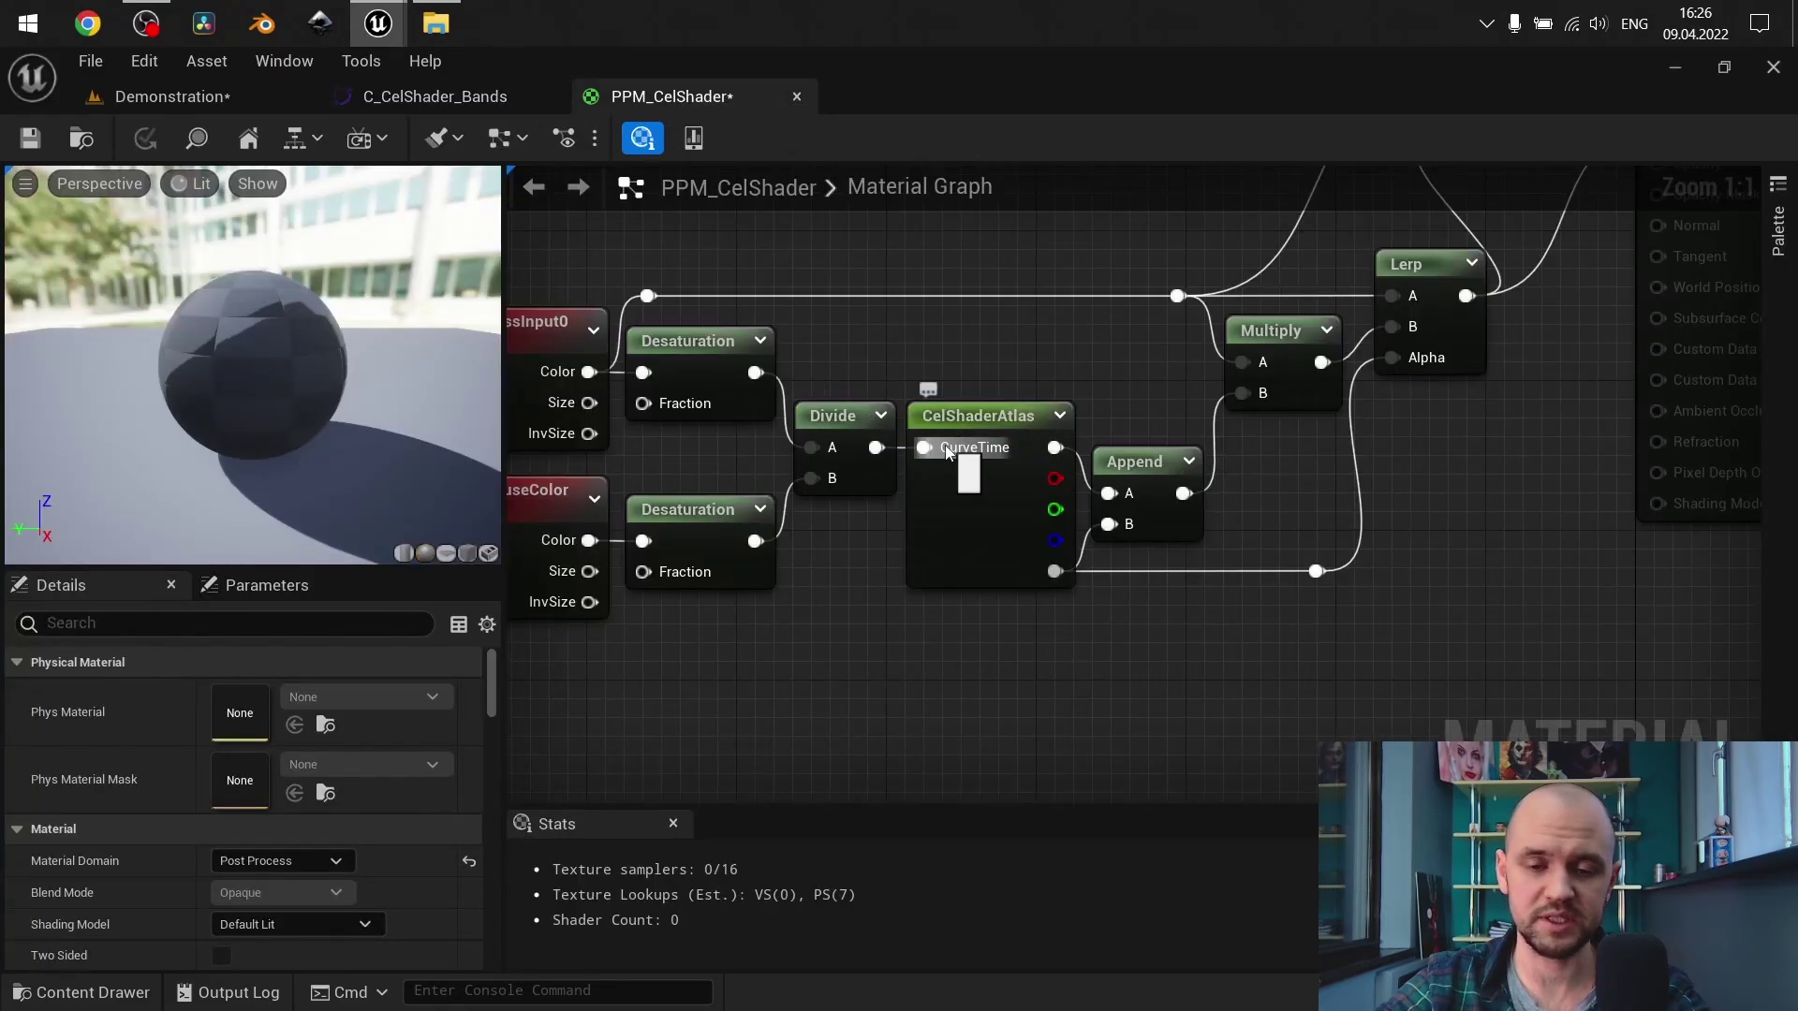
click(468, 103)
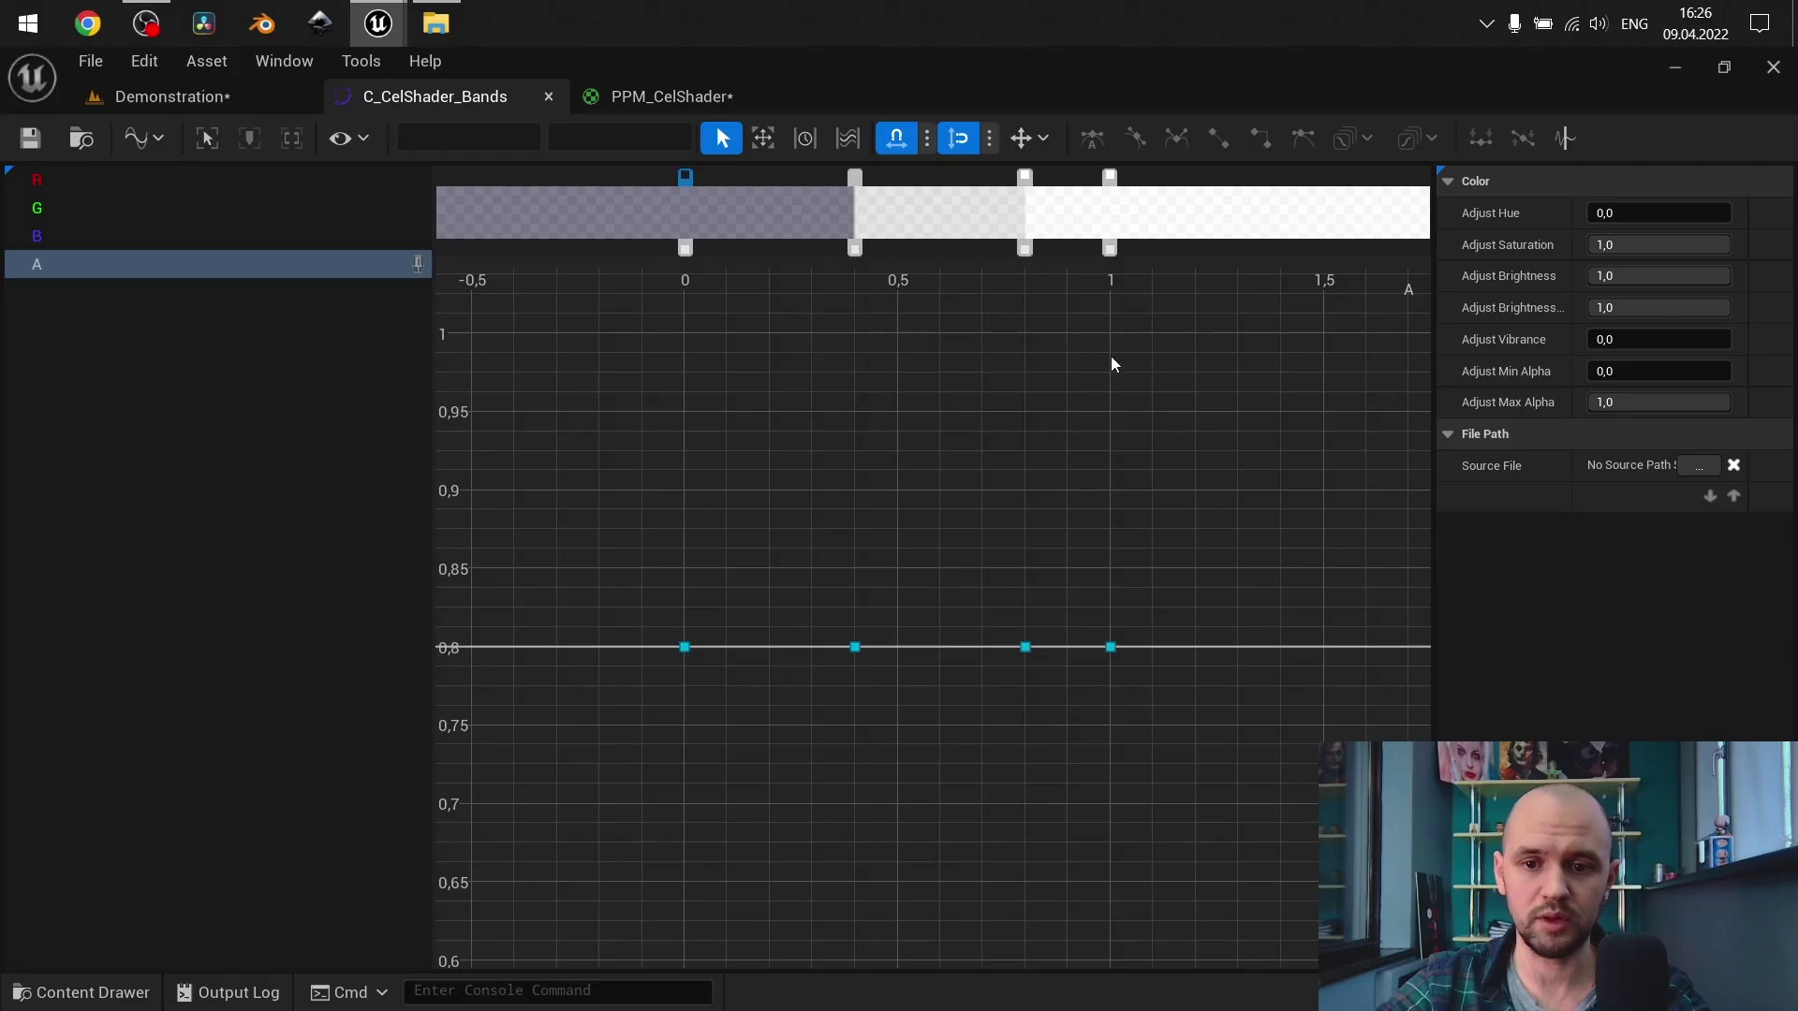
scroll(802, 413, up, 1)
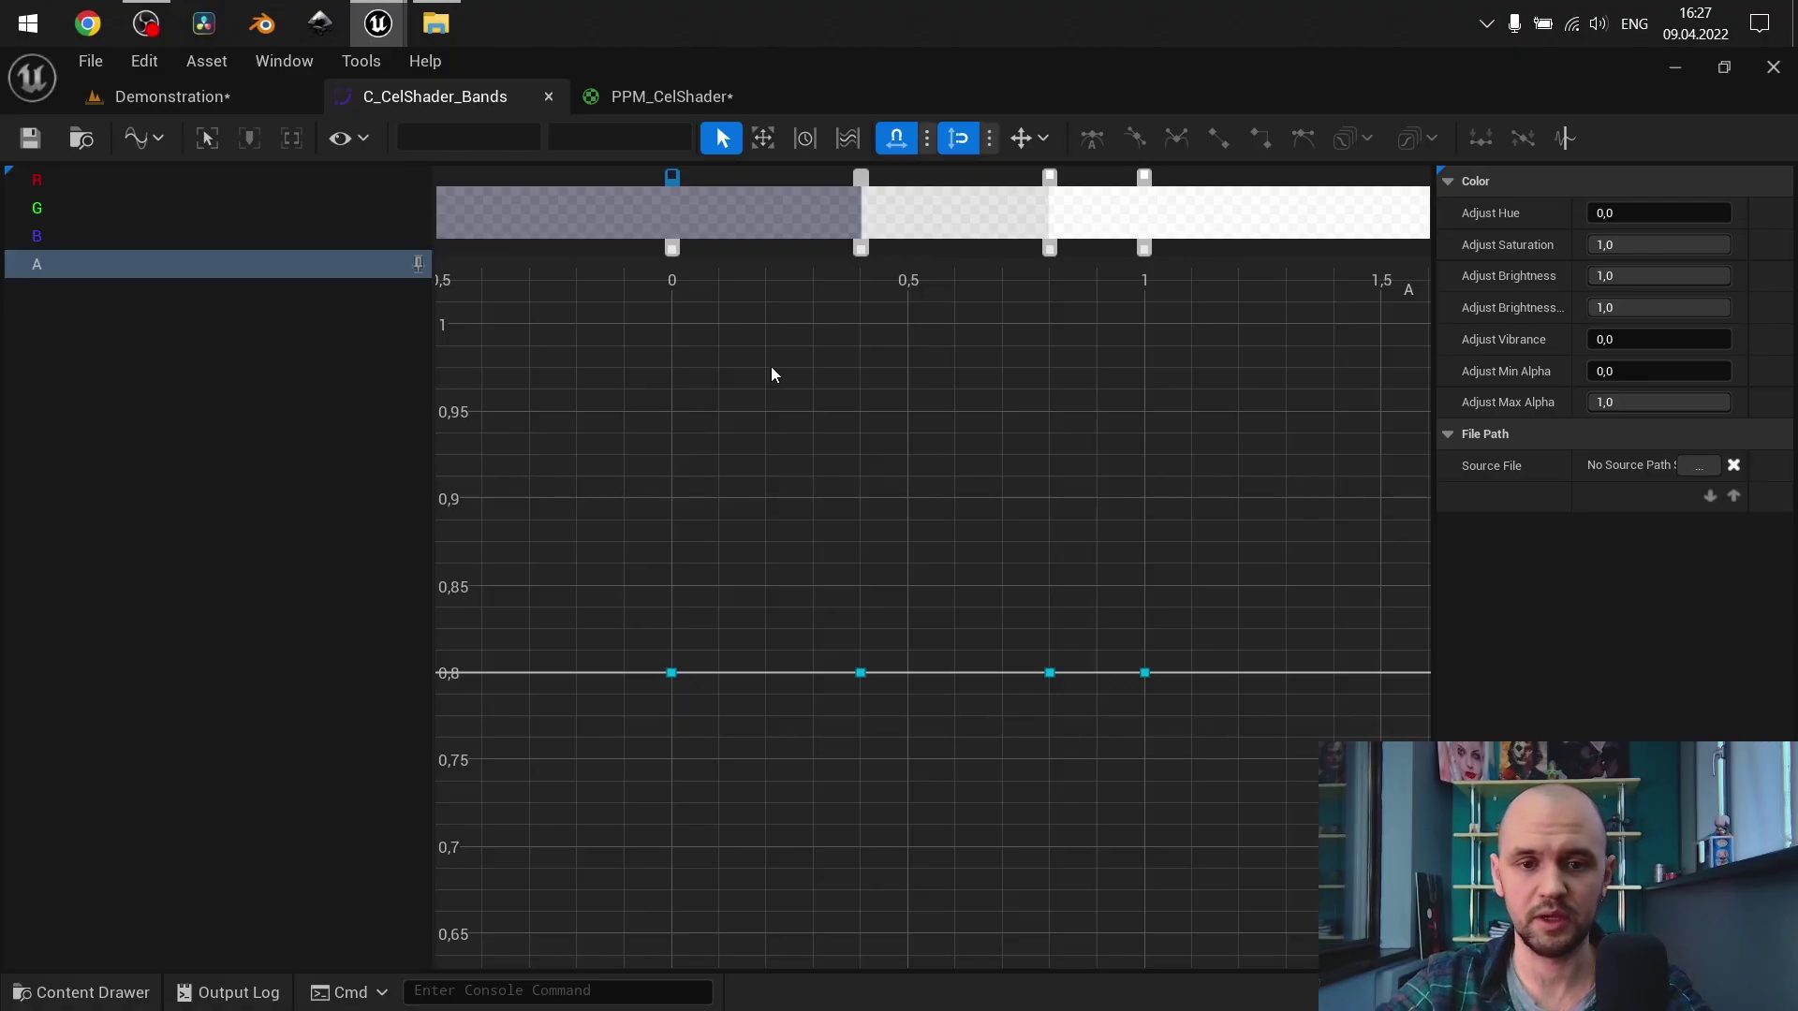
click(671, 96)
Frame the cel-shader node chain and material output, selecting and clearing the nodes along the way
right_drag(1344, 514, 1488, 539)
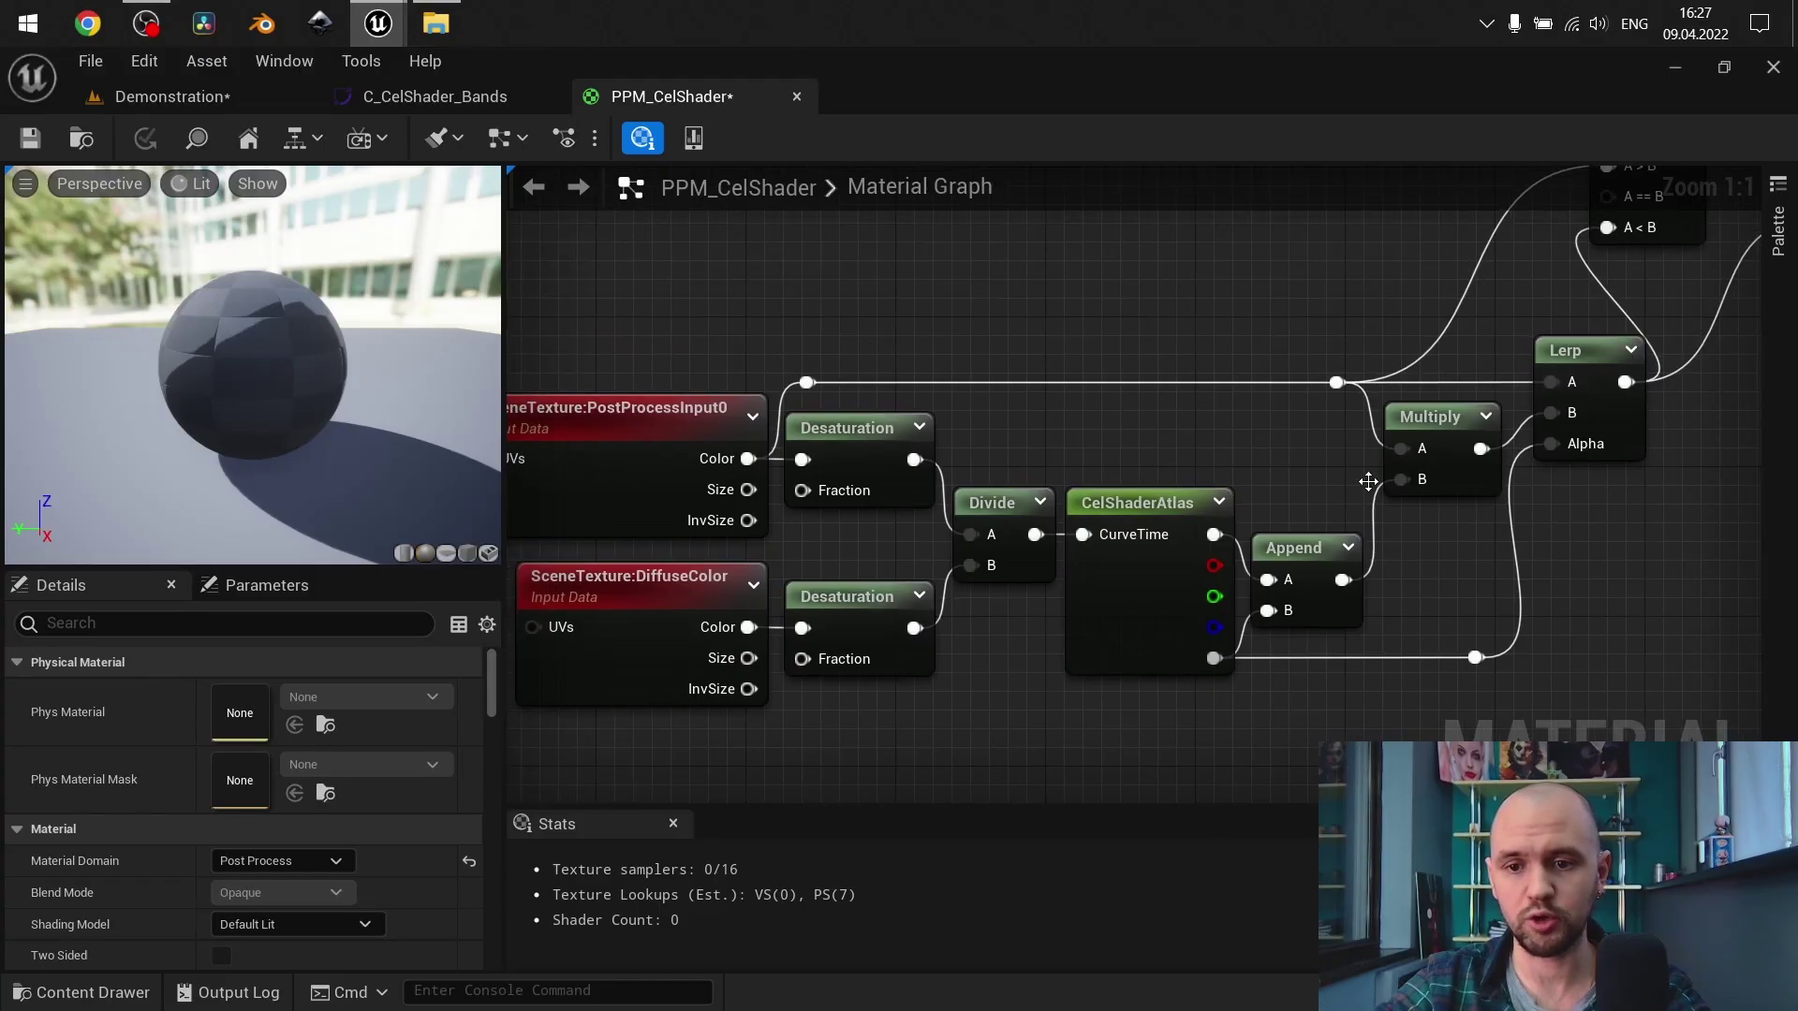
right_drag(1432, 611, 1555, 588)
drag(1554, 588, 881, 440)
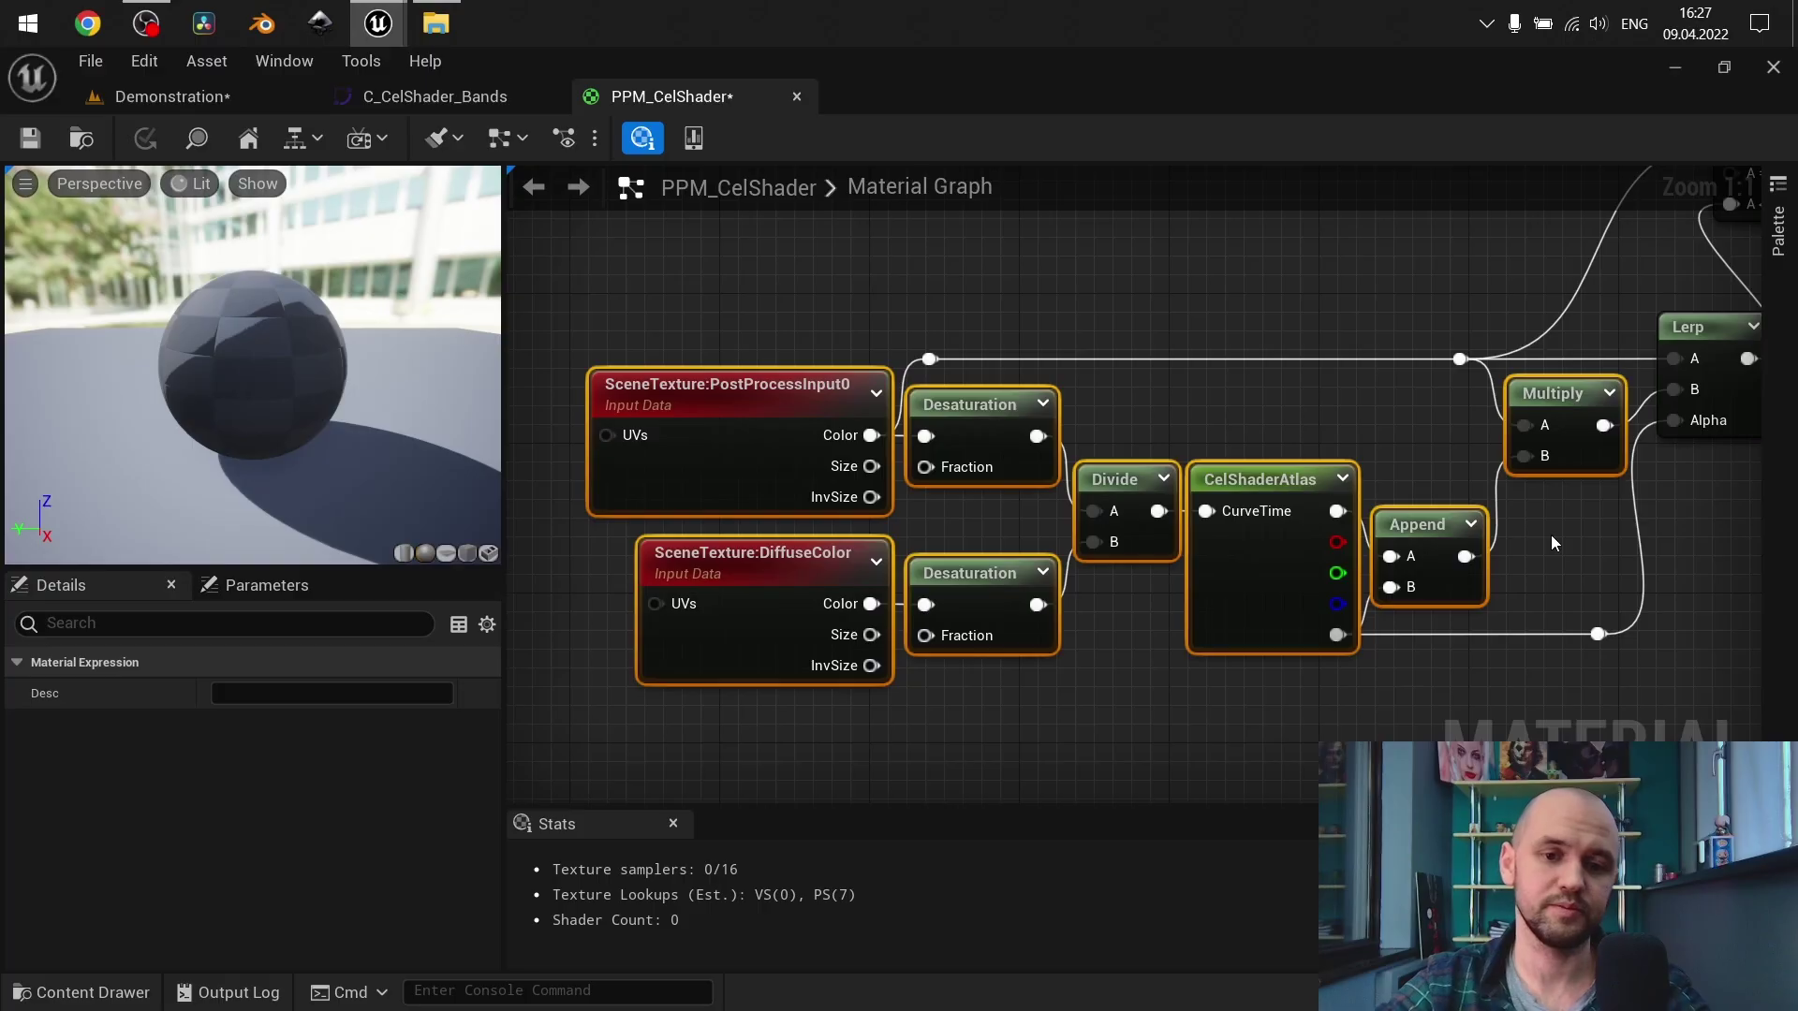
right_drag(1575, 533, 1349, 524)
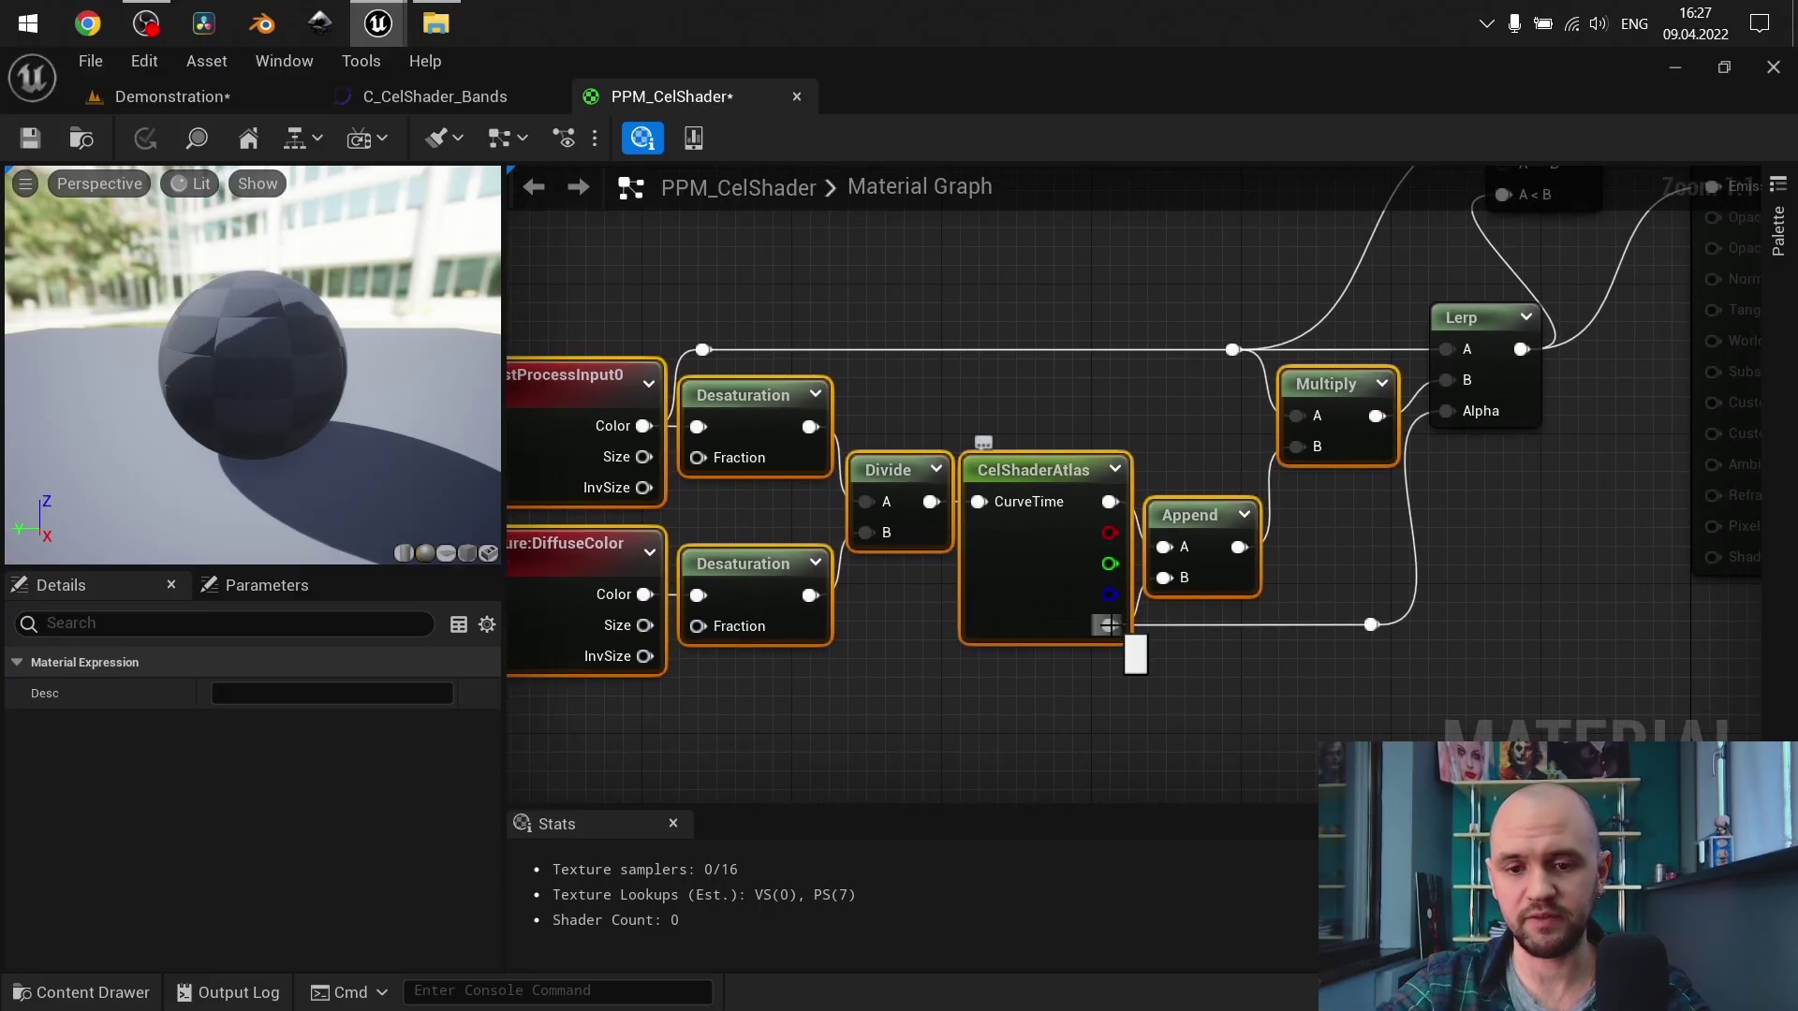
click(1412, 657)
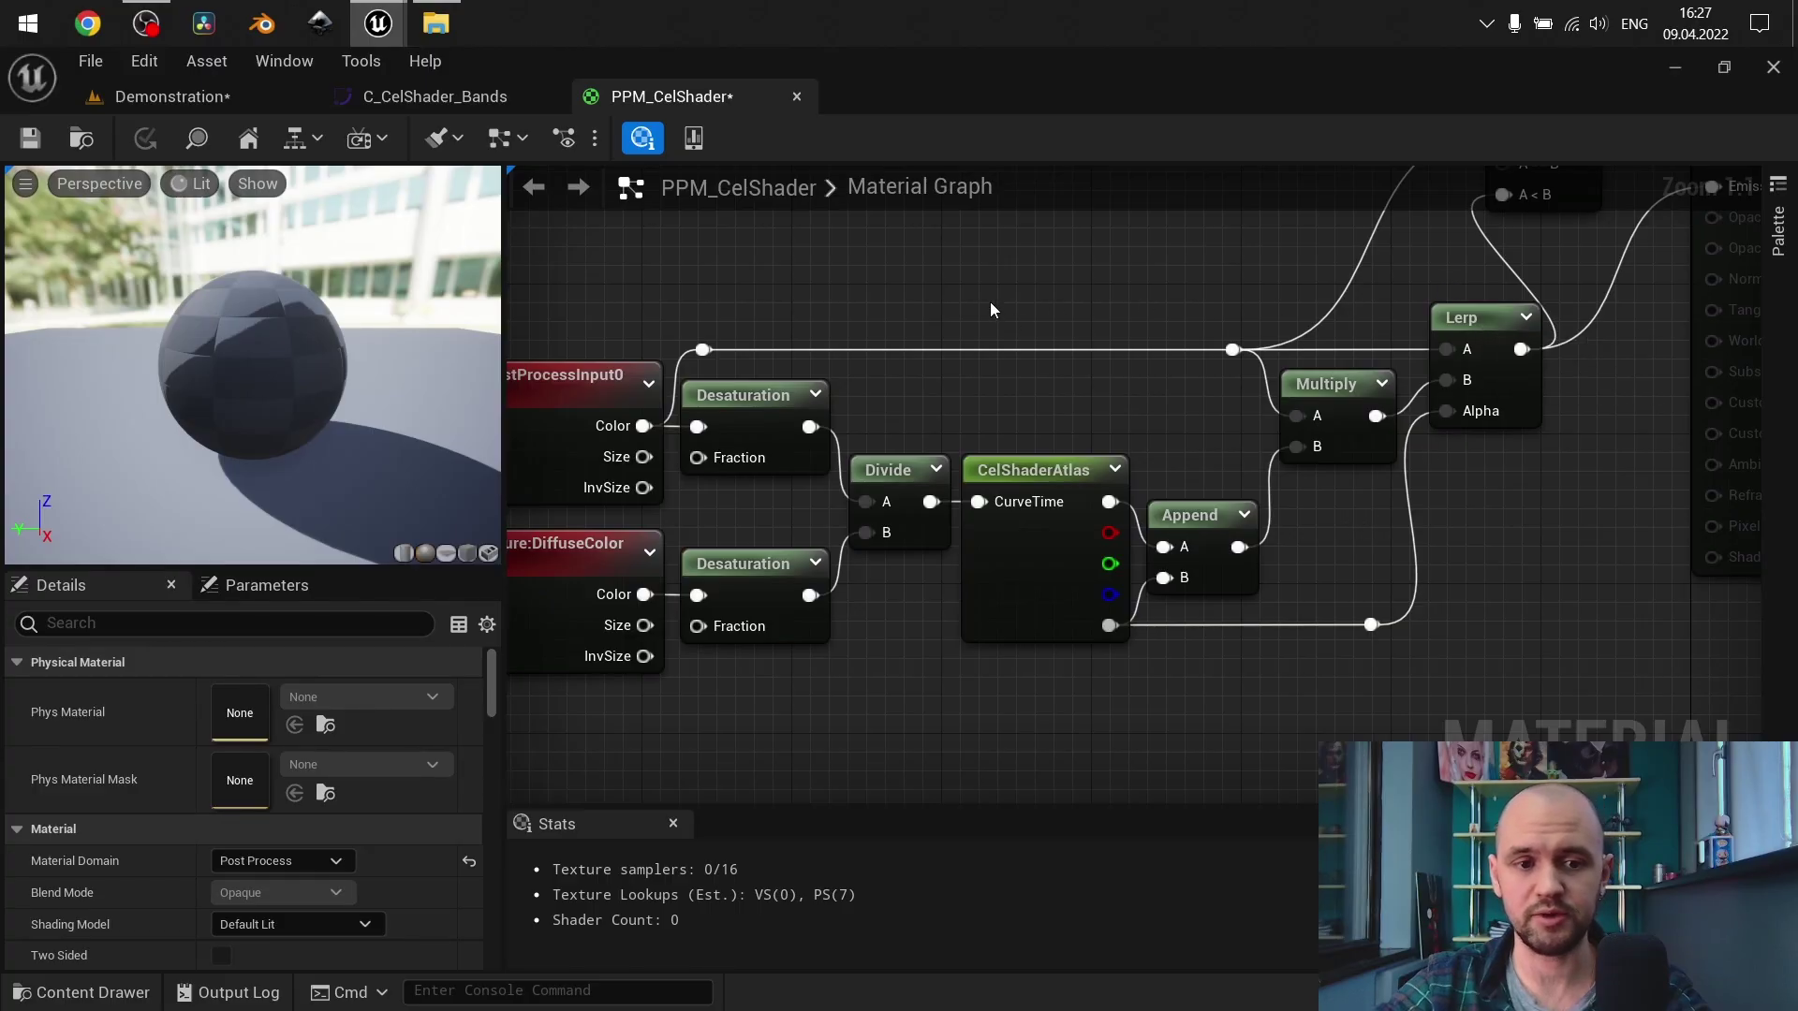
drag(1322, 582, 646, 450)
click(1067, 417)
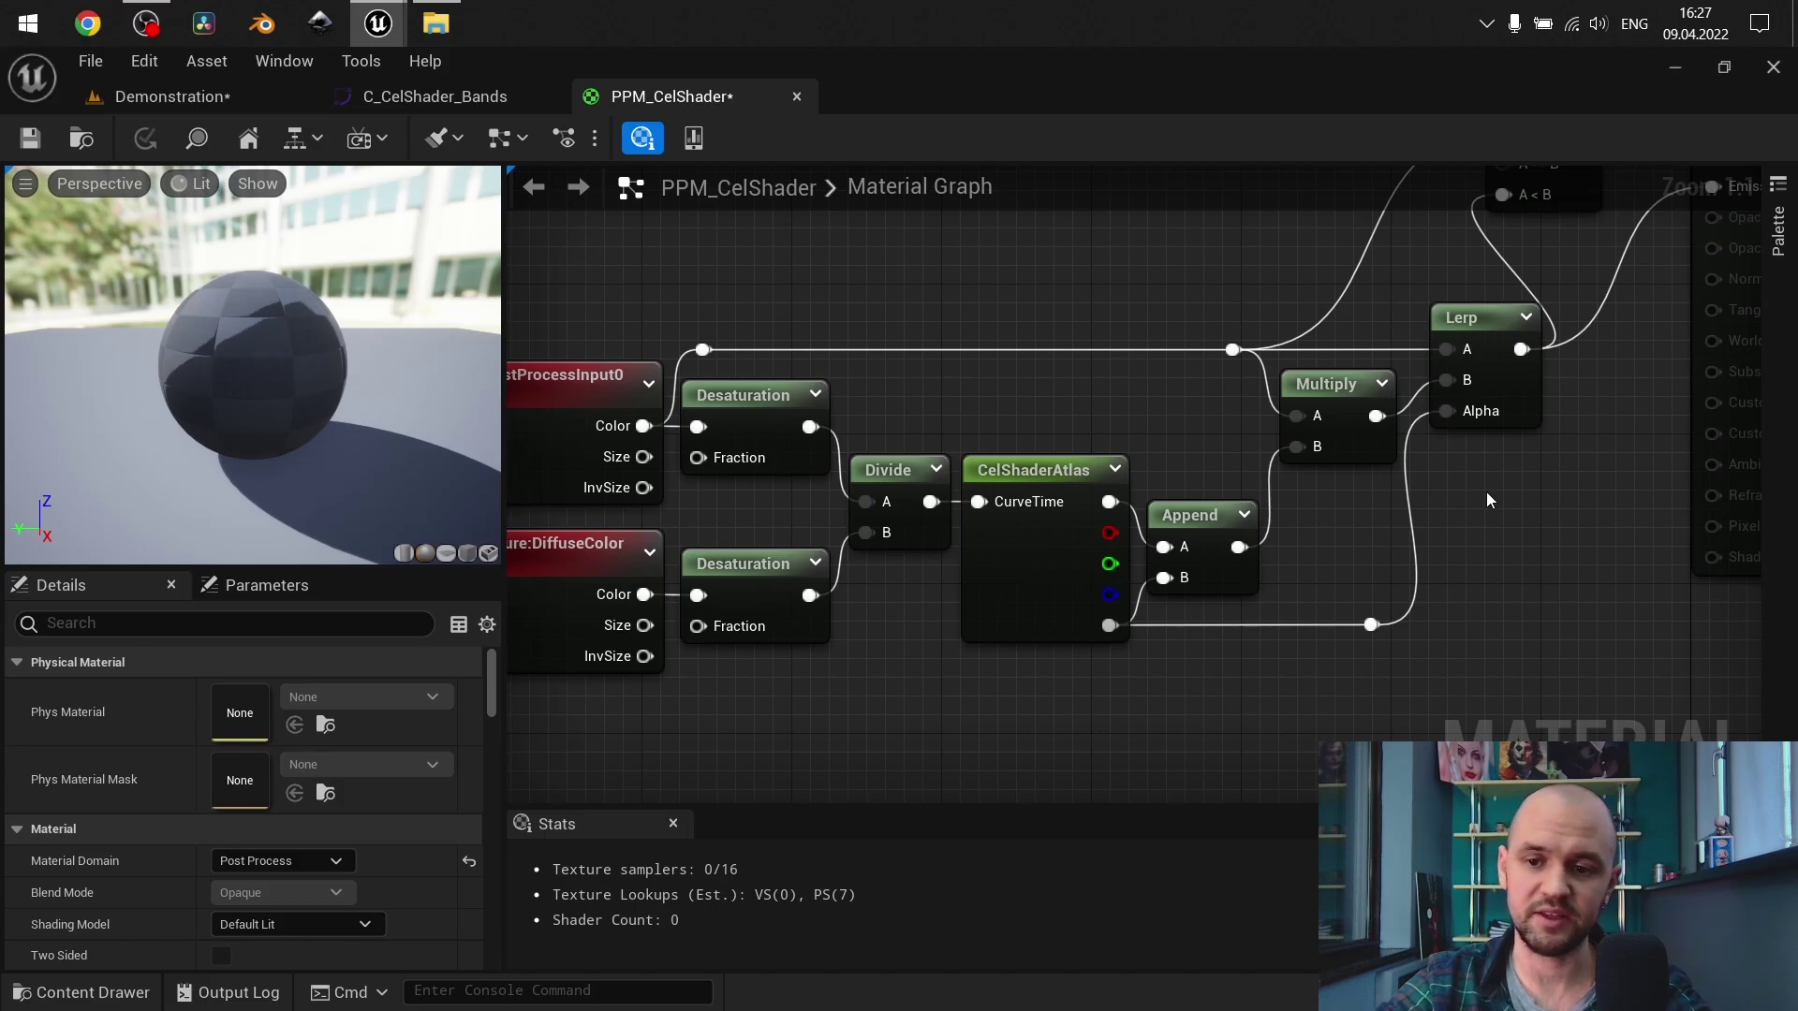
right_drag(1492, 491, 1421, 568)
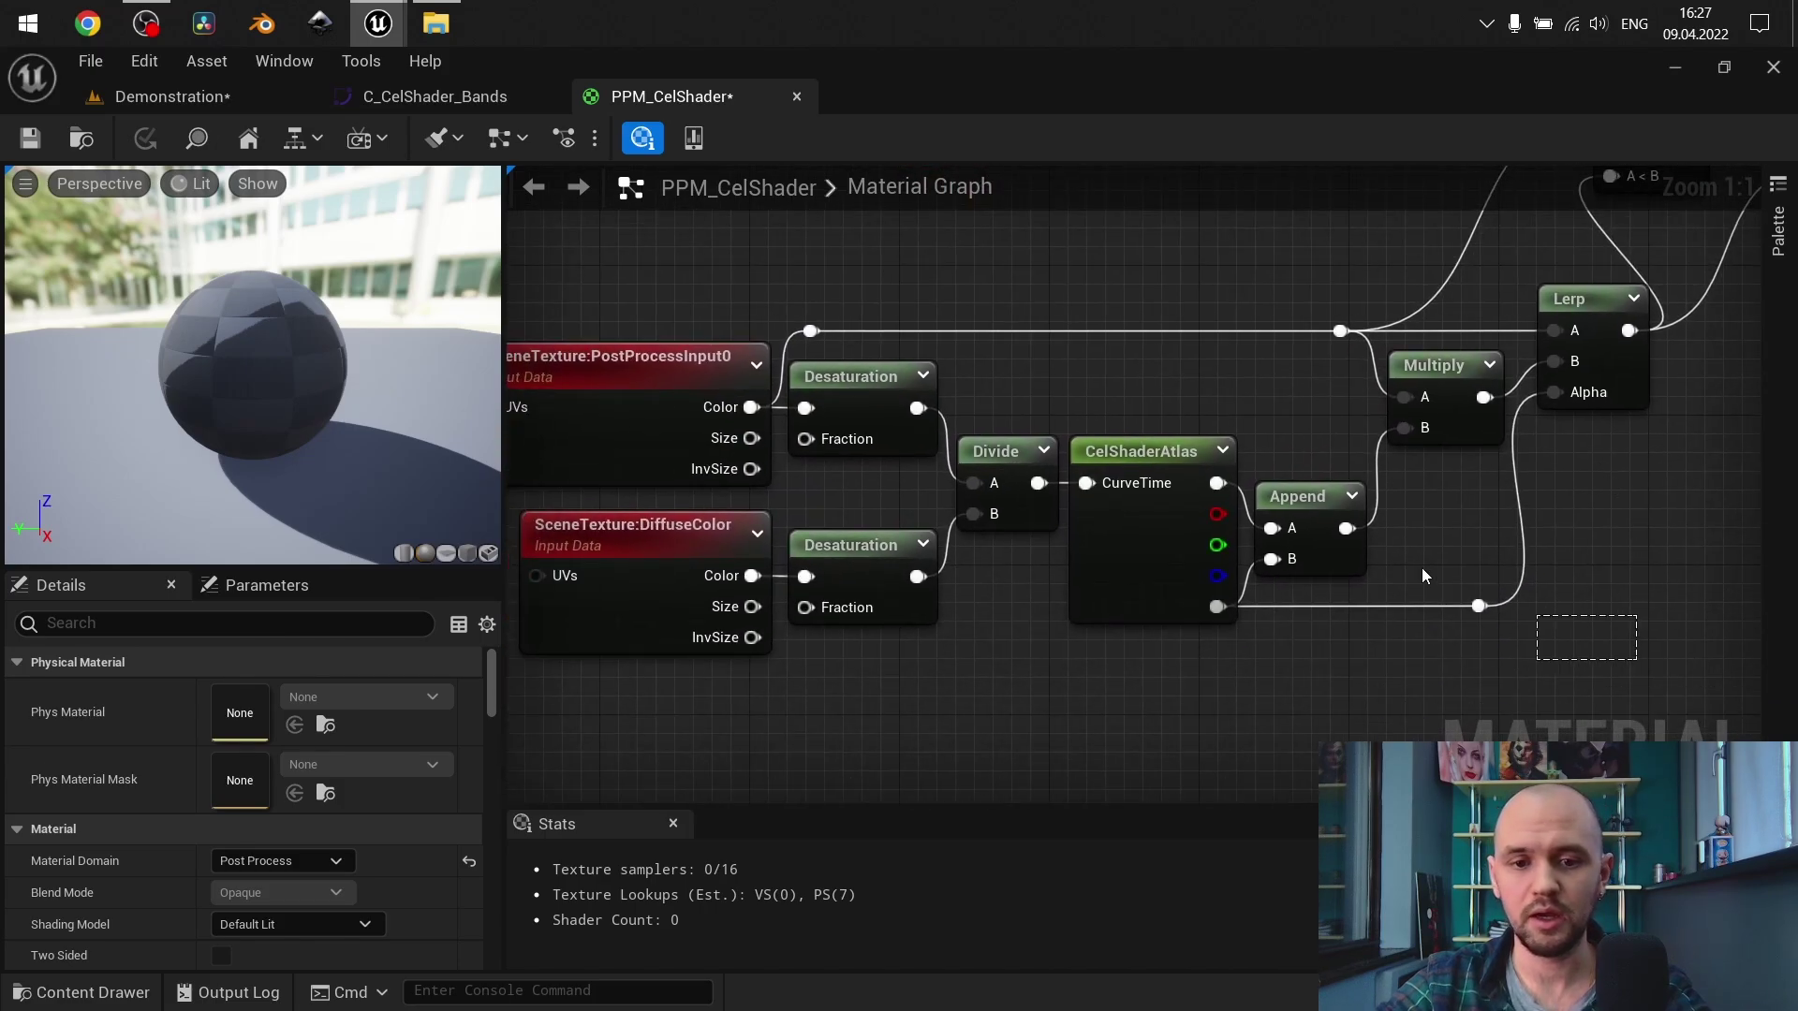
key(ctrl+a)
mouse_move(1628, 522)
right_down()
mouse_move(1675, 413)
mouse_move(1437, 630)
mouse_move(1637, 522)
mouse_move(1660, 529)
right_up()
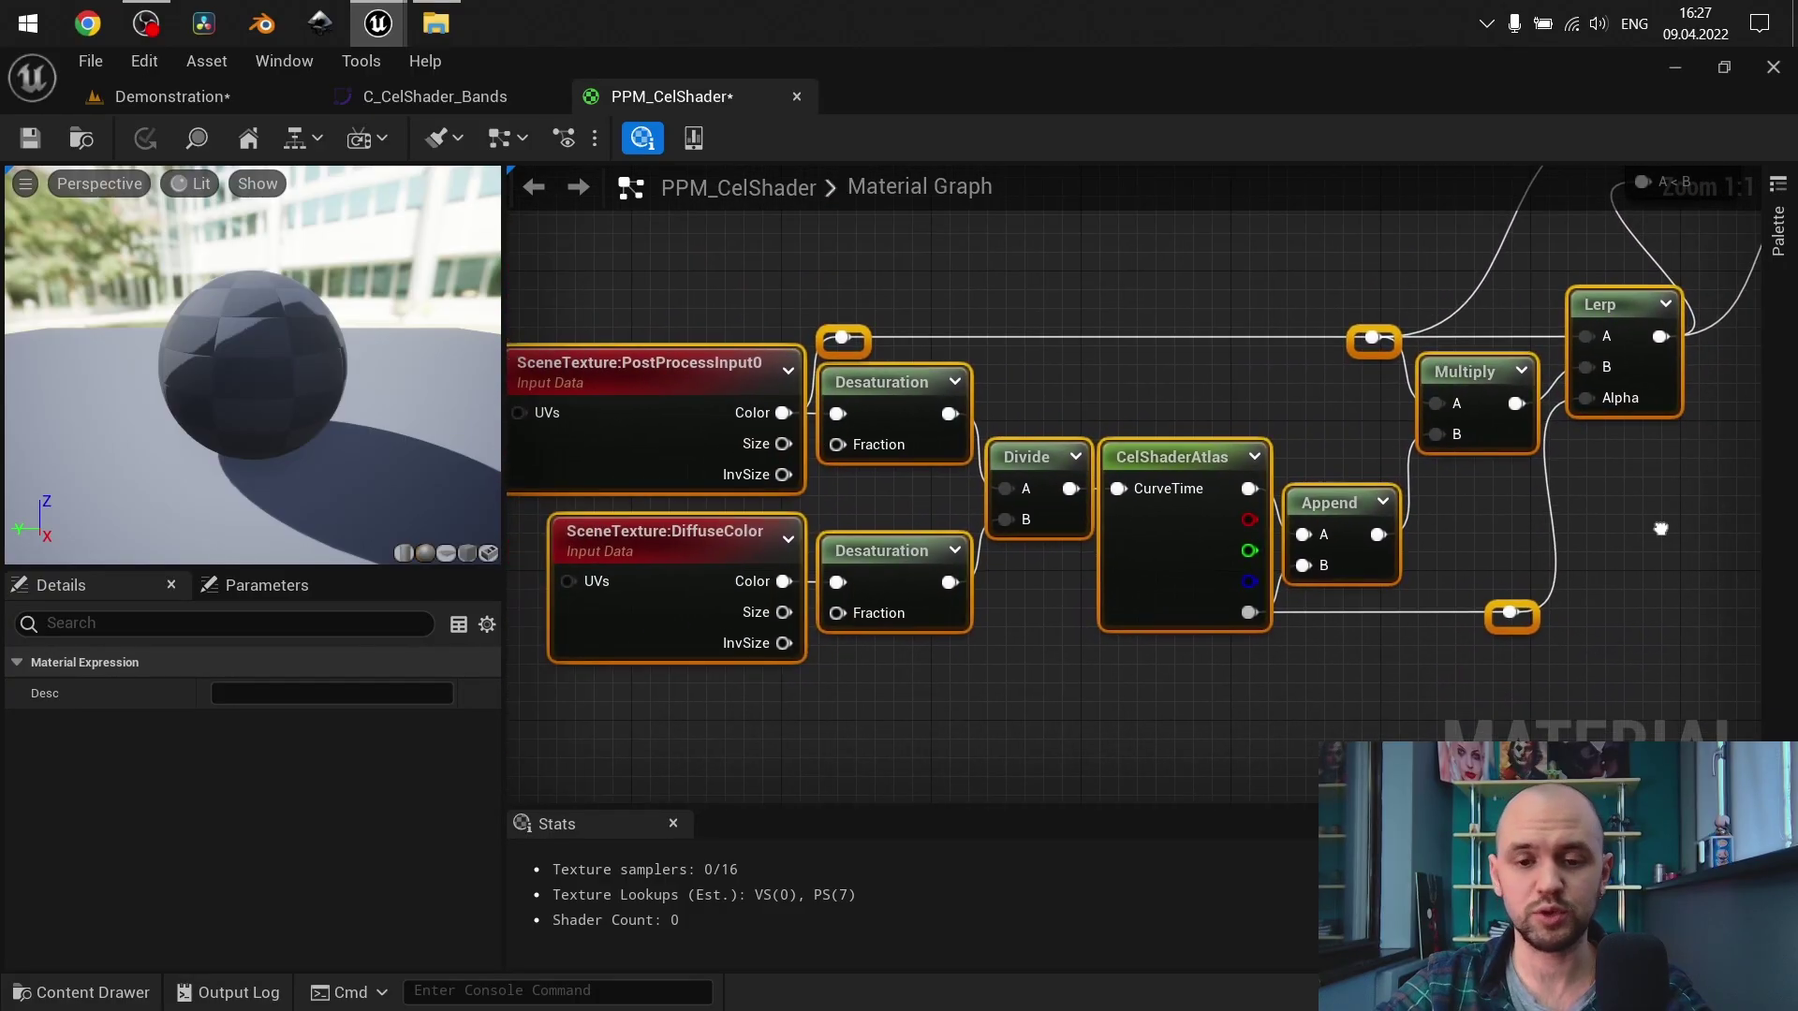
click(1142, 272)
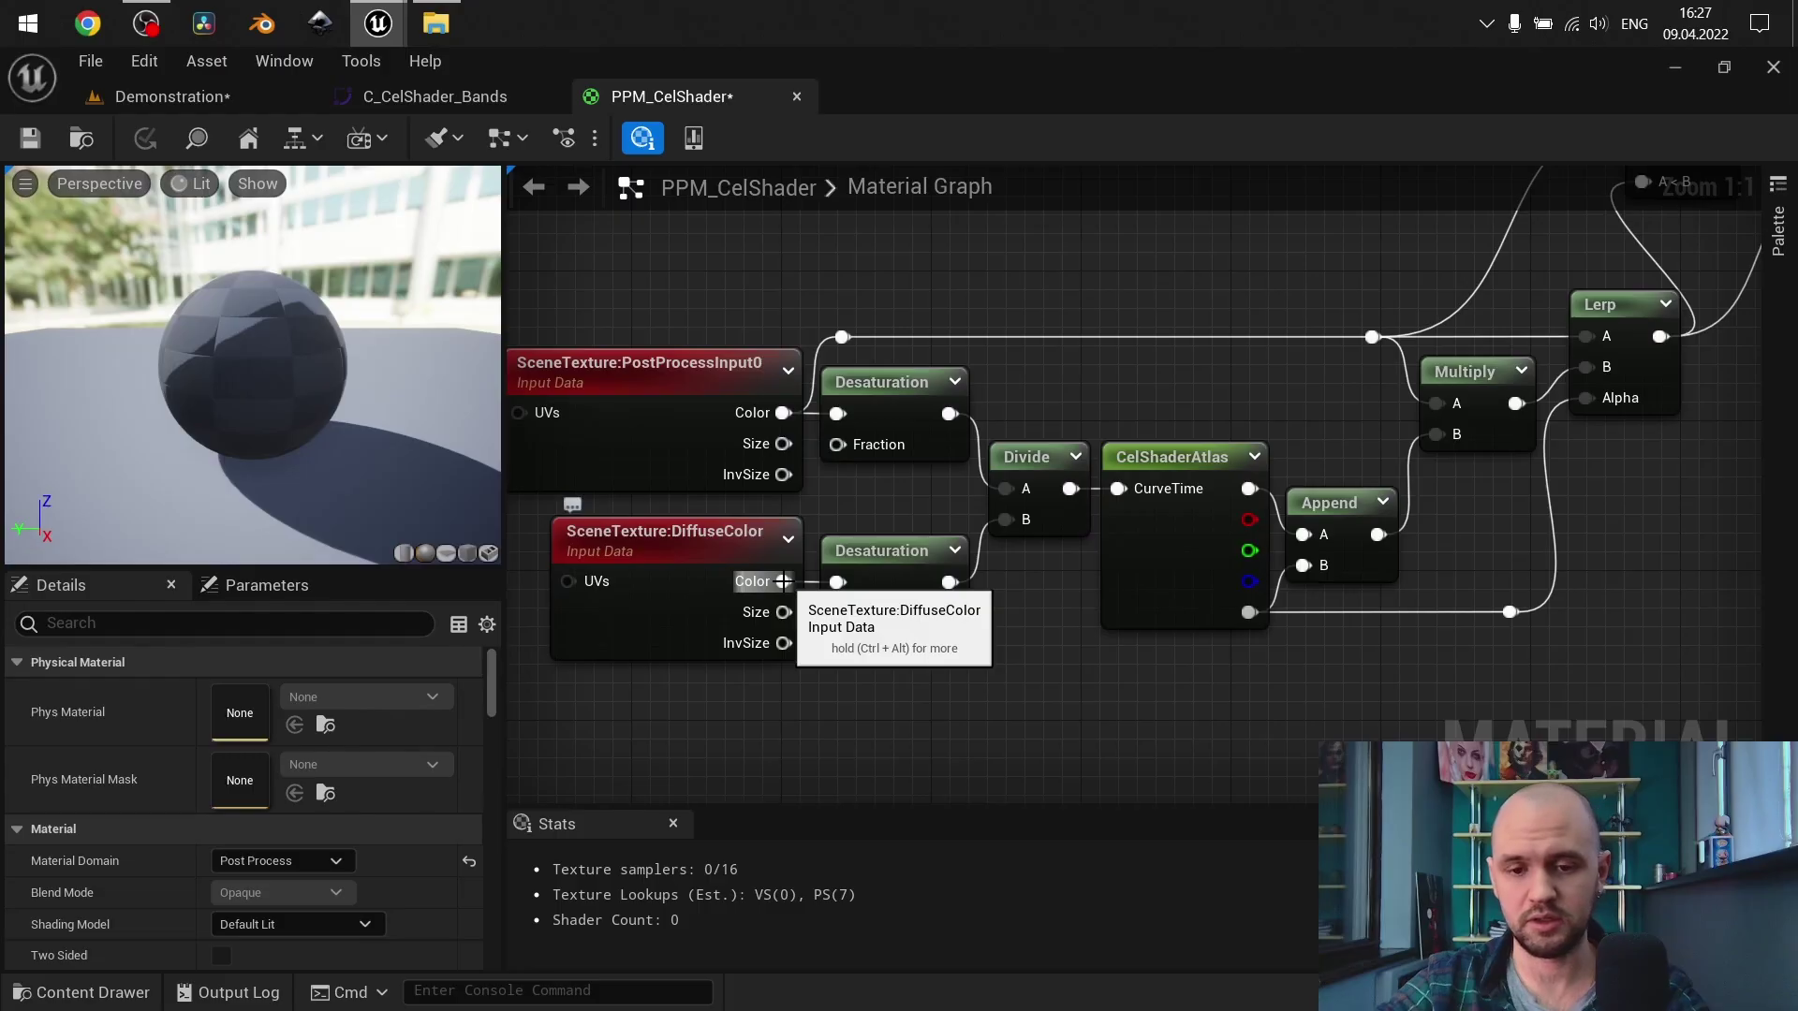
Wire DiffuseColor's Color into Multiply A and send Multiply's output to Emissive Color
right_drag(784, 580, 735, 627)
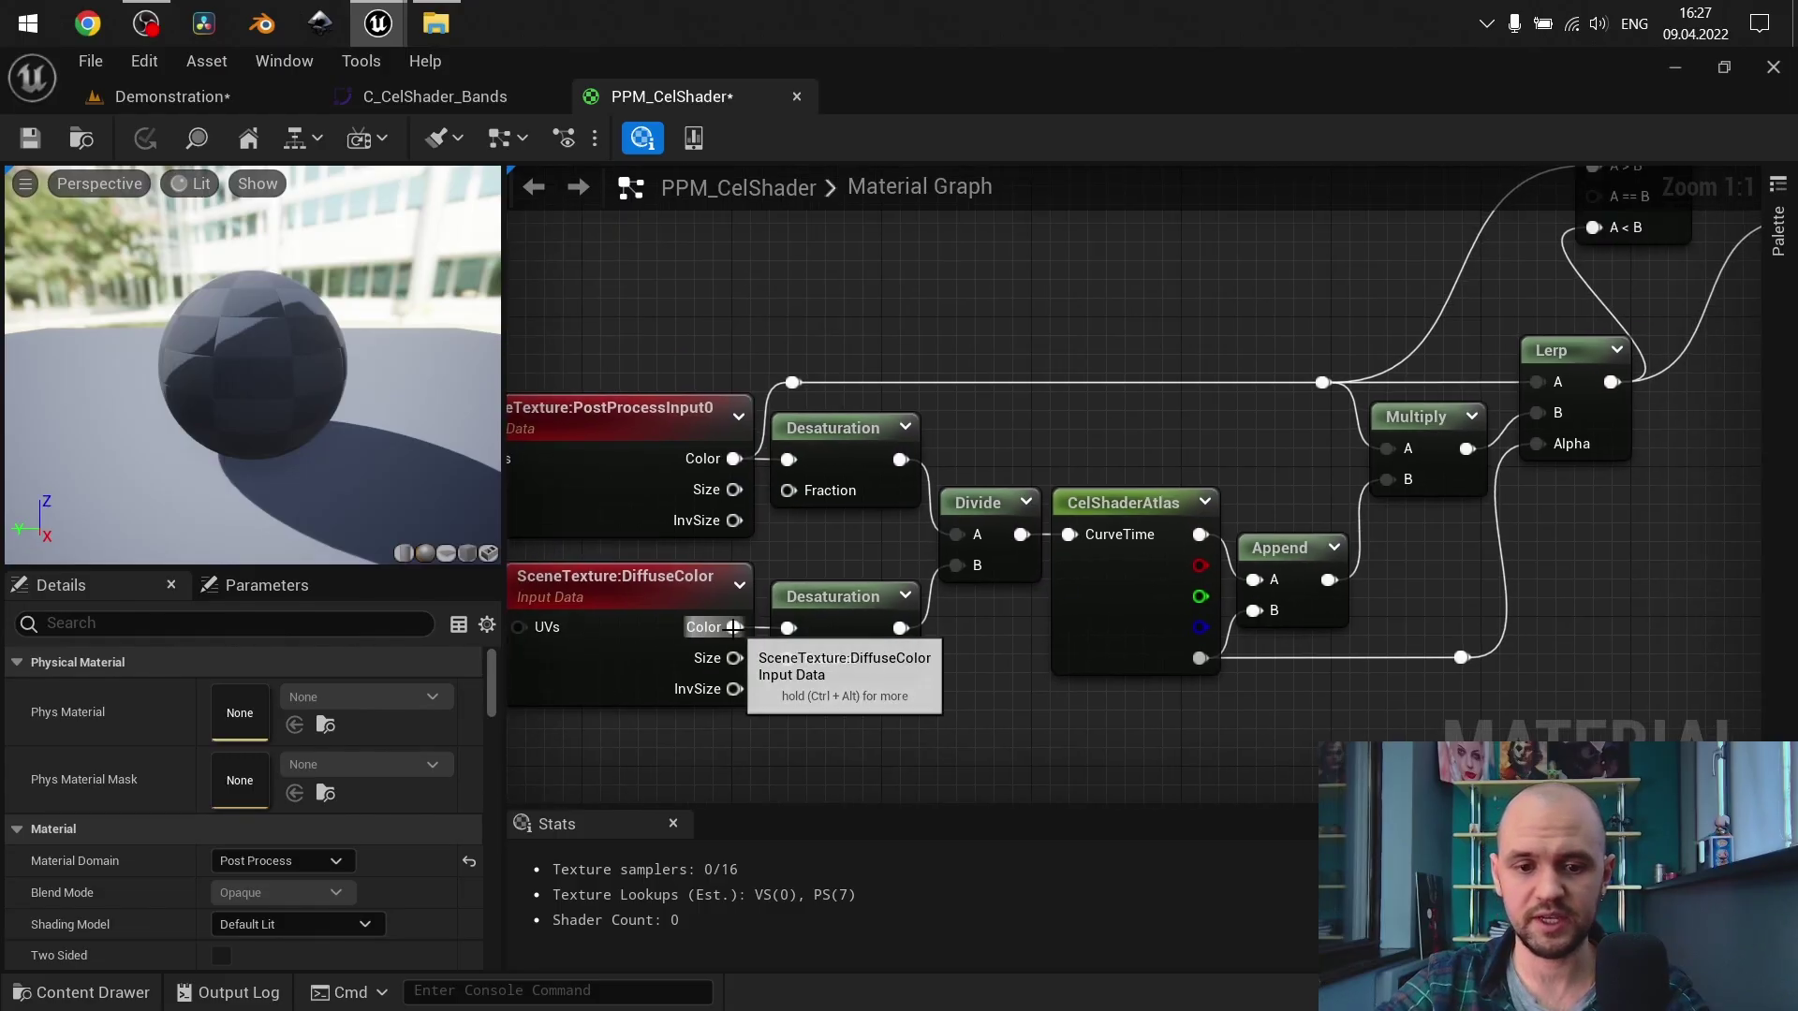
drag(735, 626, 1385, 447)
right_drag(1466, 450, 1130, 630)
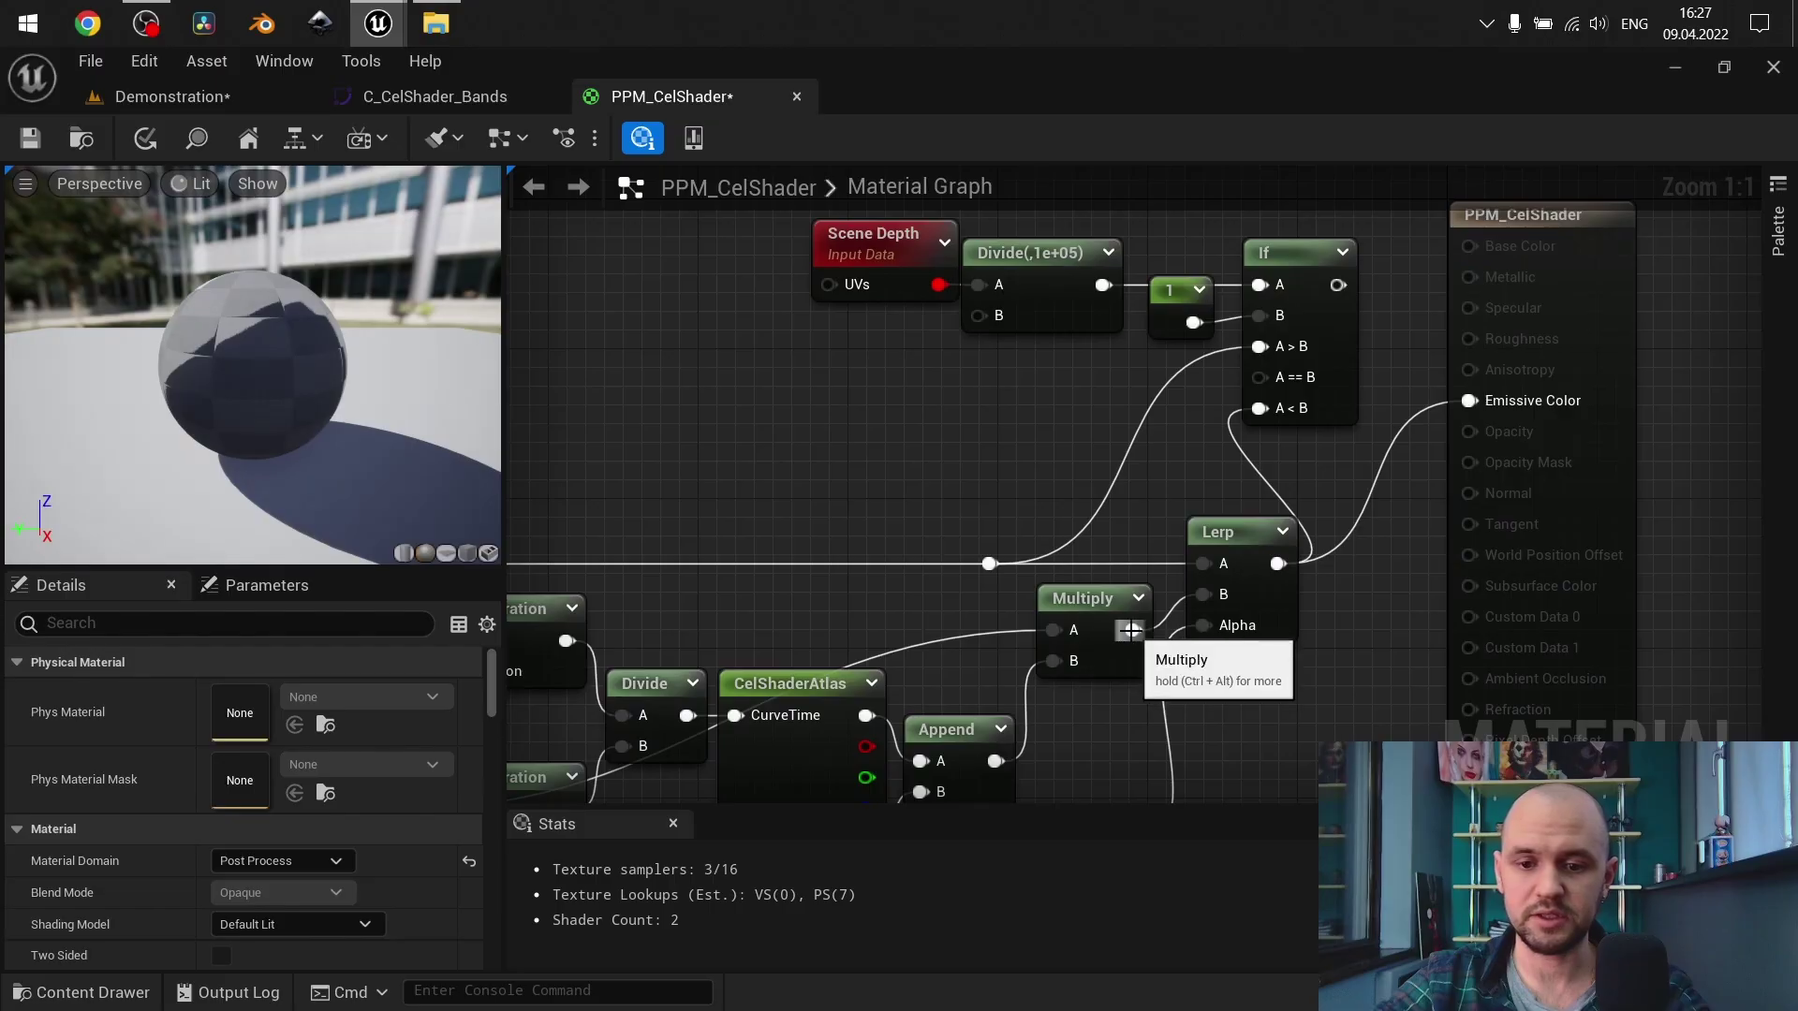
drag(1131, 630, 1468, 401)
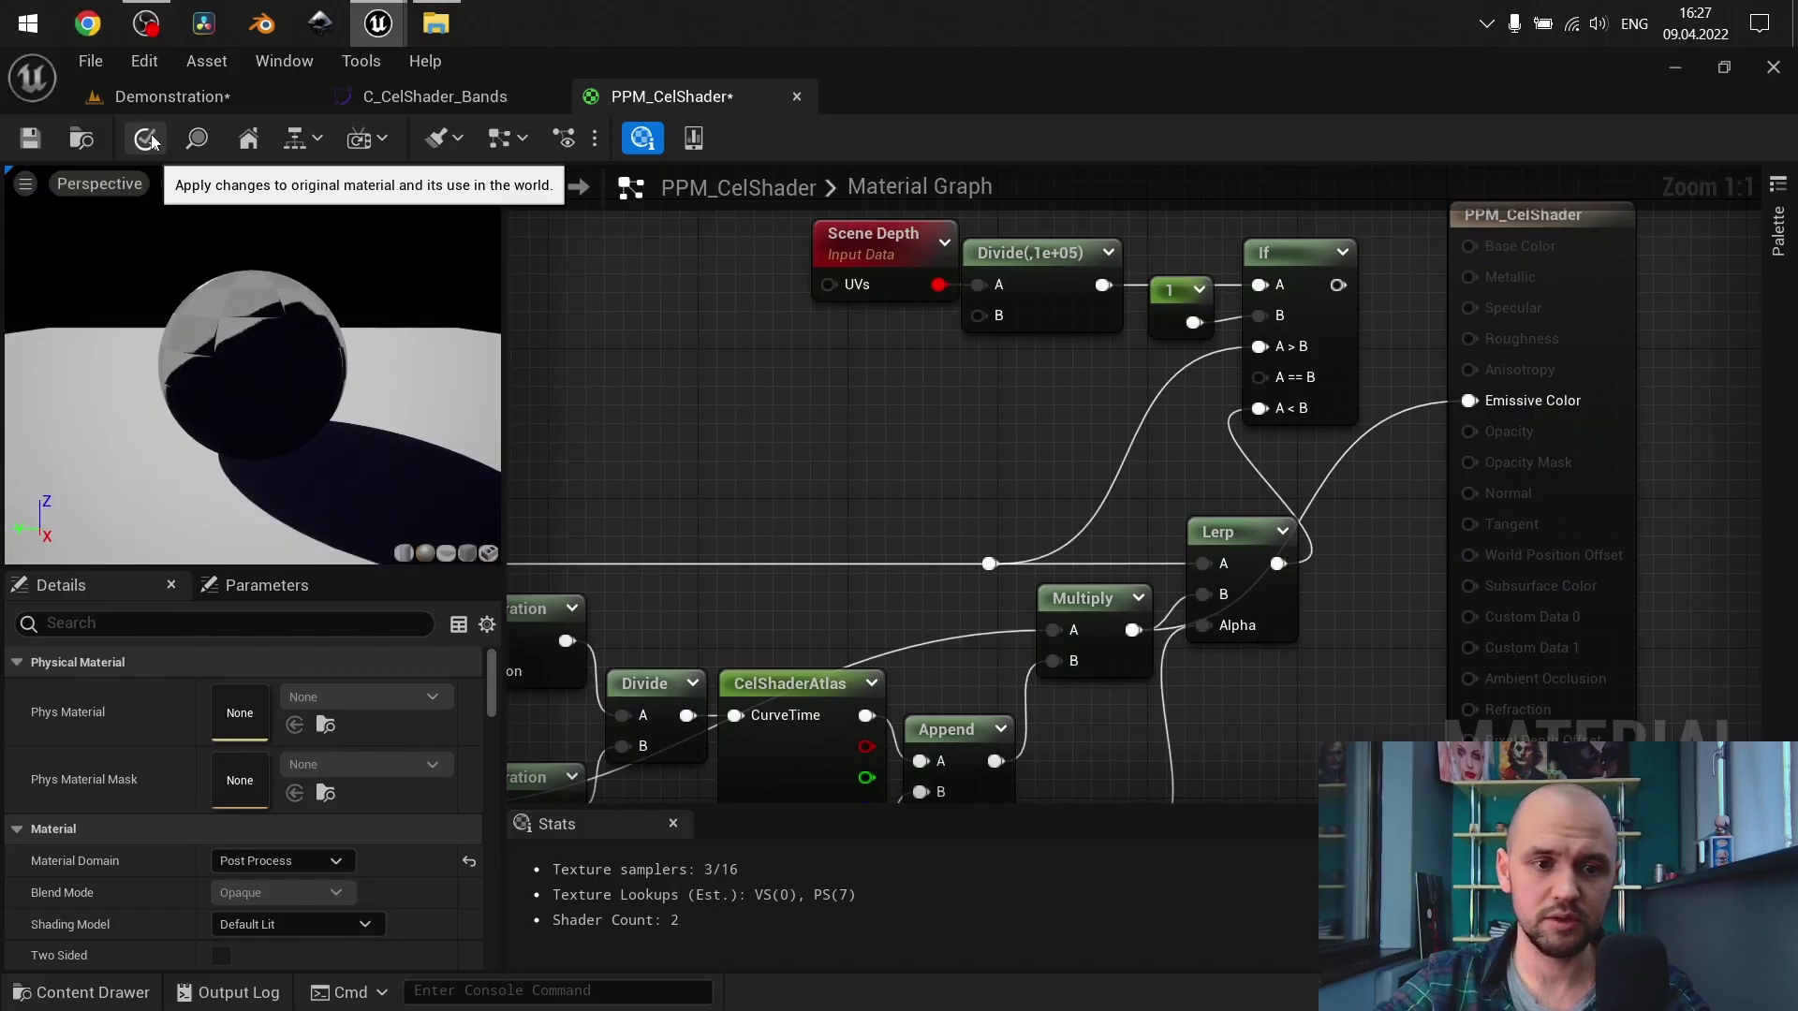
Apply the PPM_CelShader changes and return to the Demonstration level
click(145, 138)
click(178, 97)
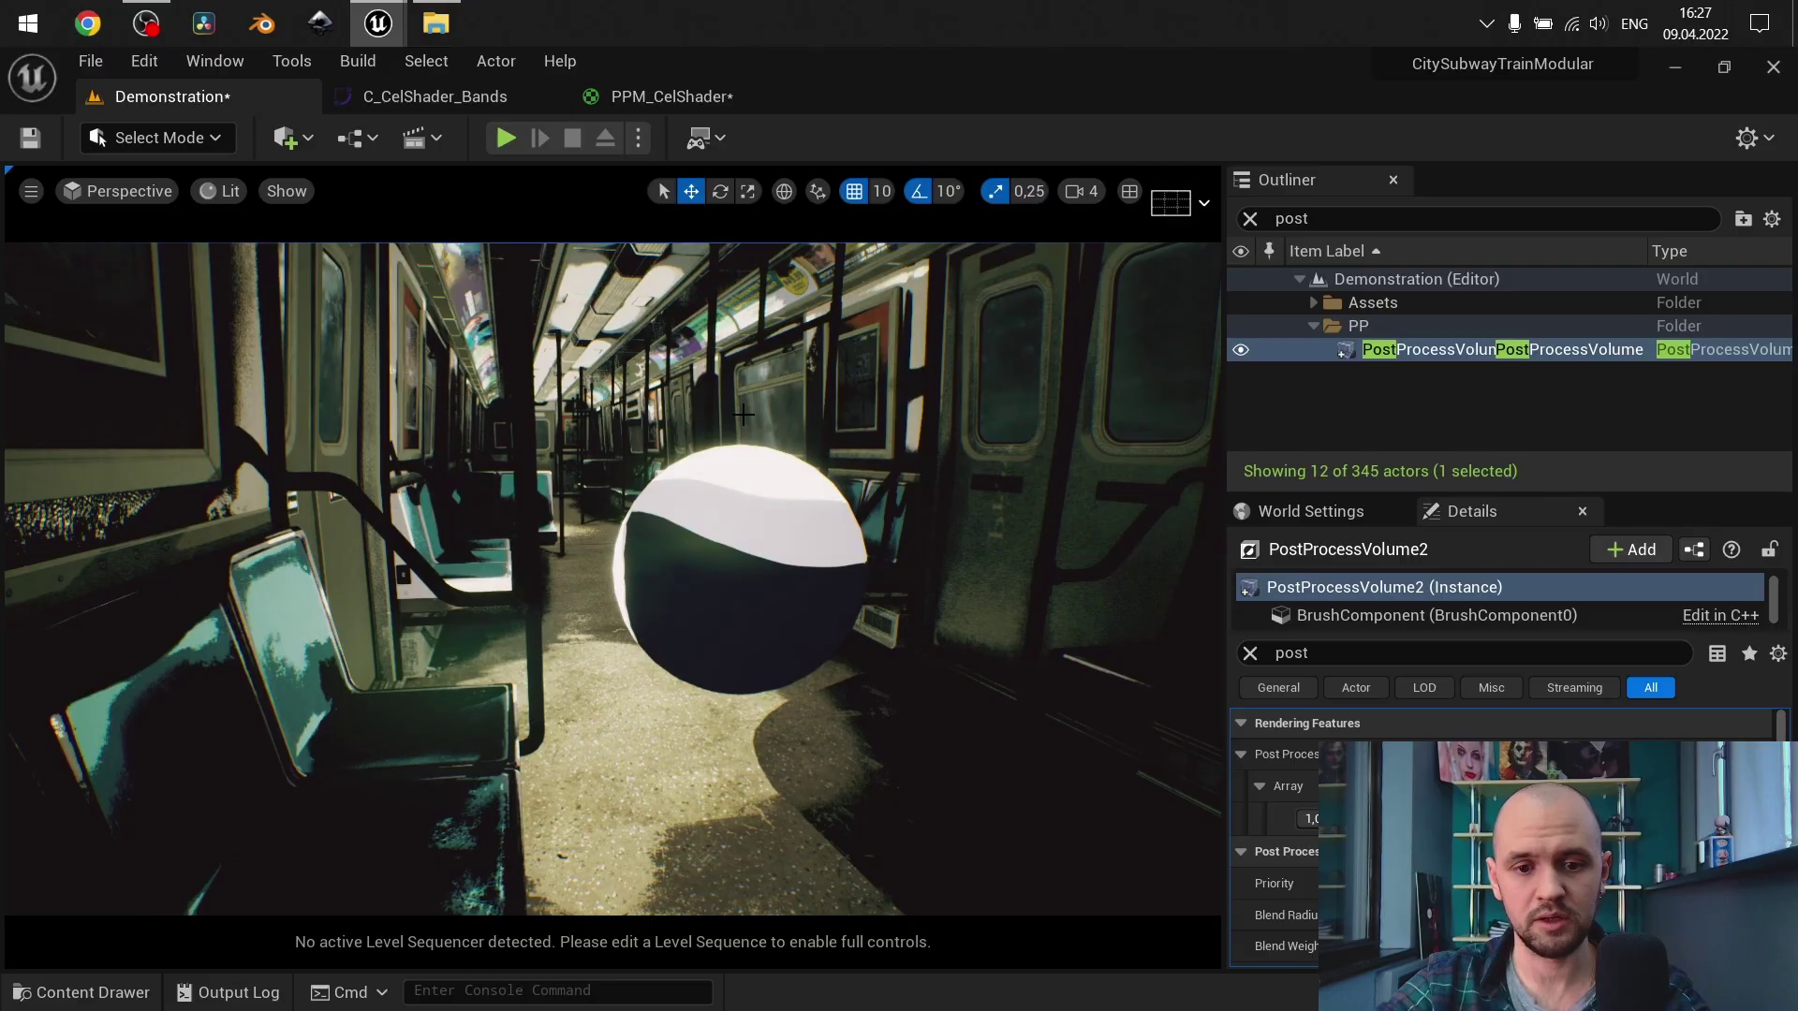
mouse_move(378, 23)
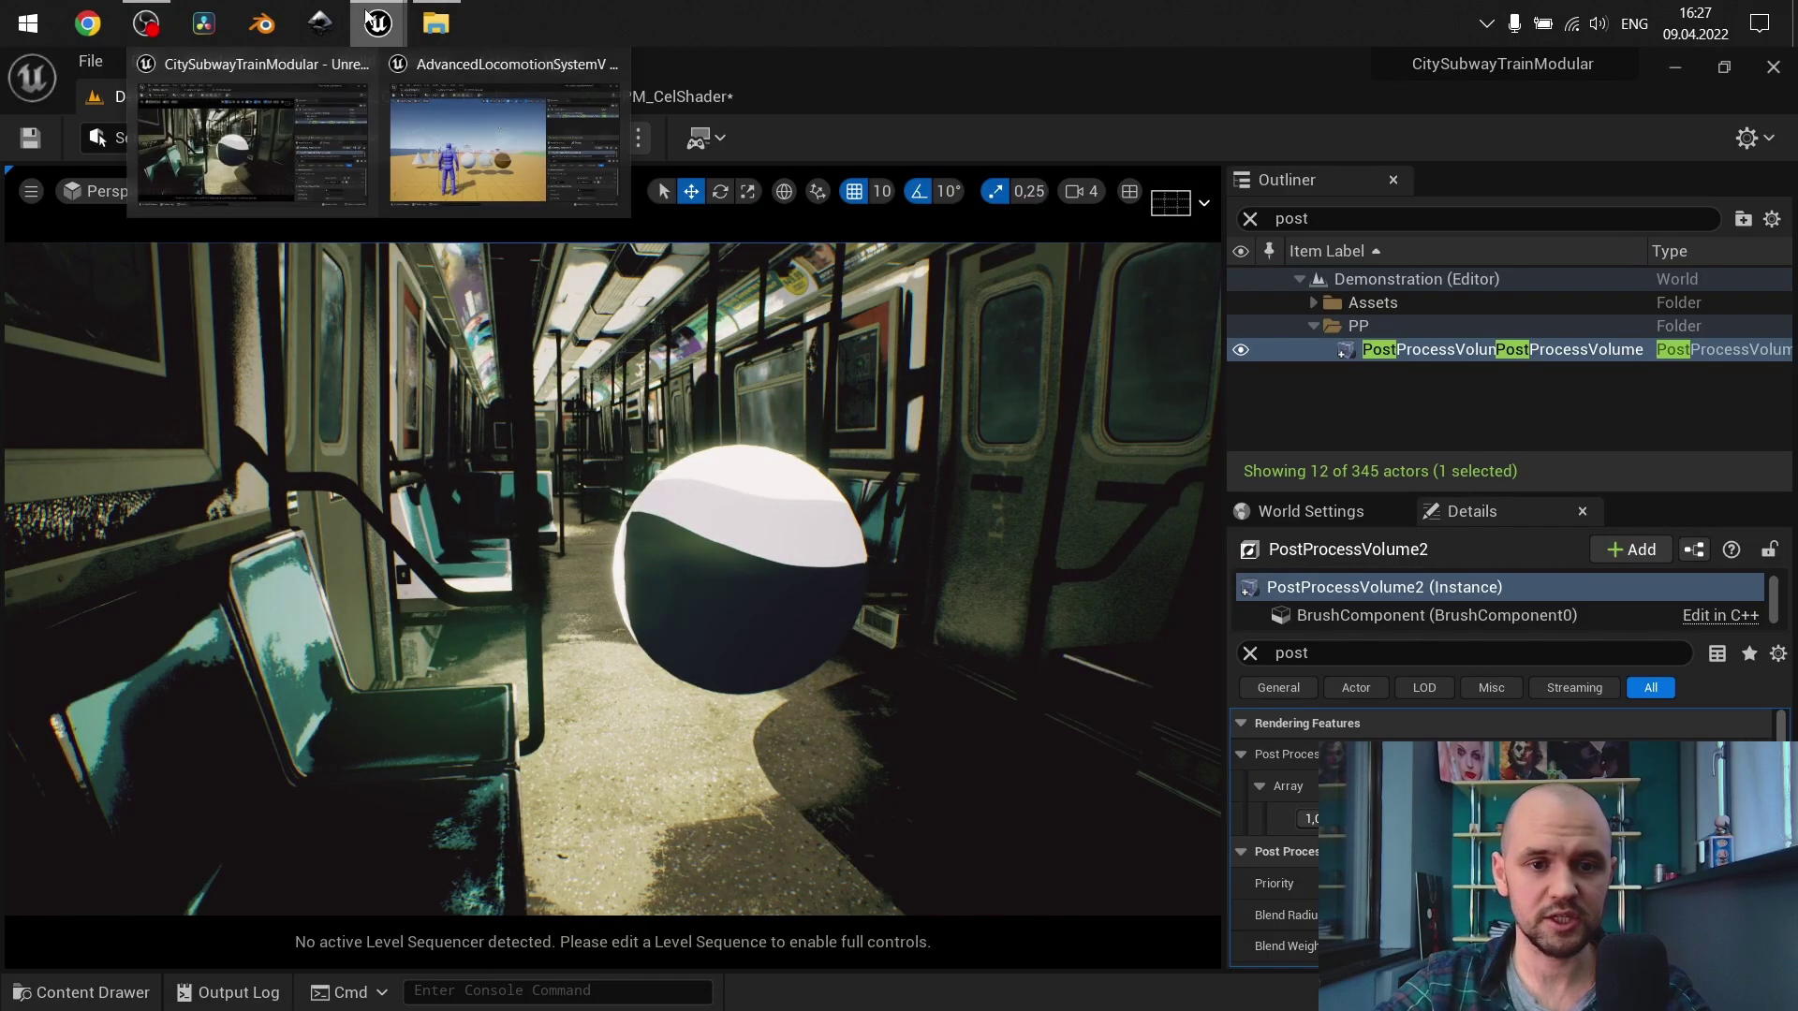
In the other project's ALS_DemoLevel, set the post-process material weight to 1.0
click(479, 137)
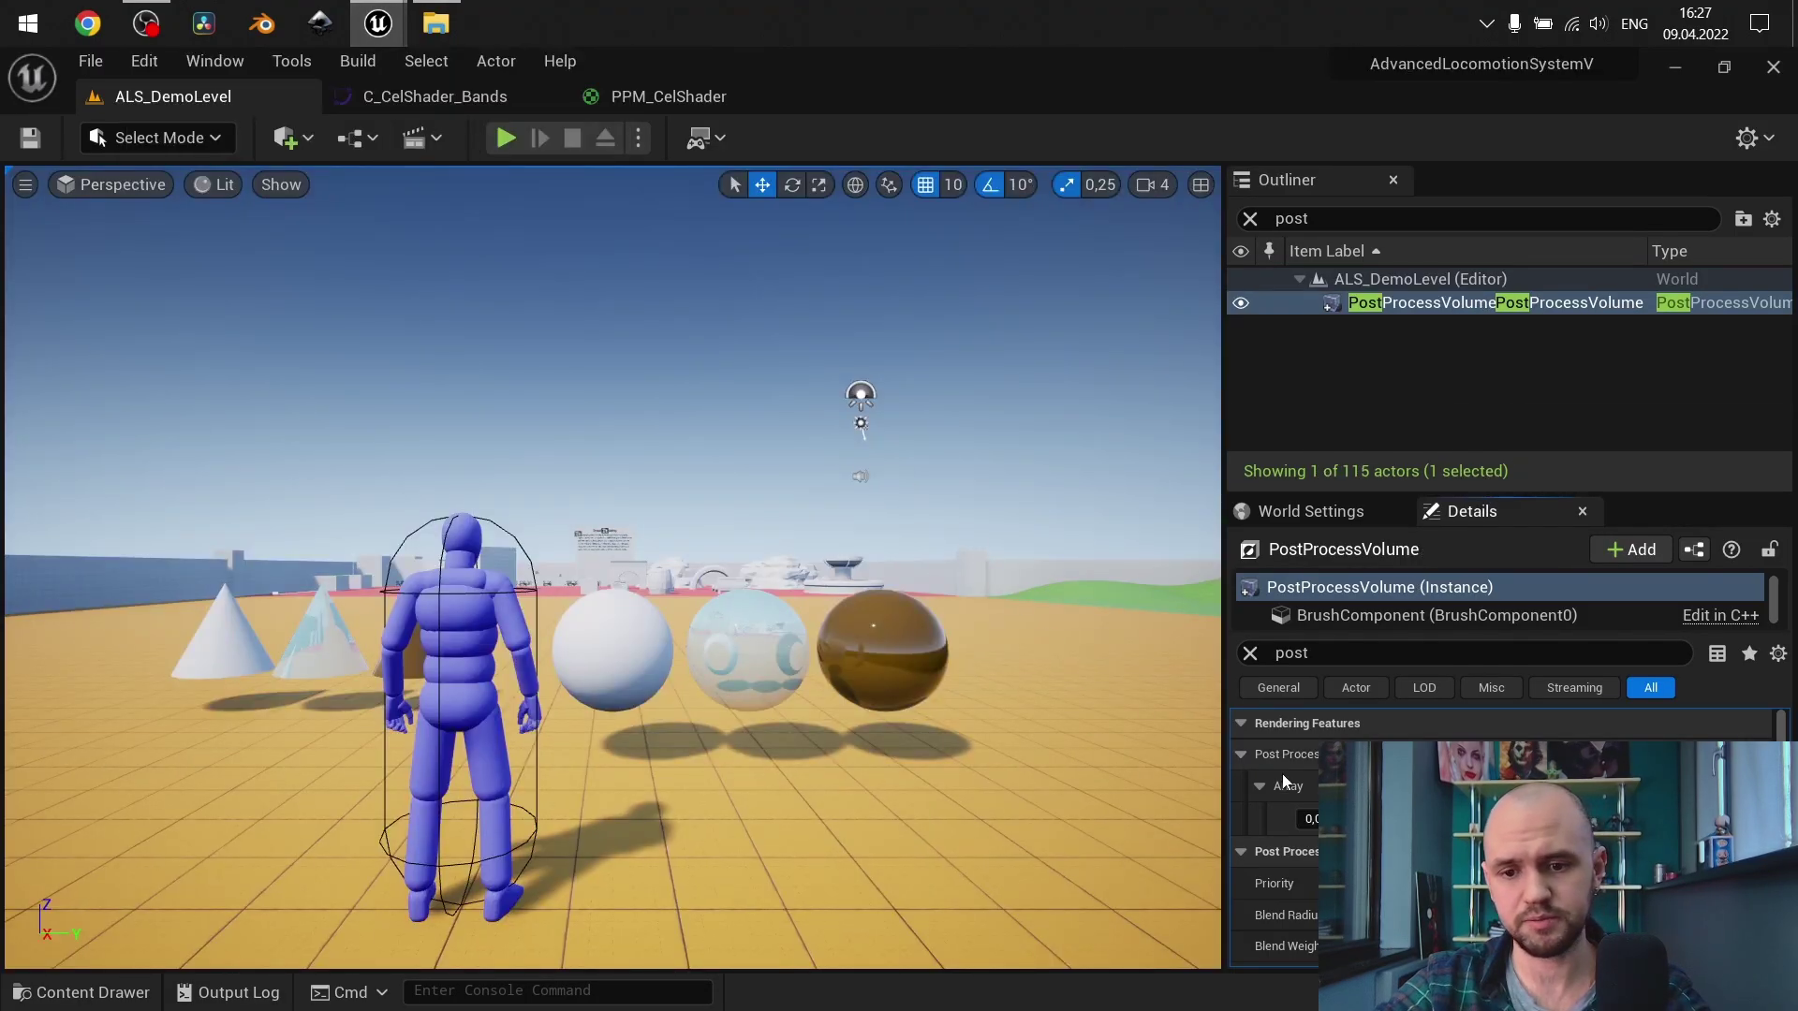
click(1309, 818)
text(1)
key(Return)
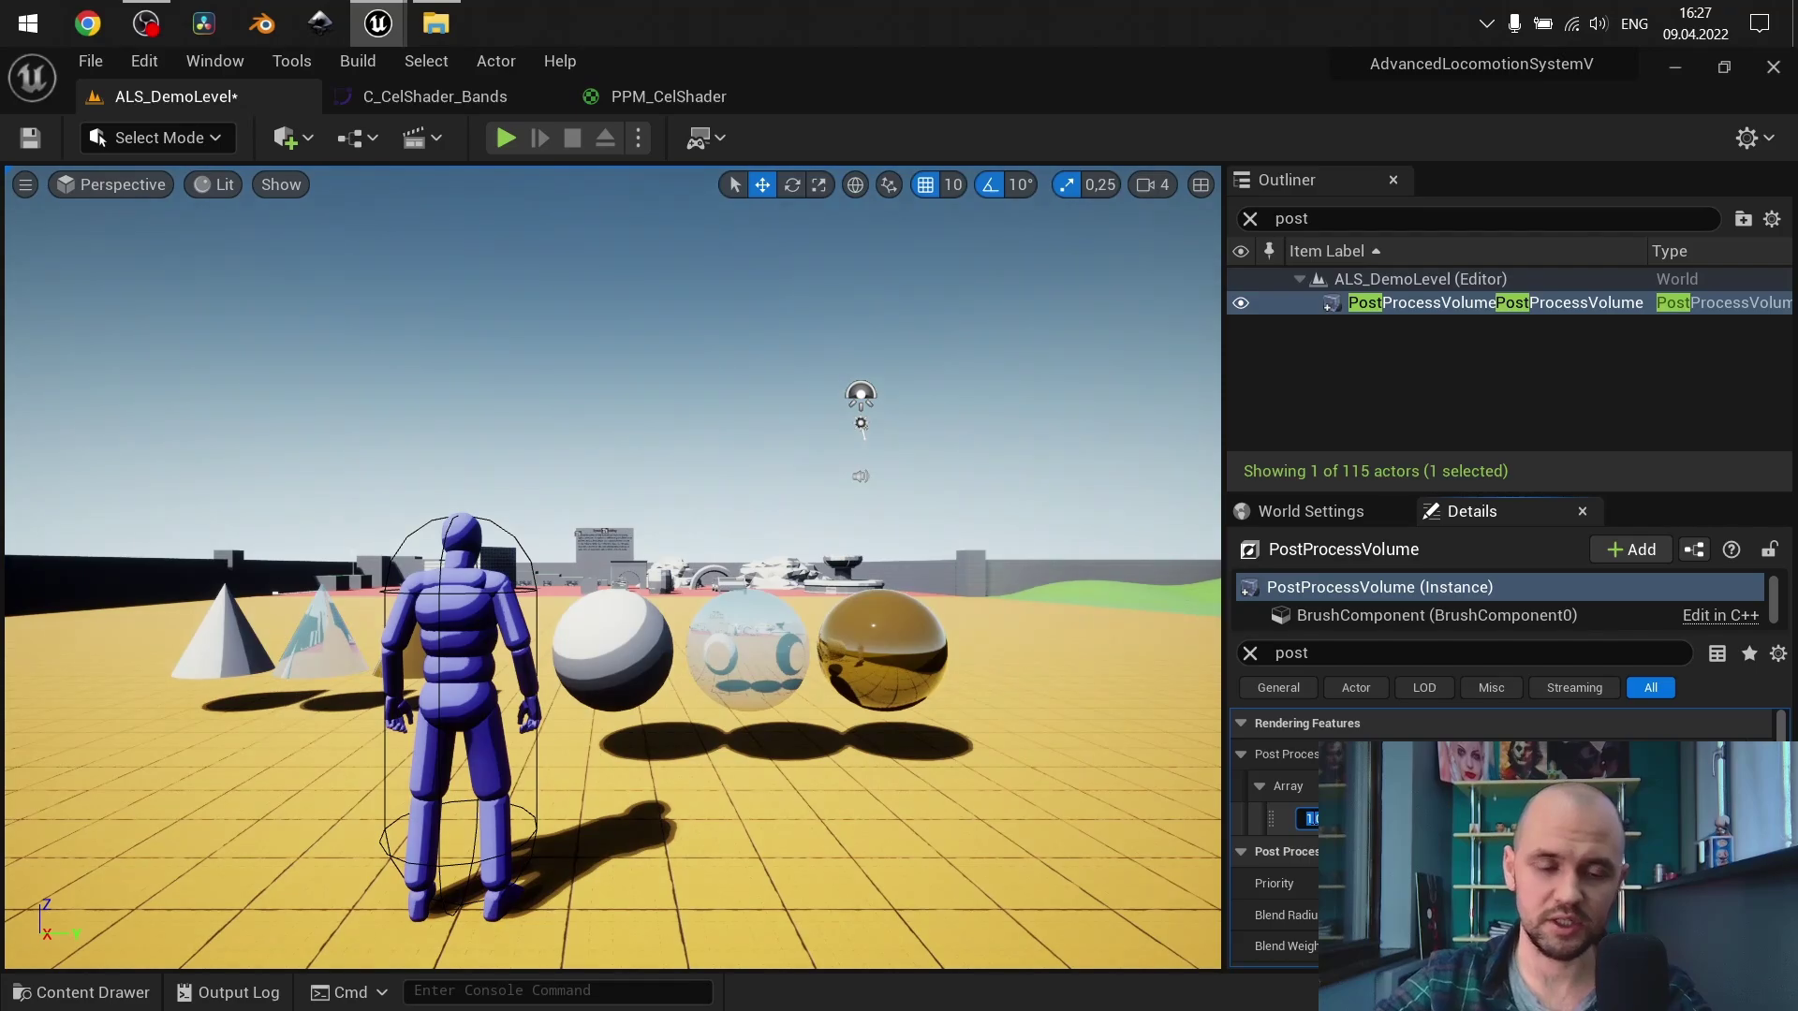
Wire DiffuseColor's Color output into the Multiply node's A input in PPM_CelShader
click(415, 96)
click(656, 96)
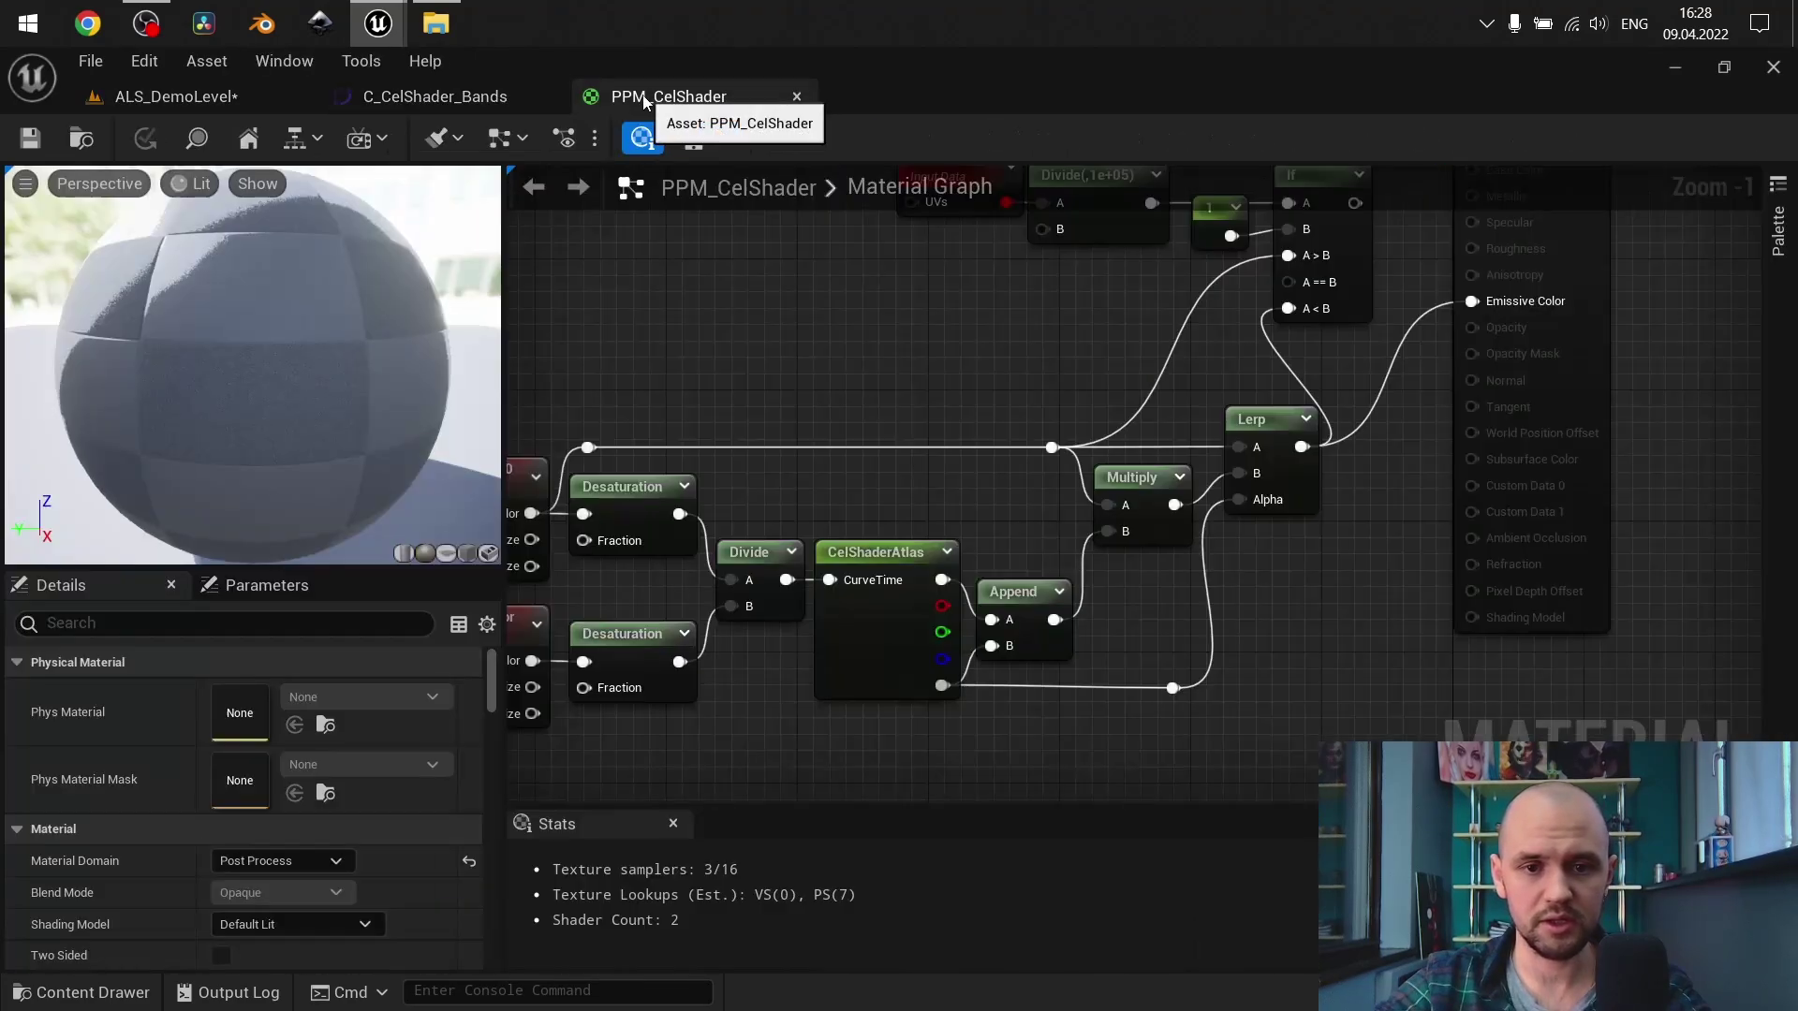
right_drag(867, 323, 1068, 329)
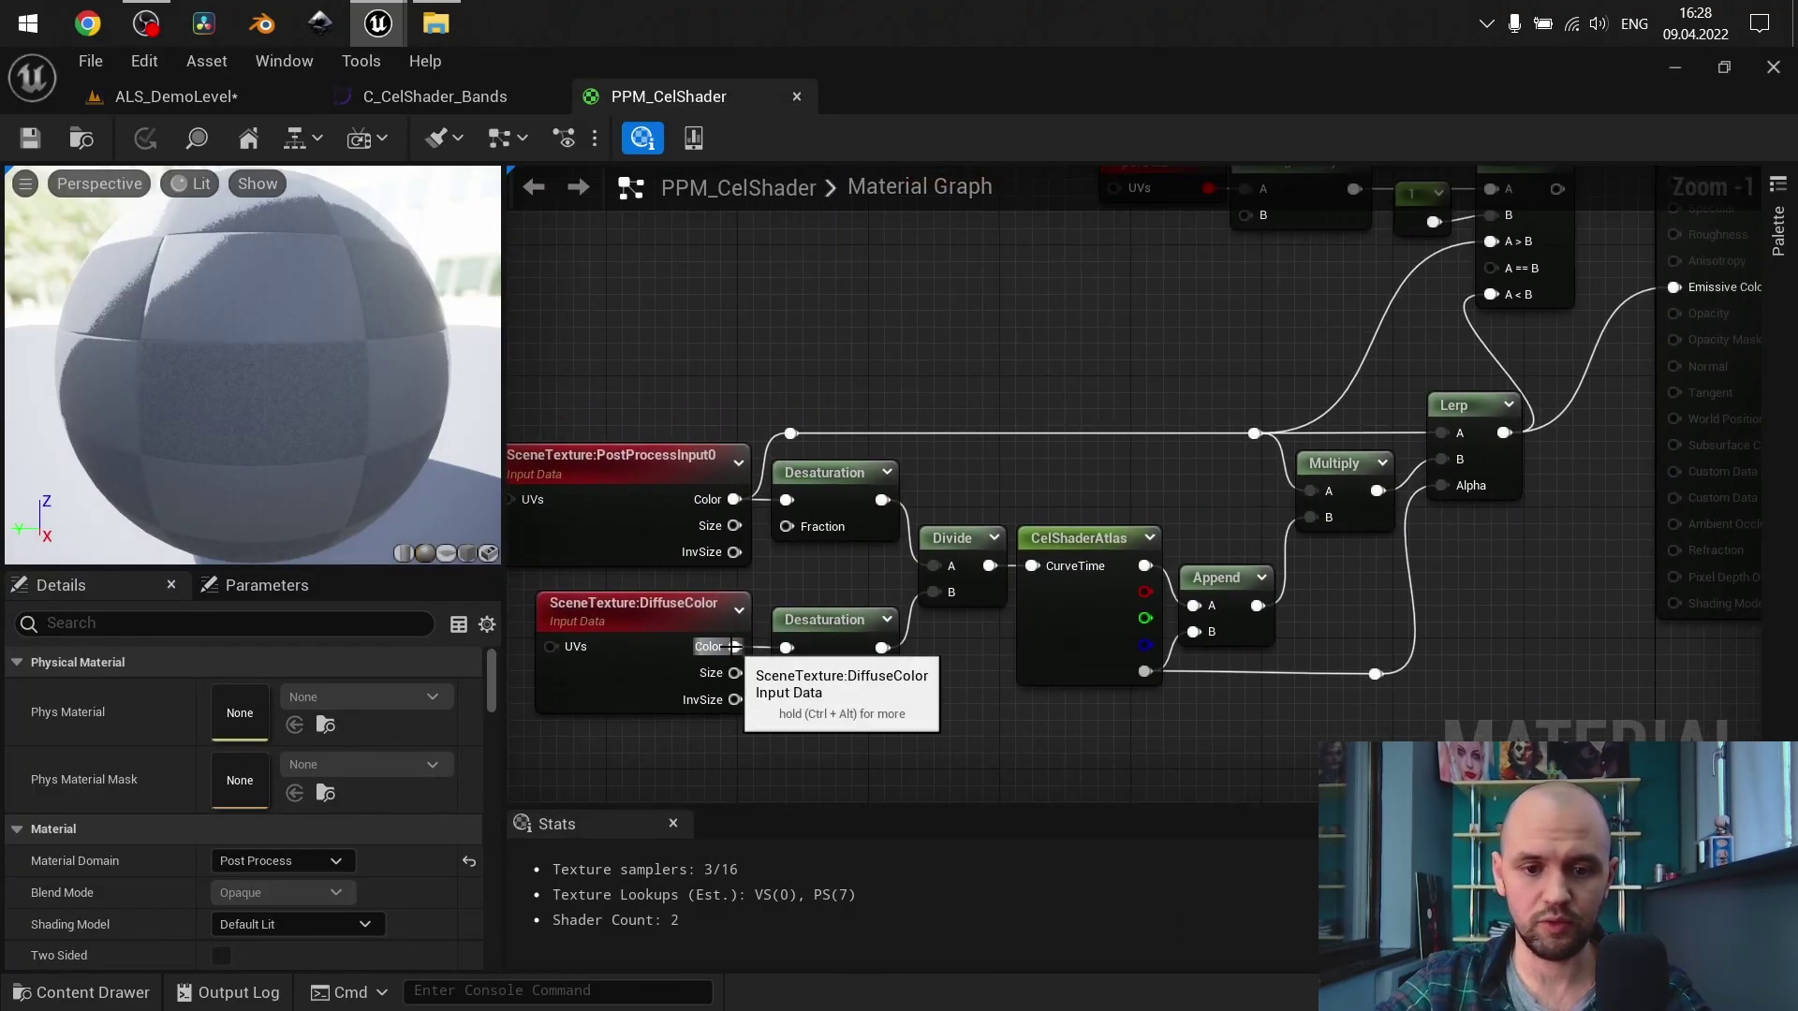
drag(734, 647, 1313, 491)
Connect the Multiply output to Emissive Color and apply the material
right_drag(1417, 522, 1151, 657)
scroll(1245, 463, up, 1)
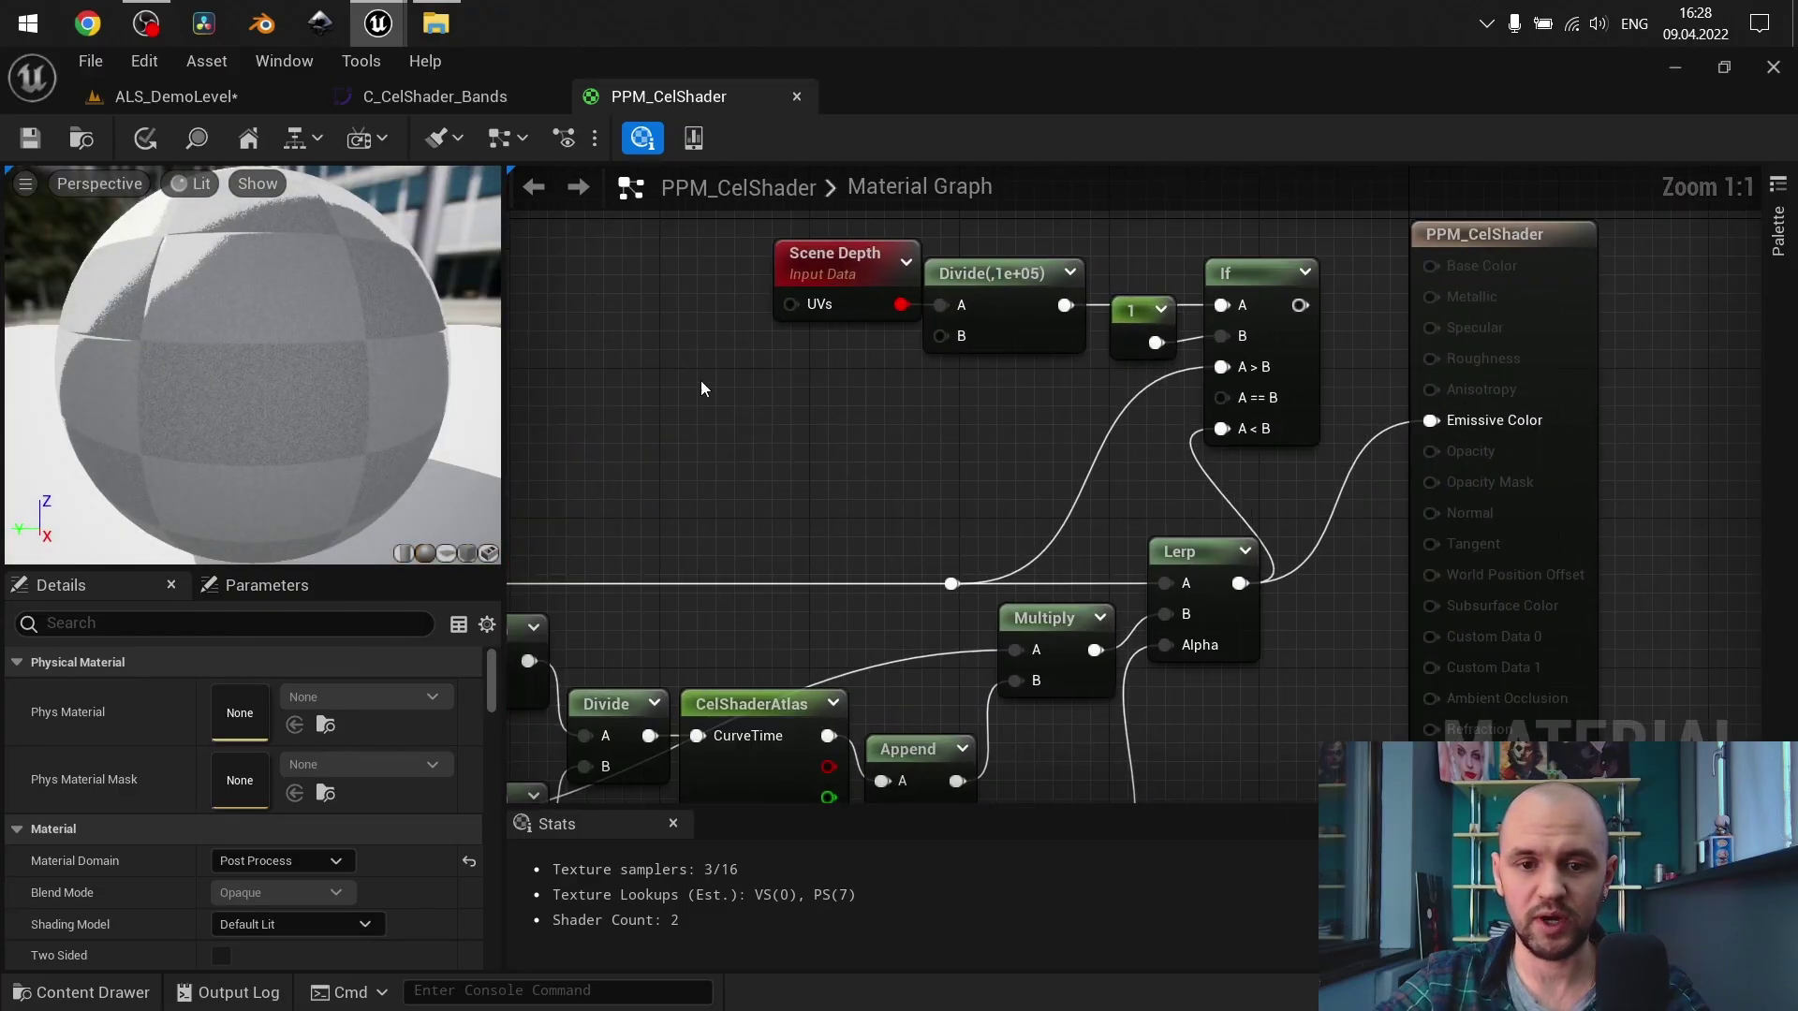
drag(700, 381, 1257, 294)
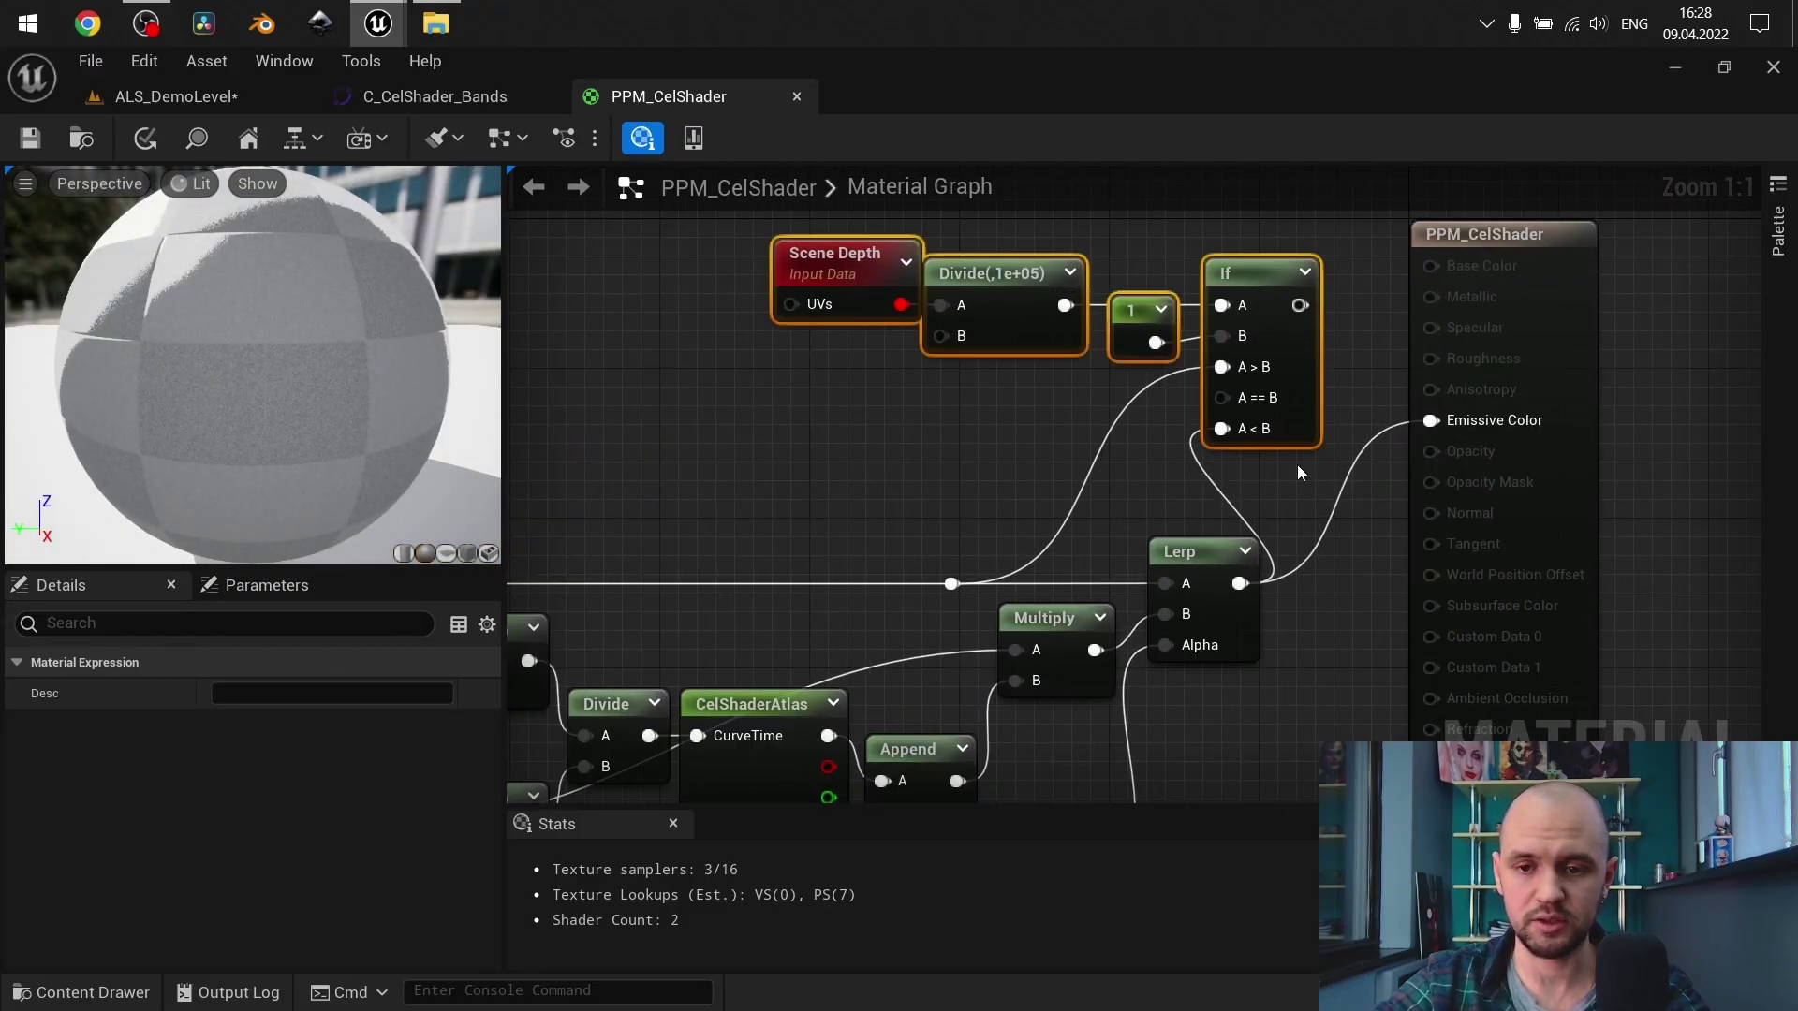
right_drag(1329, 653, 1468, 515)
click(1453, 530)
drag(1234, 512, 1574, 280)
click(145, 139)
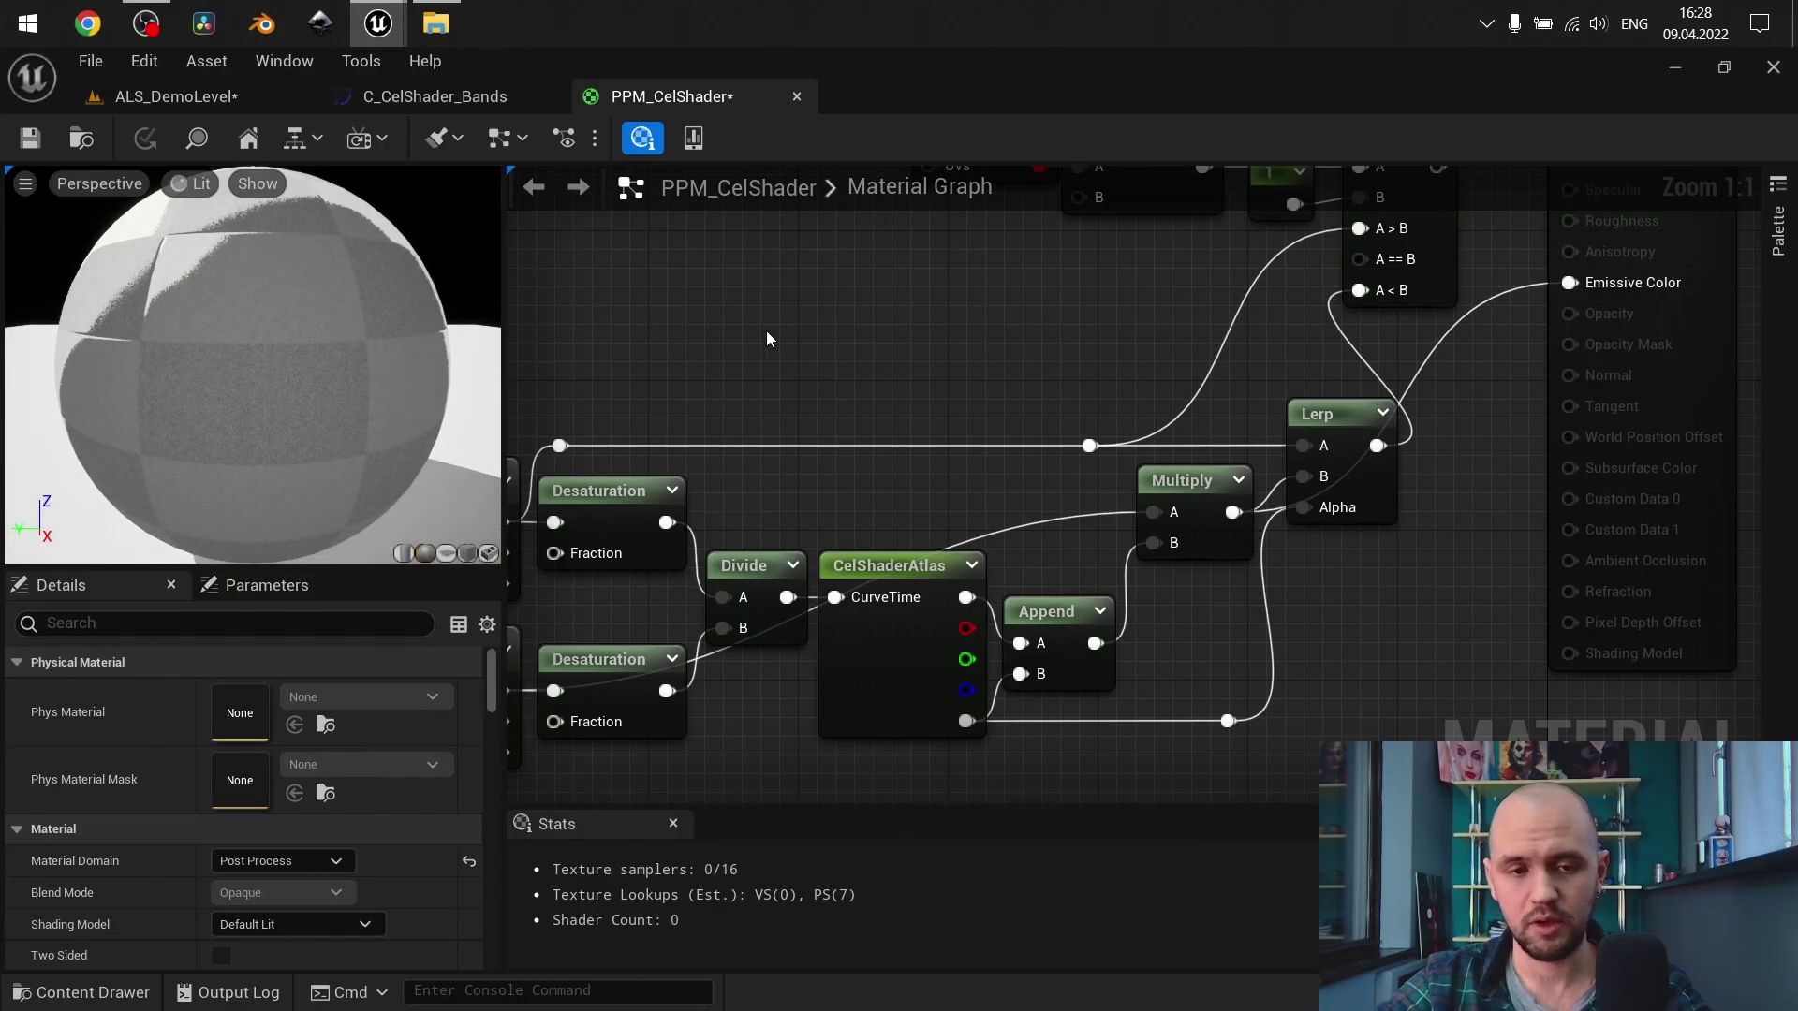
Preview the effect in the level, then come back to the PPM_CelShader graph
click(264, 108)
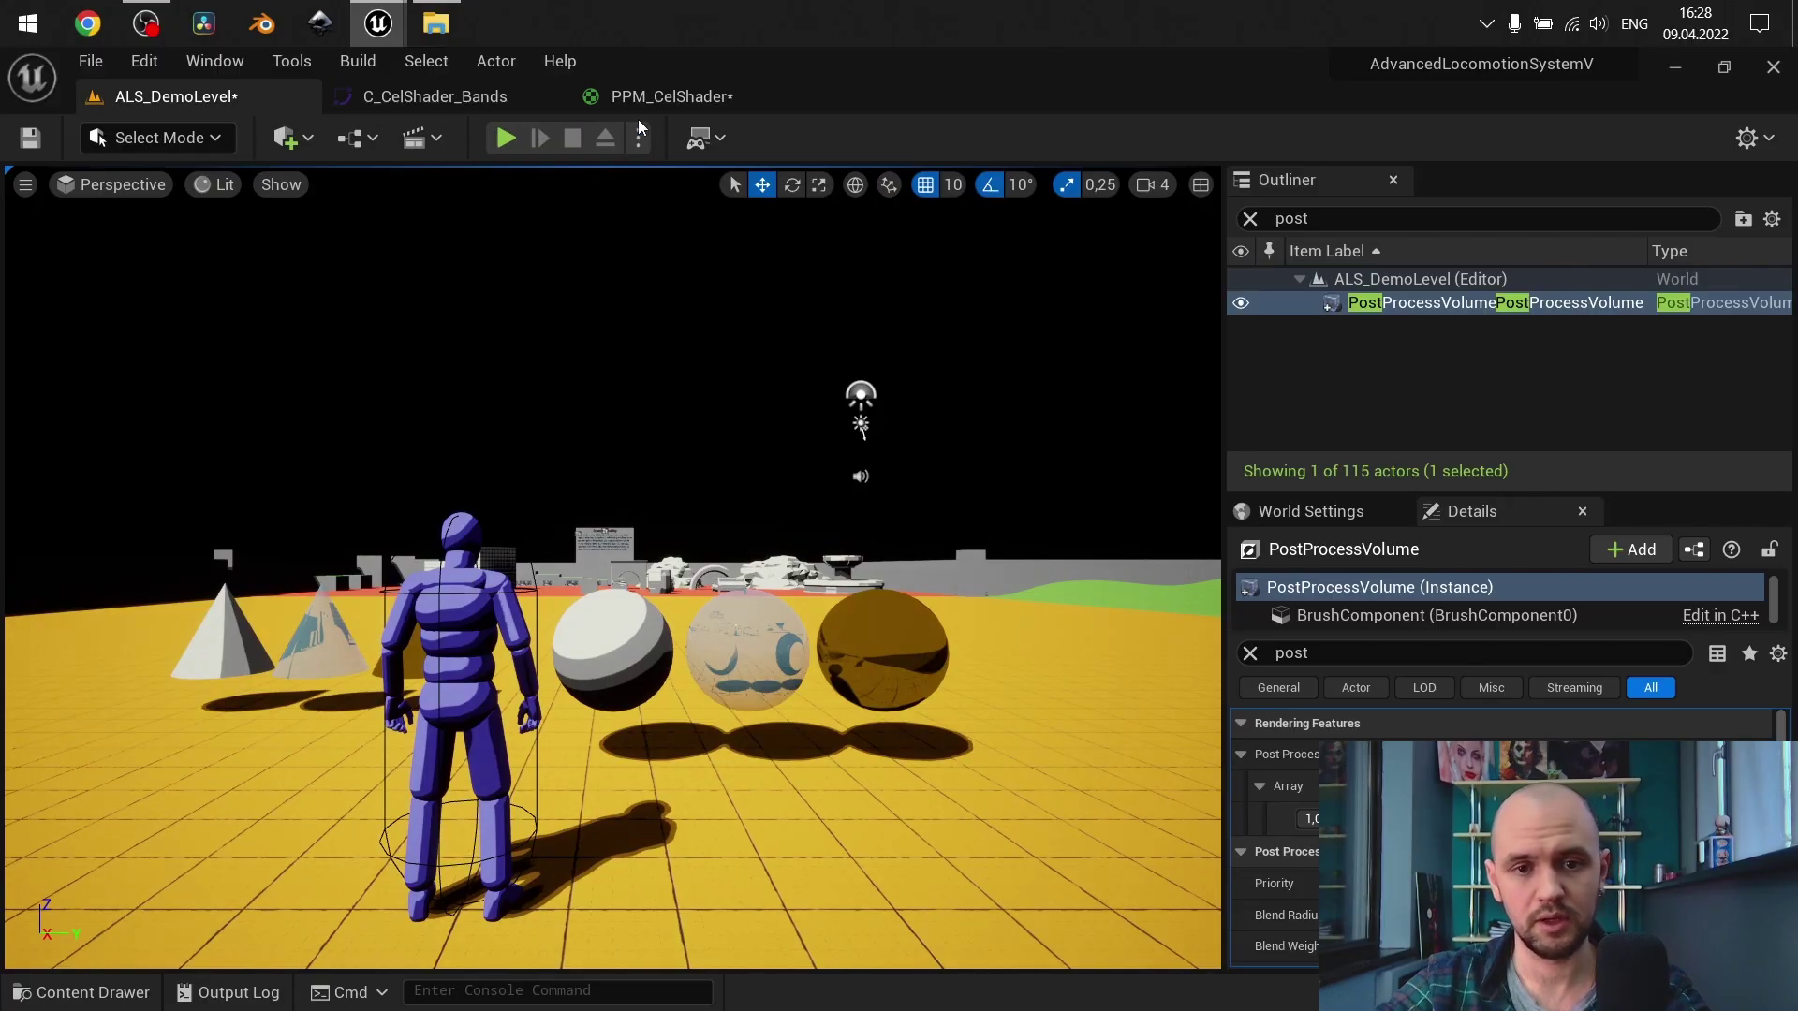
click(667, 98)
scroll(934, 611, up, 3)
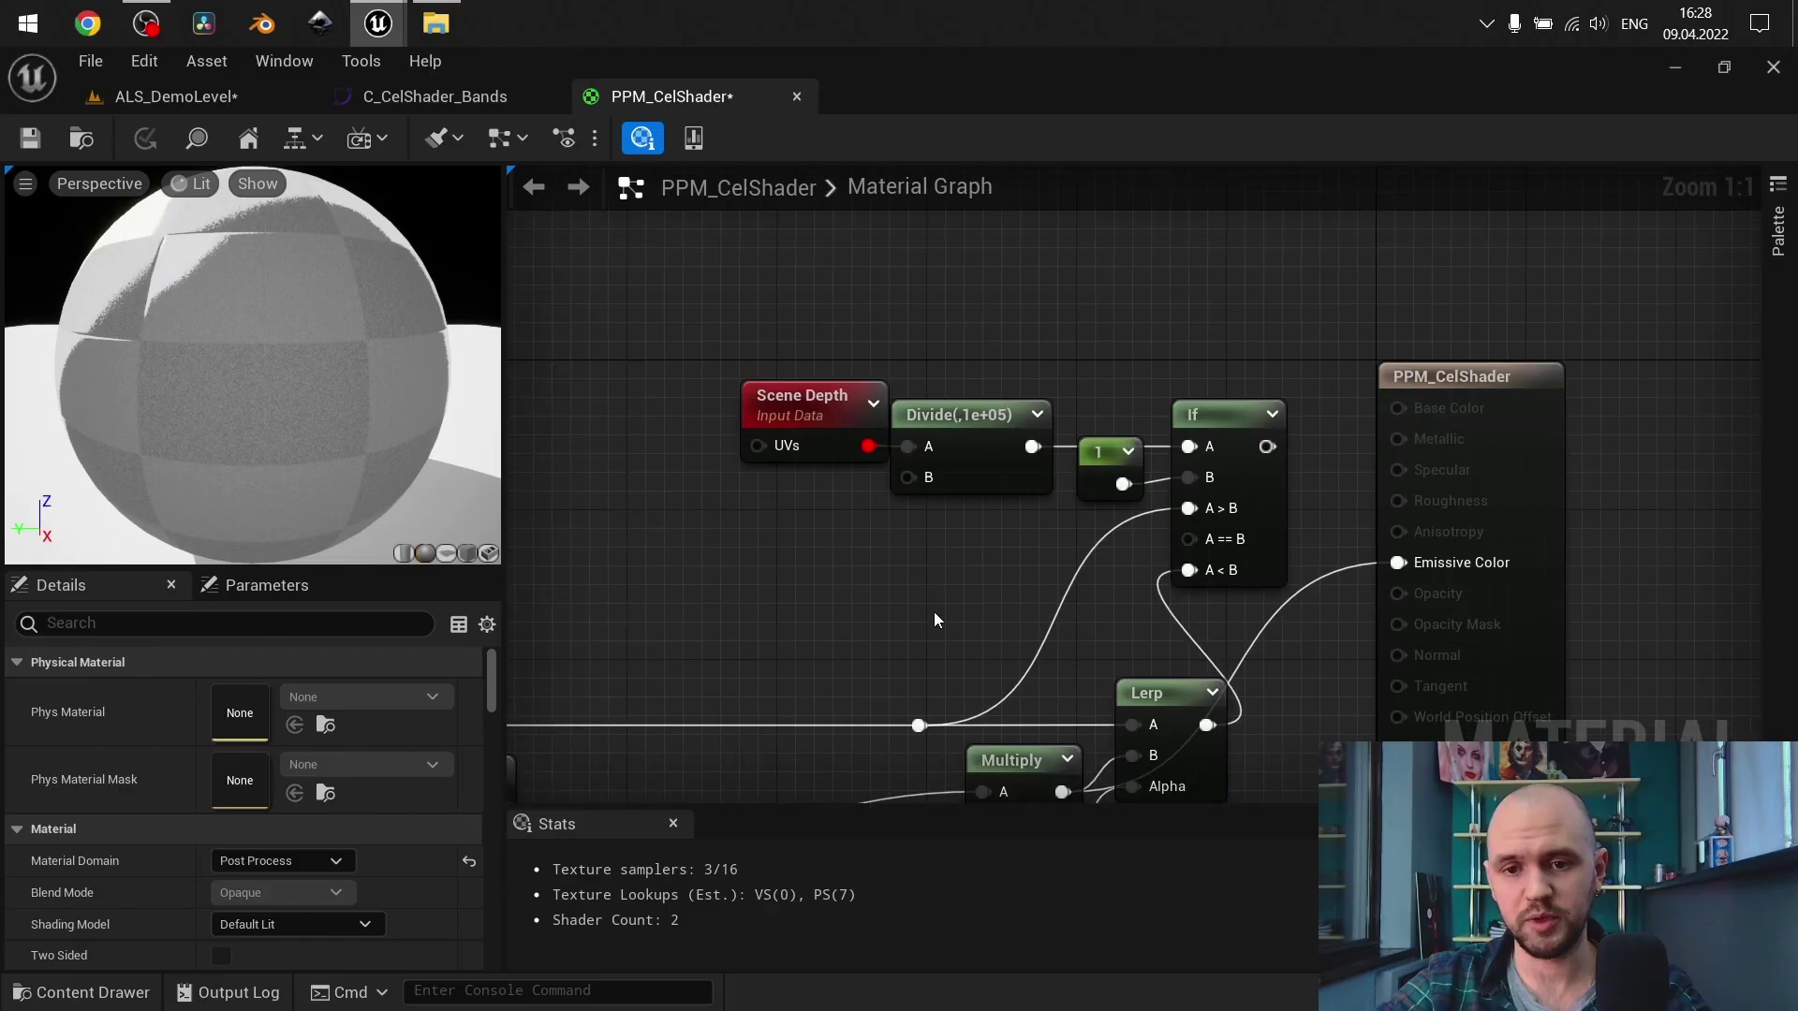
Inspect the Scene Depth, Divide, 1 and If nodes and the two SceneTexture inputs
drag(716, 360, 1210, 598)
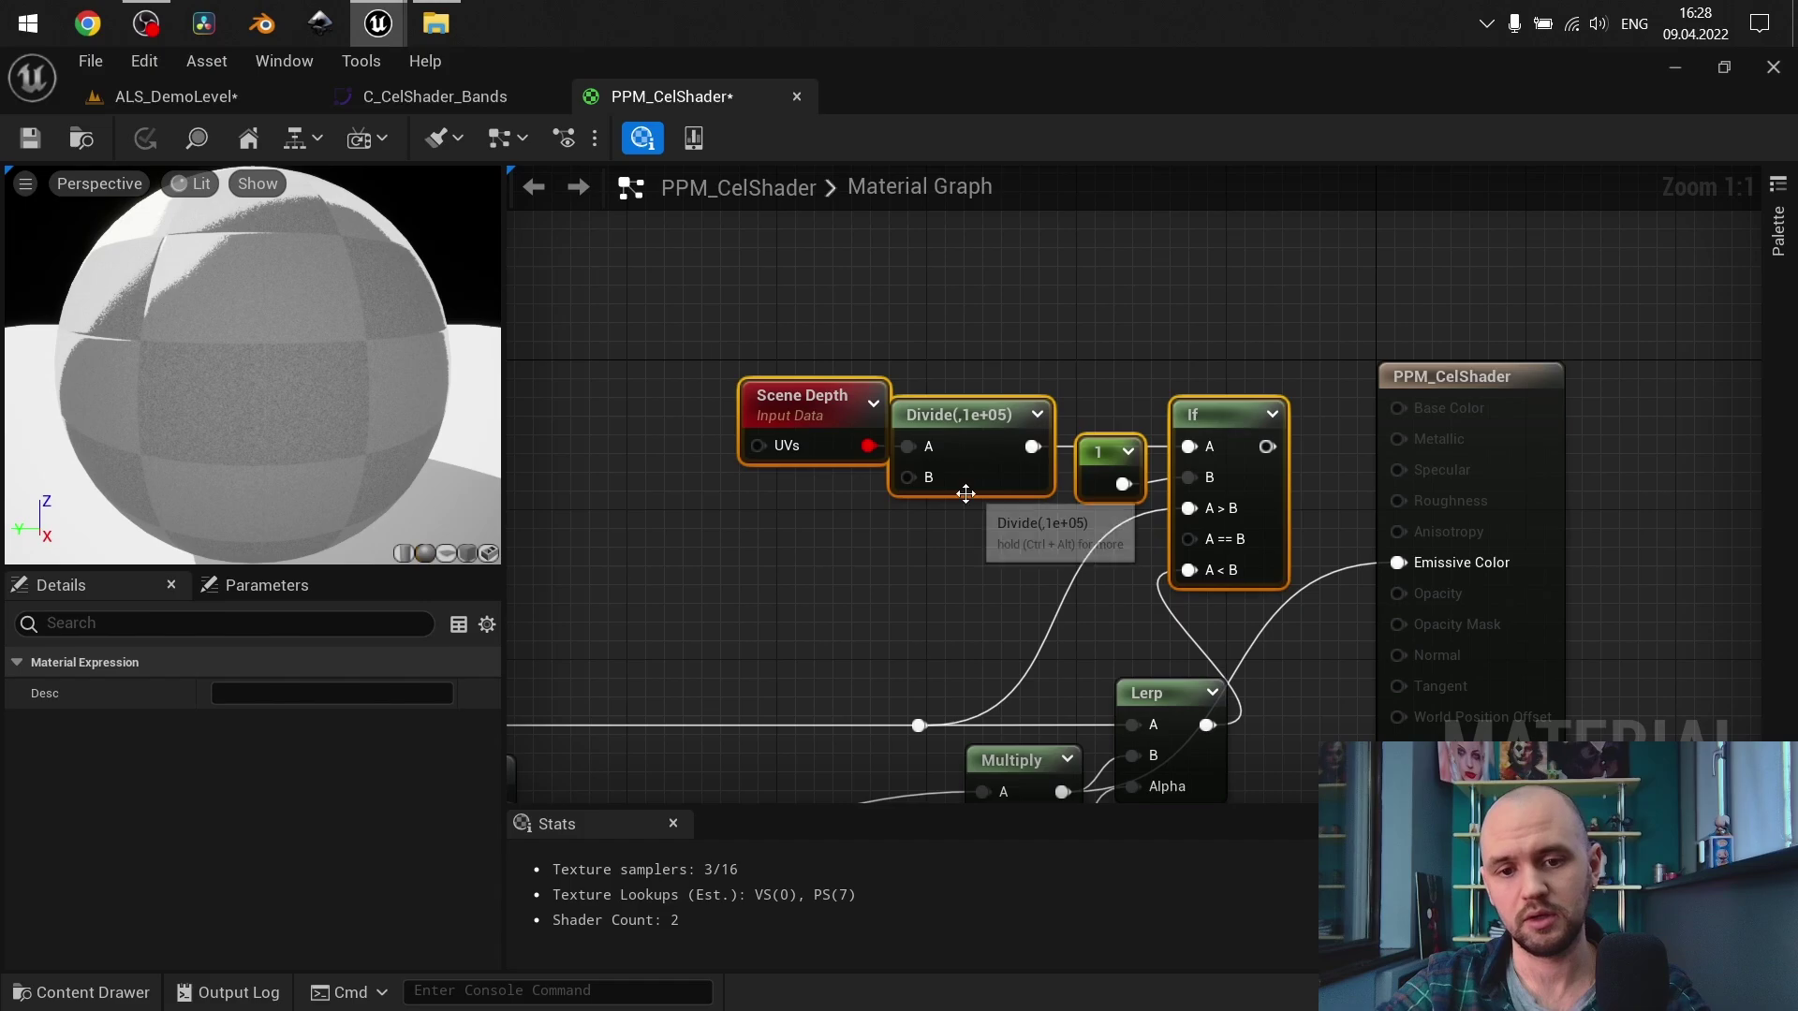
click(959, 418)
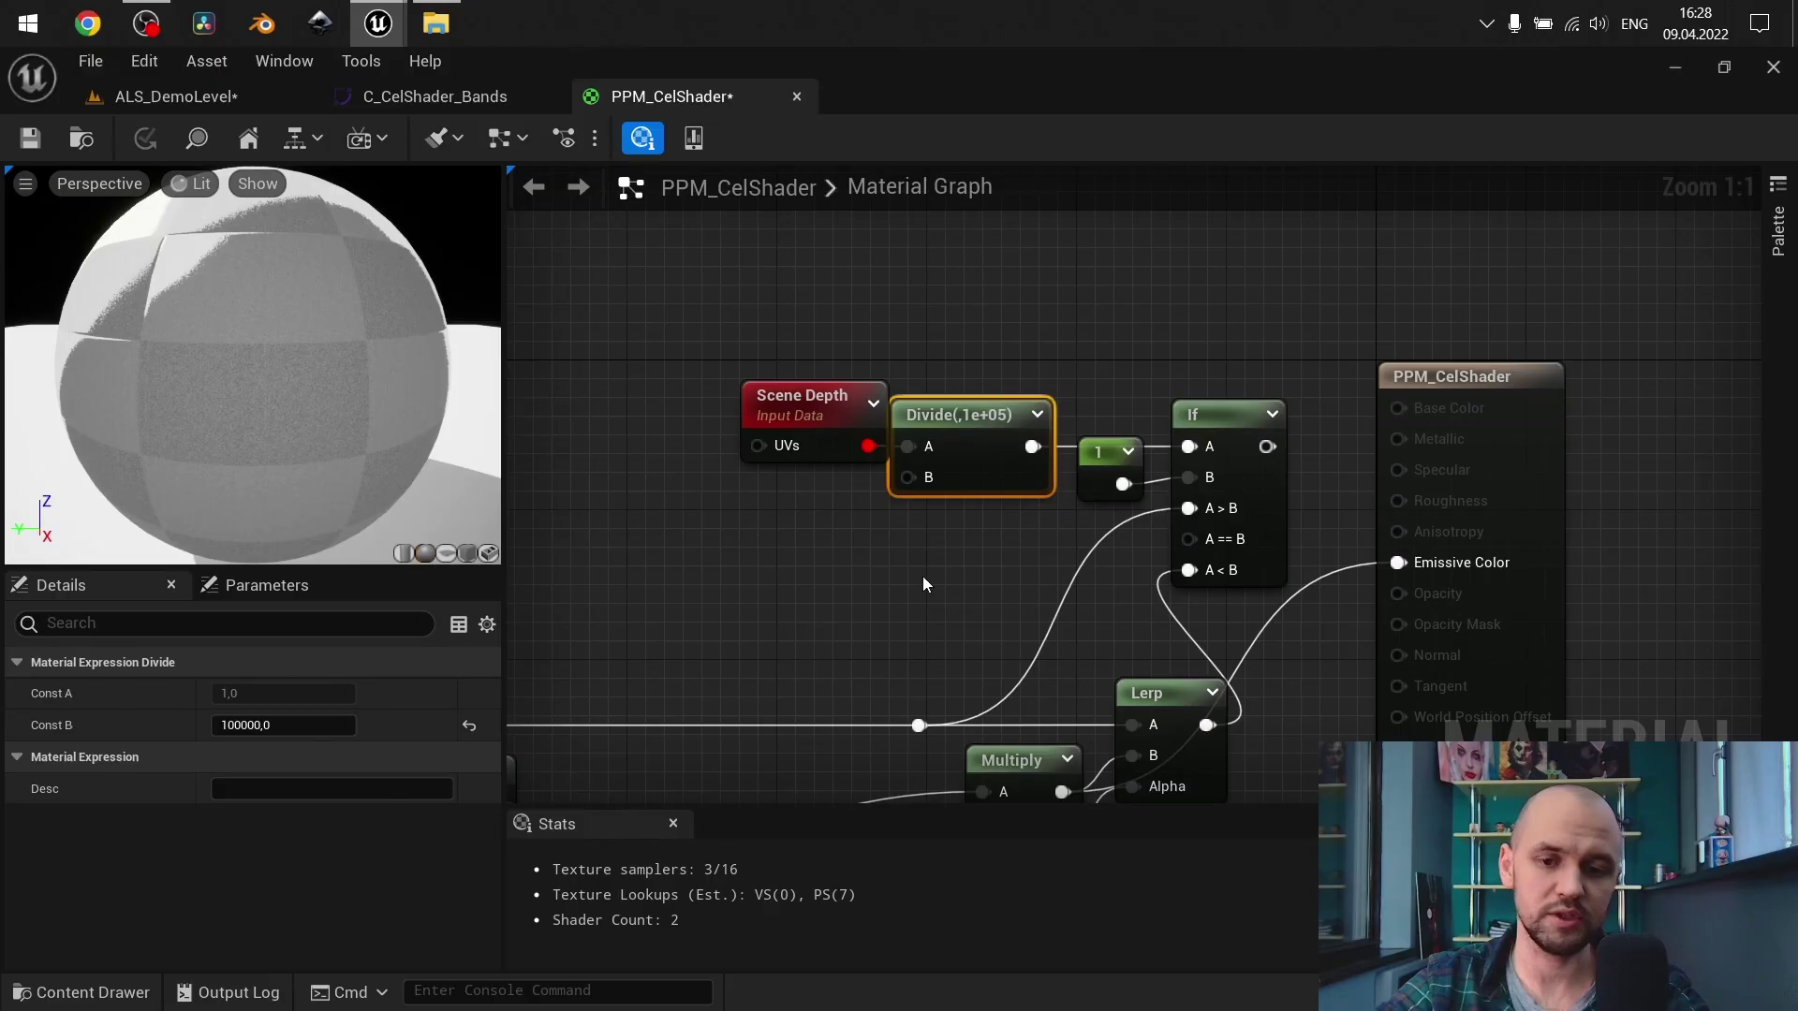
right_drag(1126, 608, 1318, 529)
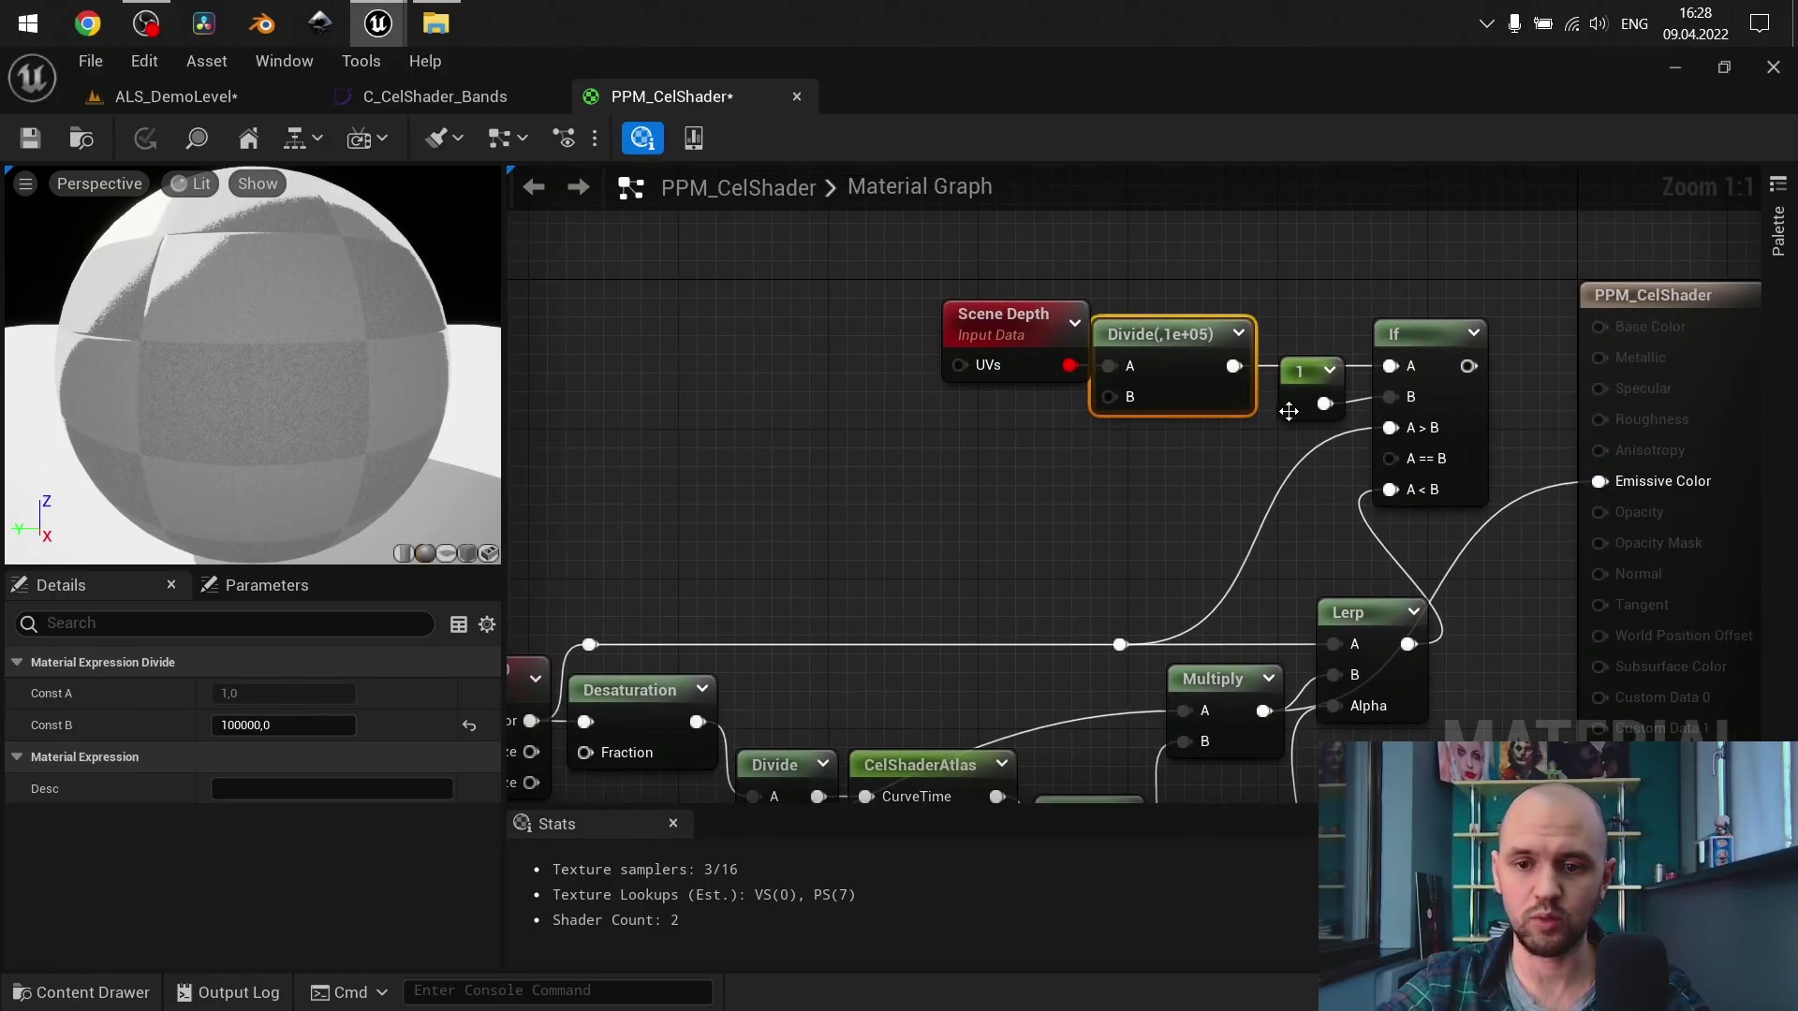
right_drag(1288, 408, 1639, 227)
drag(697, 438, 961, 496)
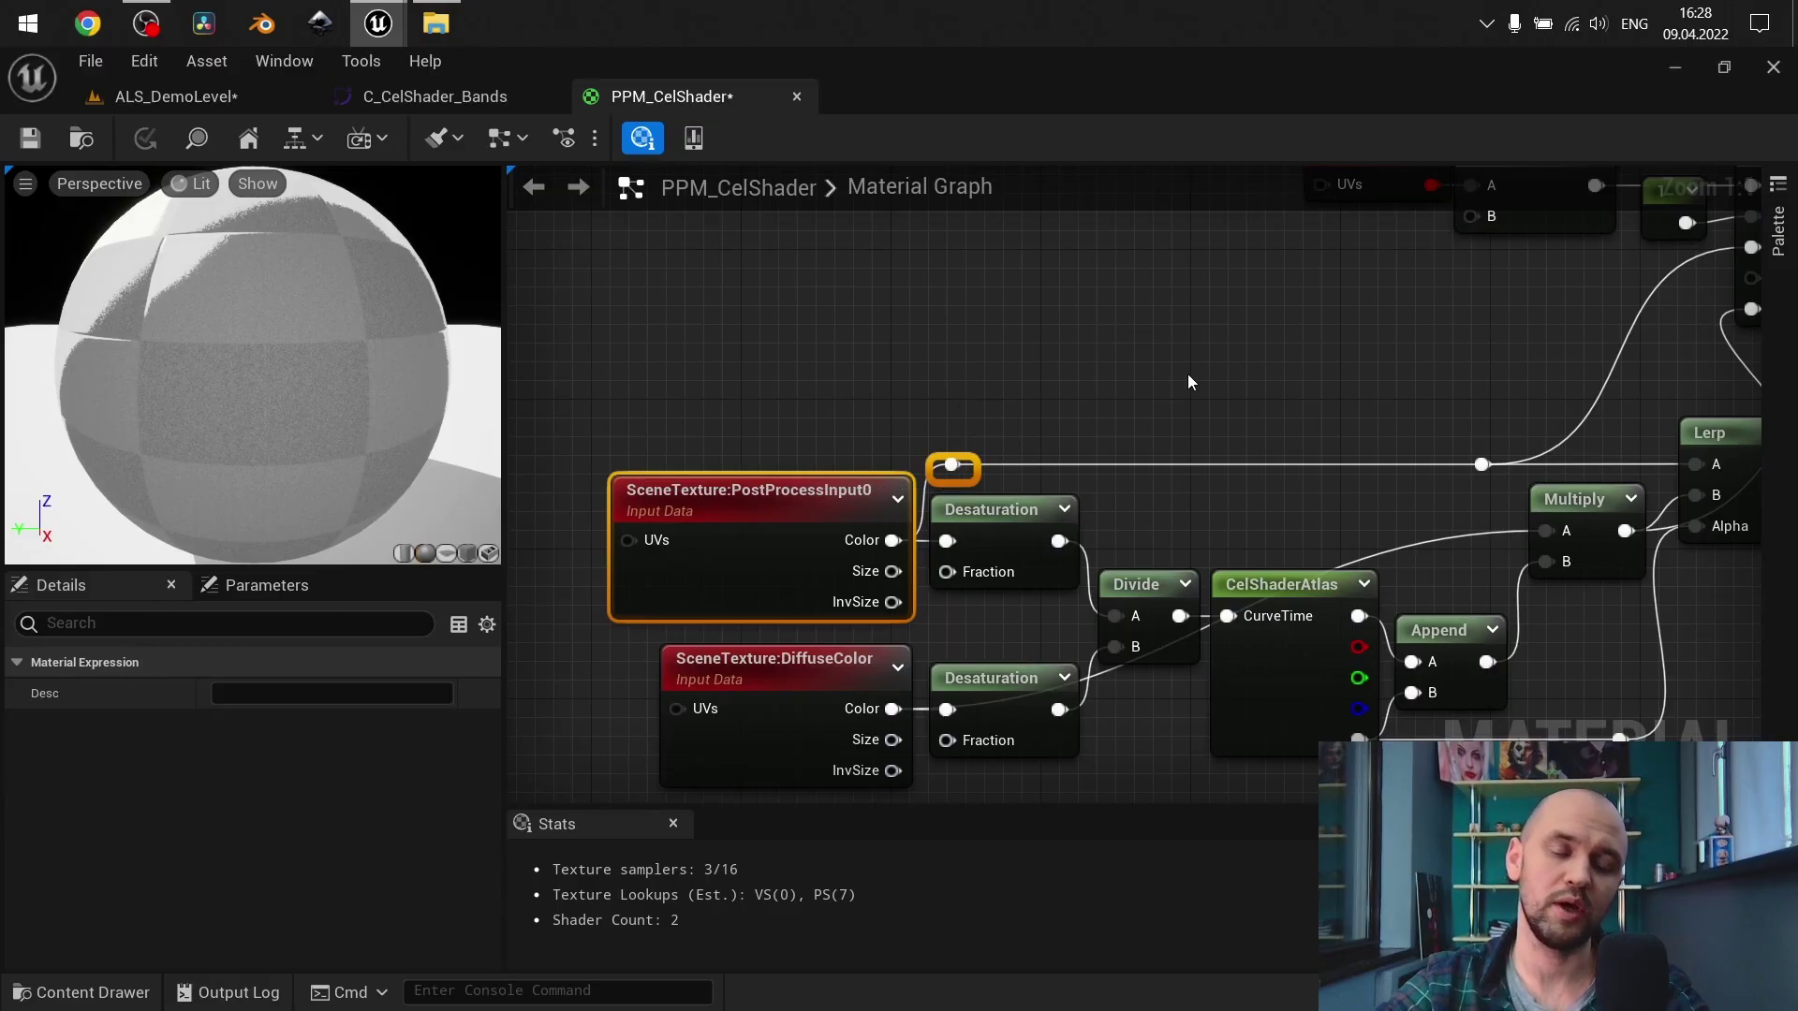
right_drag(1253, 380, 1044, 447)
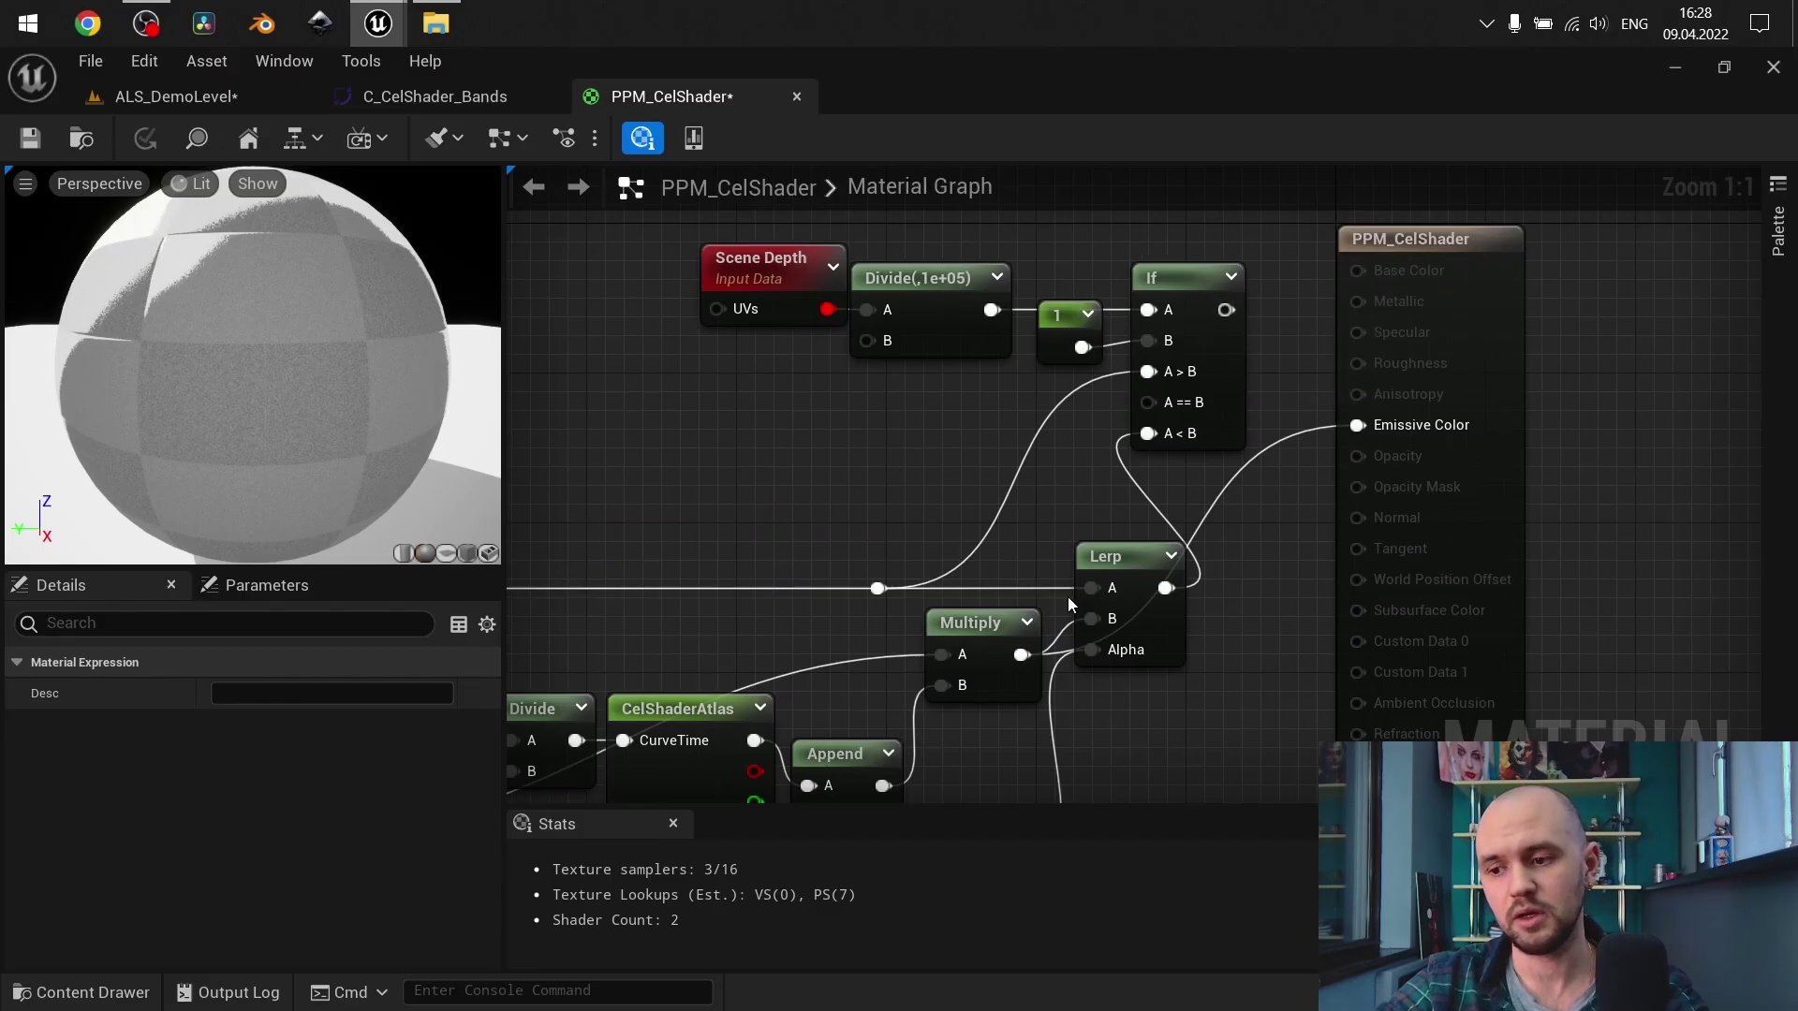
right_drag(1080, 498, 1477, 311)
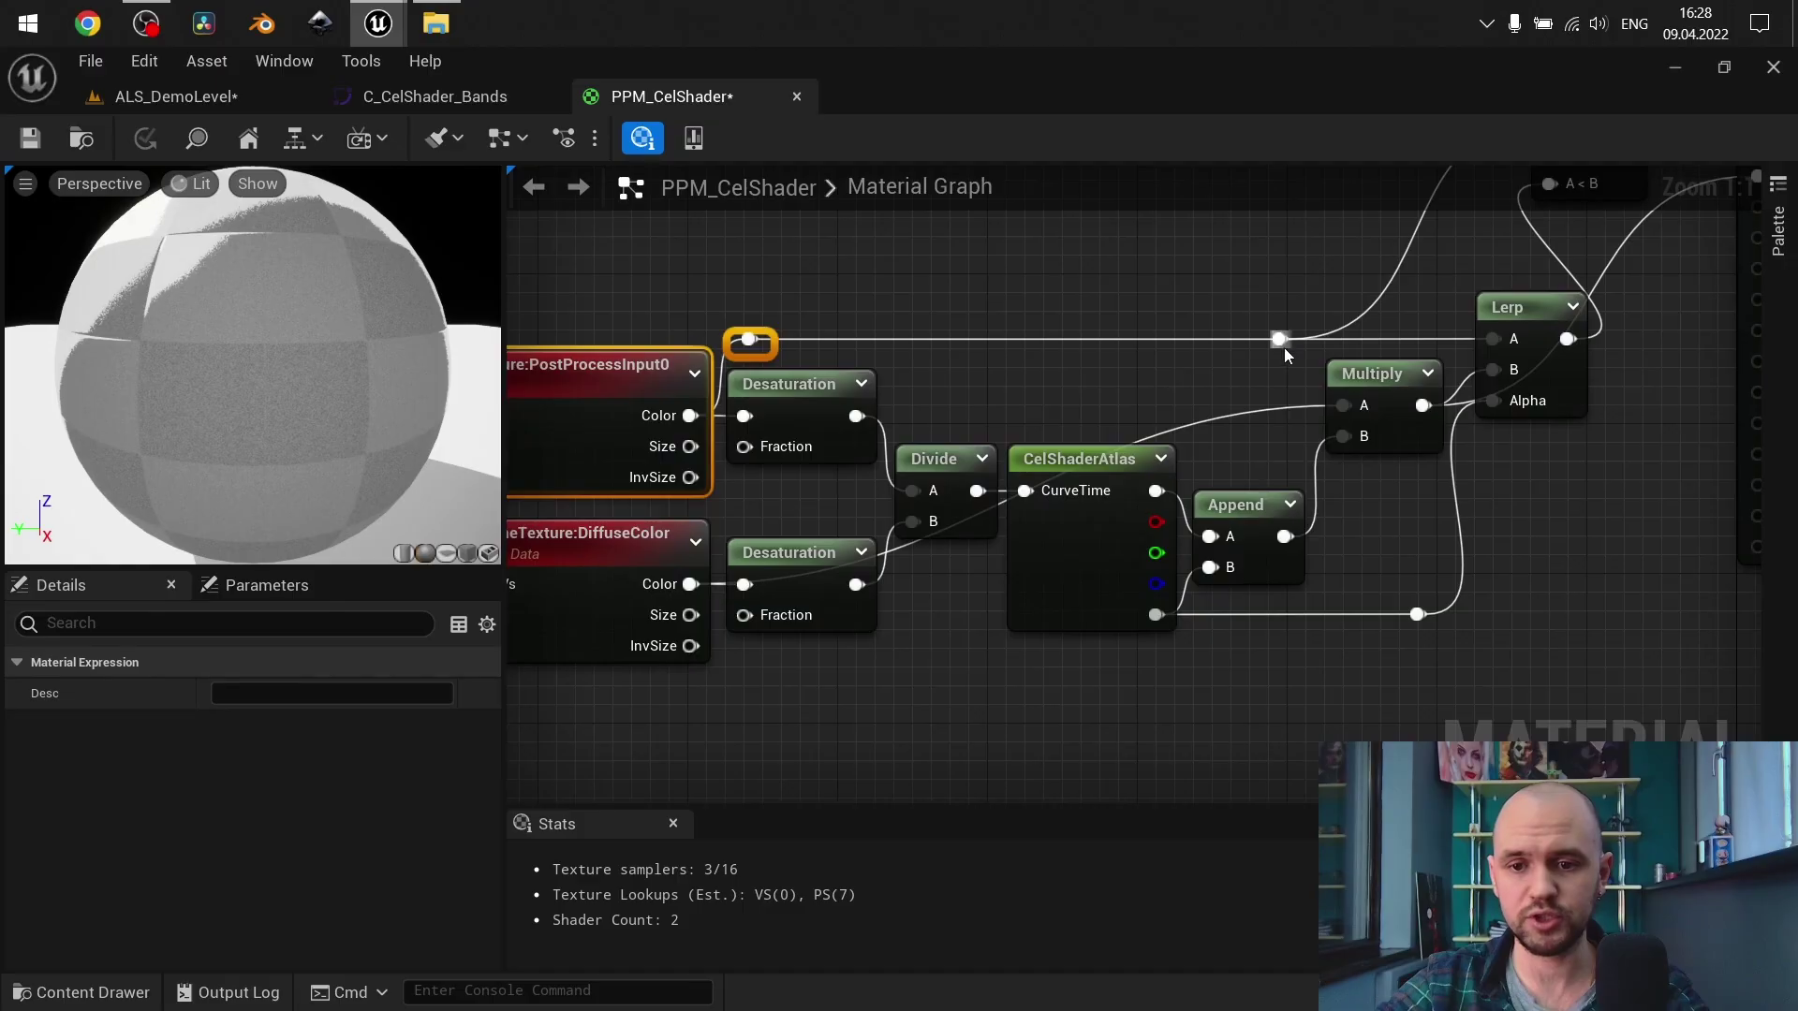
Rewire the scene colour line toward the Lerp and connect Lerp's output to Emissive Color
click(1052, 375)
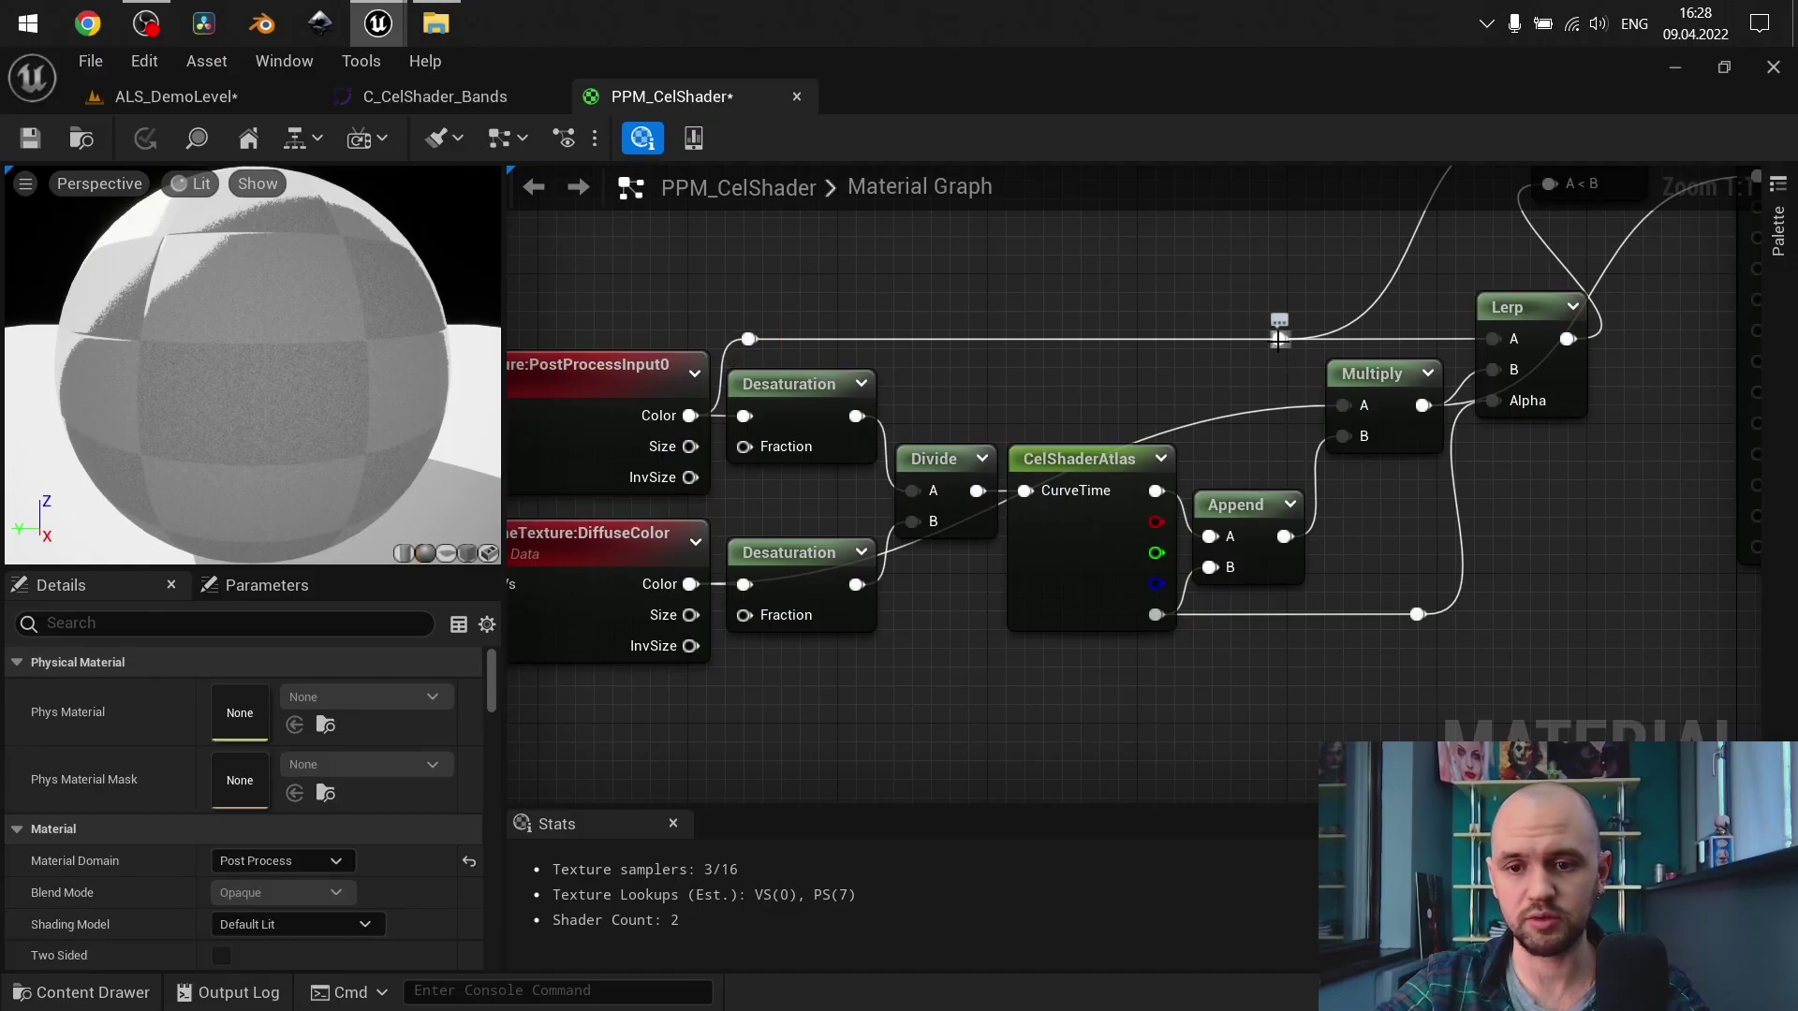
drag(1279, 339, 1343, 405)
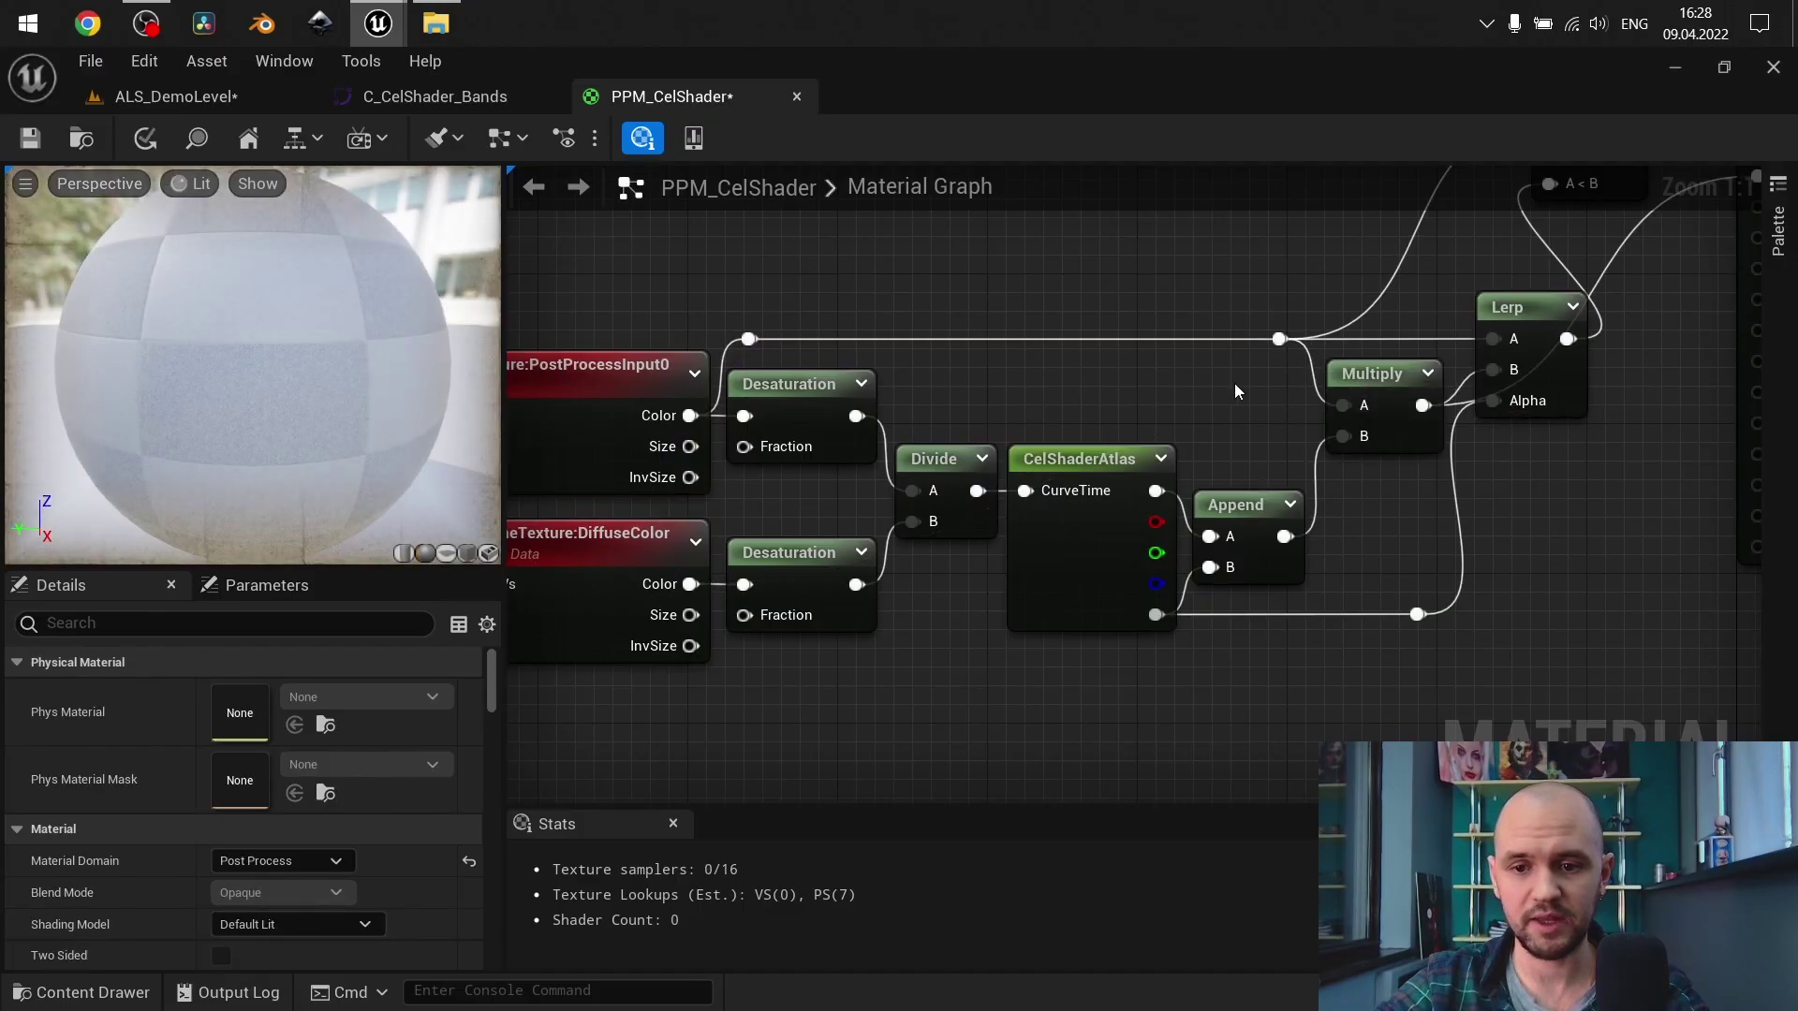
right_drag(1135, 620, 1331, 604)
drag(1331, 599, 845, 426)
right_drag(1582, 489, 1061, 602)
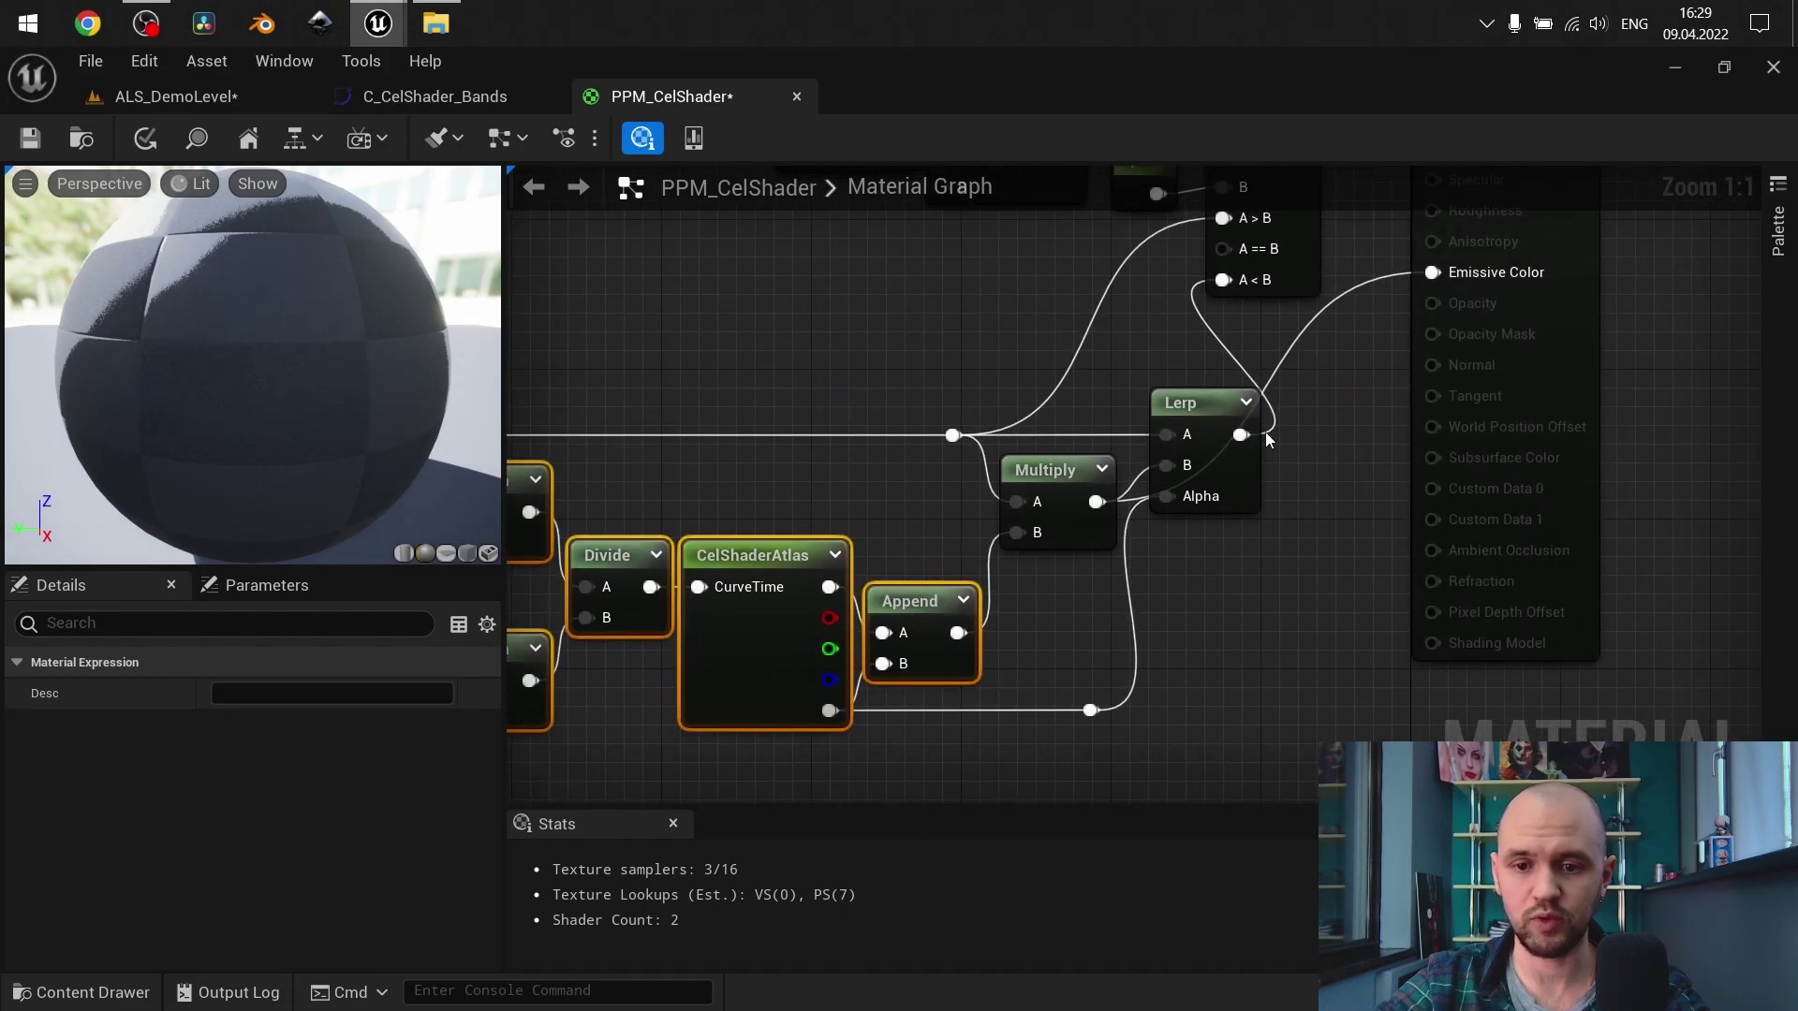
drag(1241, 435, 1431, 273)
Delete the Scene Depth, Divide, 1 and If depth-mask nodes
right_drag(1324, 318, 1283, 503)
drag(1271, 520, 688, 234)
key(Delete)
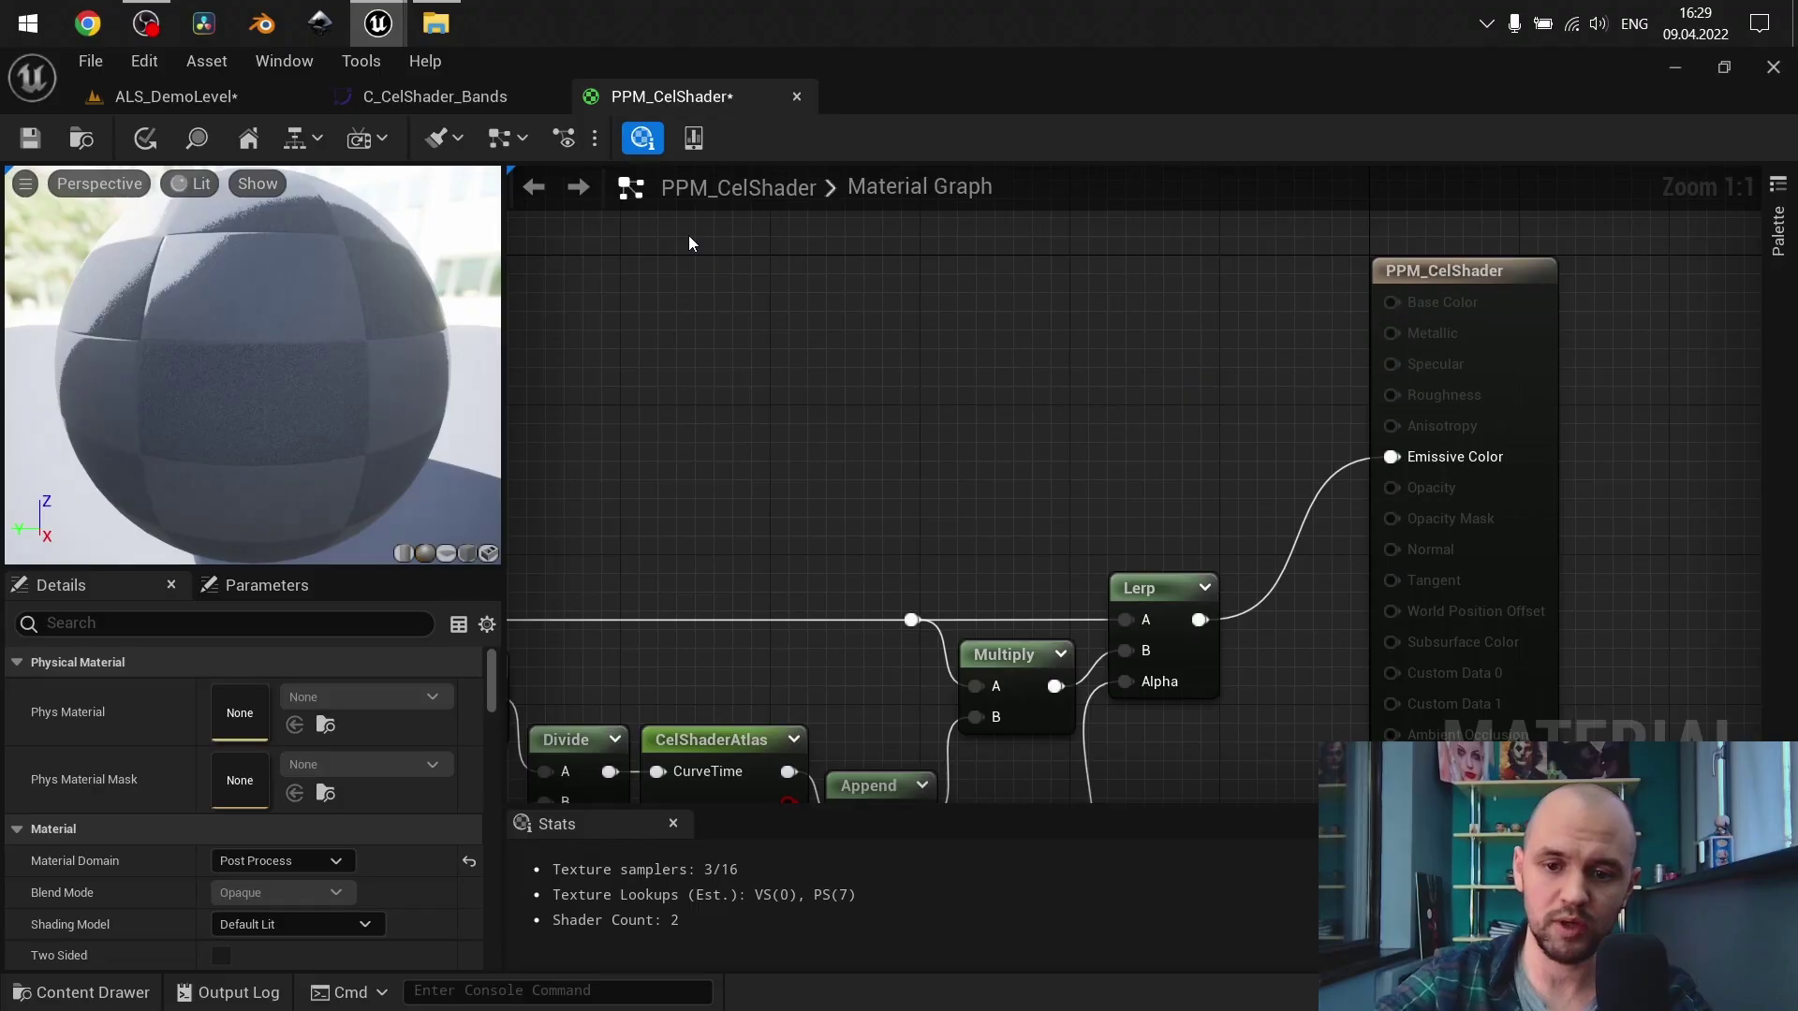
scroll(890, 343, down, 1)
scroll(891, 351, down, 1)
Move the remaining node network beside the output node, apply, and return to the level
drag(590, 349, 1513, 665)
drag(1439, 426, 1522, 344)
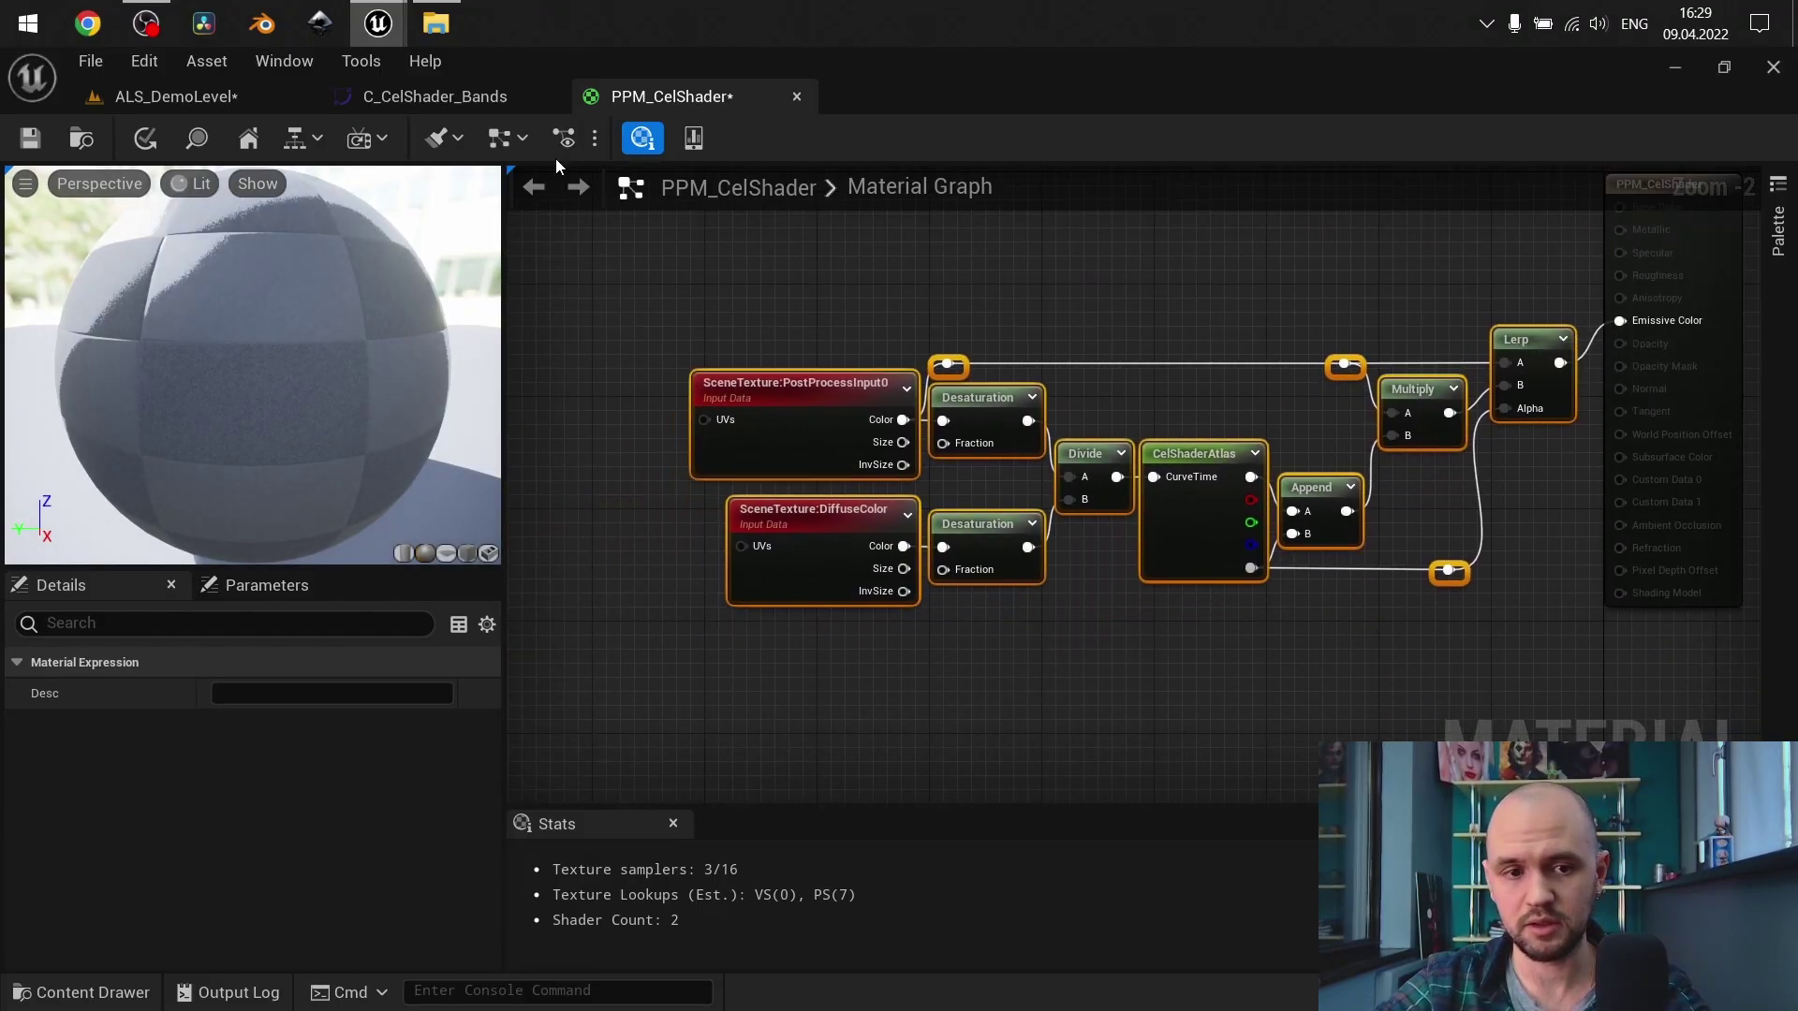
click(145, 138)
click(187, 96)
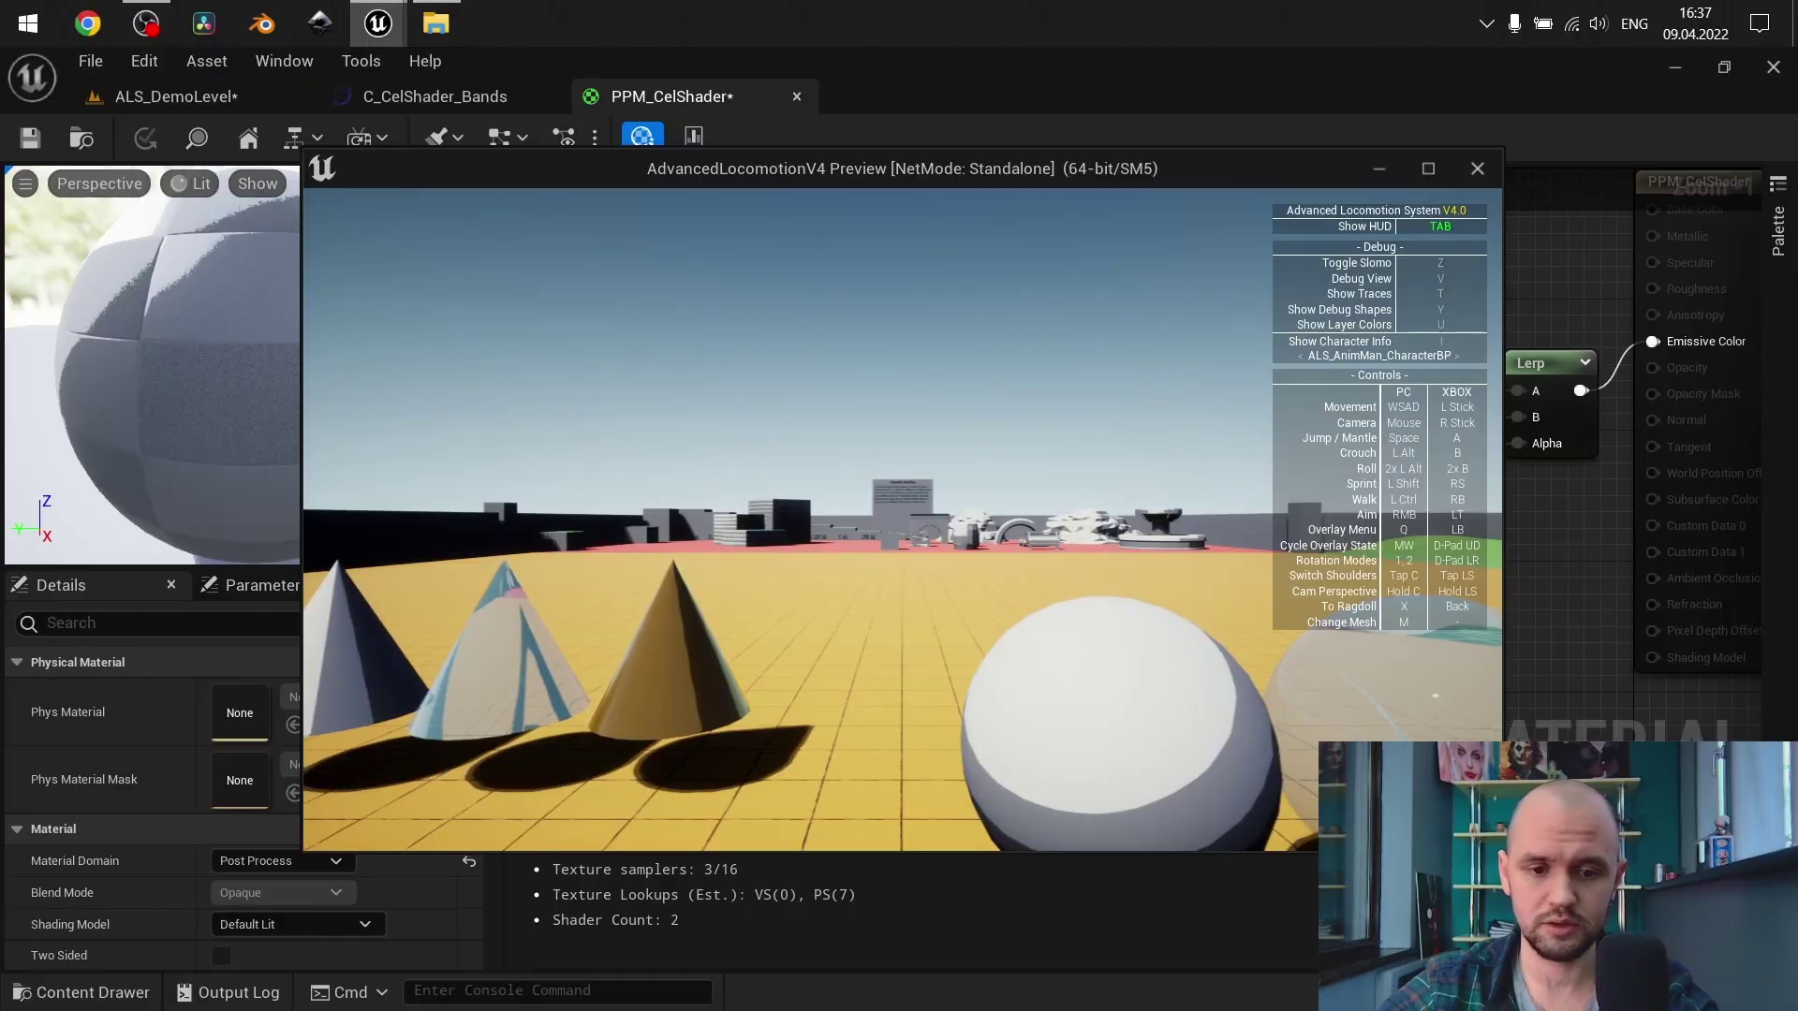
Walk with WASD around the gold and glass spheres and the cones to inspect the cel shading
key(d)
key(d)
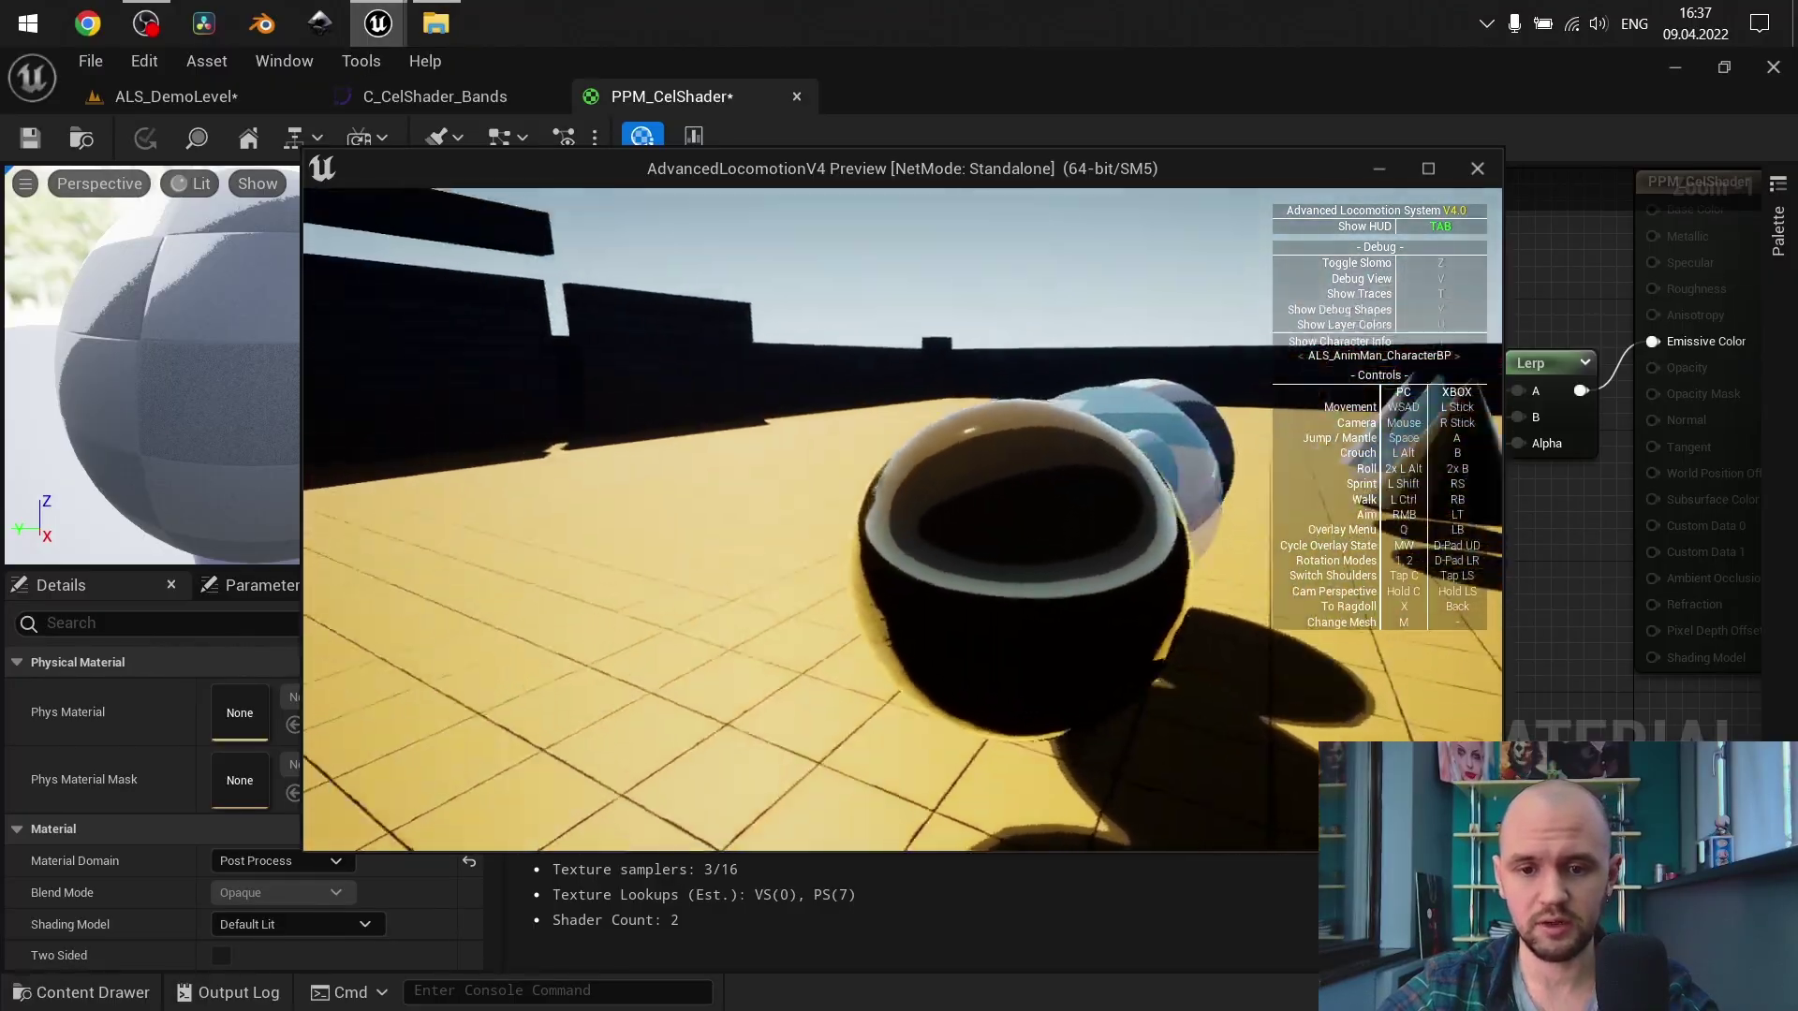
key(s)
key(d)
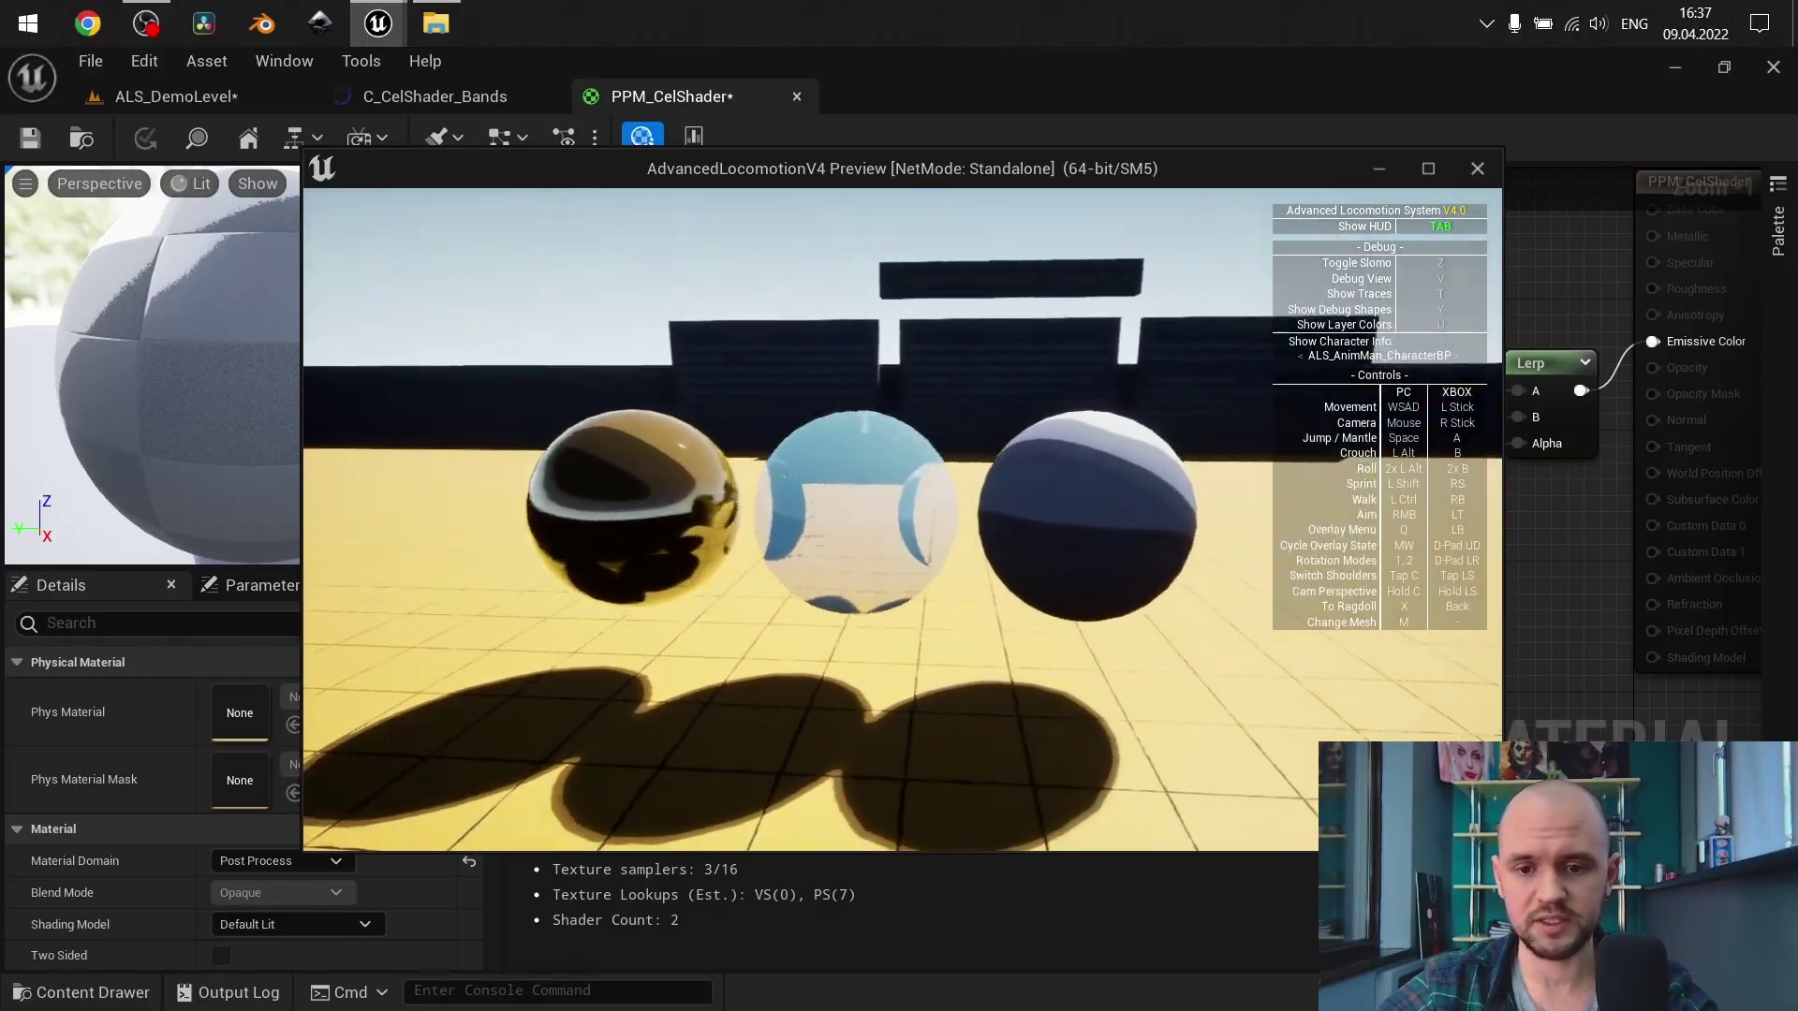
key(w)
key(a)
key(a)
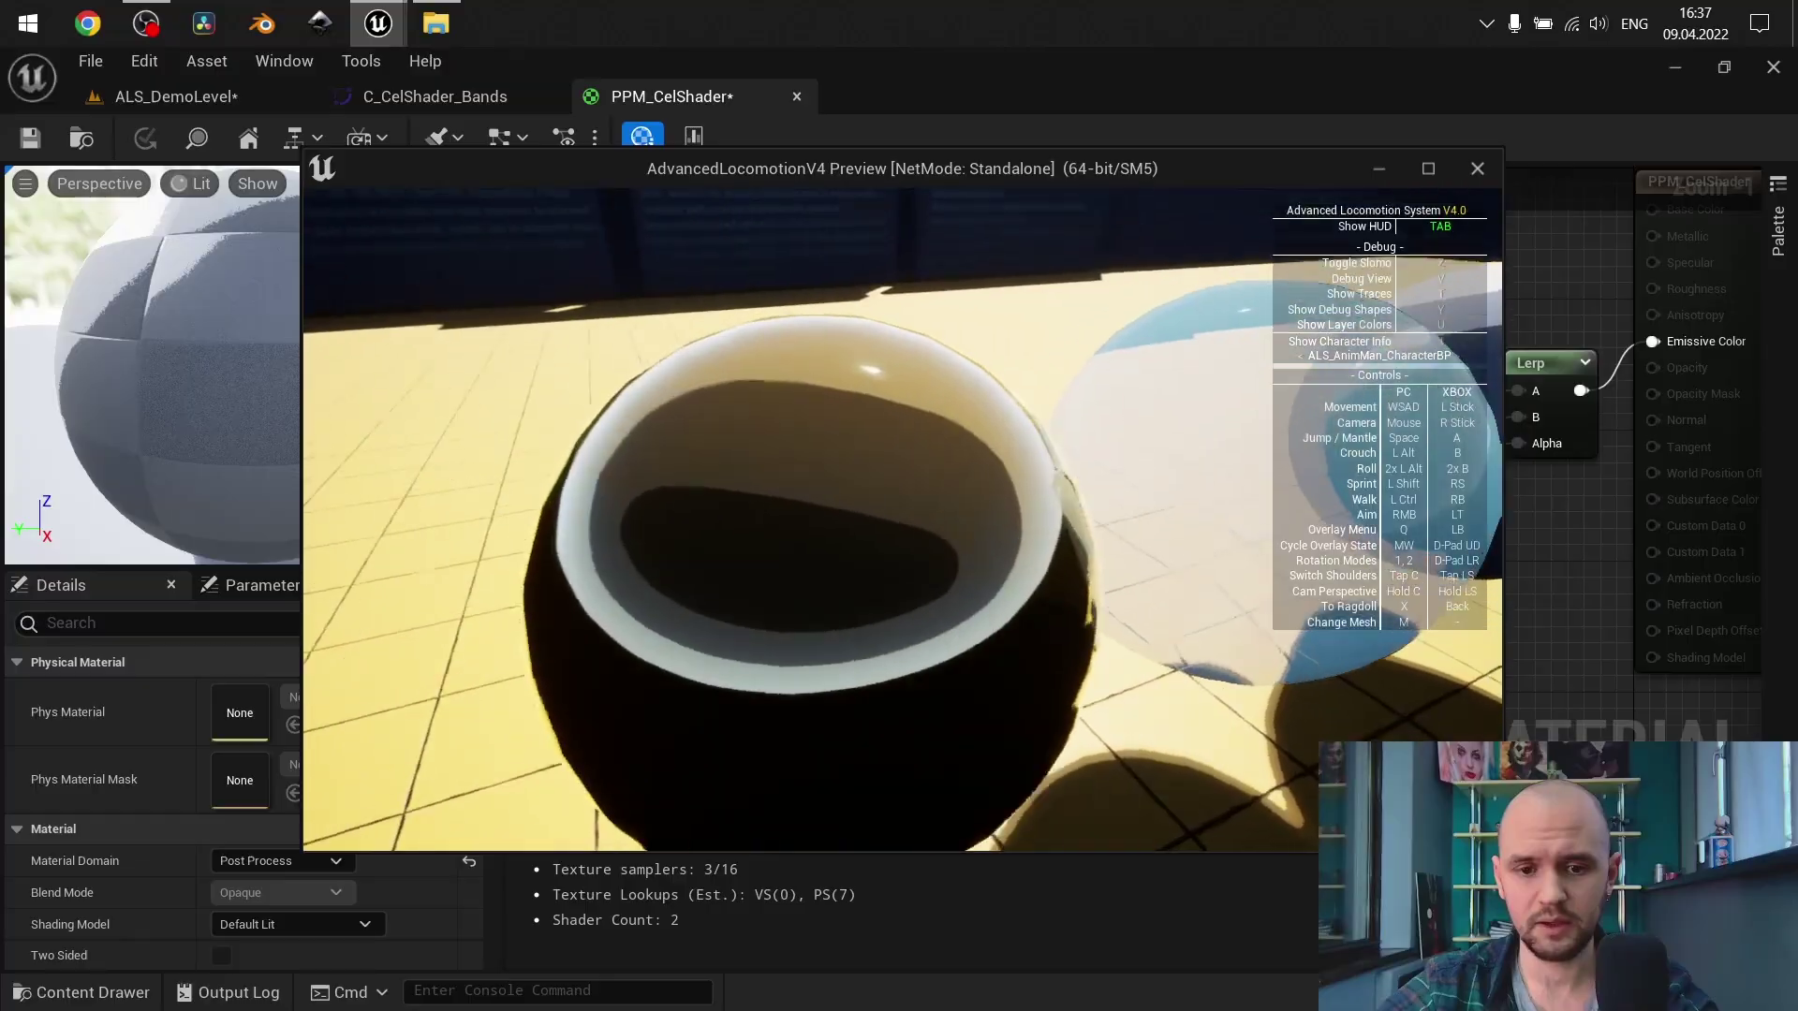
key(d)
key(a)
key(s)
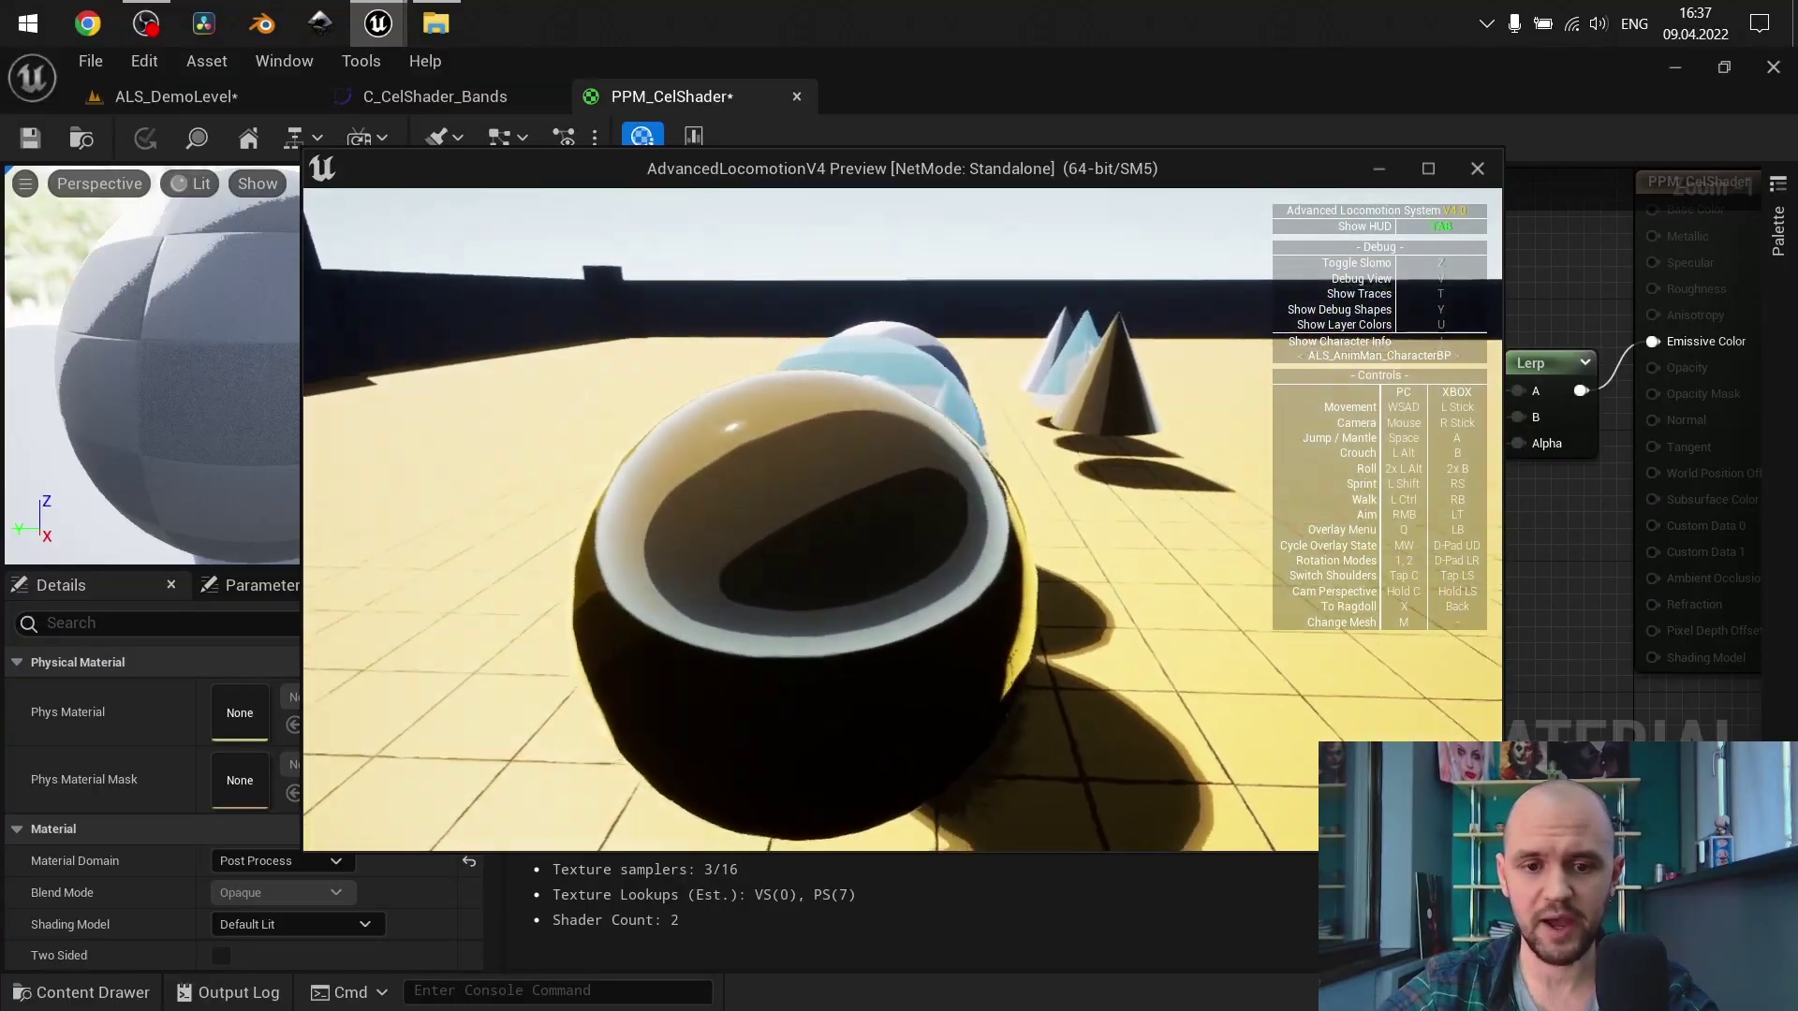
key(a)
key(d)
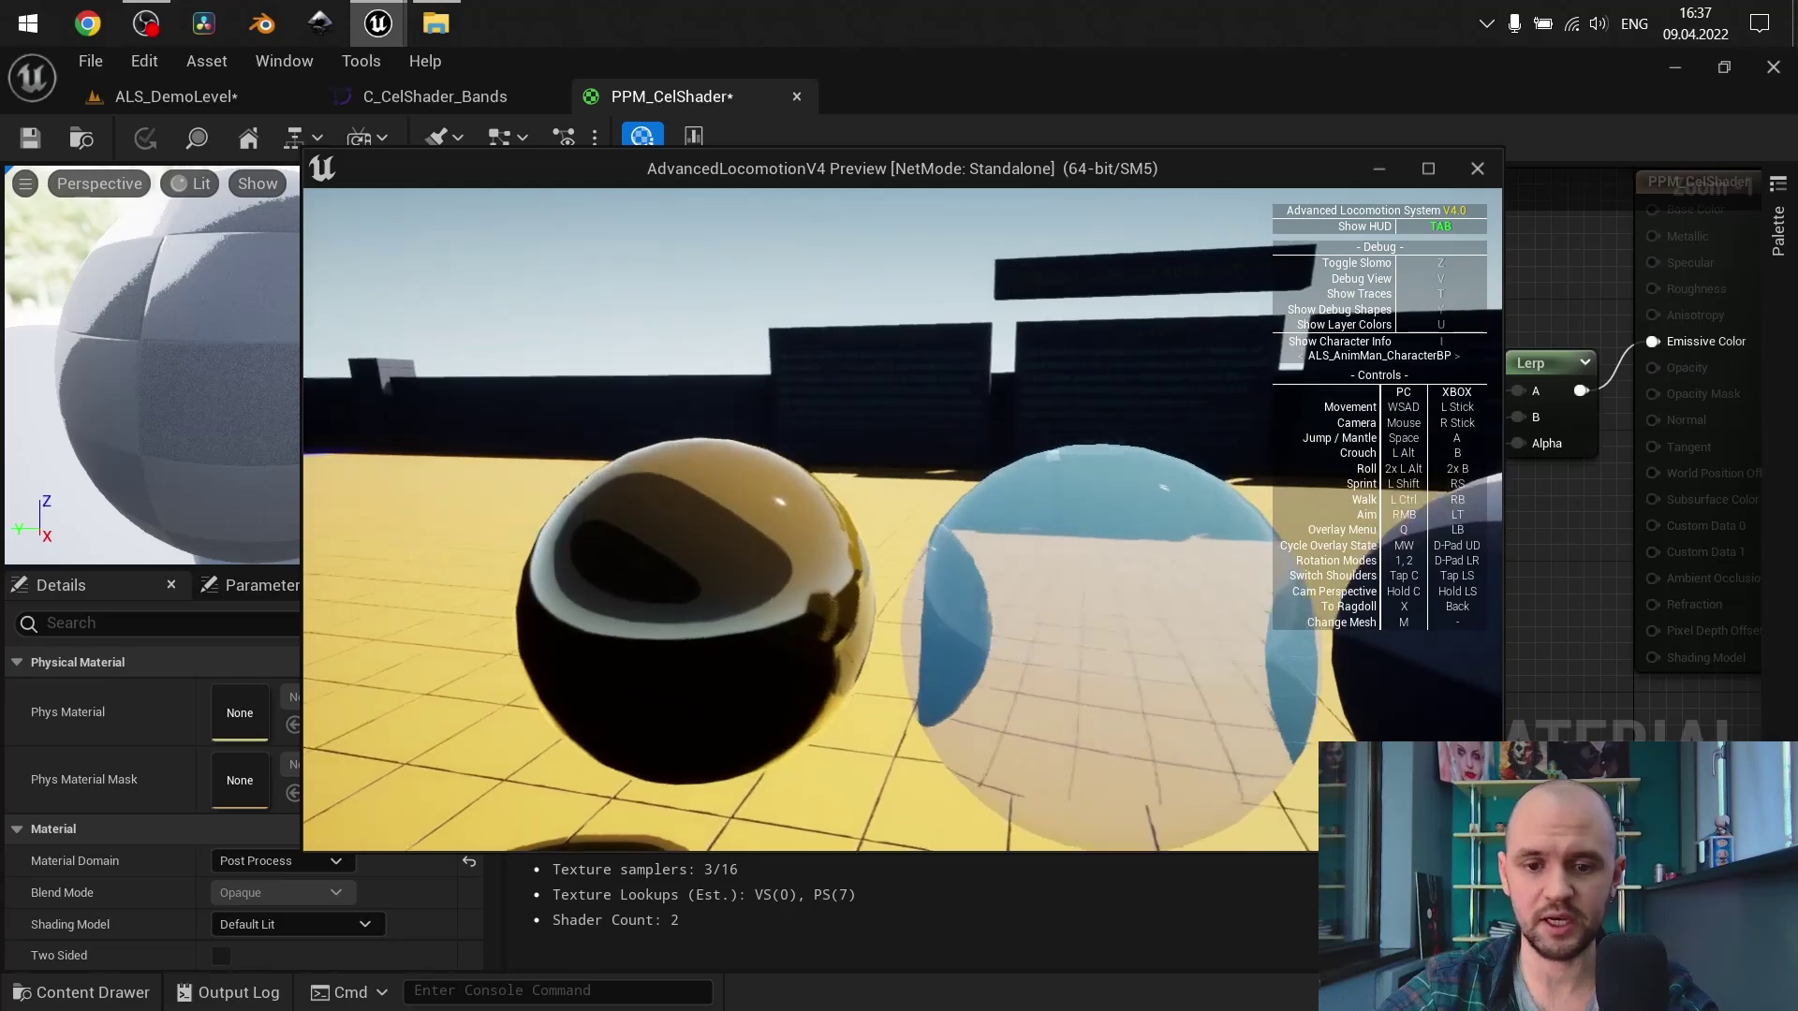
key(s)
key(d)
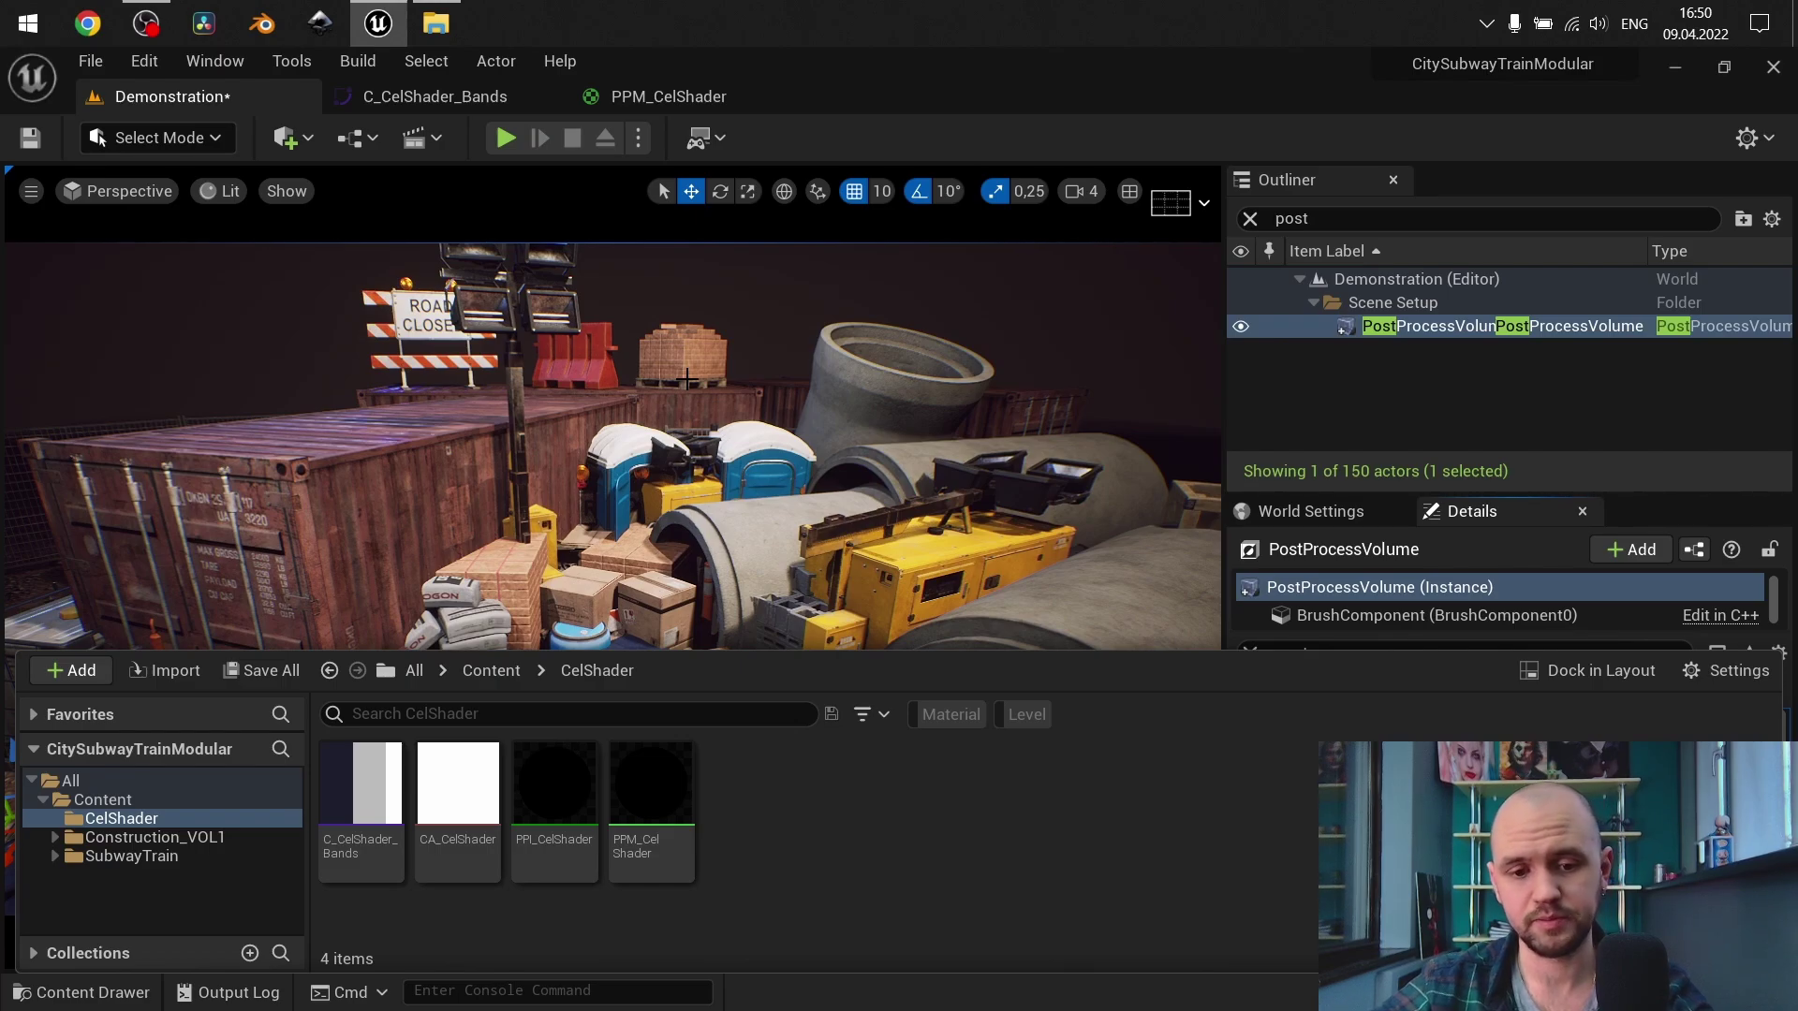
Create a new CurveLinearColor asset named NewCurveBase in the CelShader folder
right_click(800, 836)
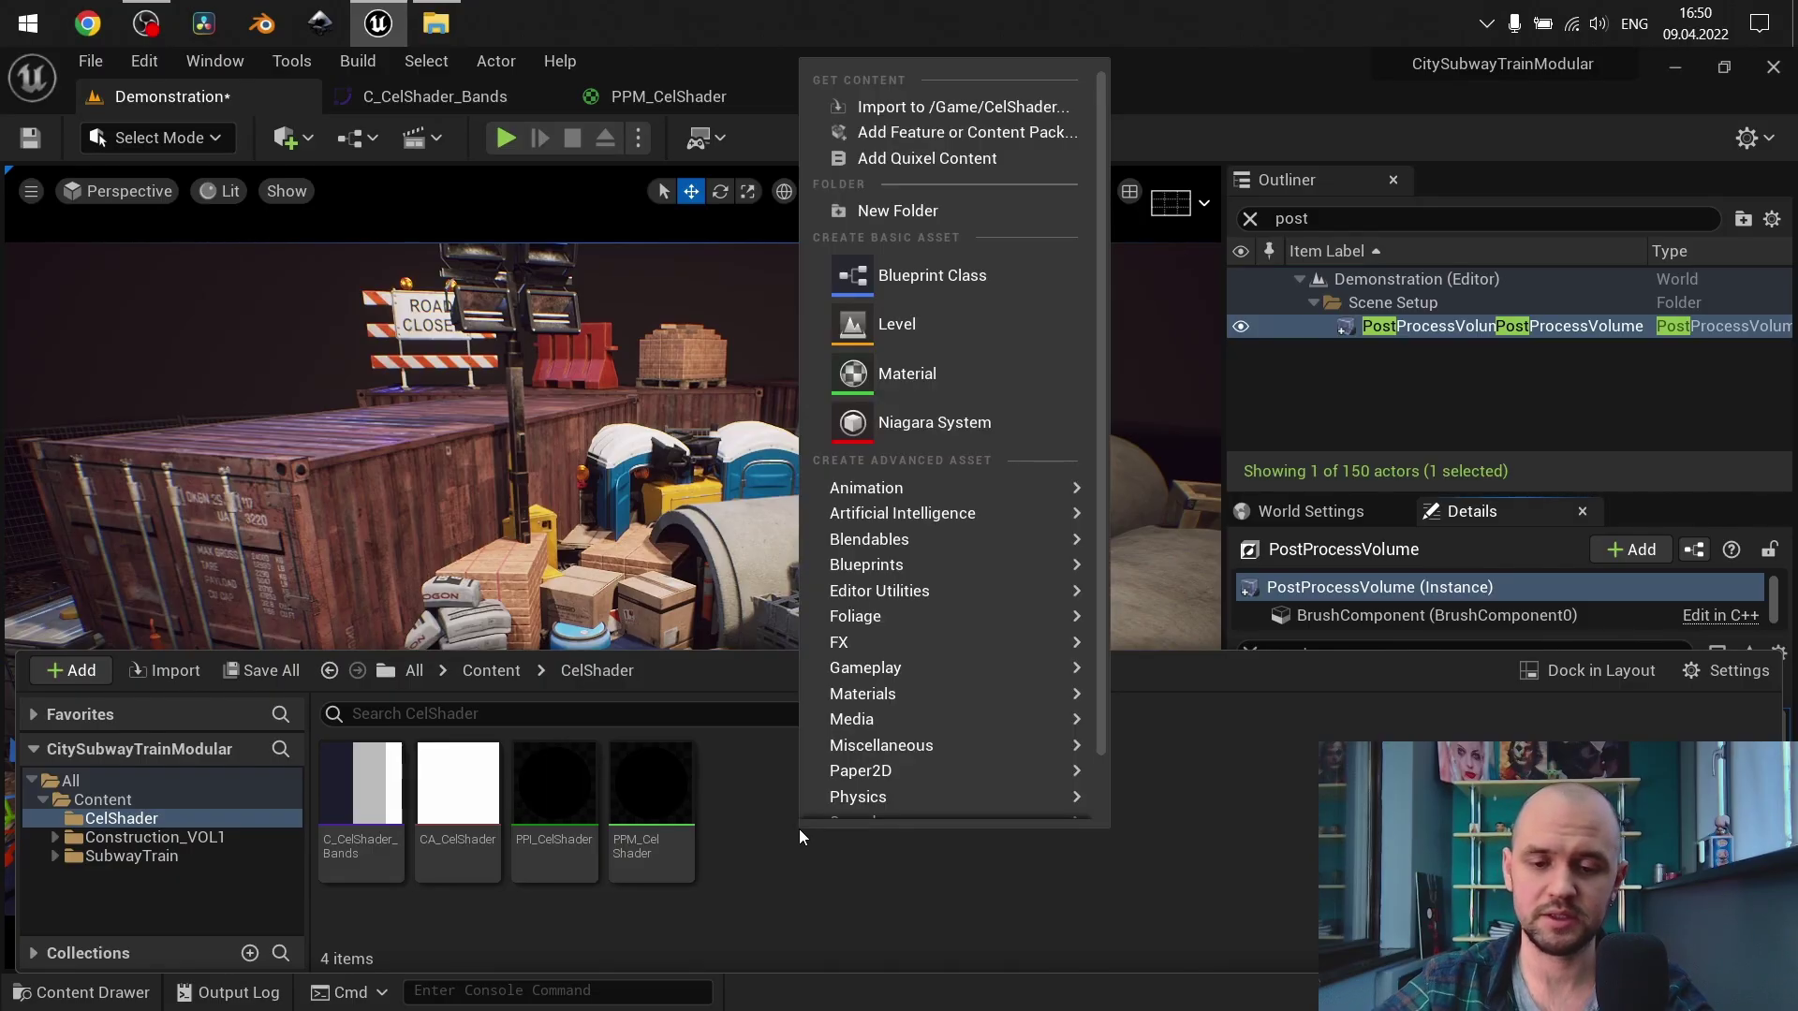
mouse_move(906, 745)
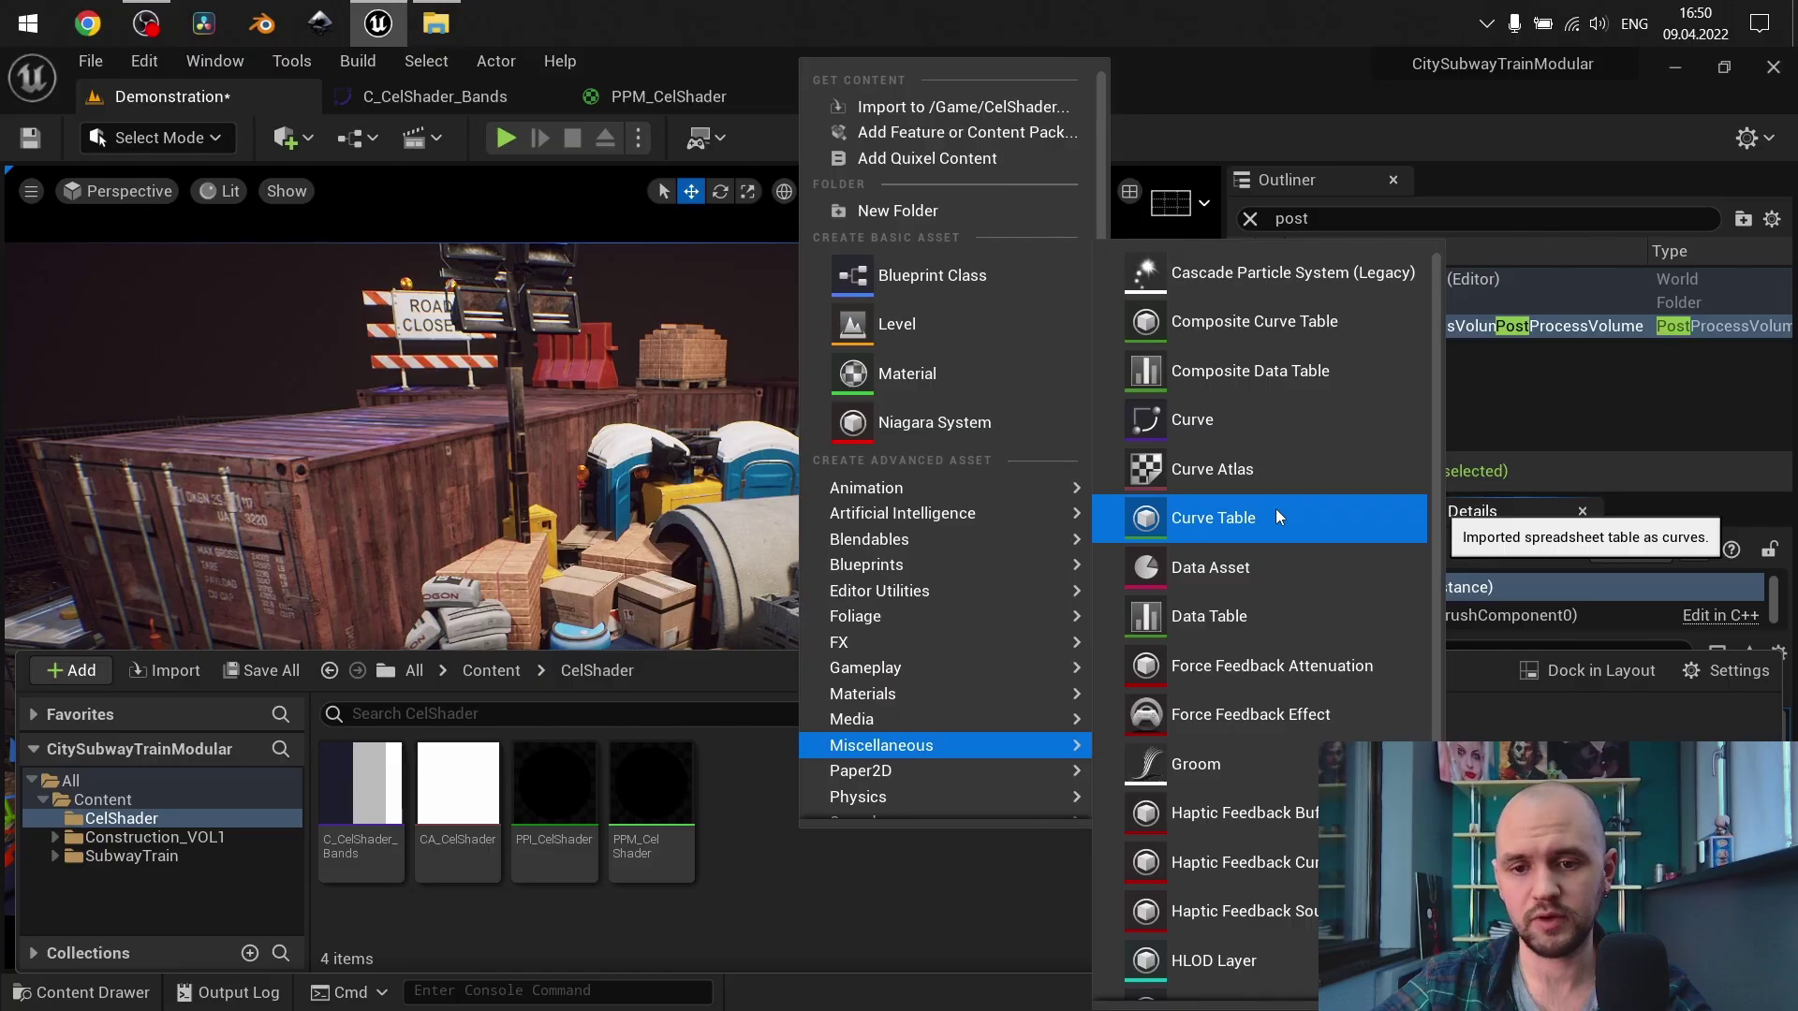
click(1243, 429)
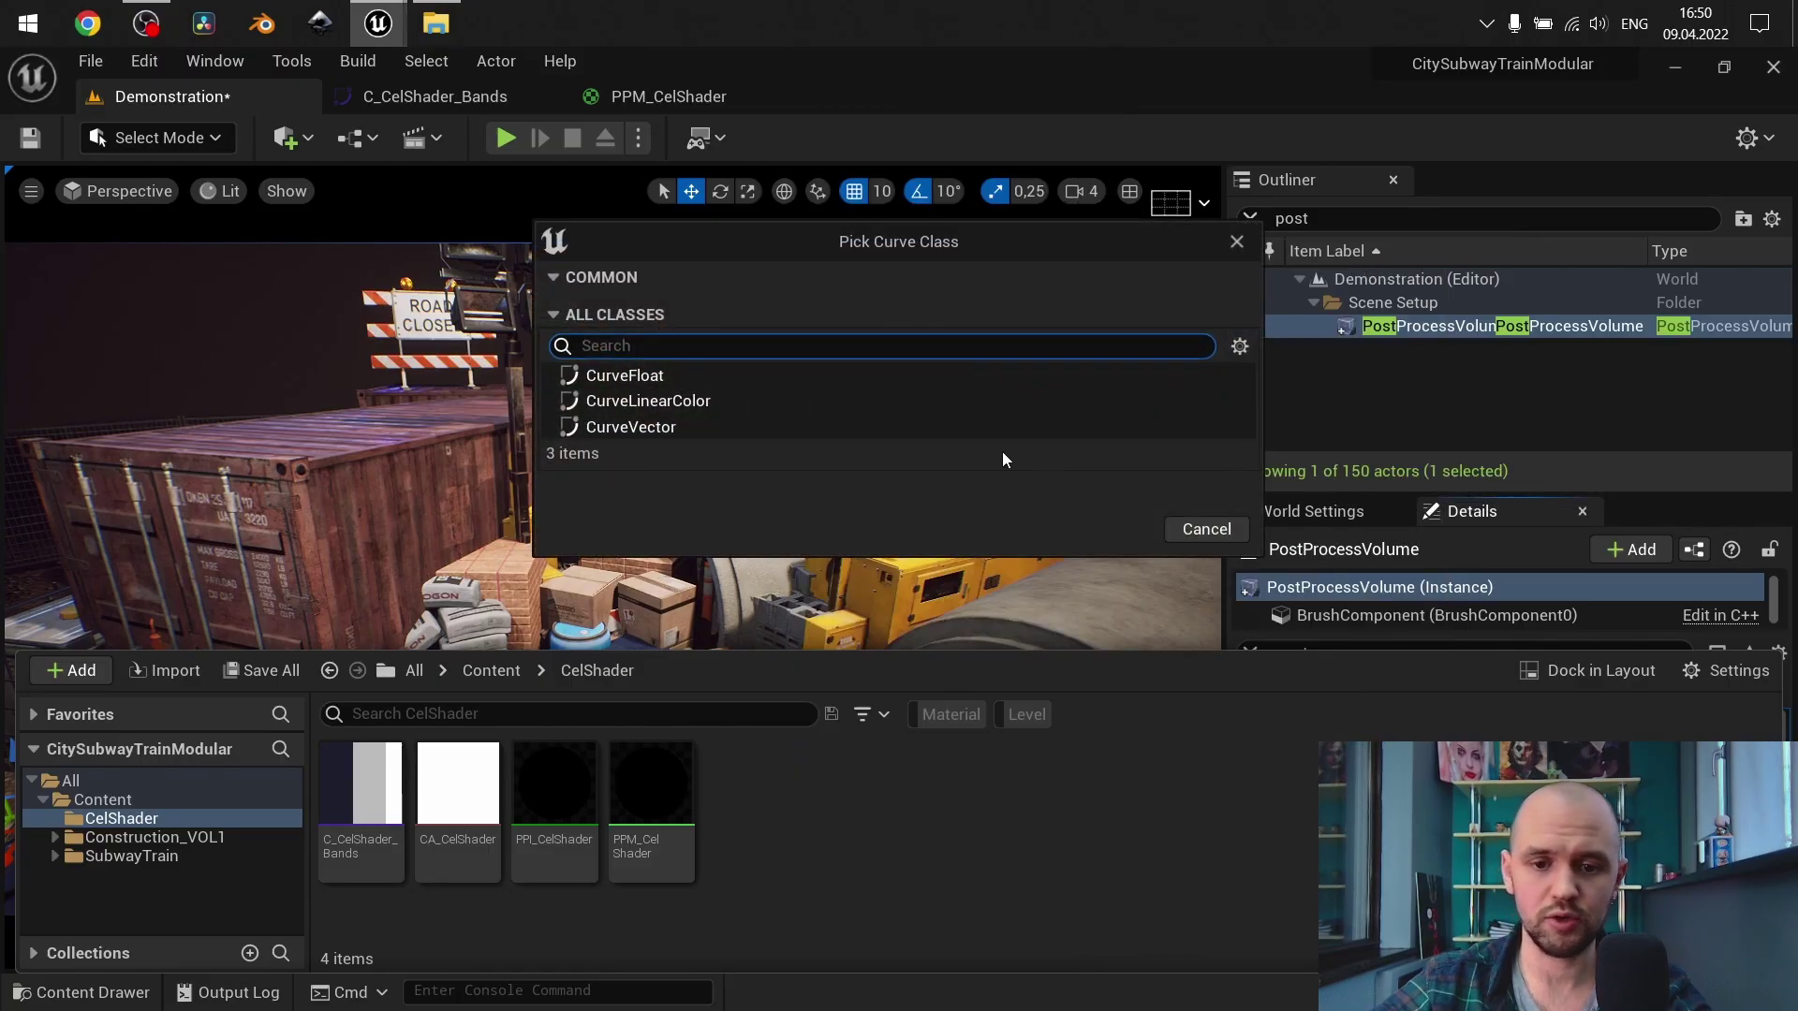
click(626, 408)
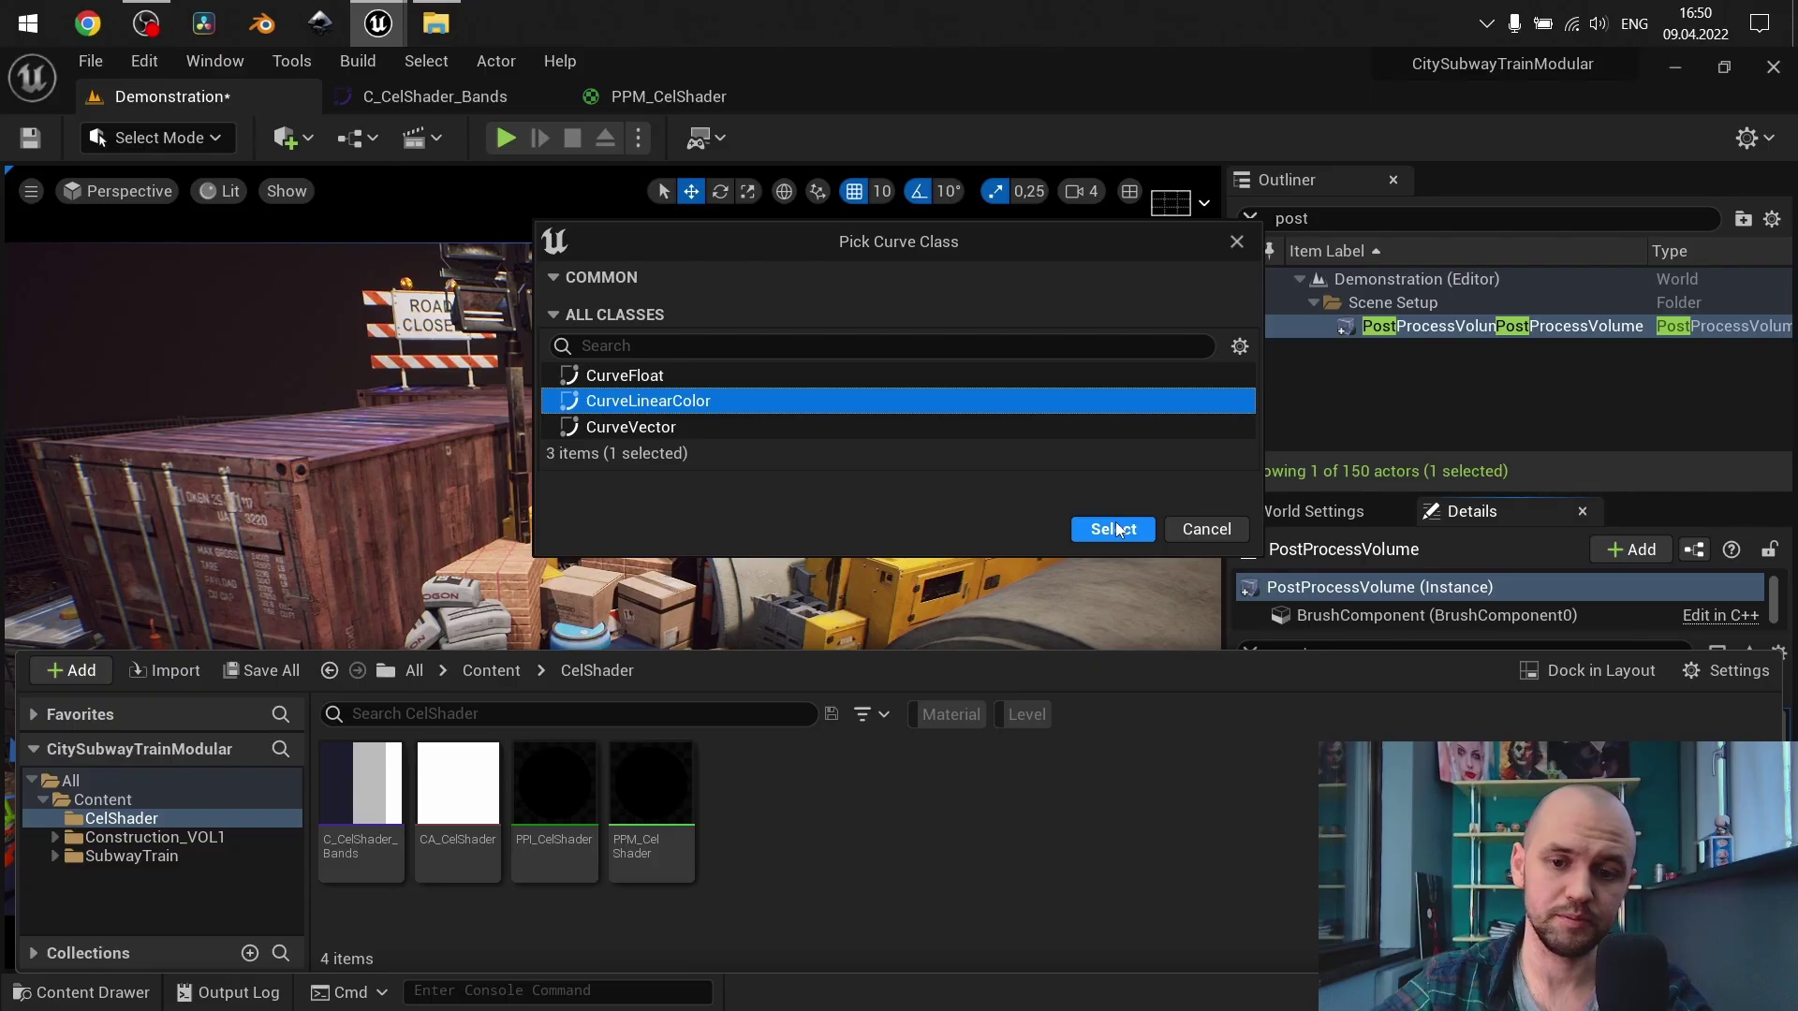
click(1113, 525)
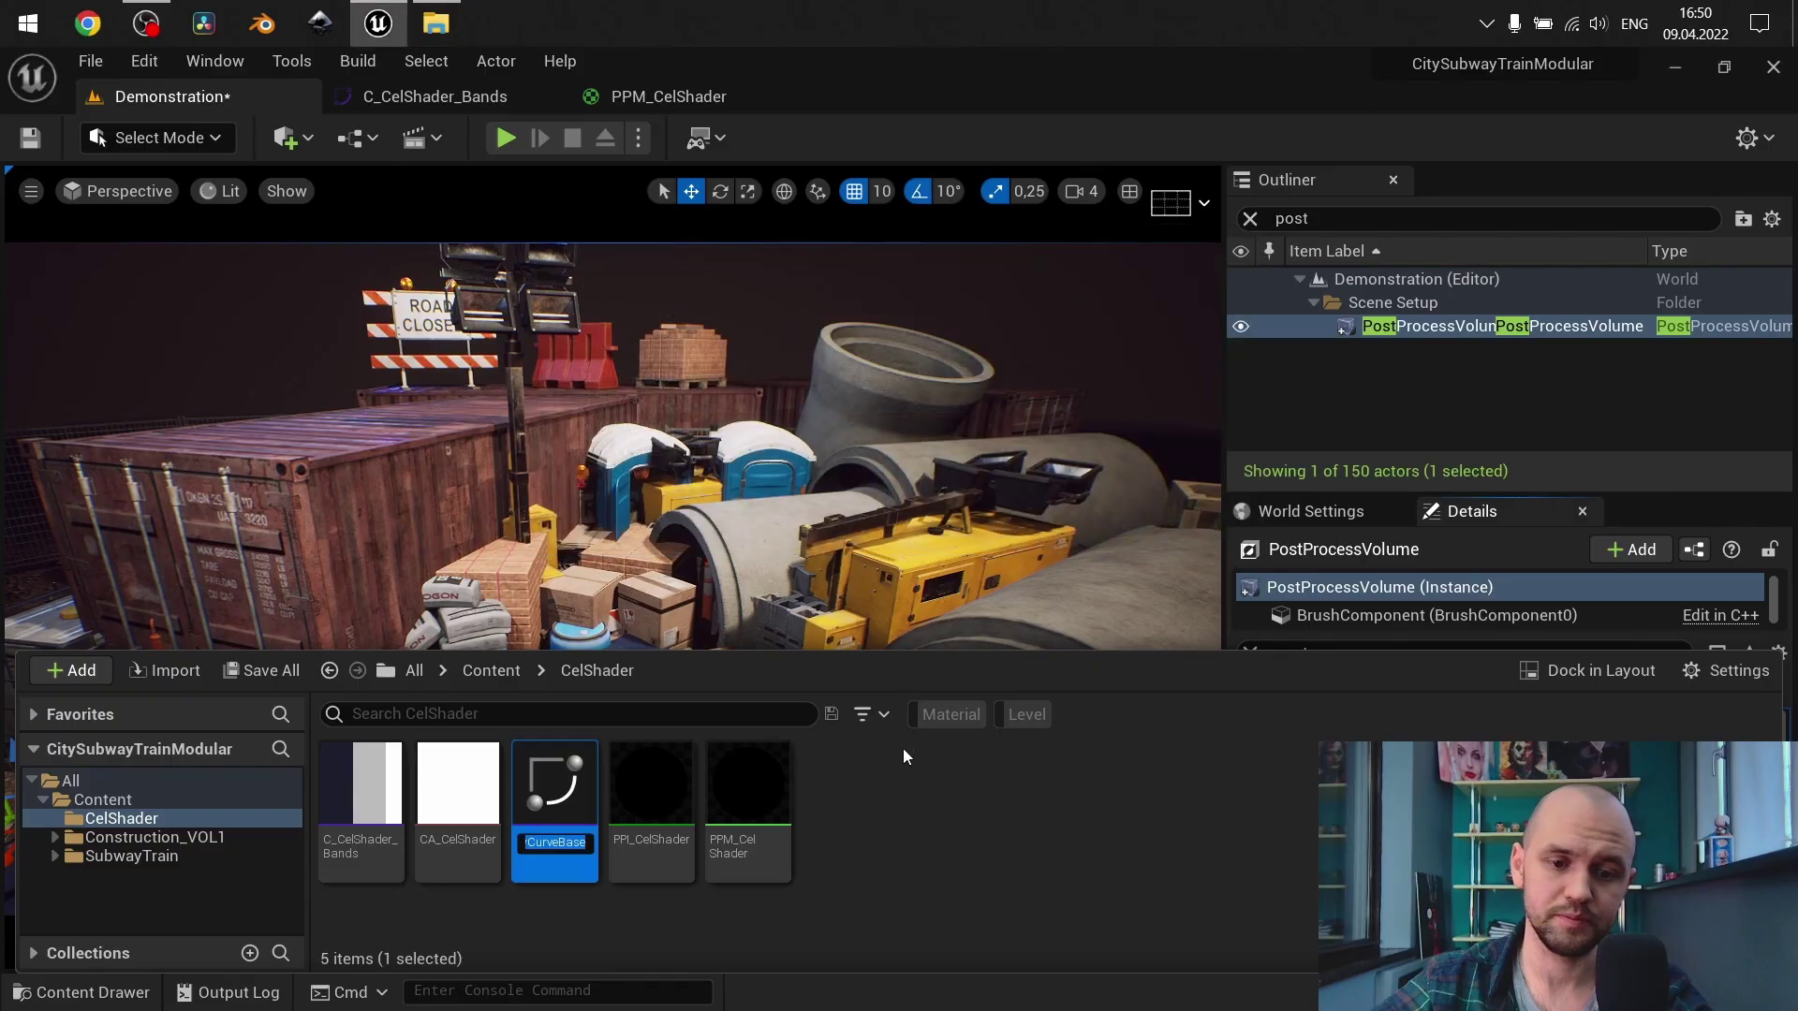
Add a second Gradient Curves slot in CA_CelShader and set Index [1] to NewCurveBase
double_click(480, 796)
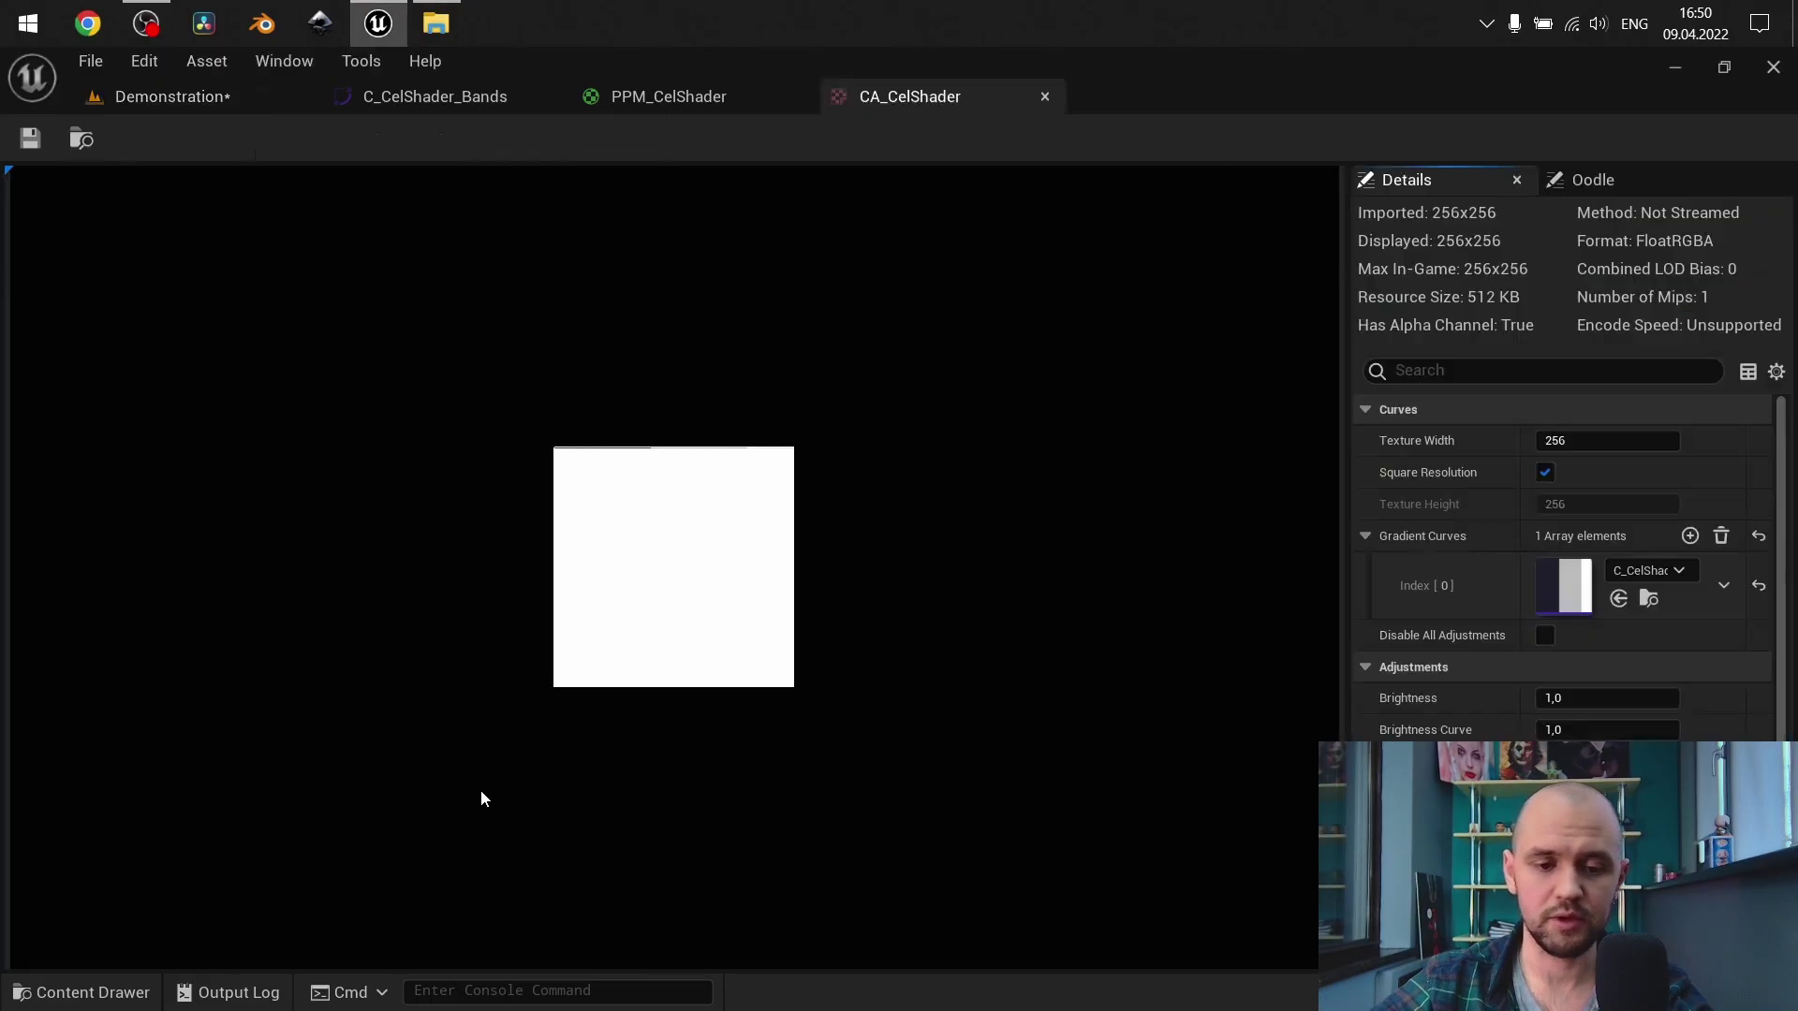
click(1691, 535)
click(1641, 638)
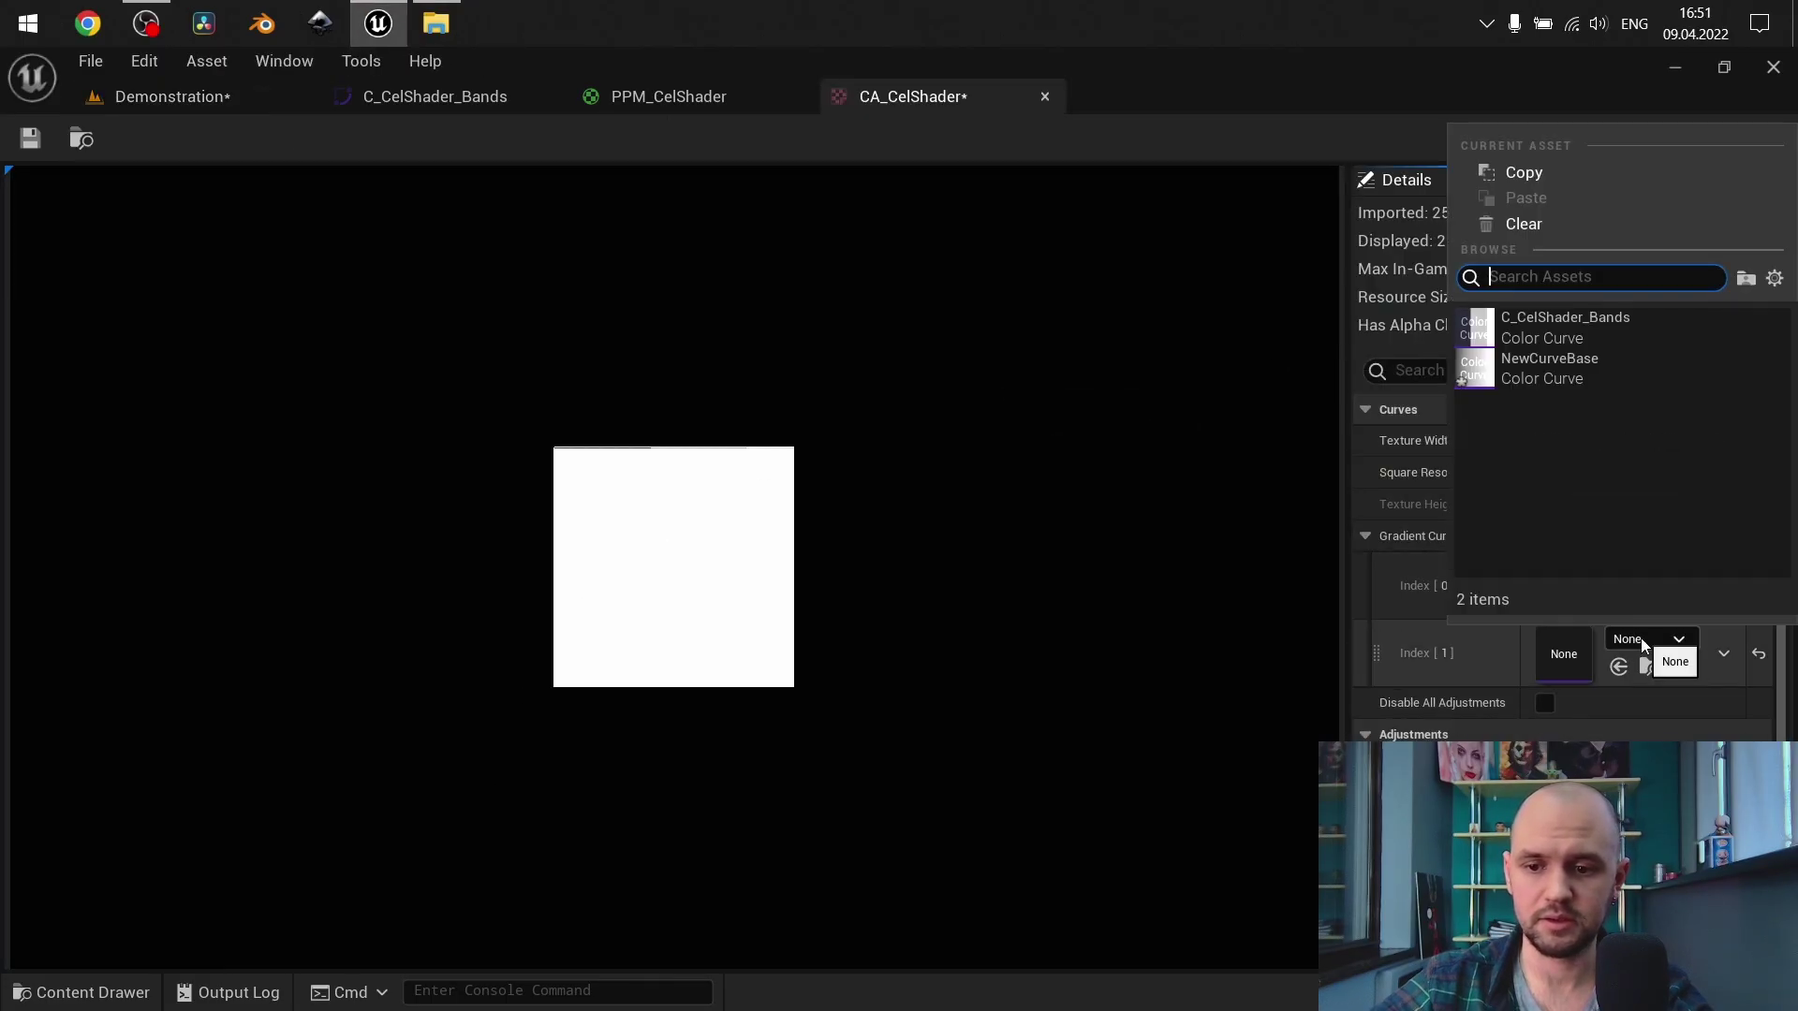
click(1575, 380)
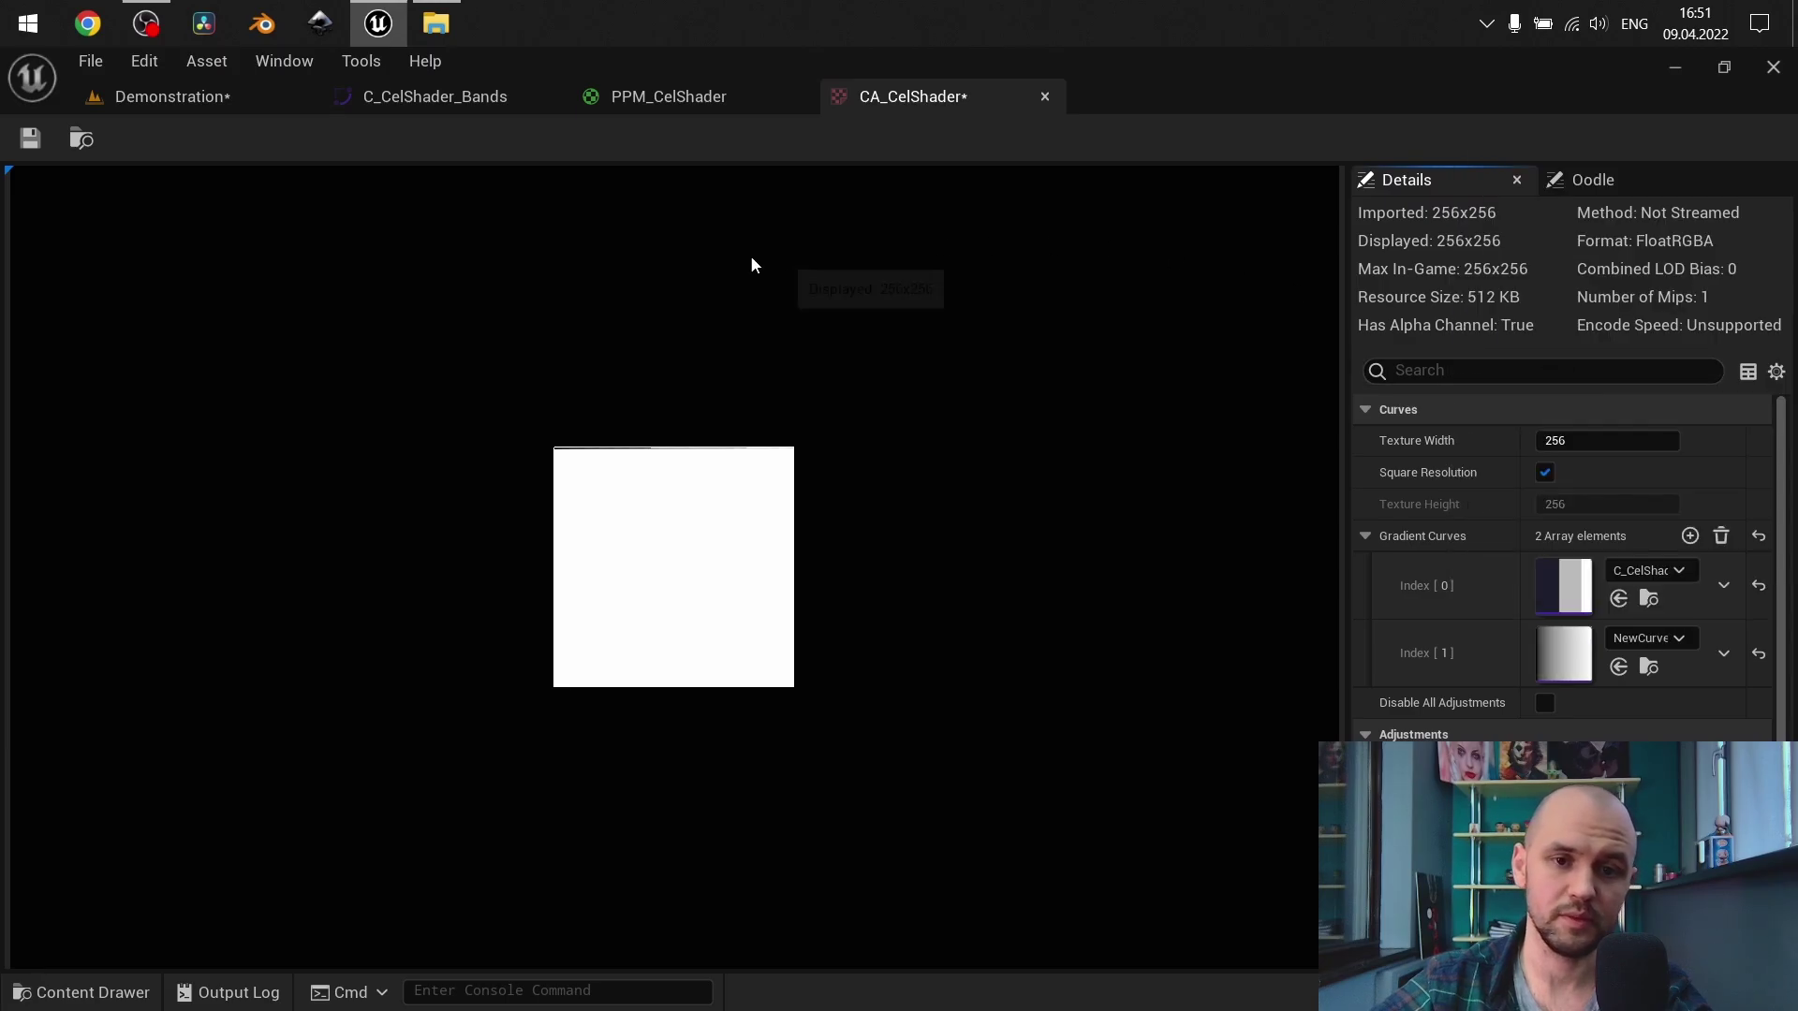
Bring the CelShaderAtlas node into view, briefly searching nodes for 'curve' without adding any
click(720, 100)
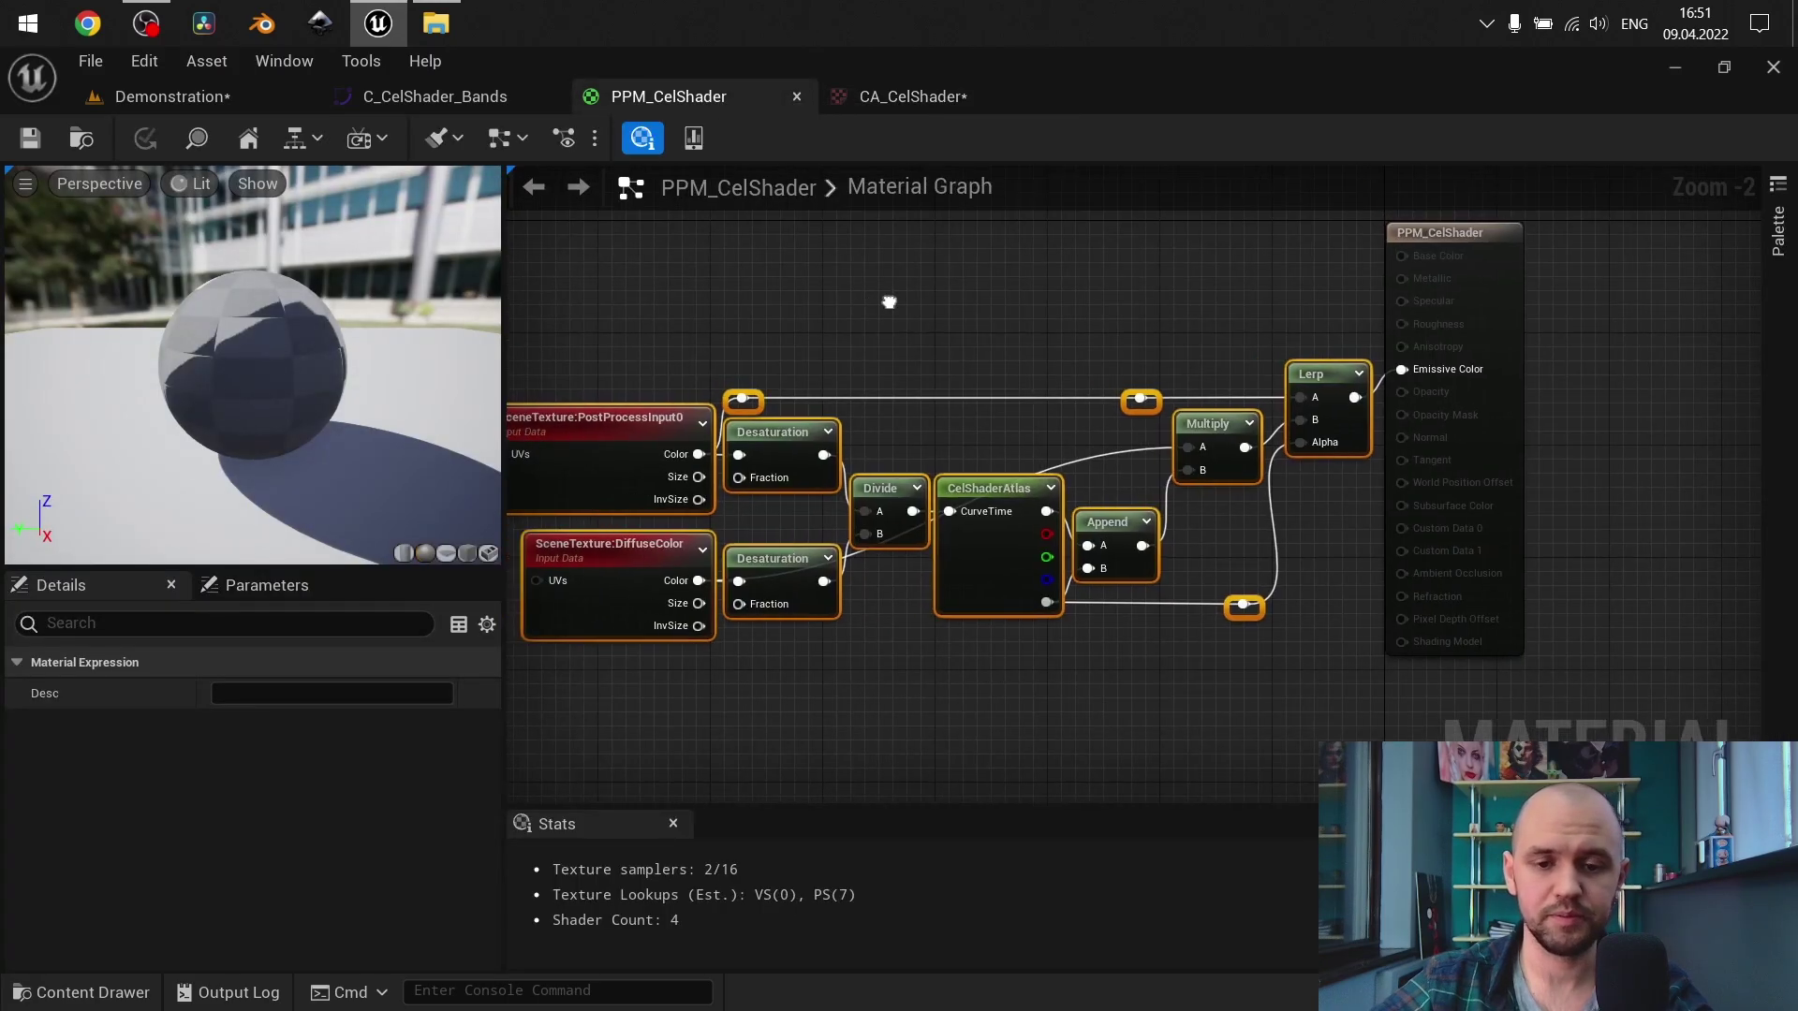
click(1181, 397)
scroll(1185, 412, up, 2)
right_drag(1189, 425, 930, 285)
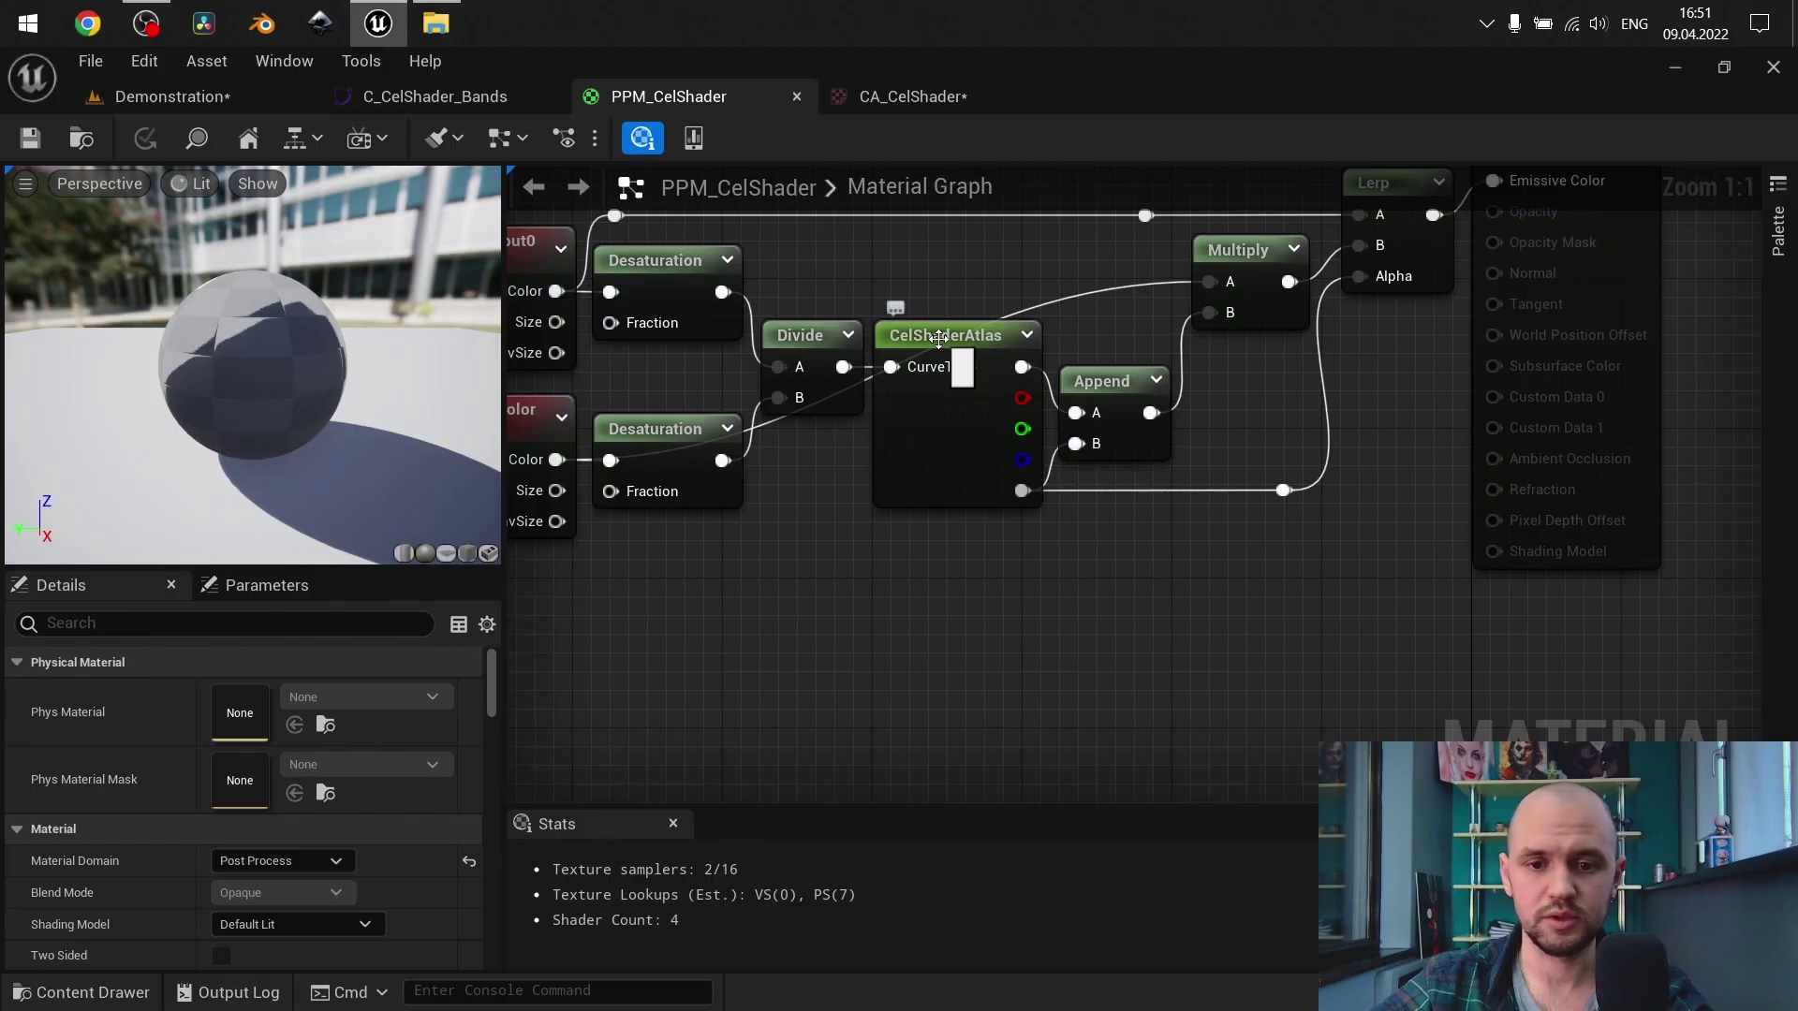
right_click(826, 543)
text(c)
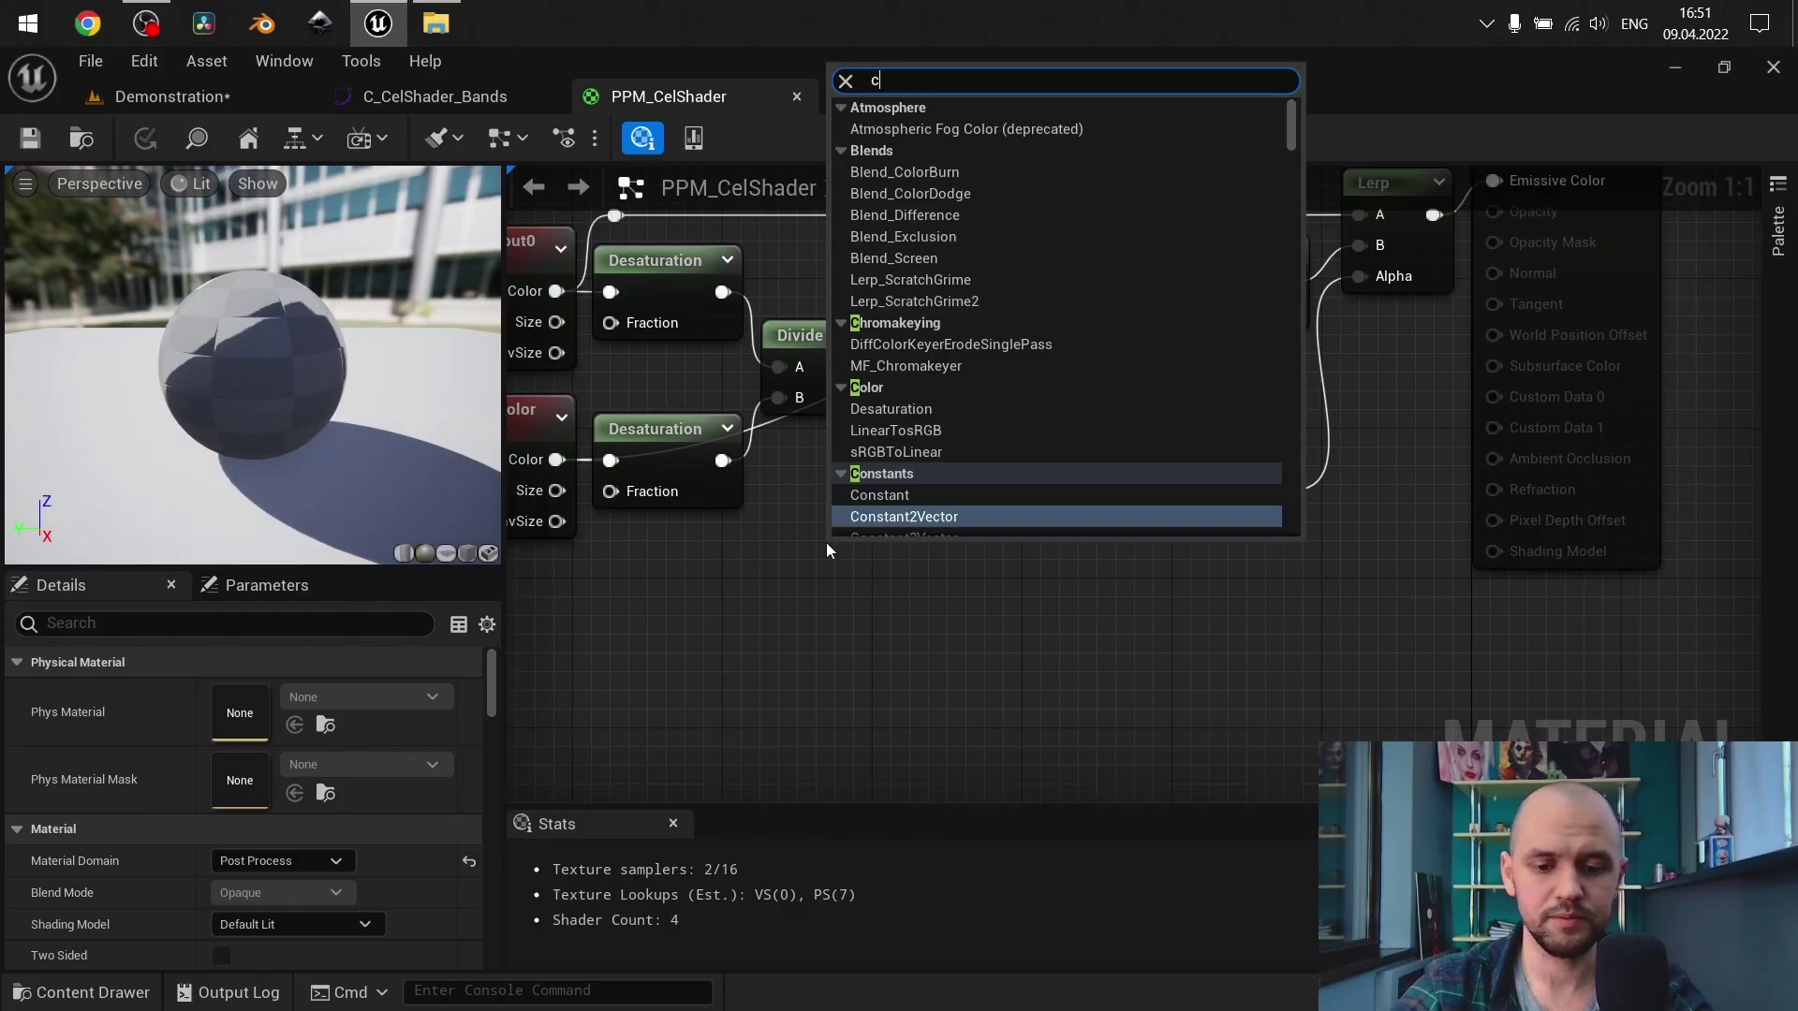
text(urve)
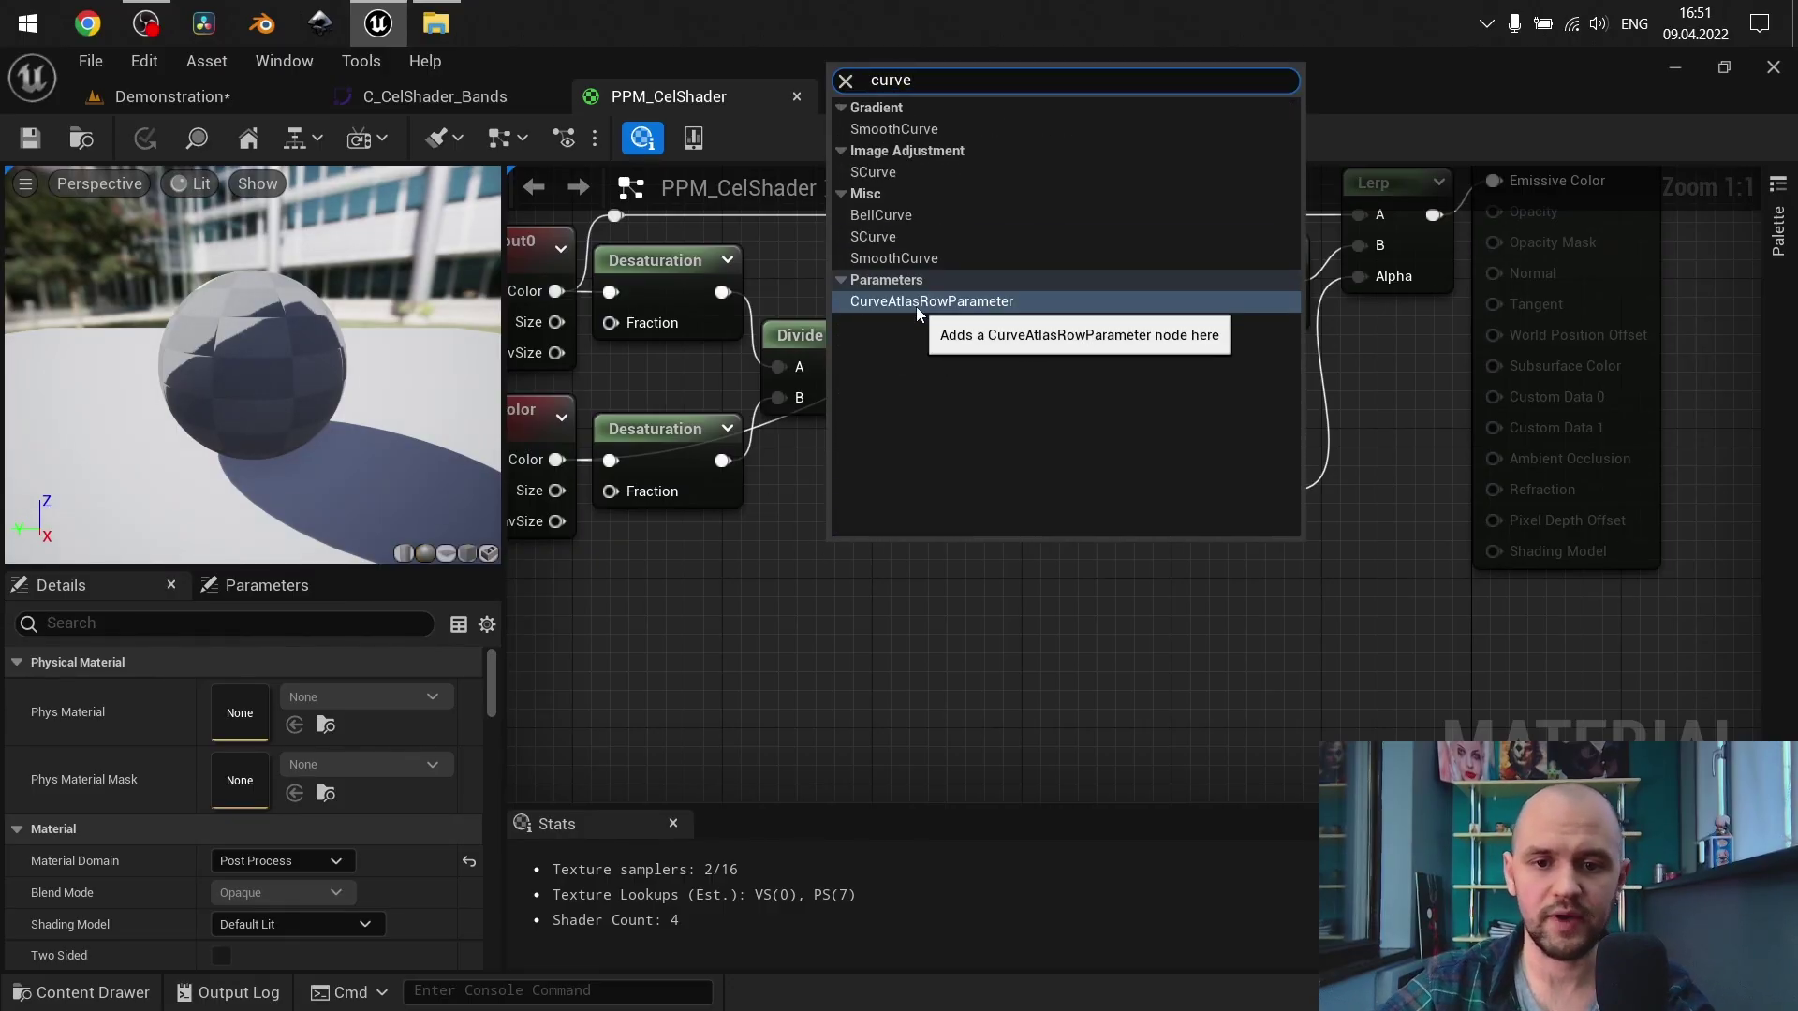
click(817, 497)
Review the CelShaderAtlas node's Atlas and Curve choices, leaving C_CelShader_Bands in place
click(942, 362)
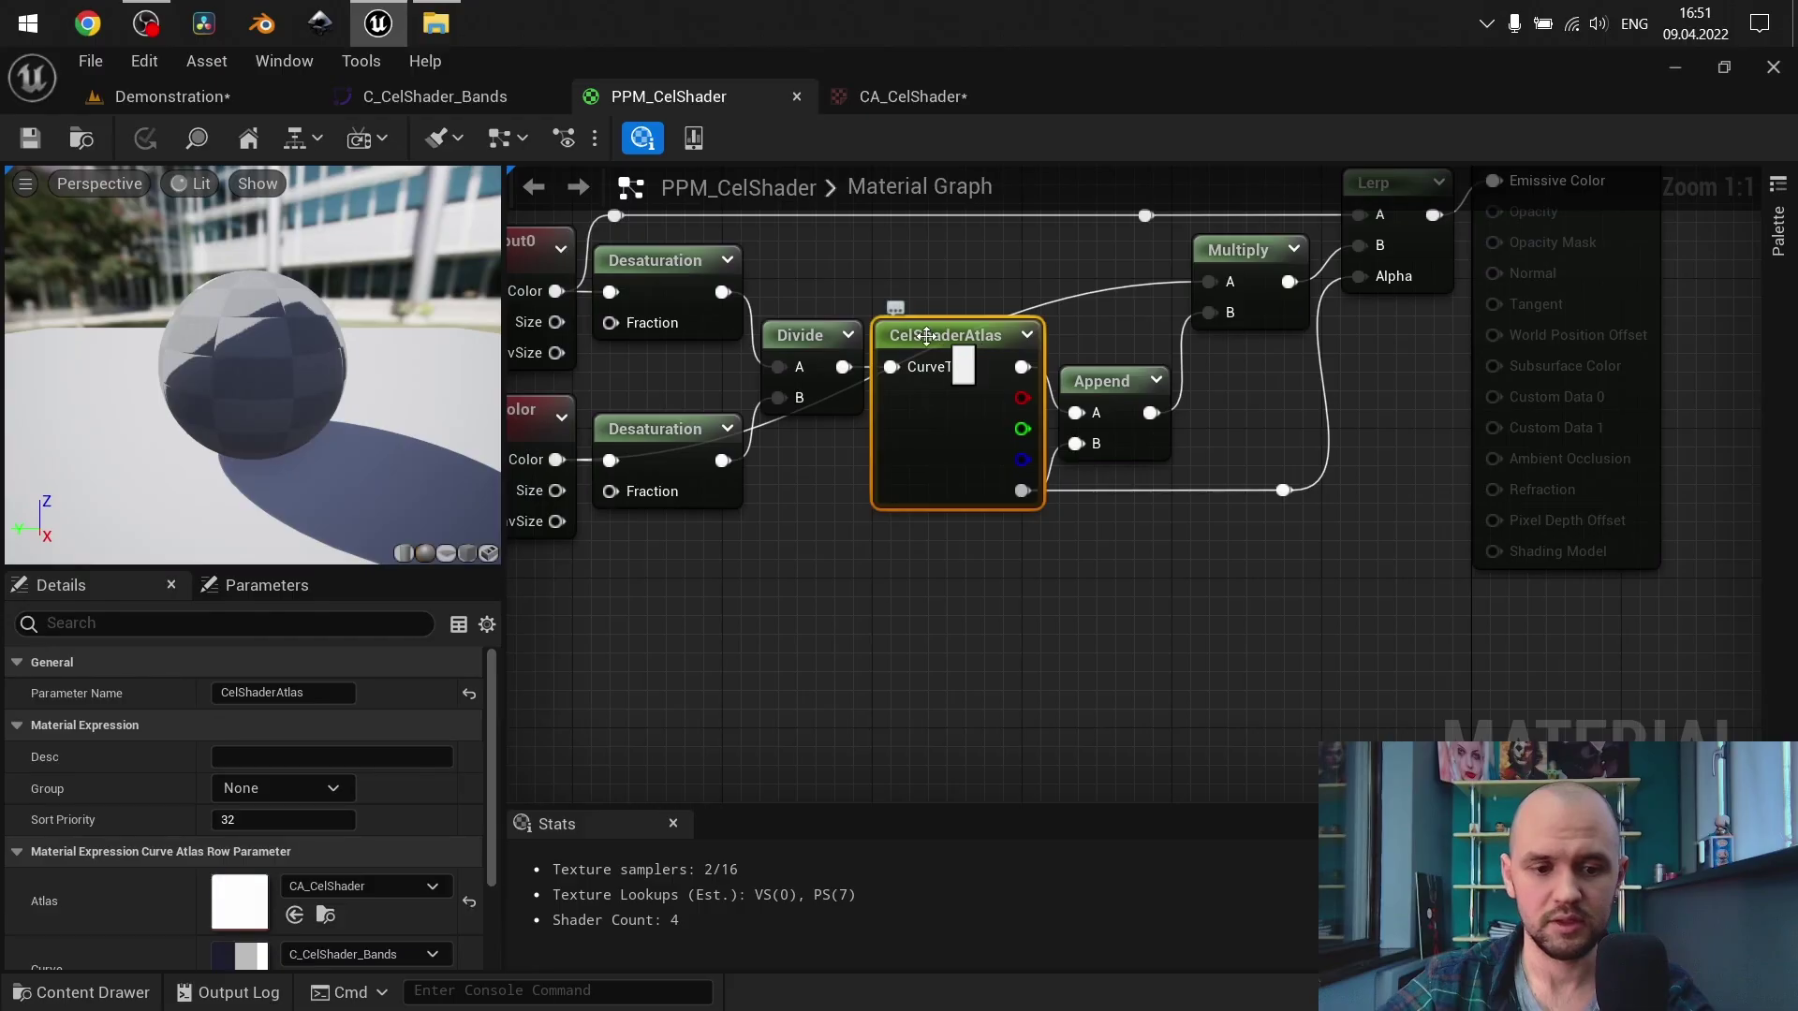
scroll(351, 817, down, 3)
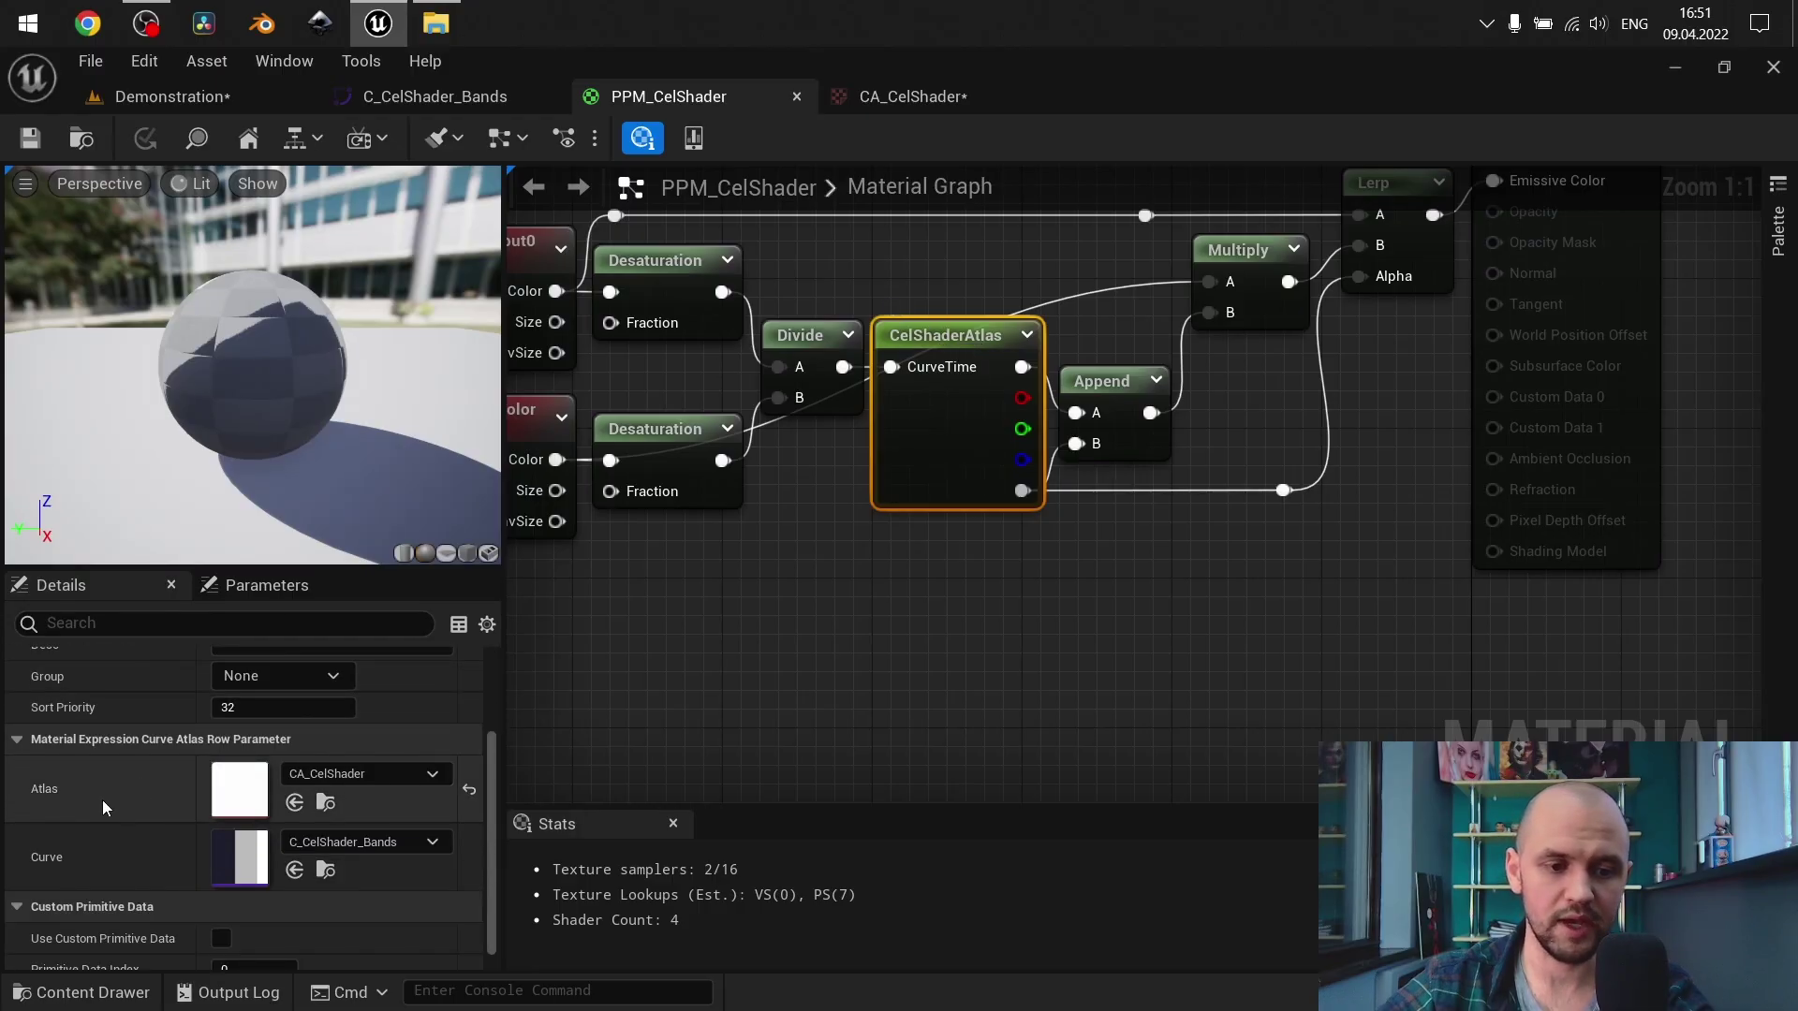
click(375, 774)
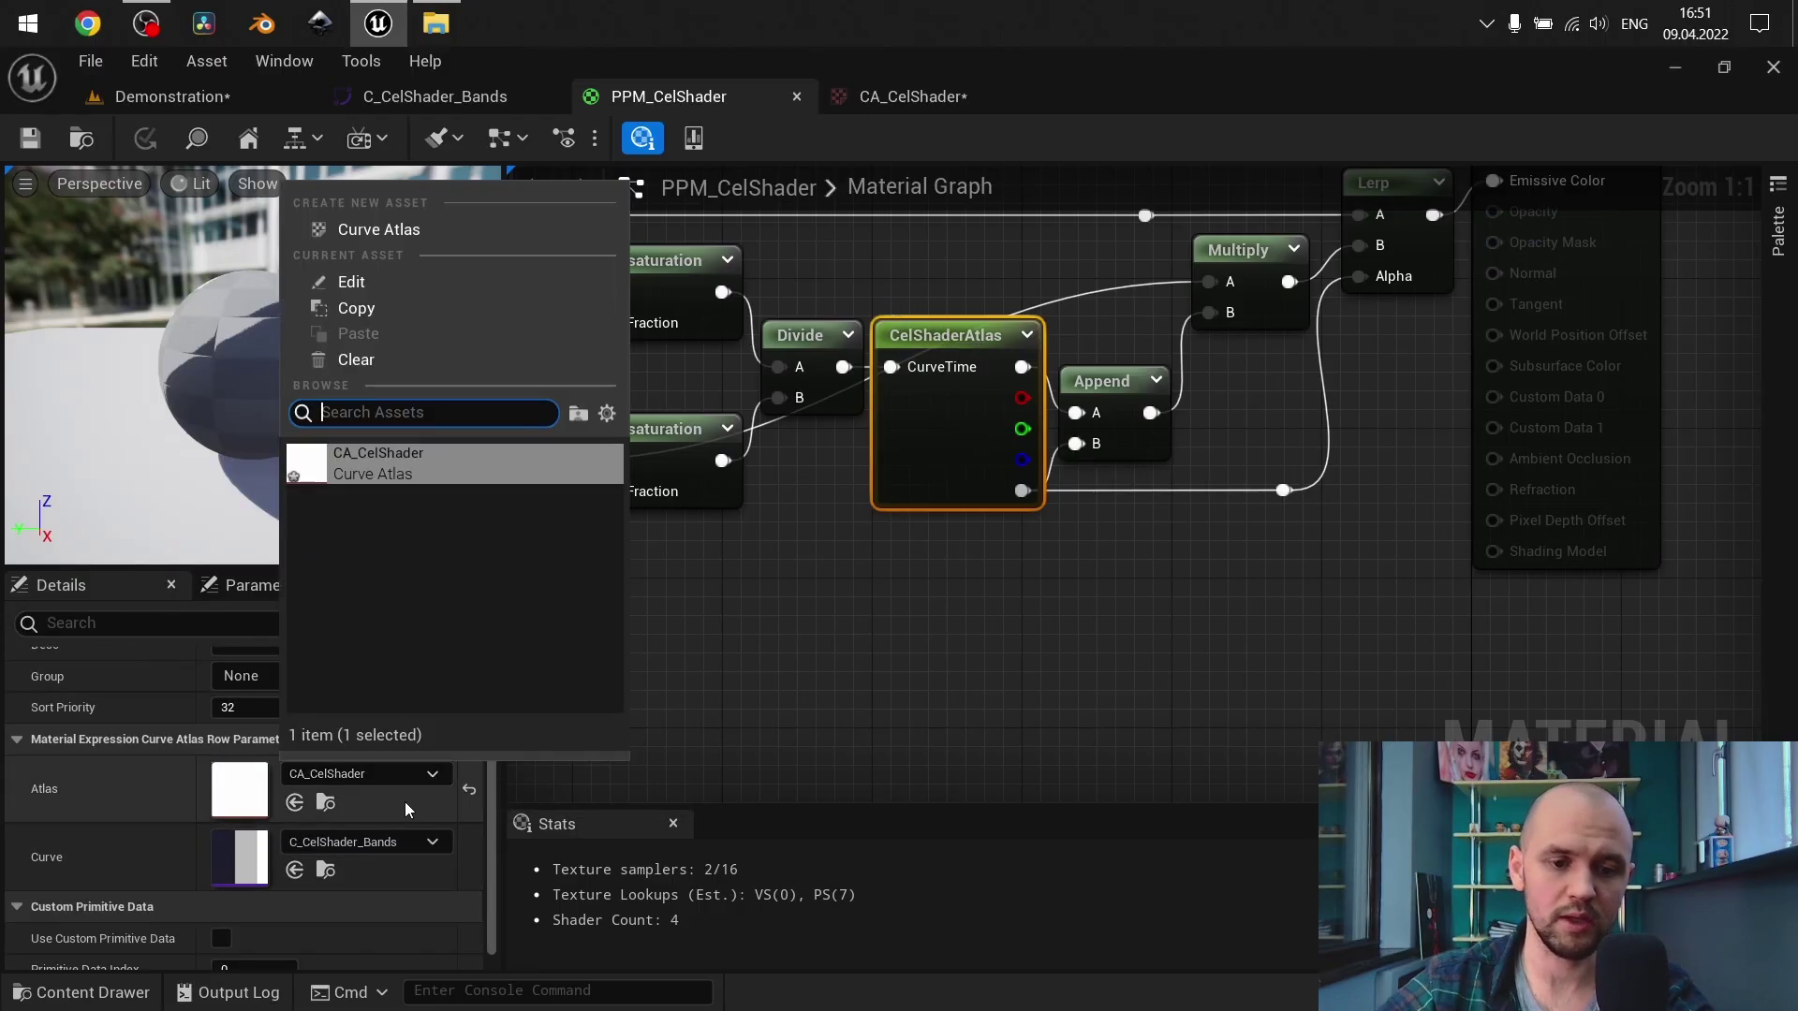
click(403, 842)
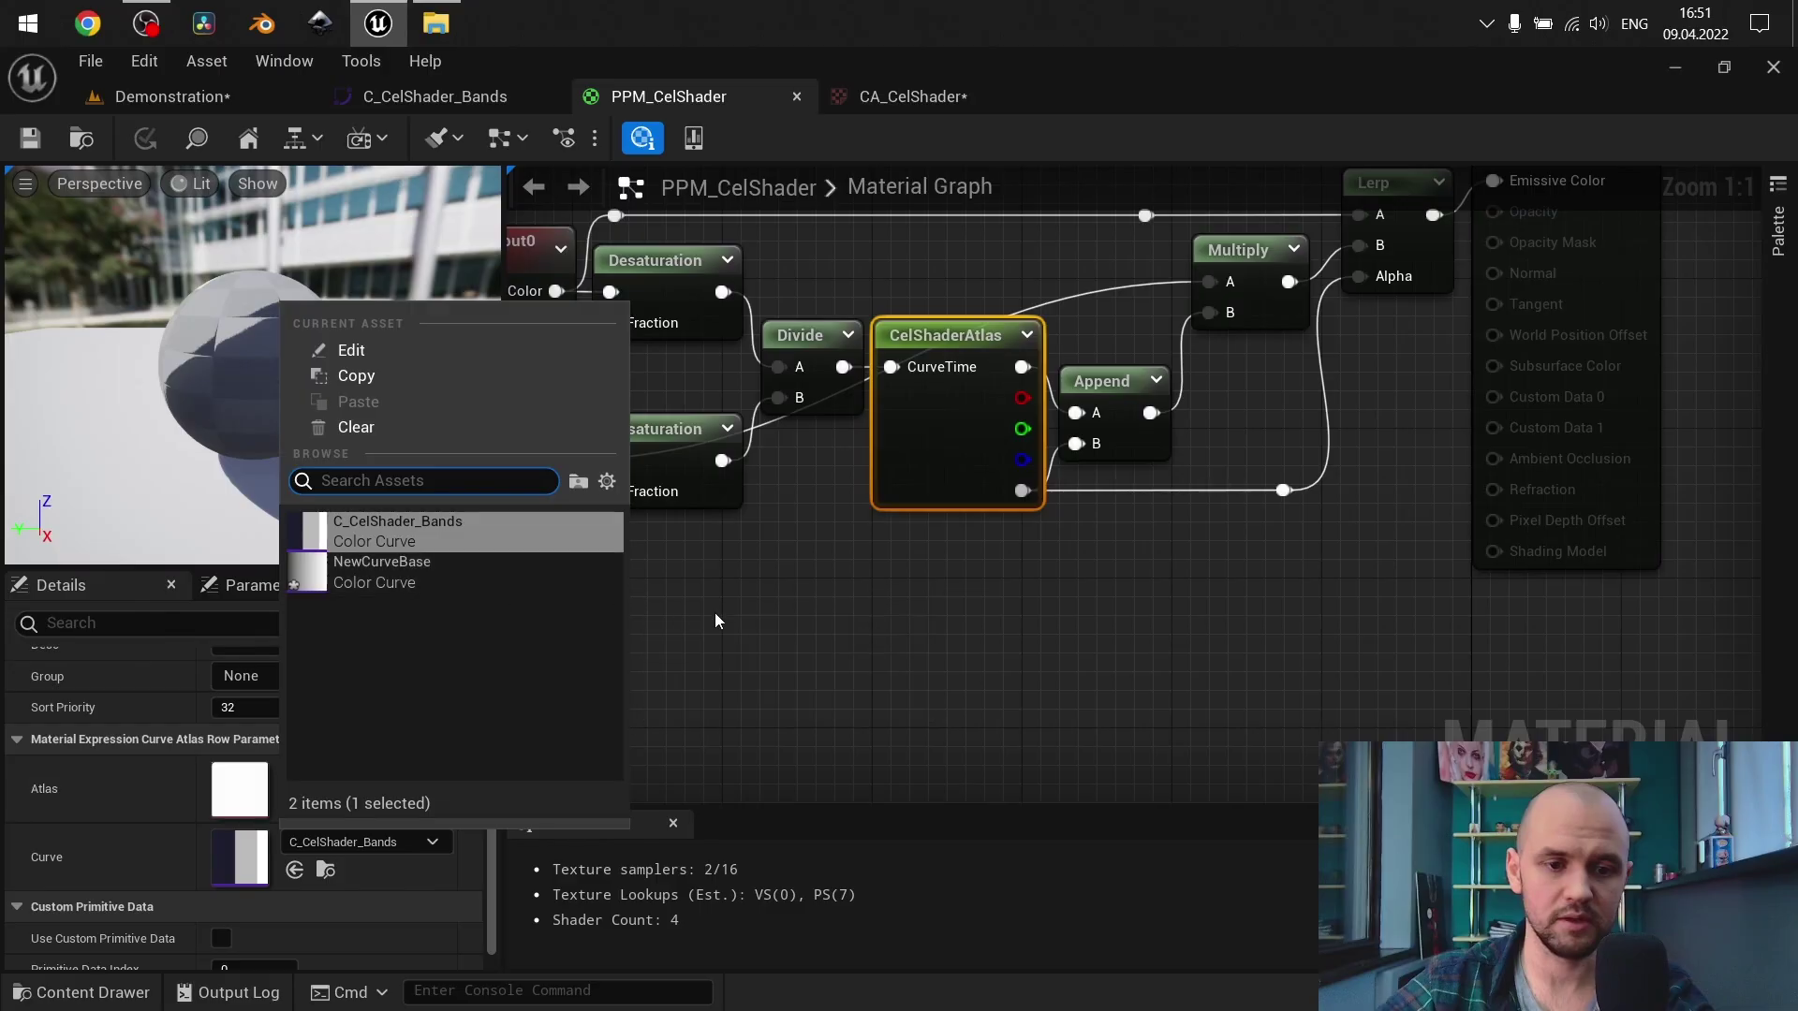
click(753, 633)
scroll(837, 586, down, 1)
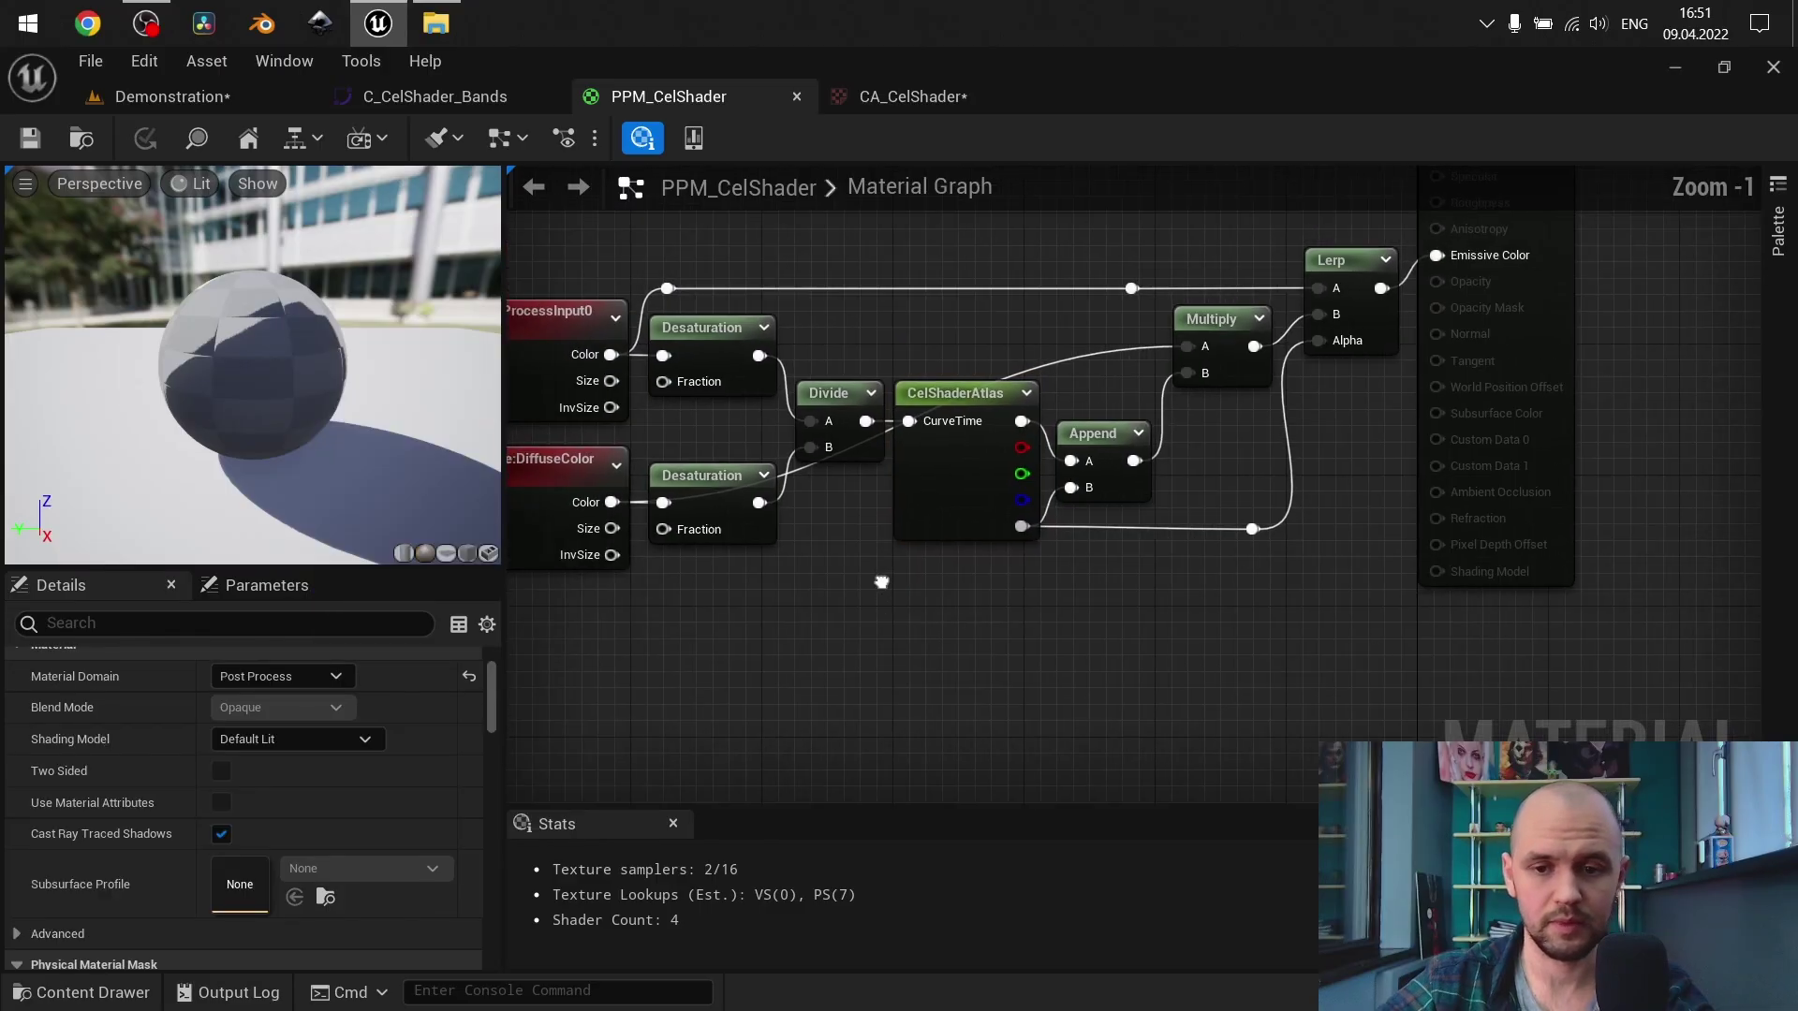
right_drag(923, 579, 962, 654)
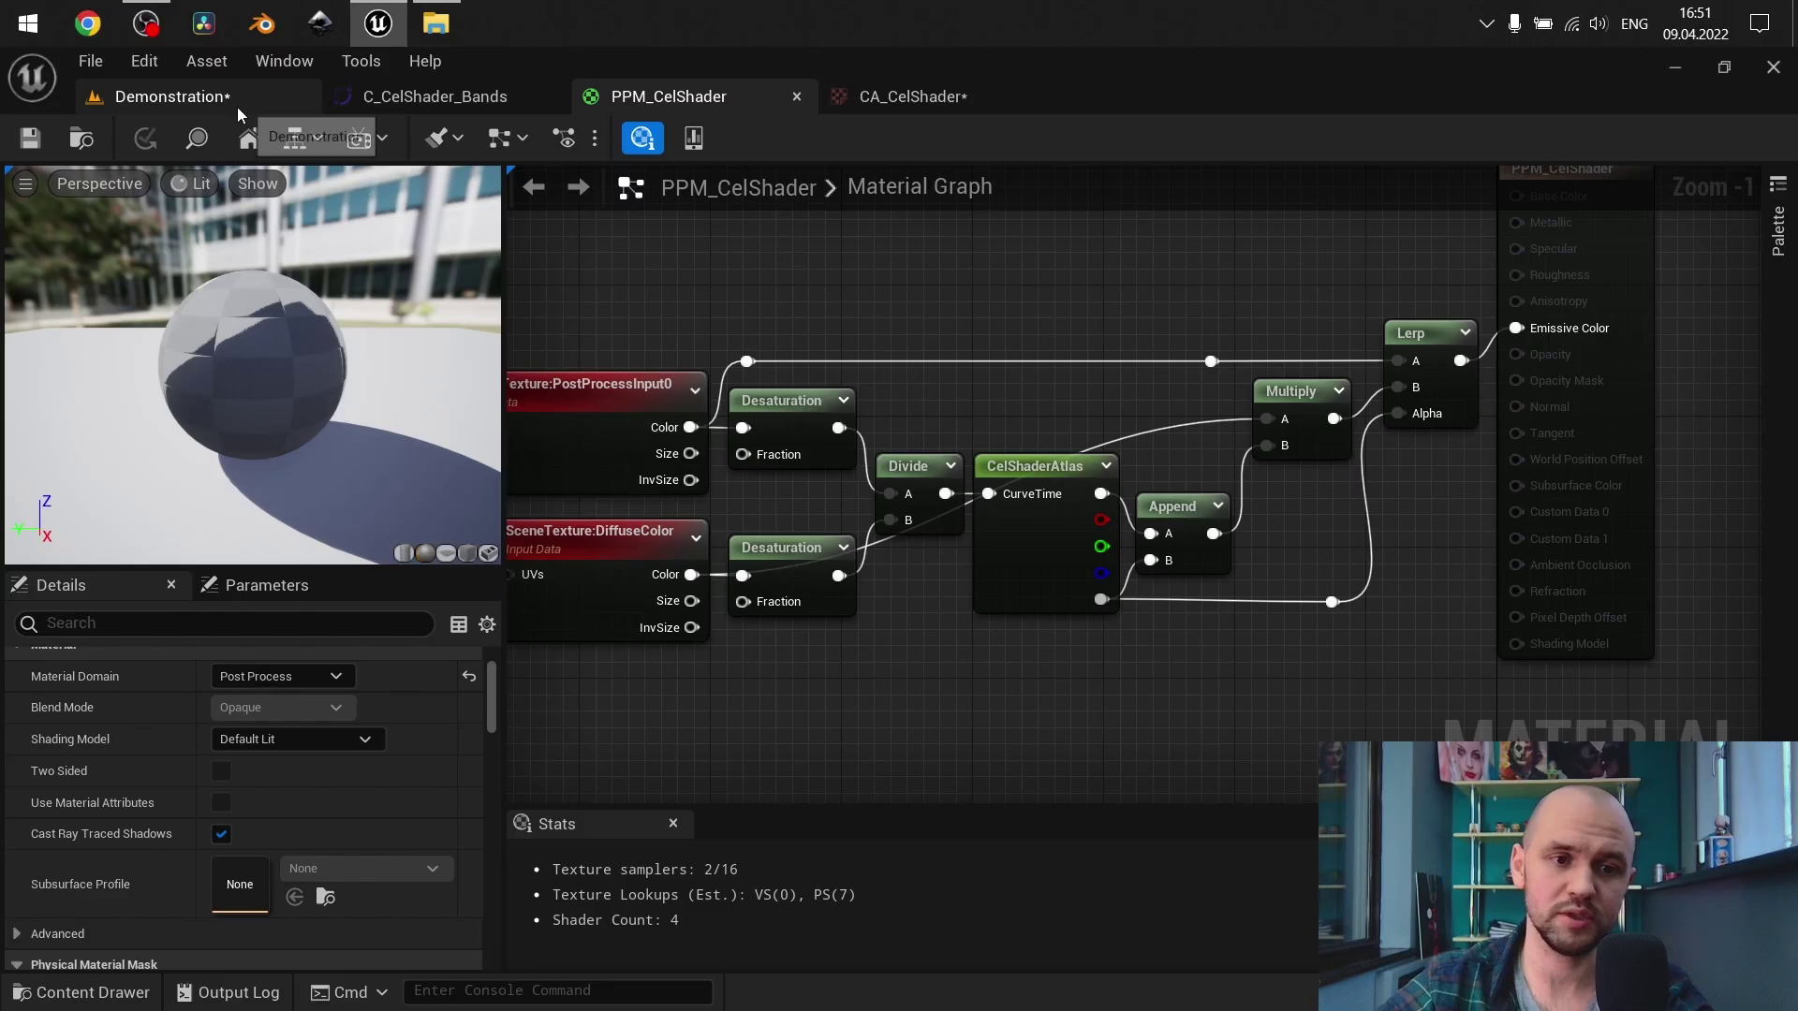
Open PPI_CelShader and override its CelShaderAtlas curve parameter with NewCurveBase
click(173, 96)
key(ctrl+space)
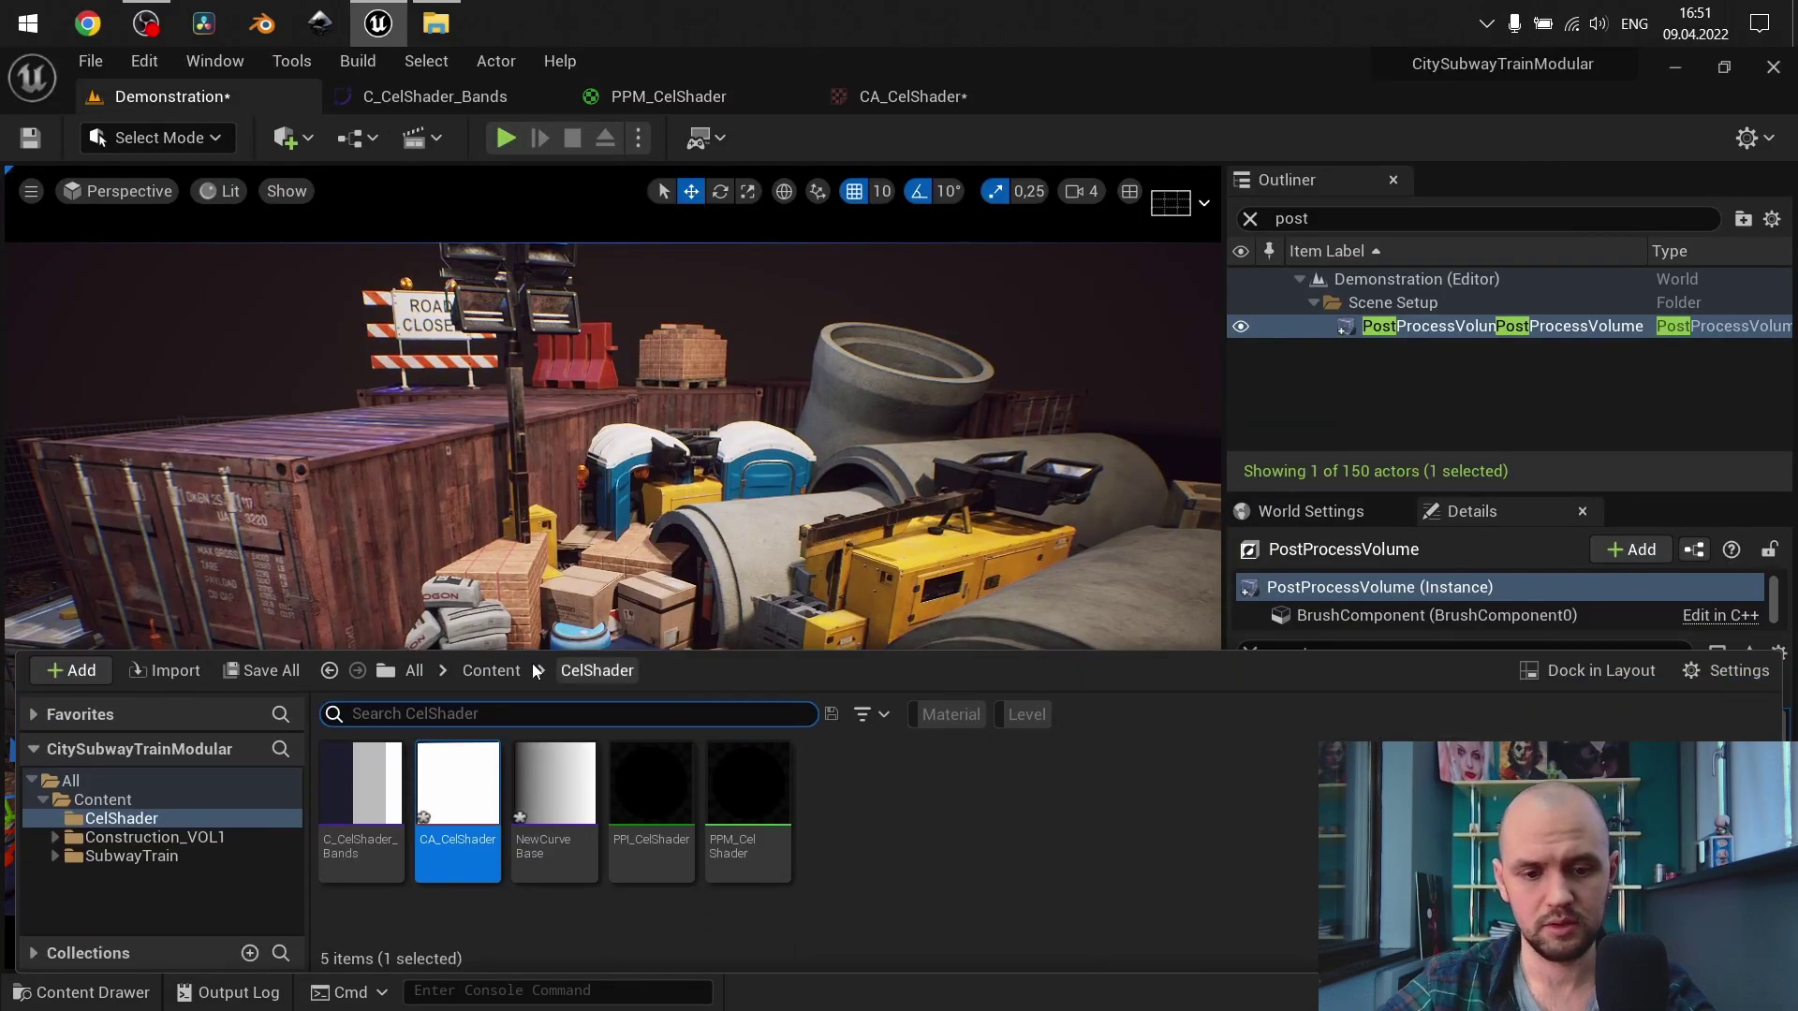
double_click(754, 822)
click(157, 97)
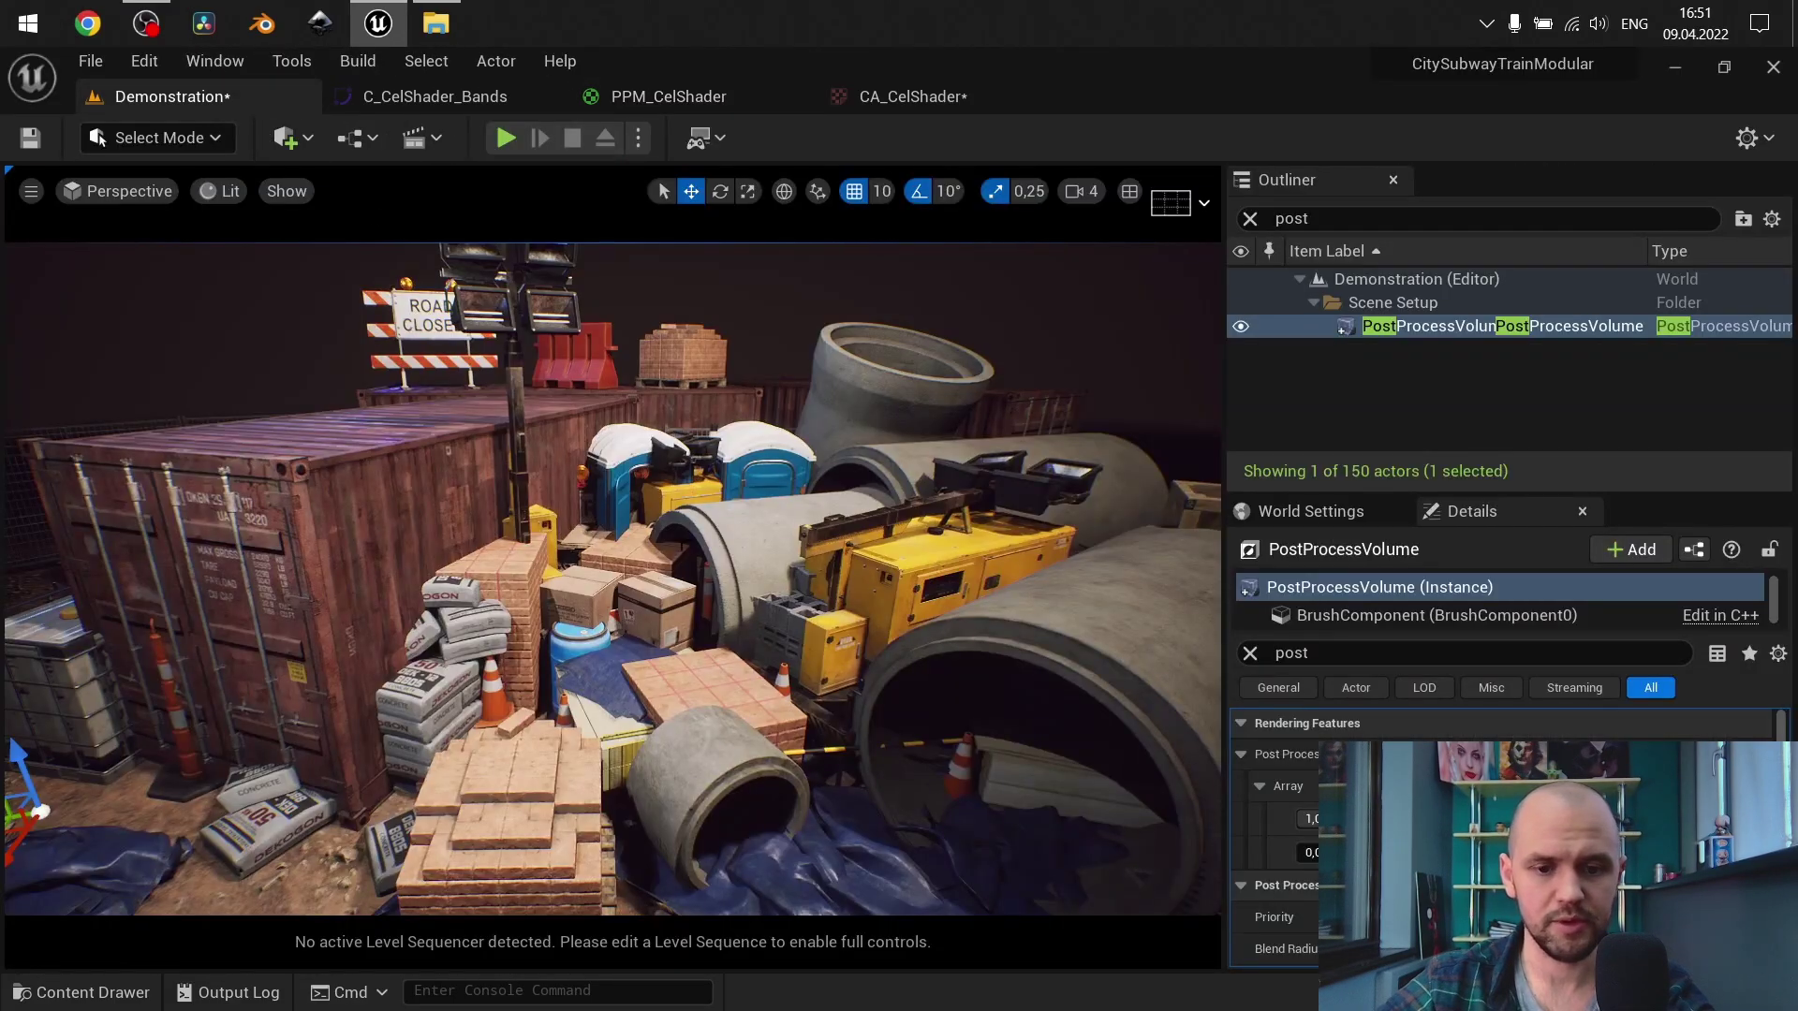
key(ctrl+space)
double_click(670, 777)
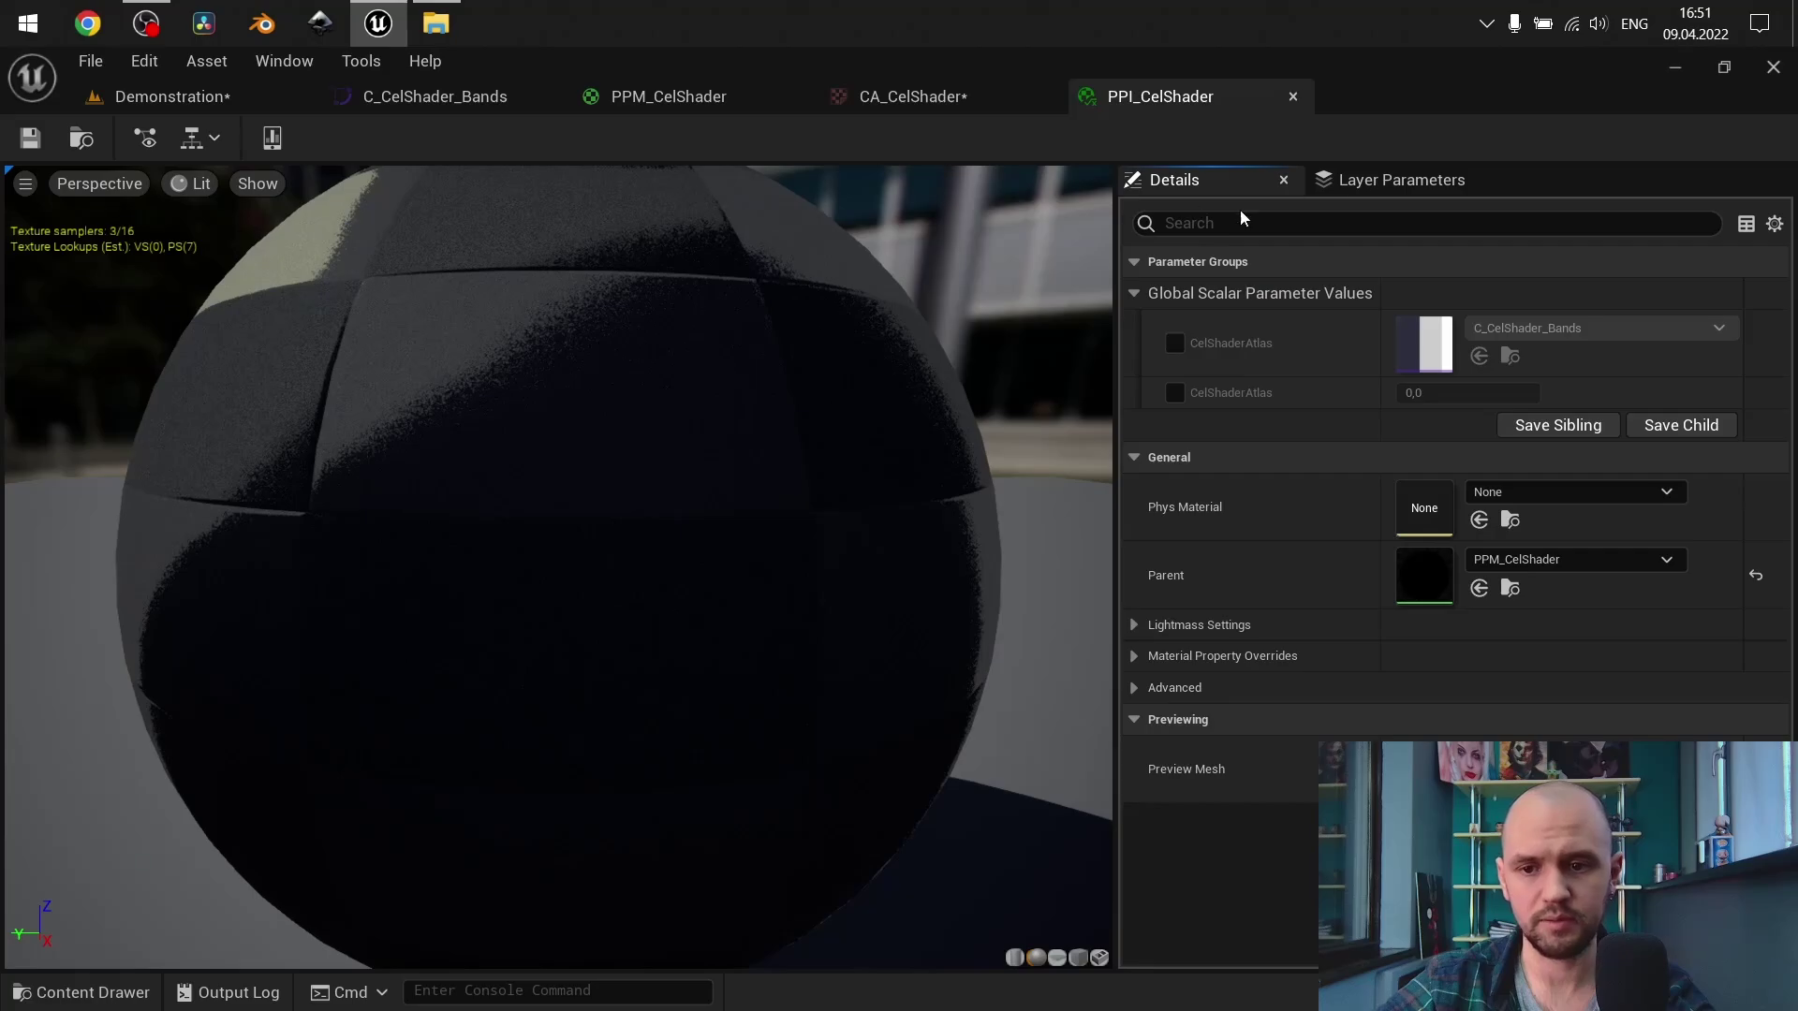
click(1175, 344)
click(1515, 330)
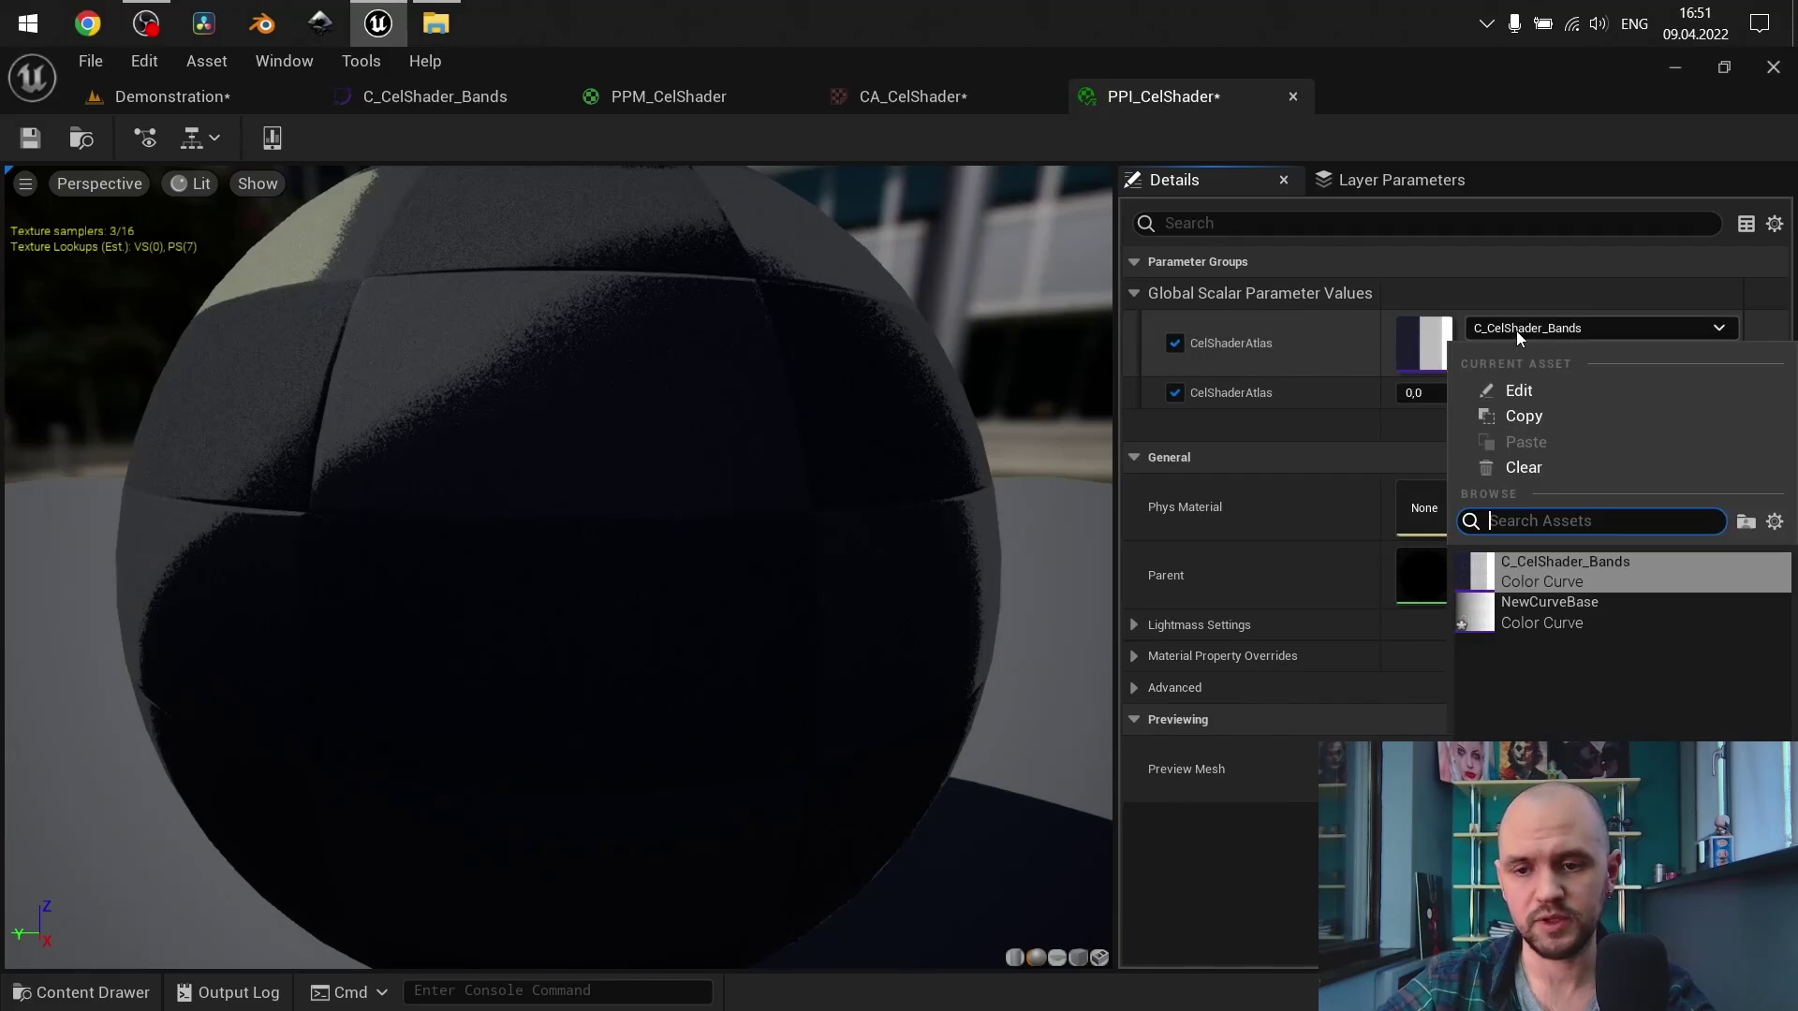
click(1525, 603)
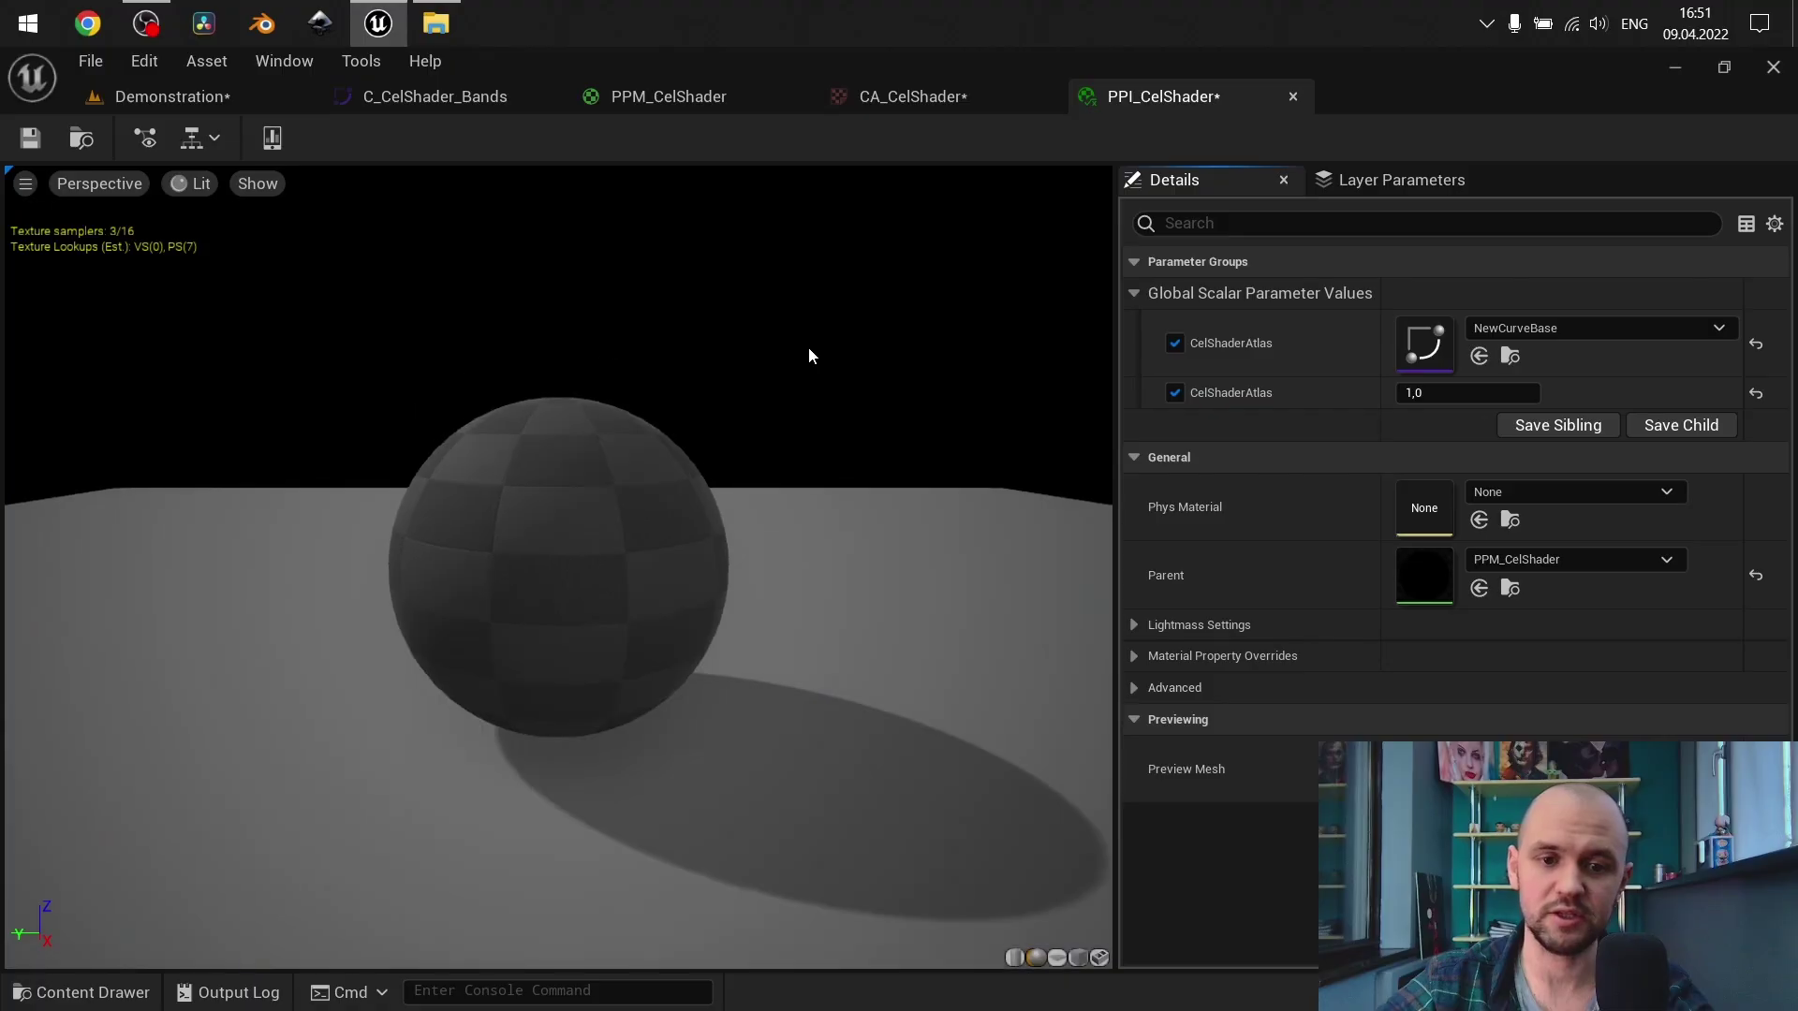
Set the level's second post-process array value from 0 to 1 and check the PPI_CelShader preview
click(178, 97)
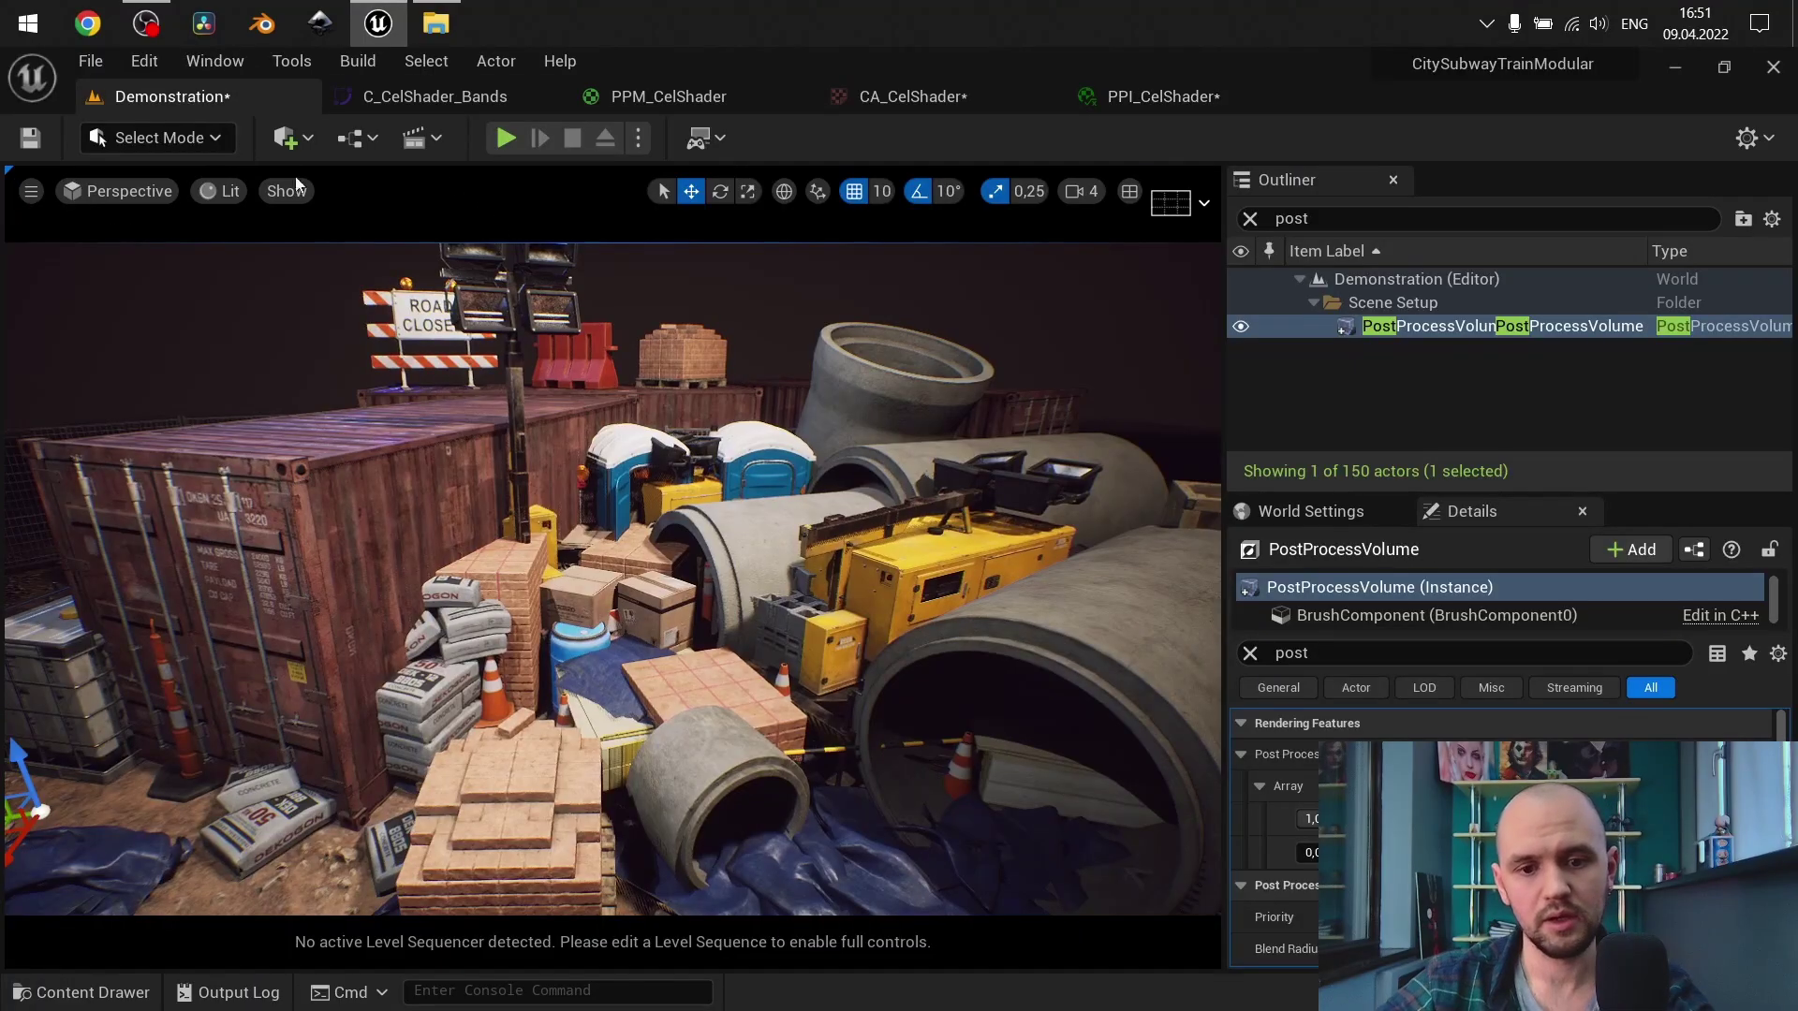
scroll(876, 429, down, 4)
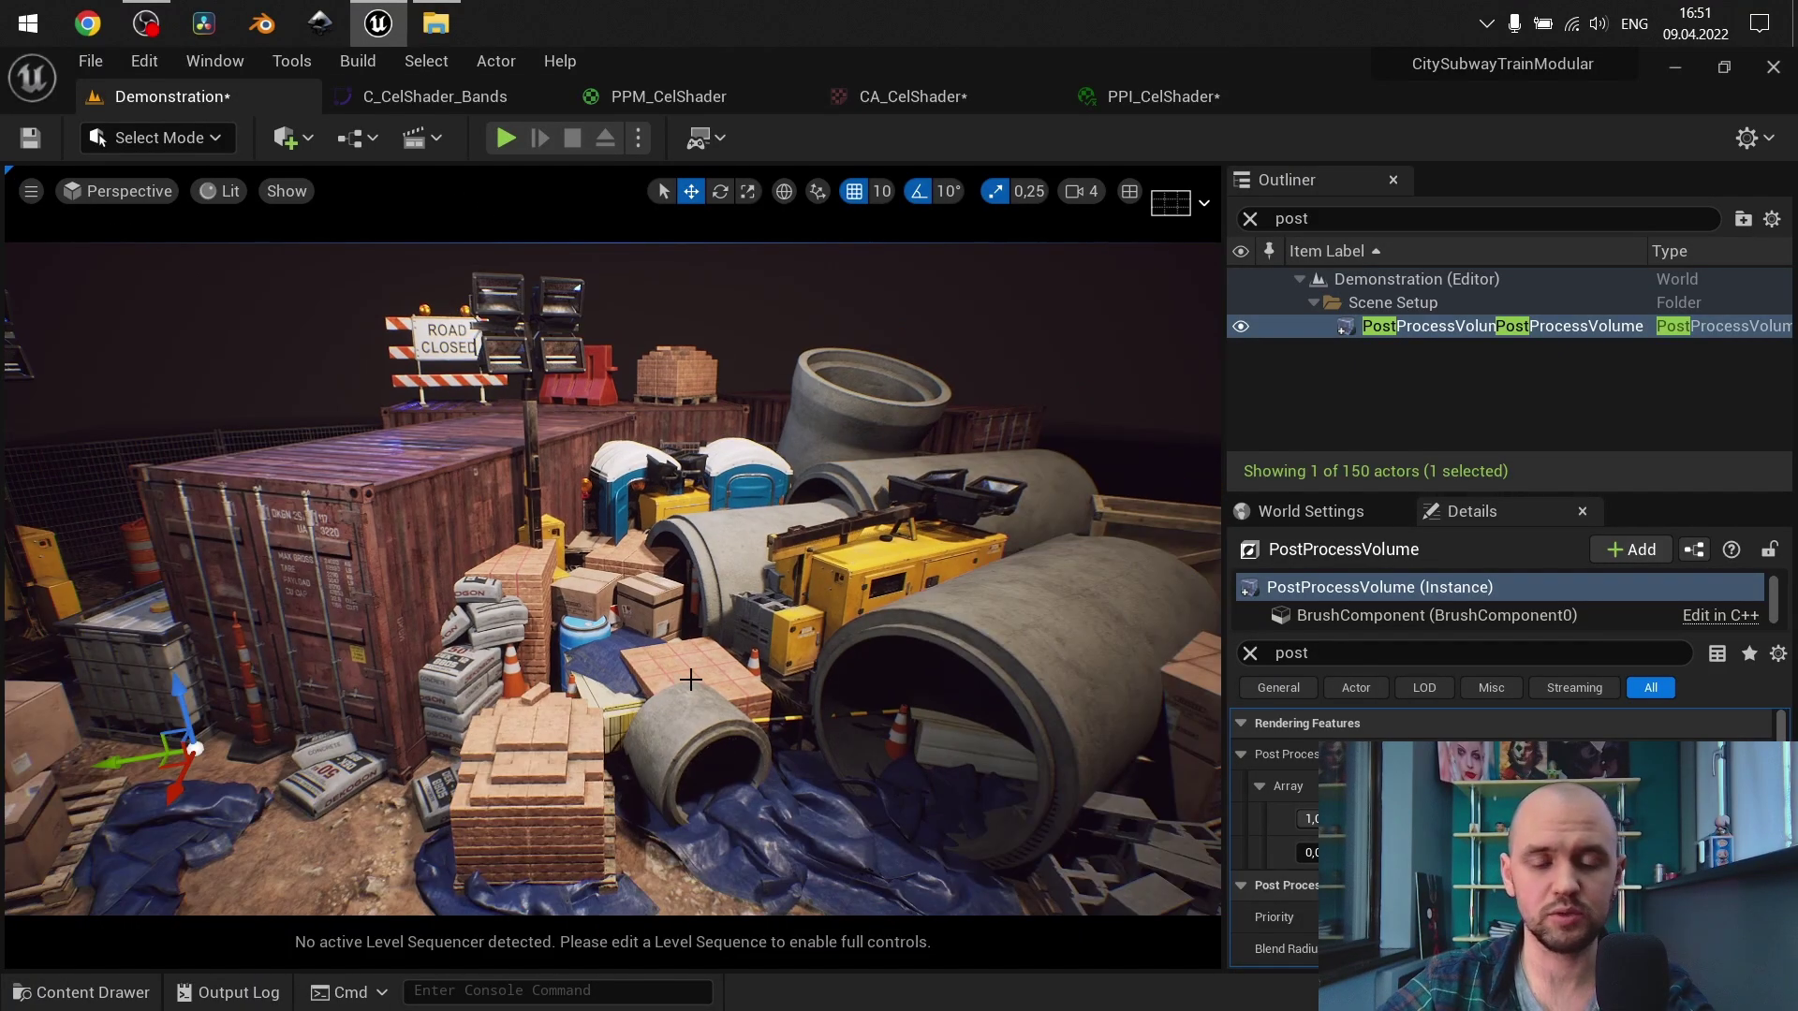
click(1309, 852)
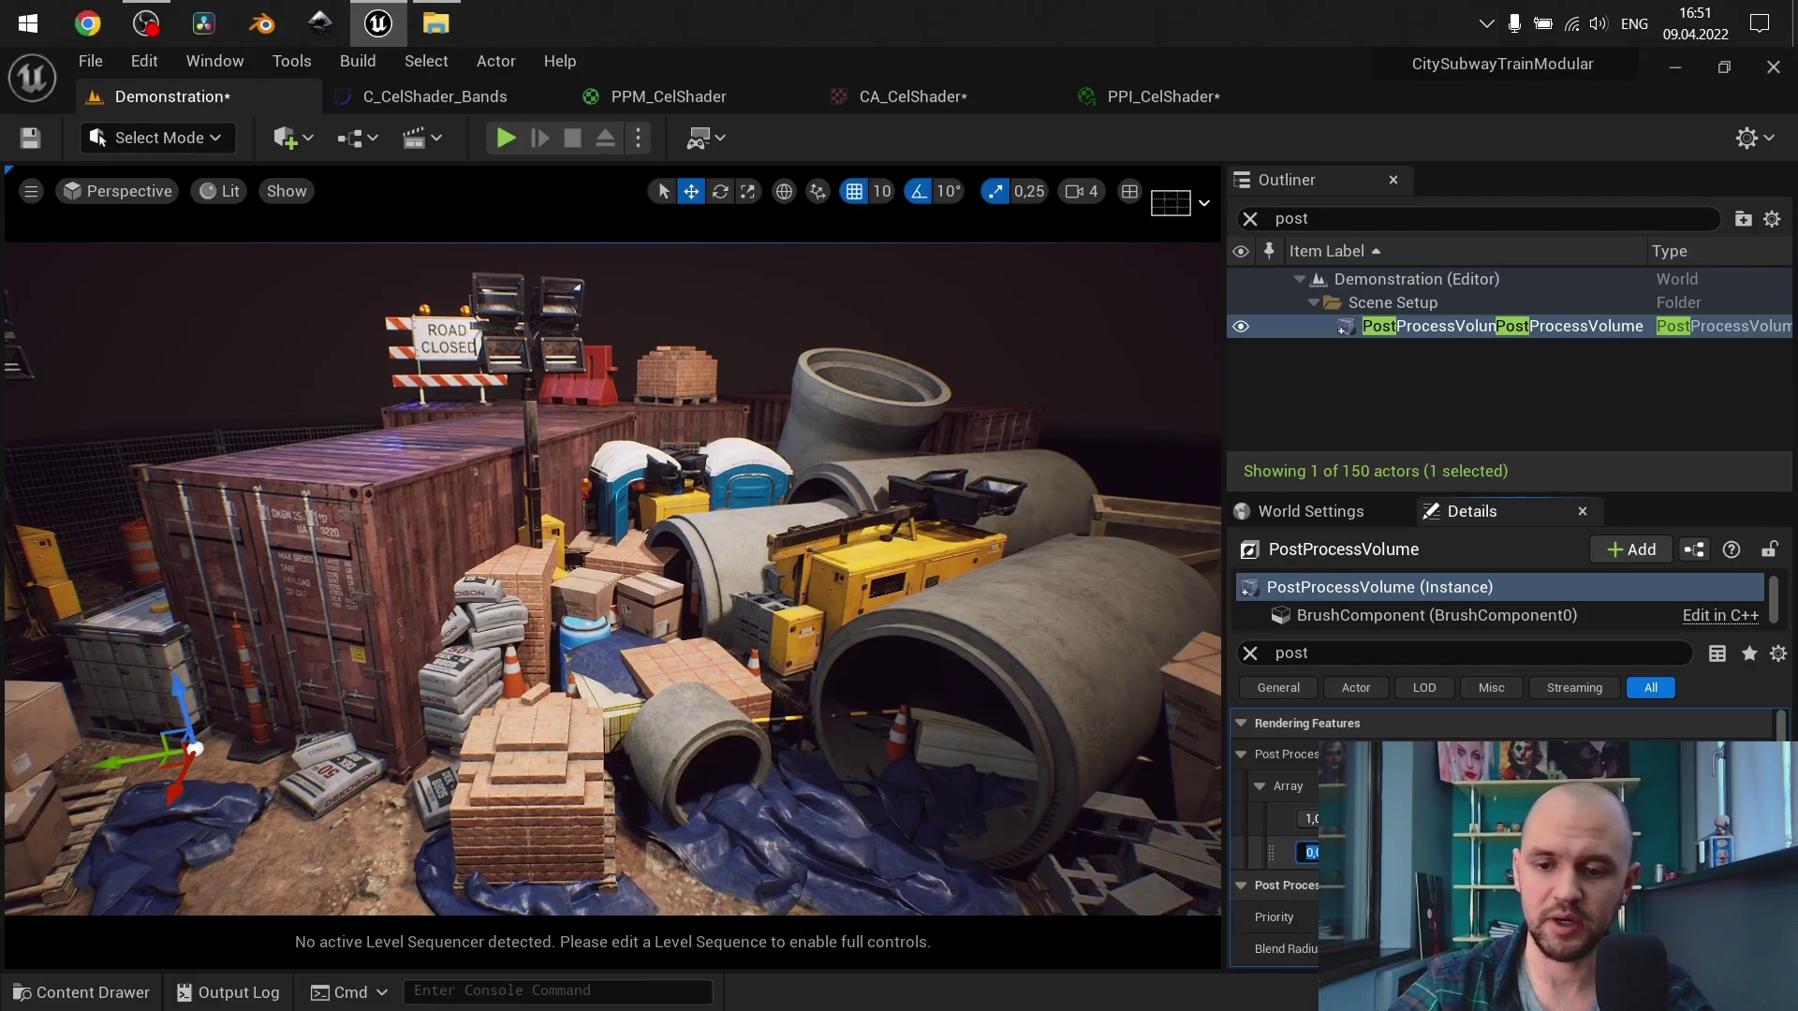
text(1)
key(Return)
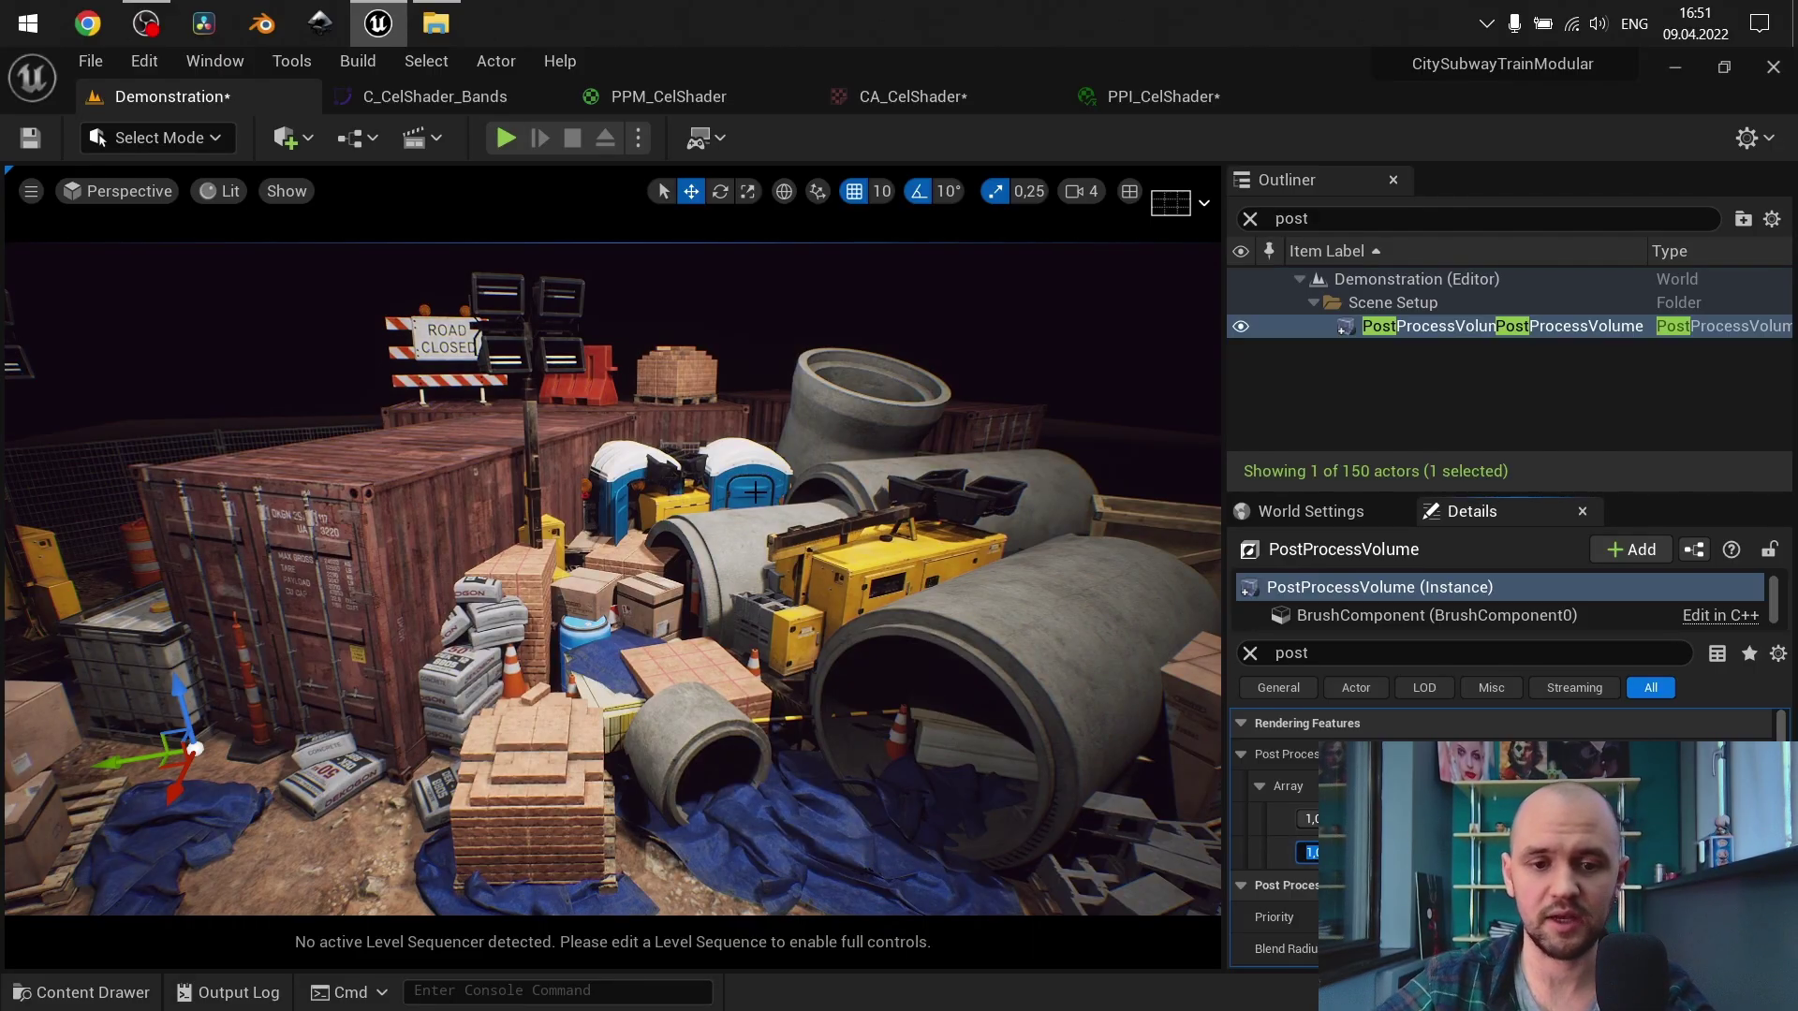
click(1165, 99)
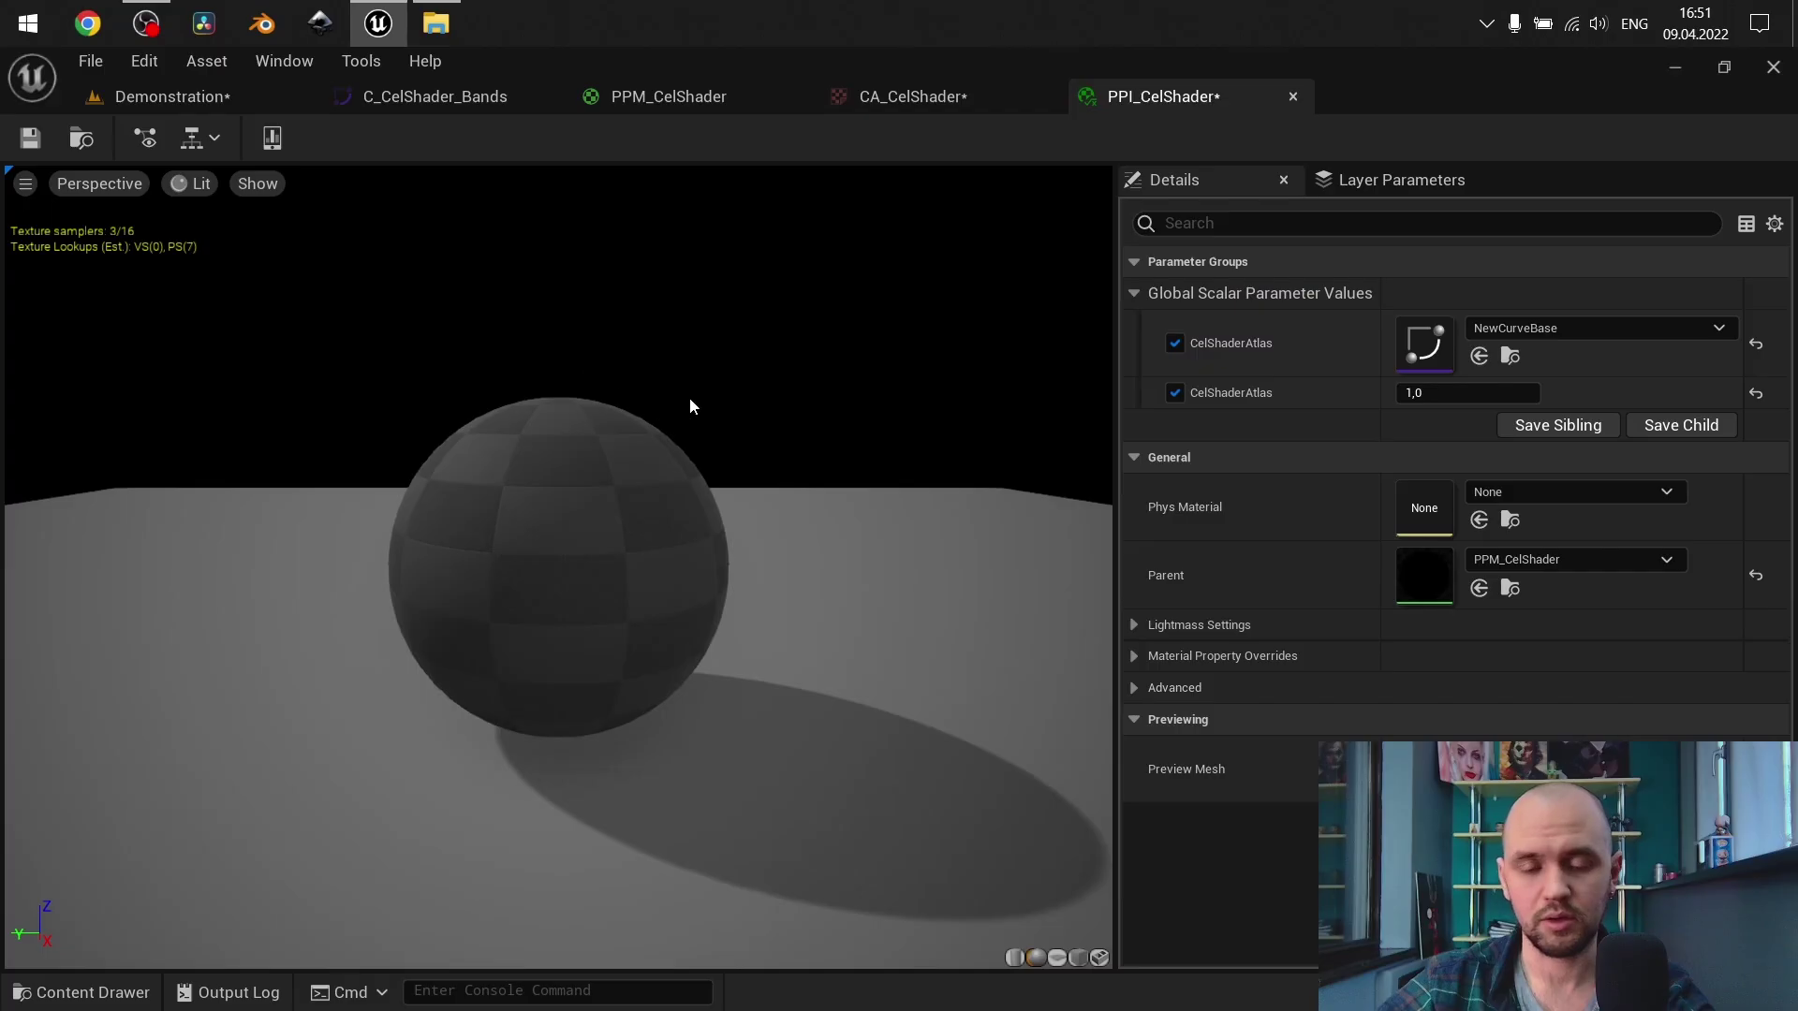
click(167, 97)
key(ctrl+space)
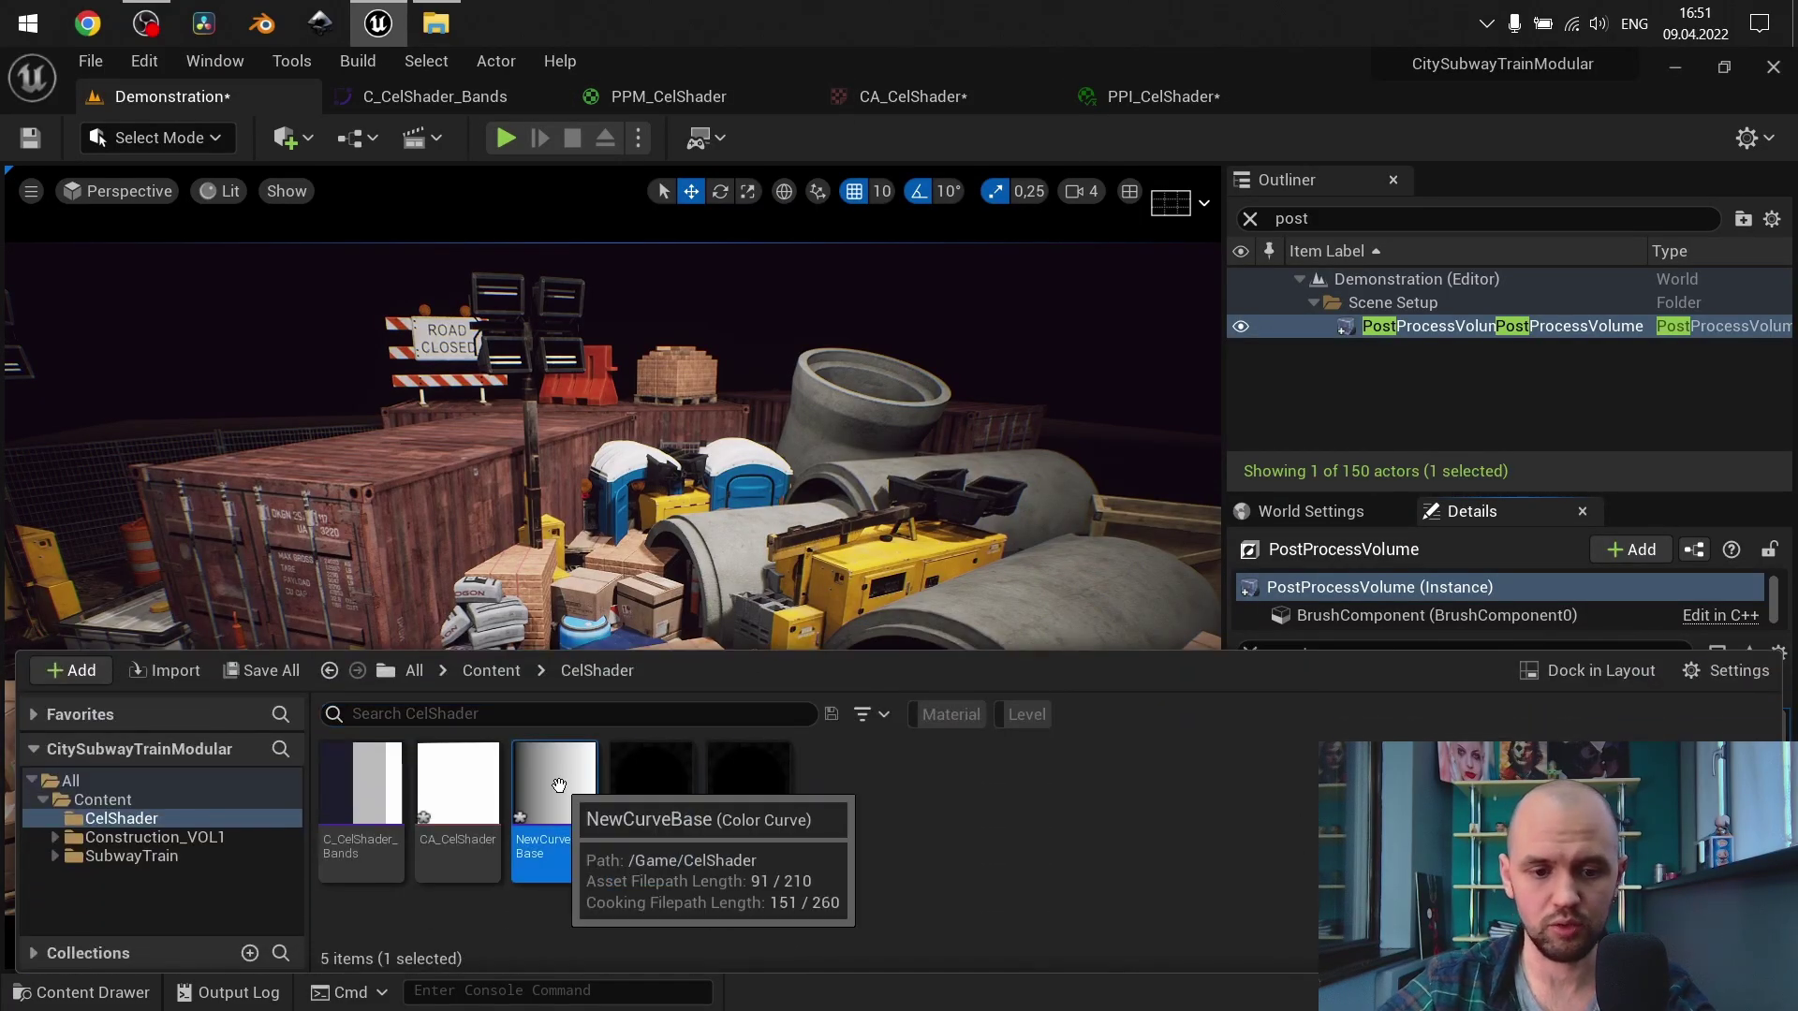
Open NewCurveBase and add colour stops at about 0.2, just before 0.5, and 0.75
double_click(561, 796)
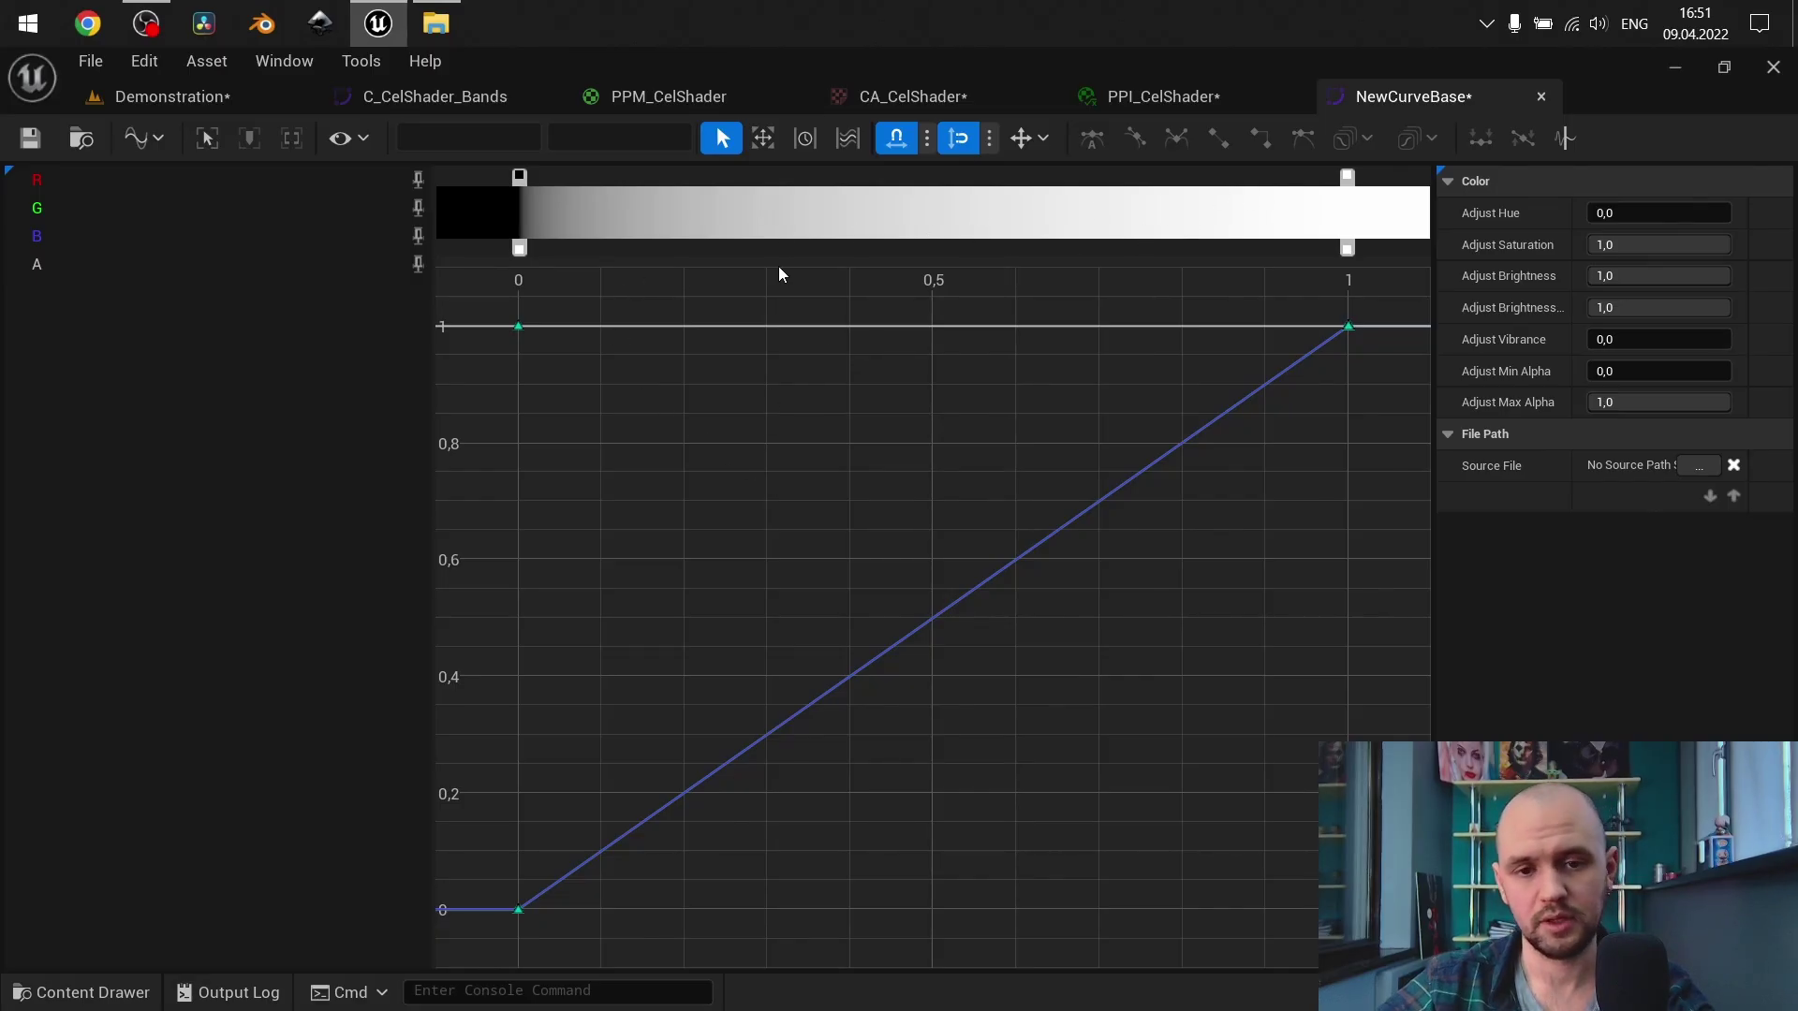
click(689, 178)
click(913, 180)
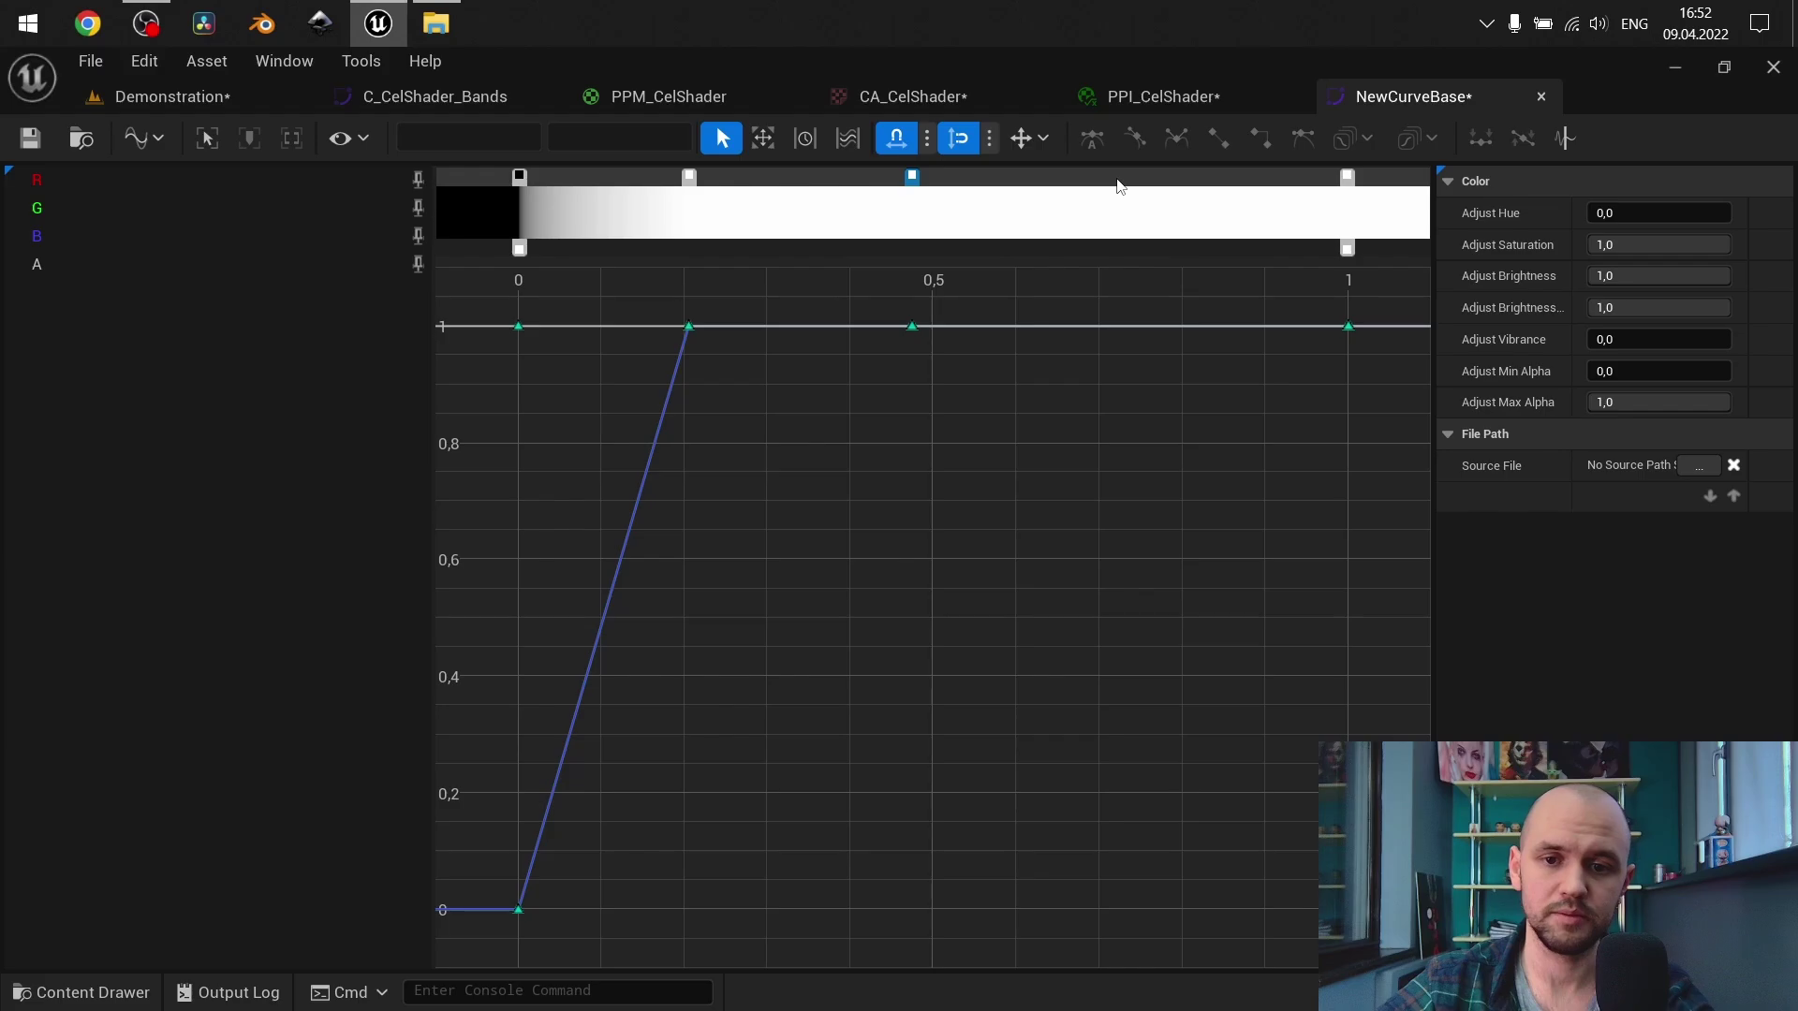
click(1117, 179)
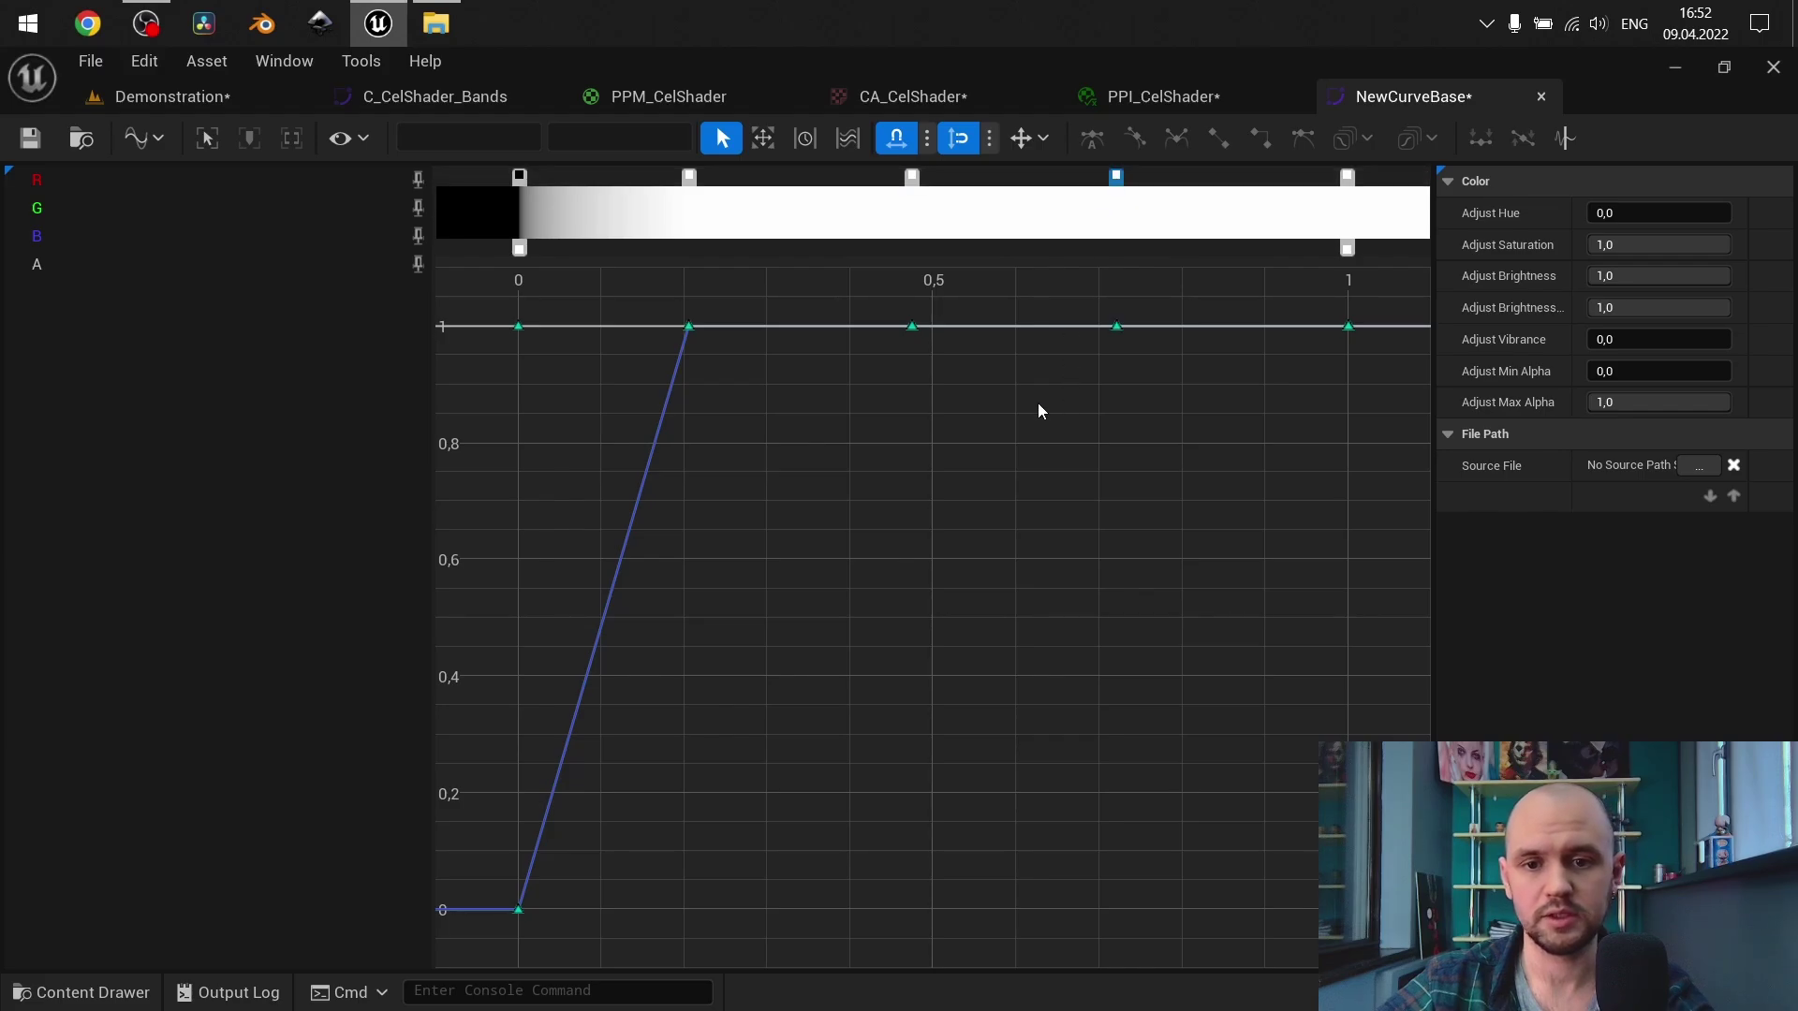
click(690, 178)
click(912, 177)
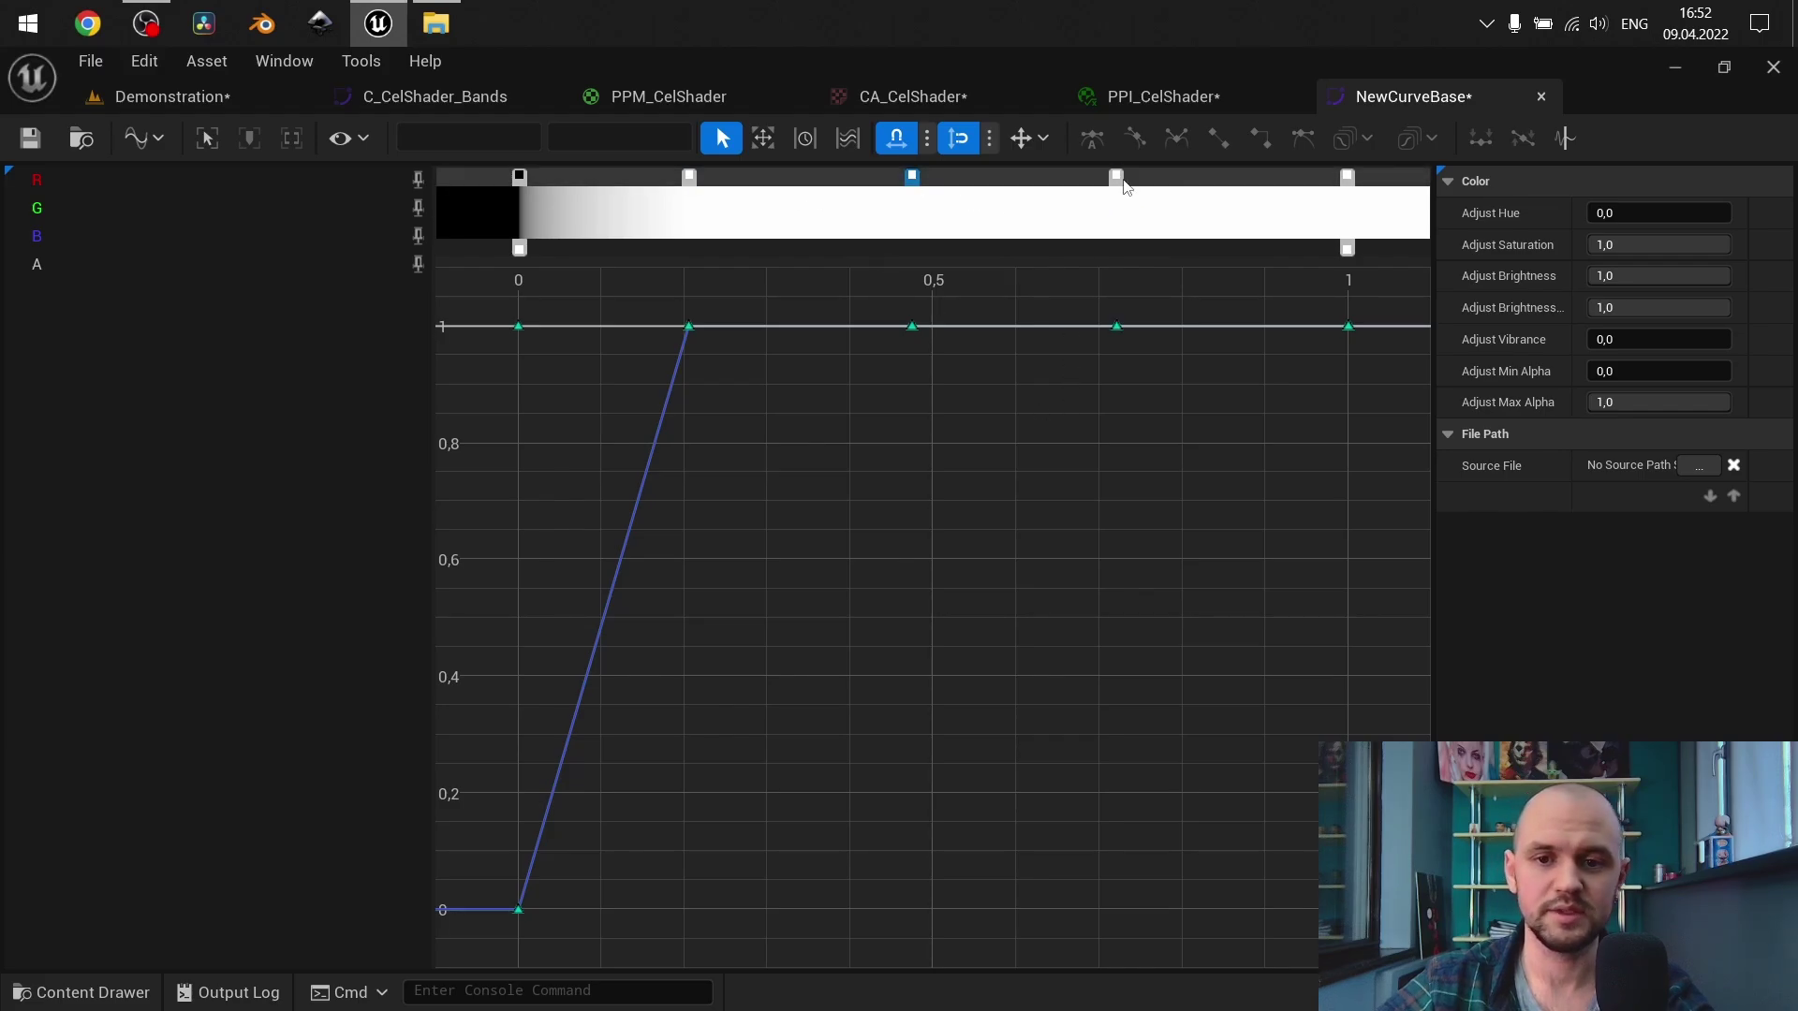
Add matching alpha stops at about 0.2, the middle and 0.75
double_click(689, 250)
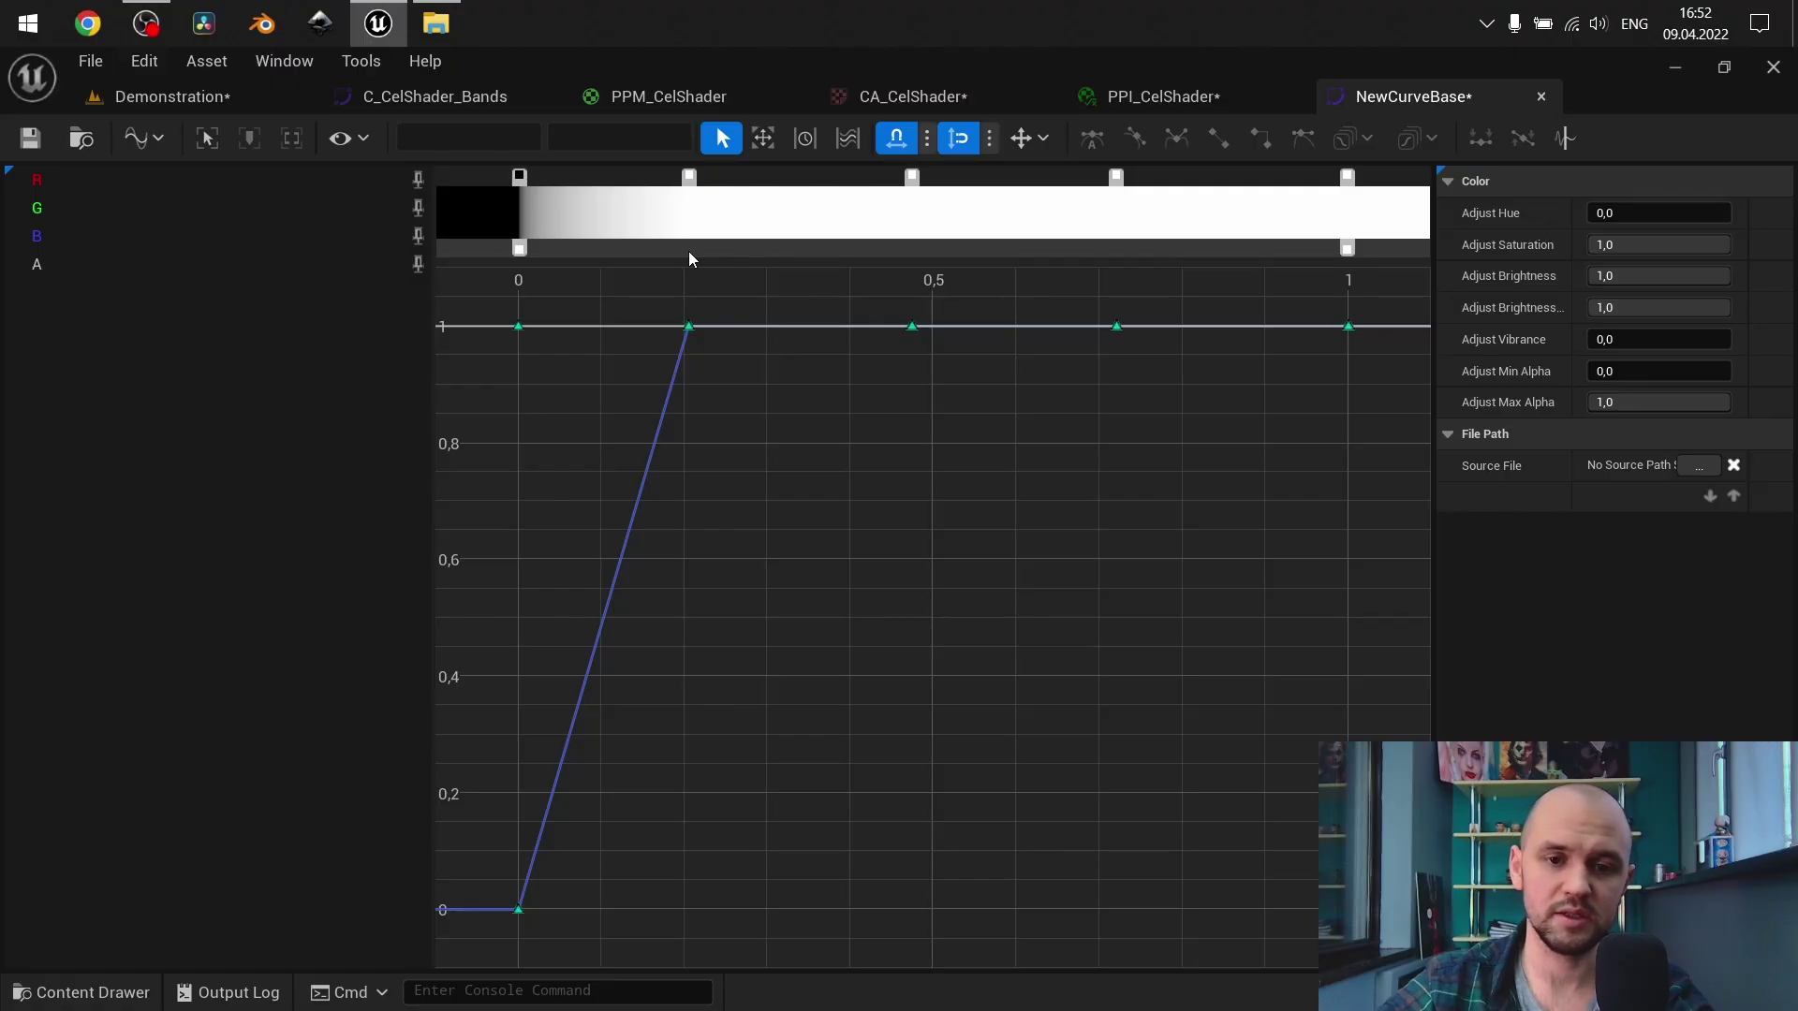
click(916, 249)
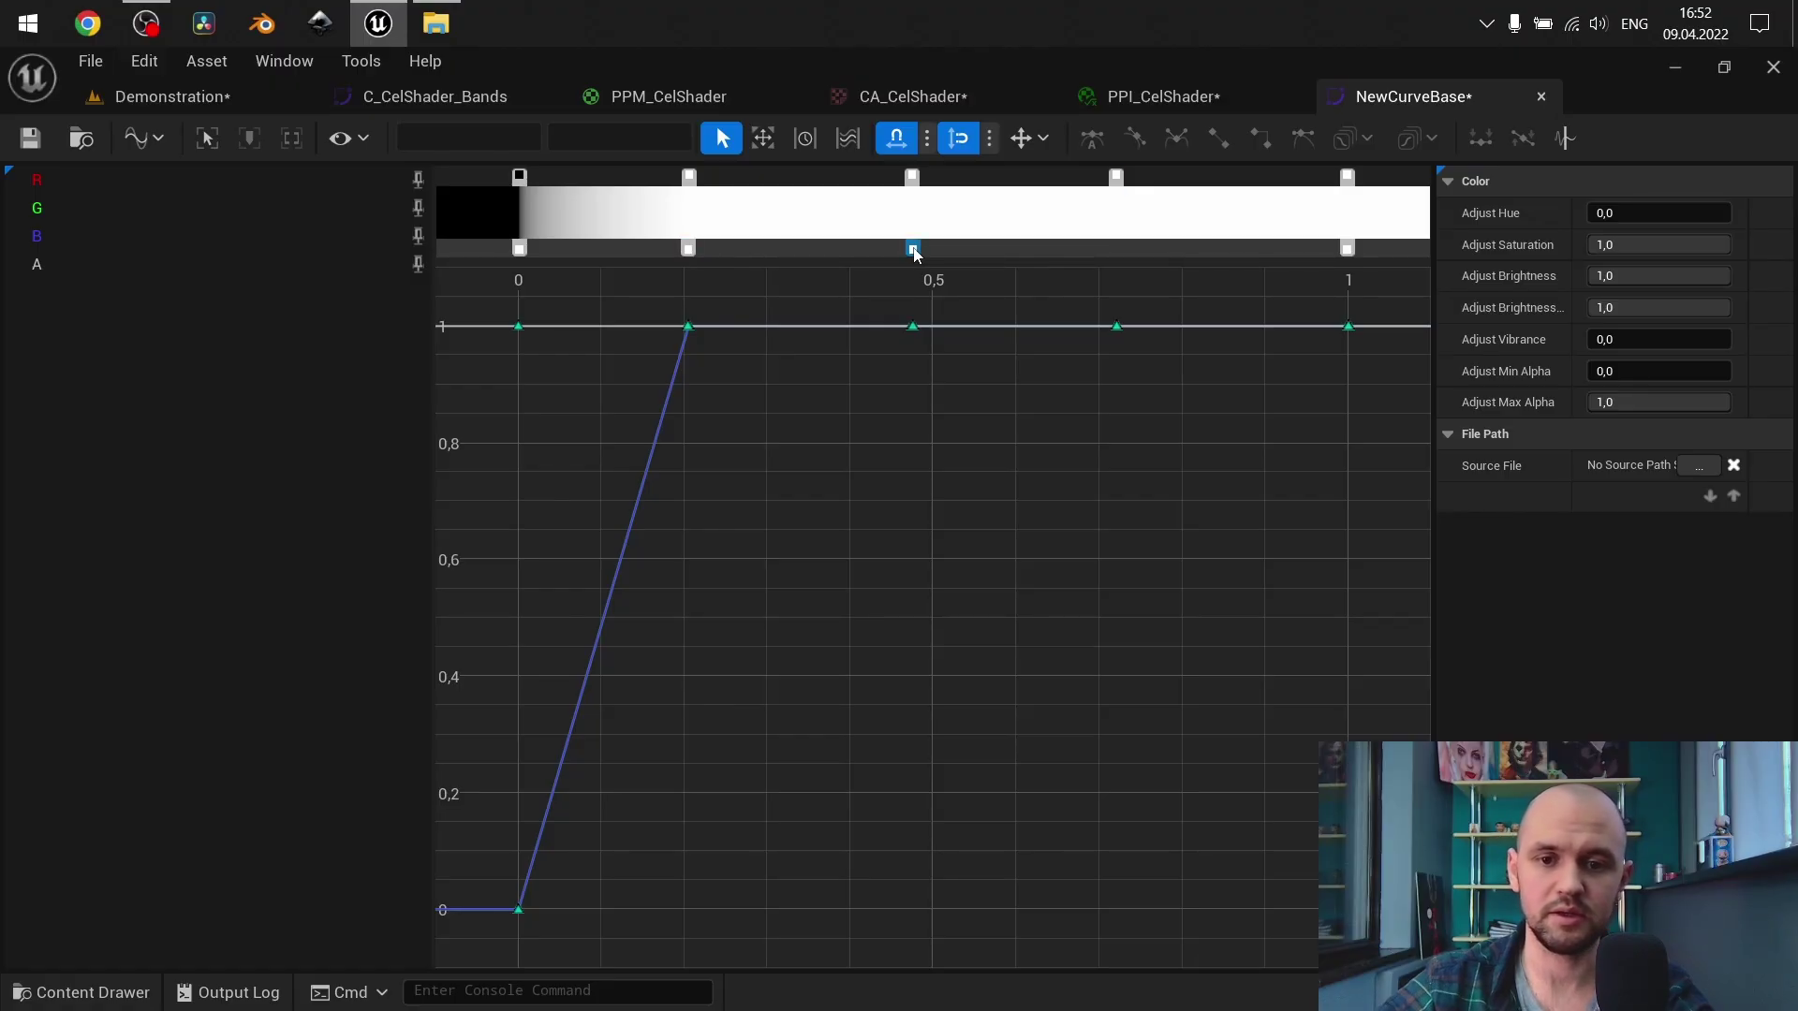
double_click(1120, 247)
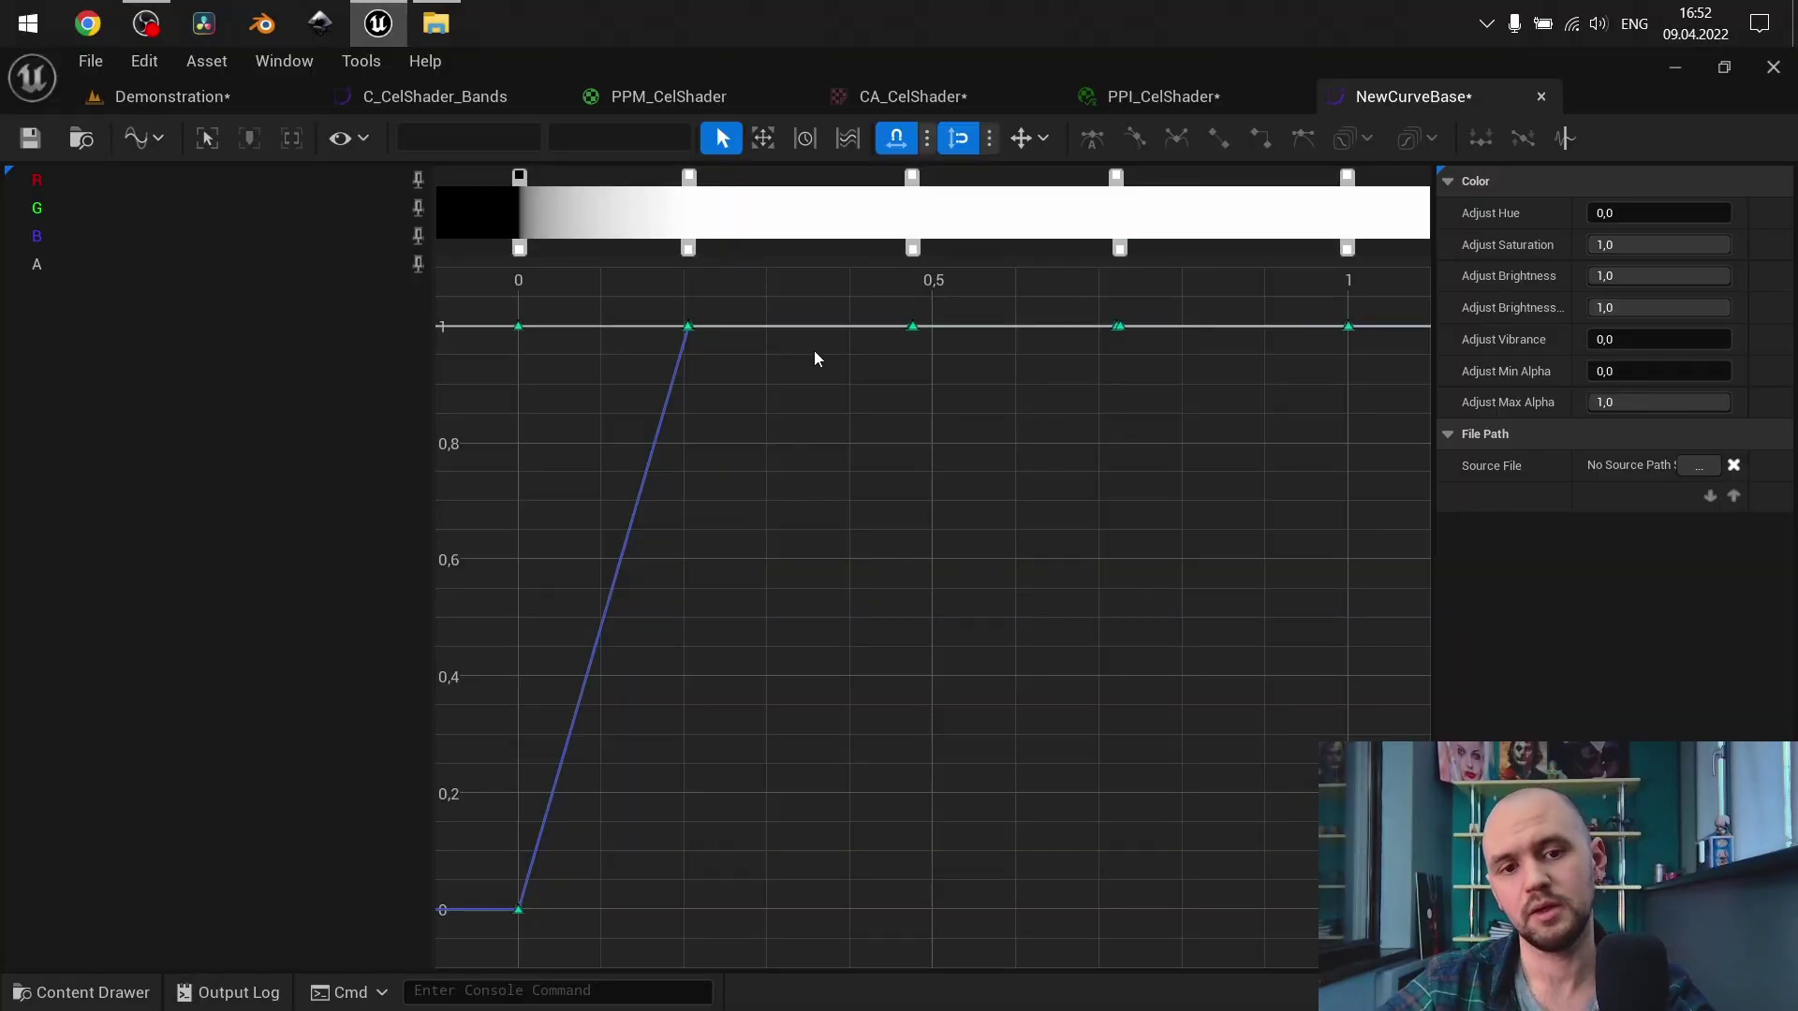
Set the 0.2 stop's red to 0, making it cyan
double_click(690, 178)
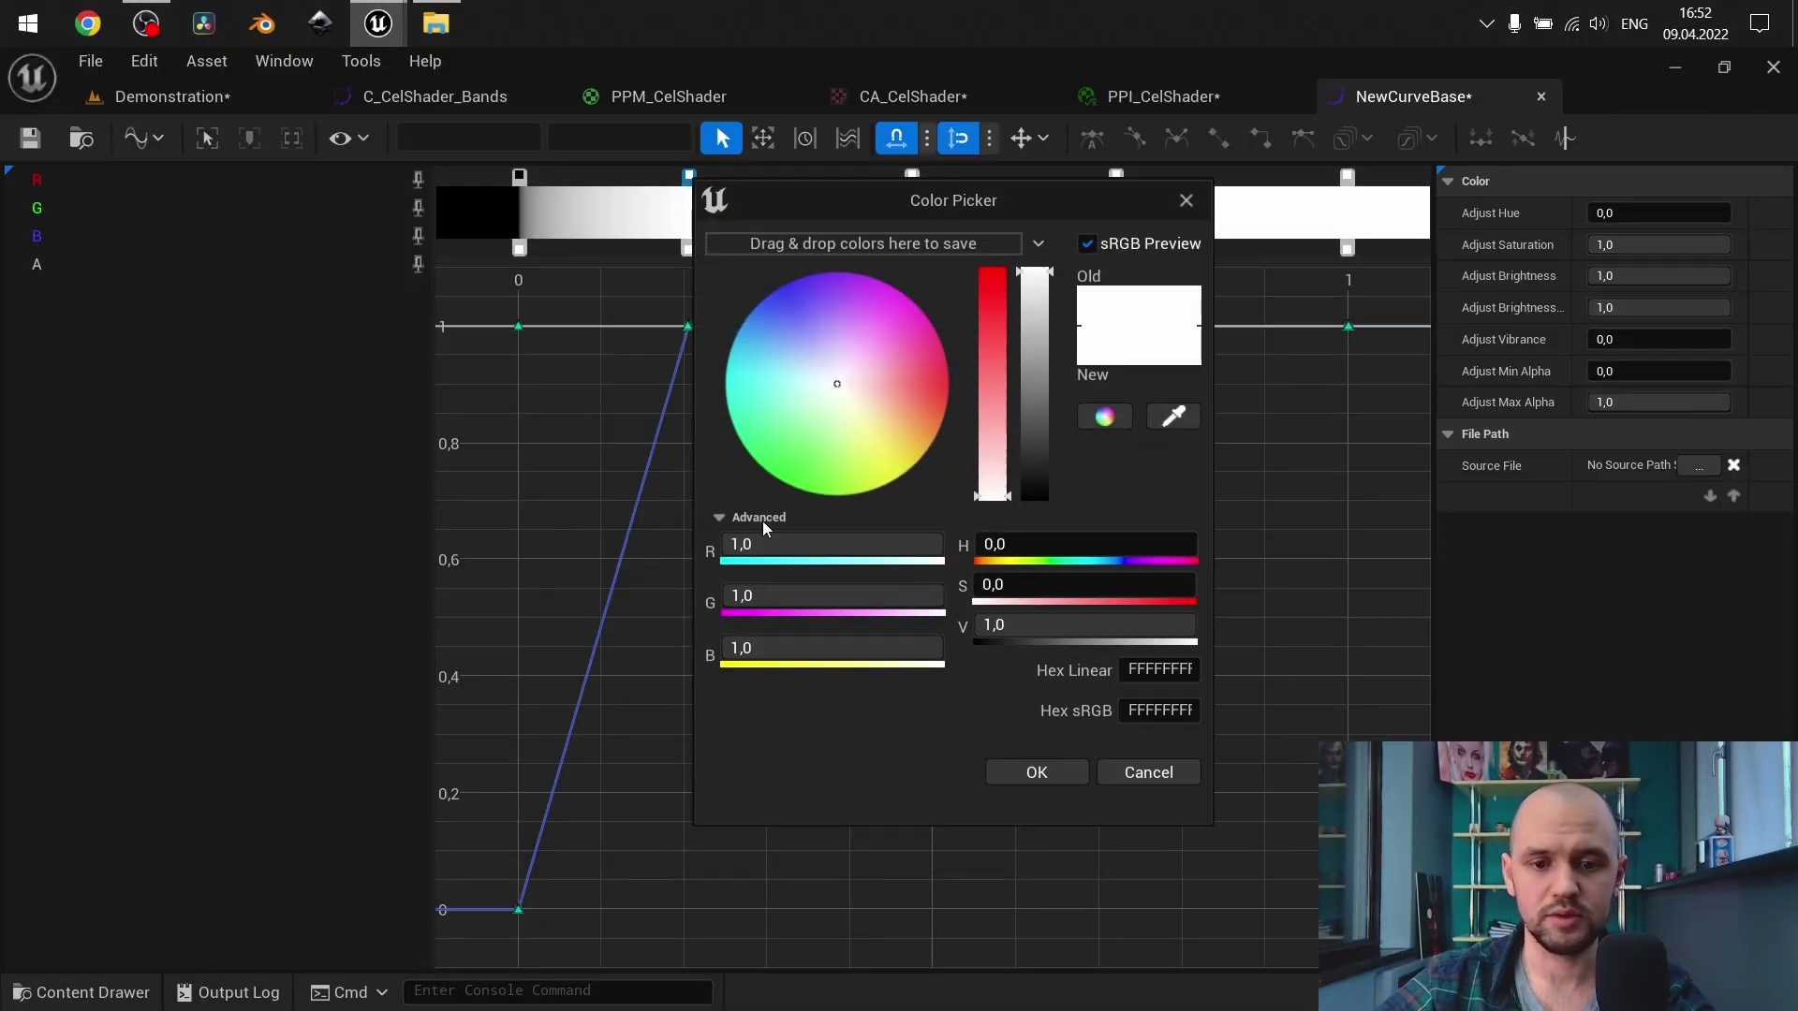
click(796, 546)
text(0)
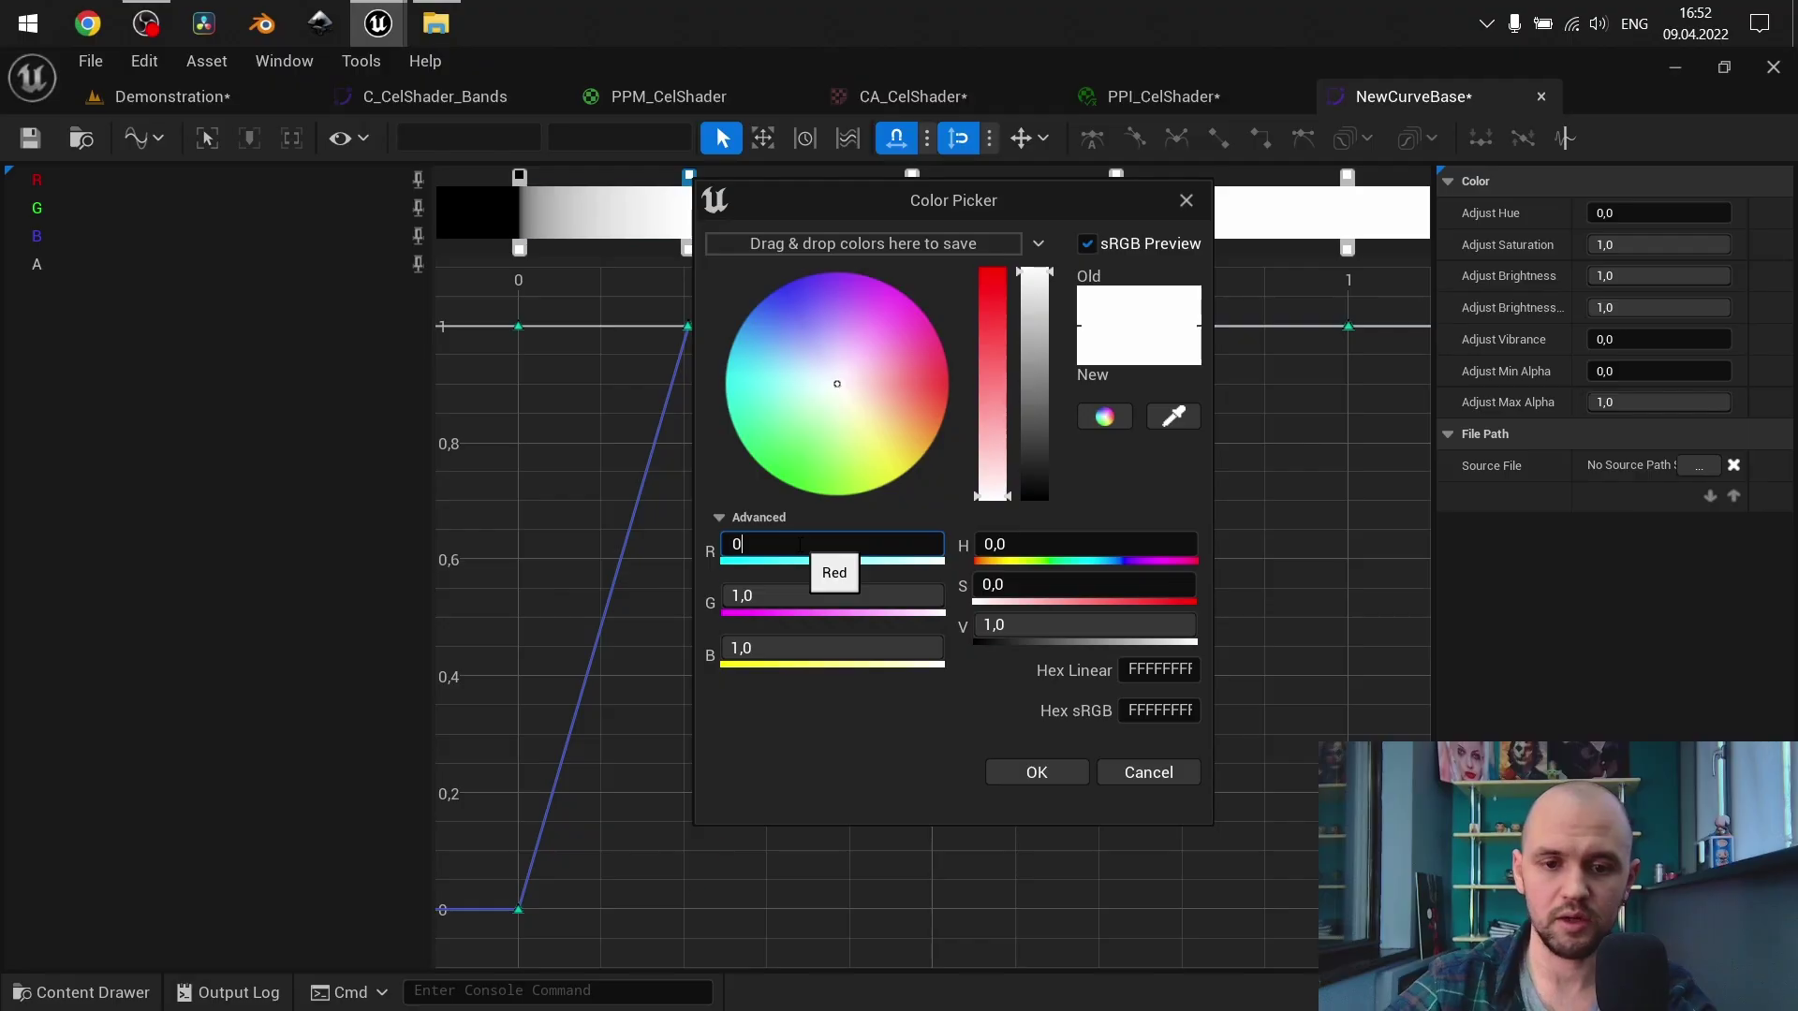
key(Tab)
click(1036, 771)
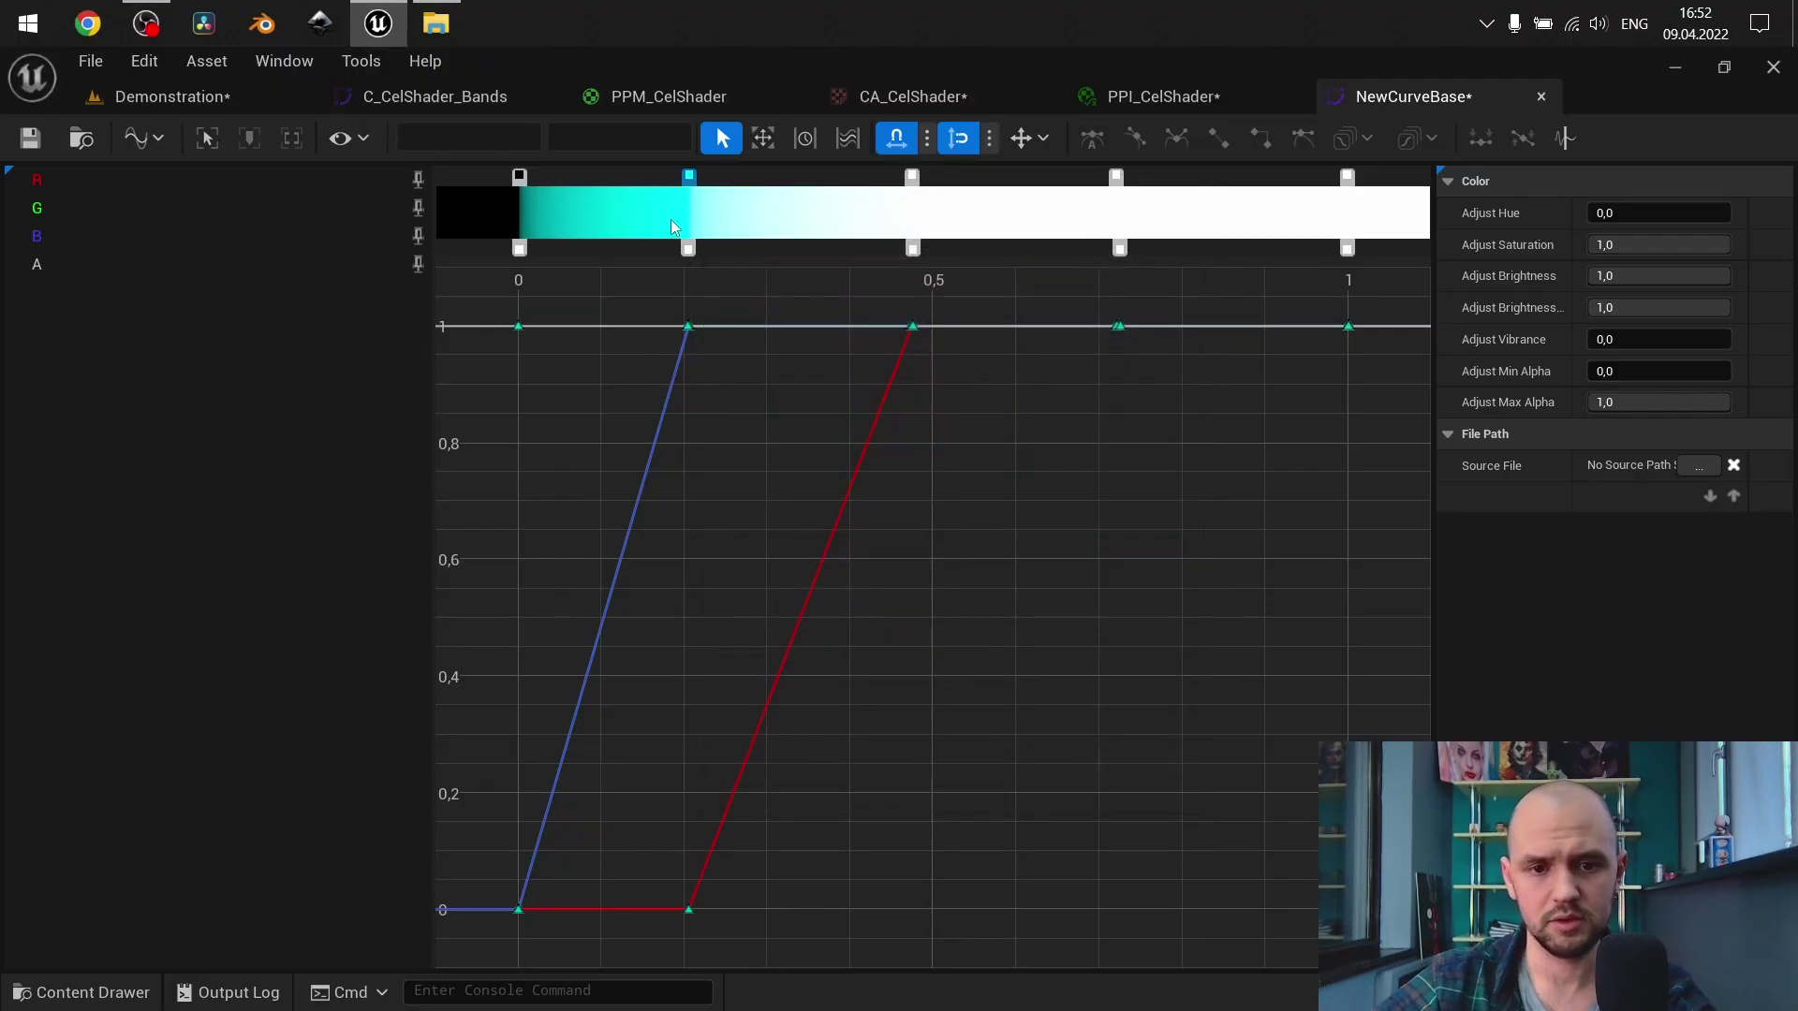
Set the middle stop's green to 0, making it magenta
double_click(914, 177)
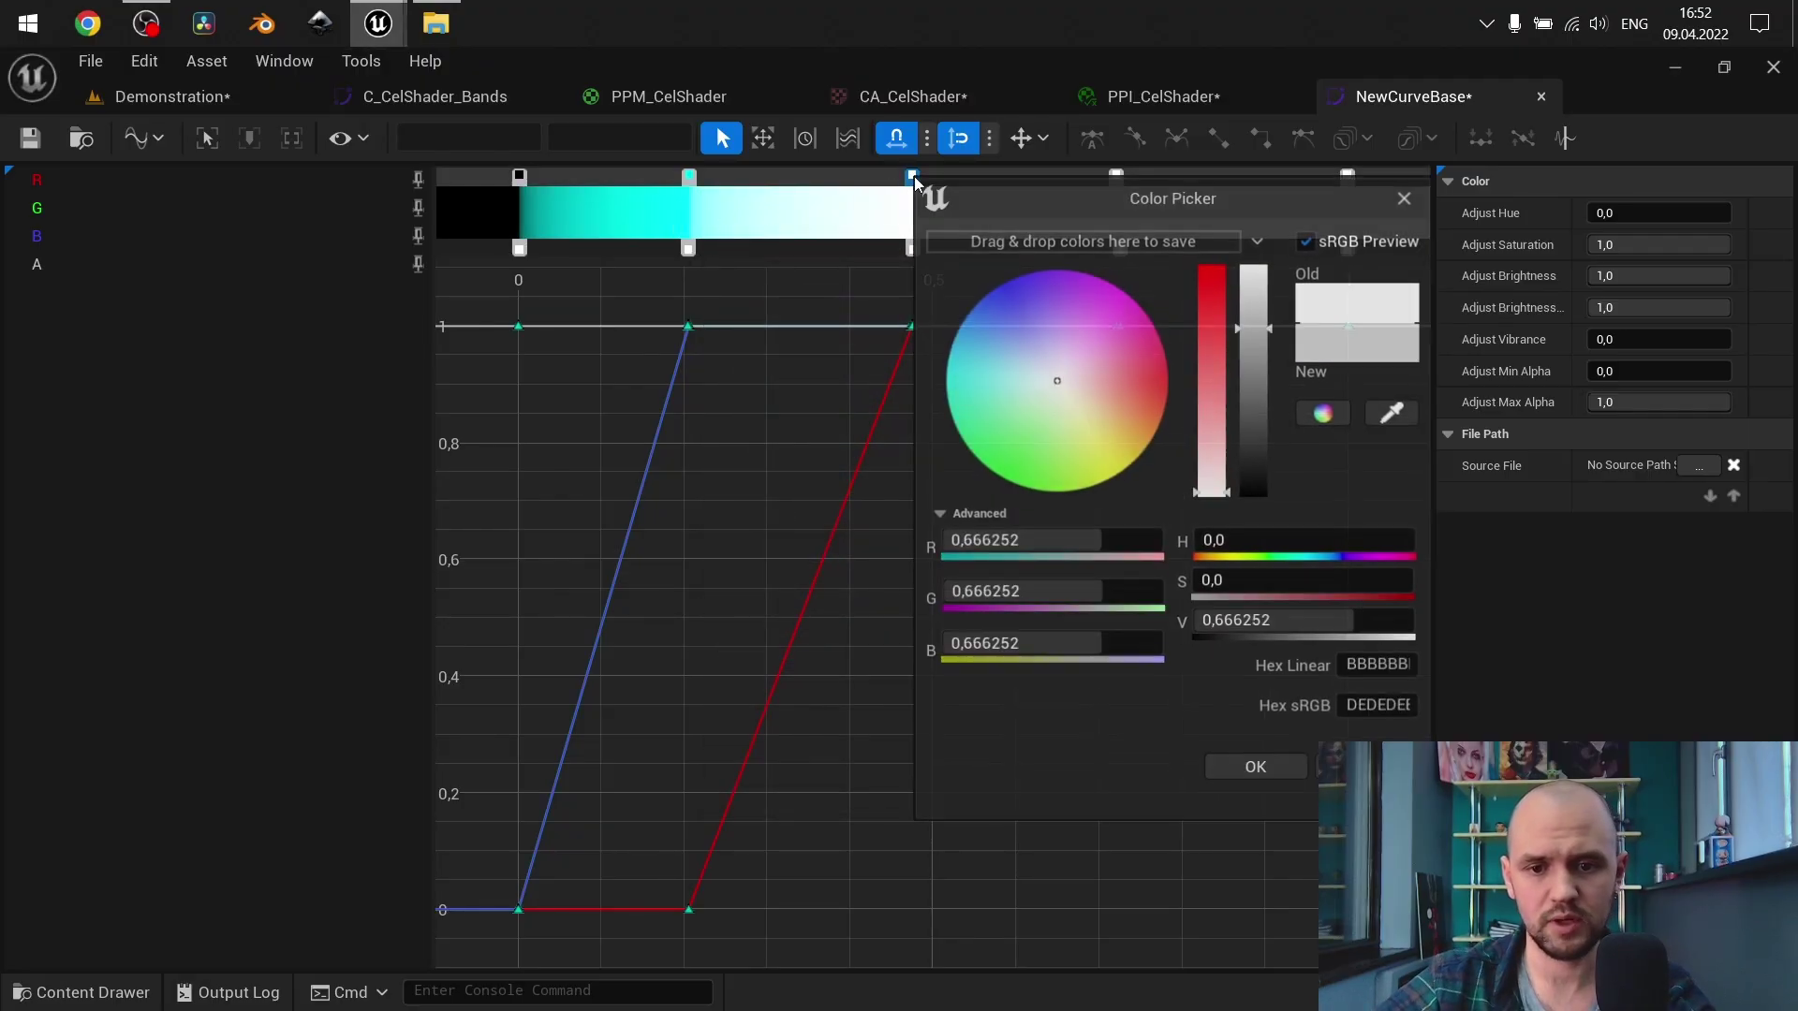
click(1050, 592)
text(0)
key(Tab)
click(1256, 772)
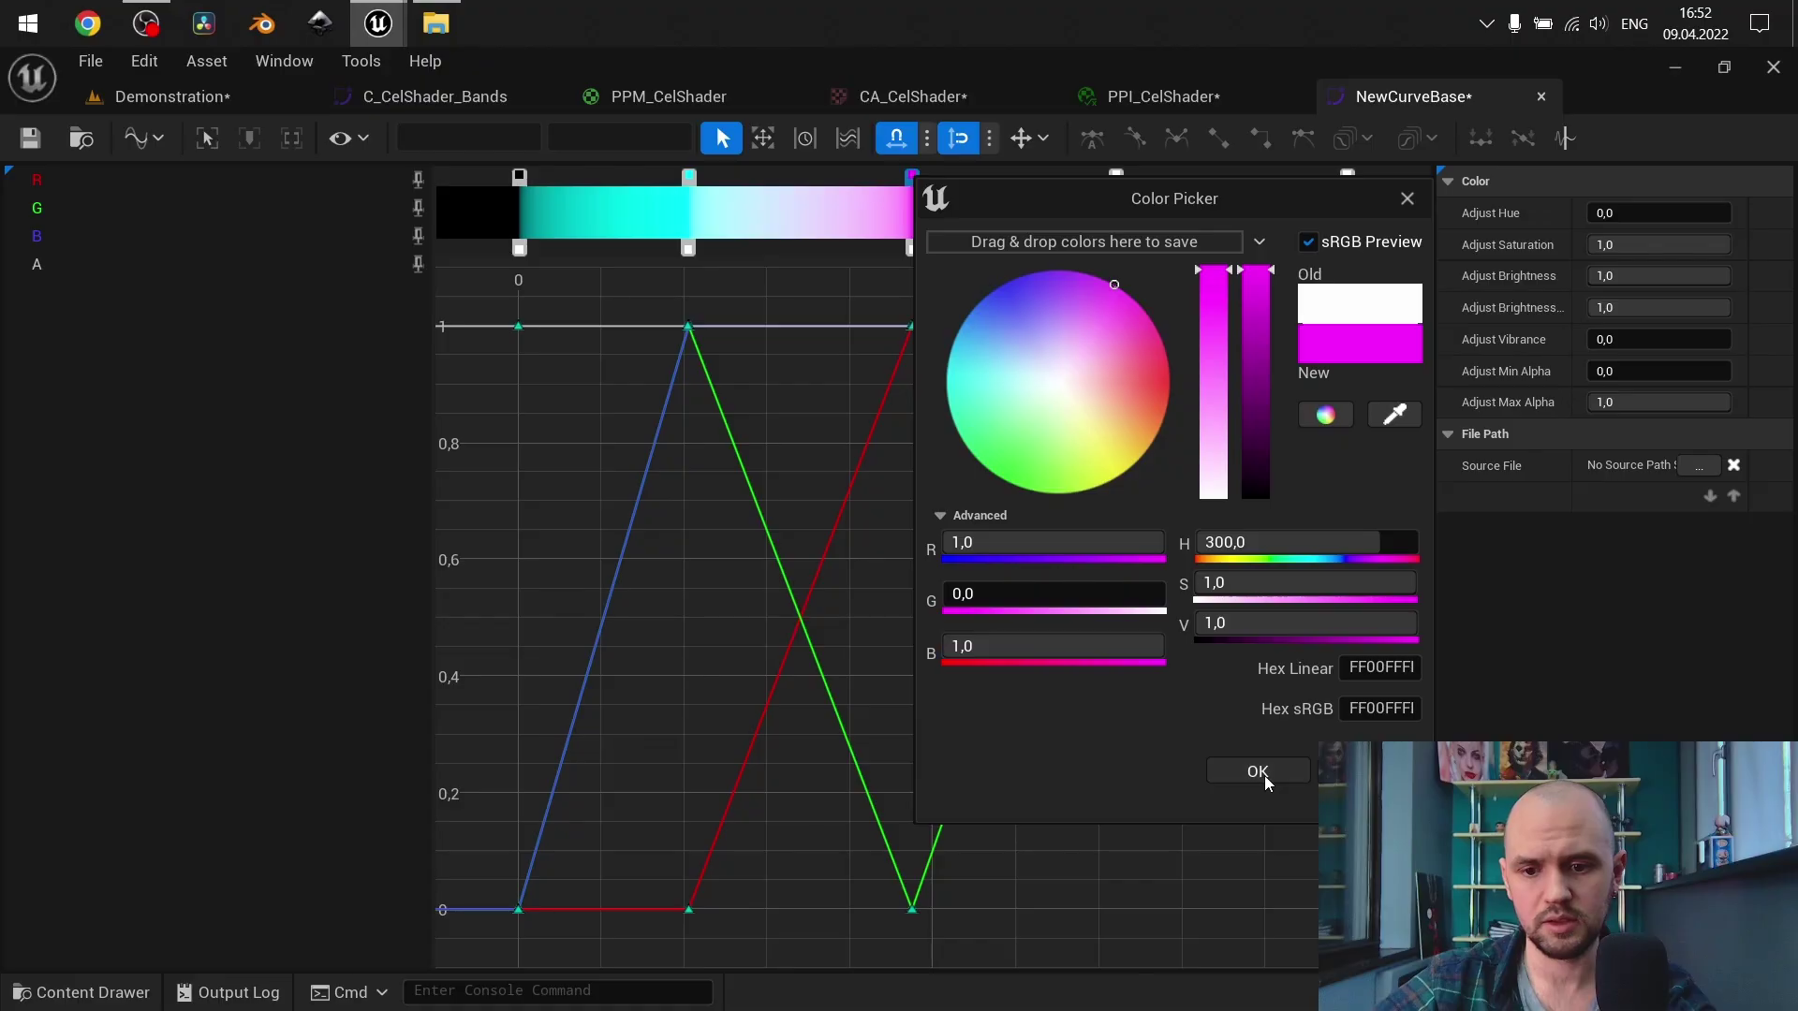
Set the 0.75 stop's blue to 0, making it yellow, then launch a standalone preview
double_click(1116, 179)
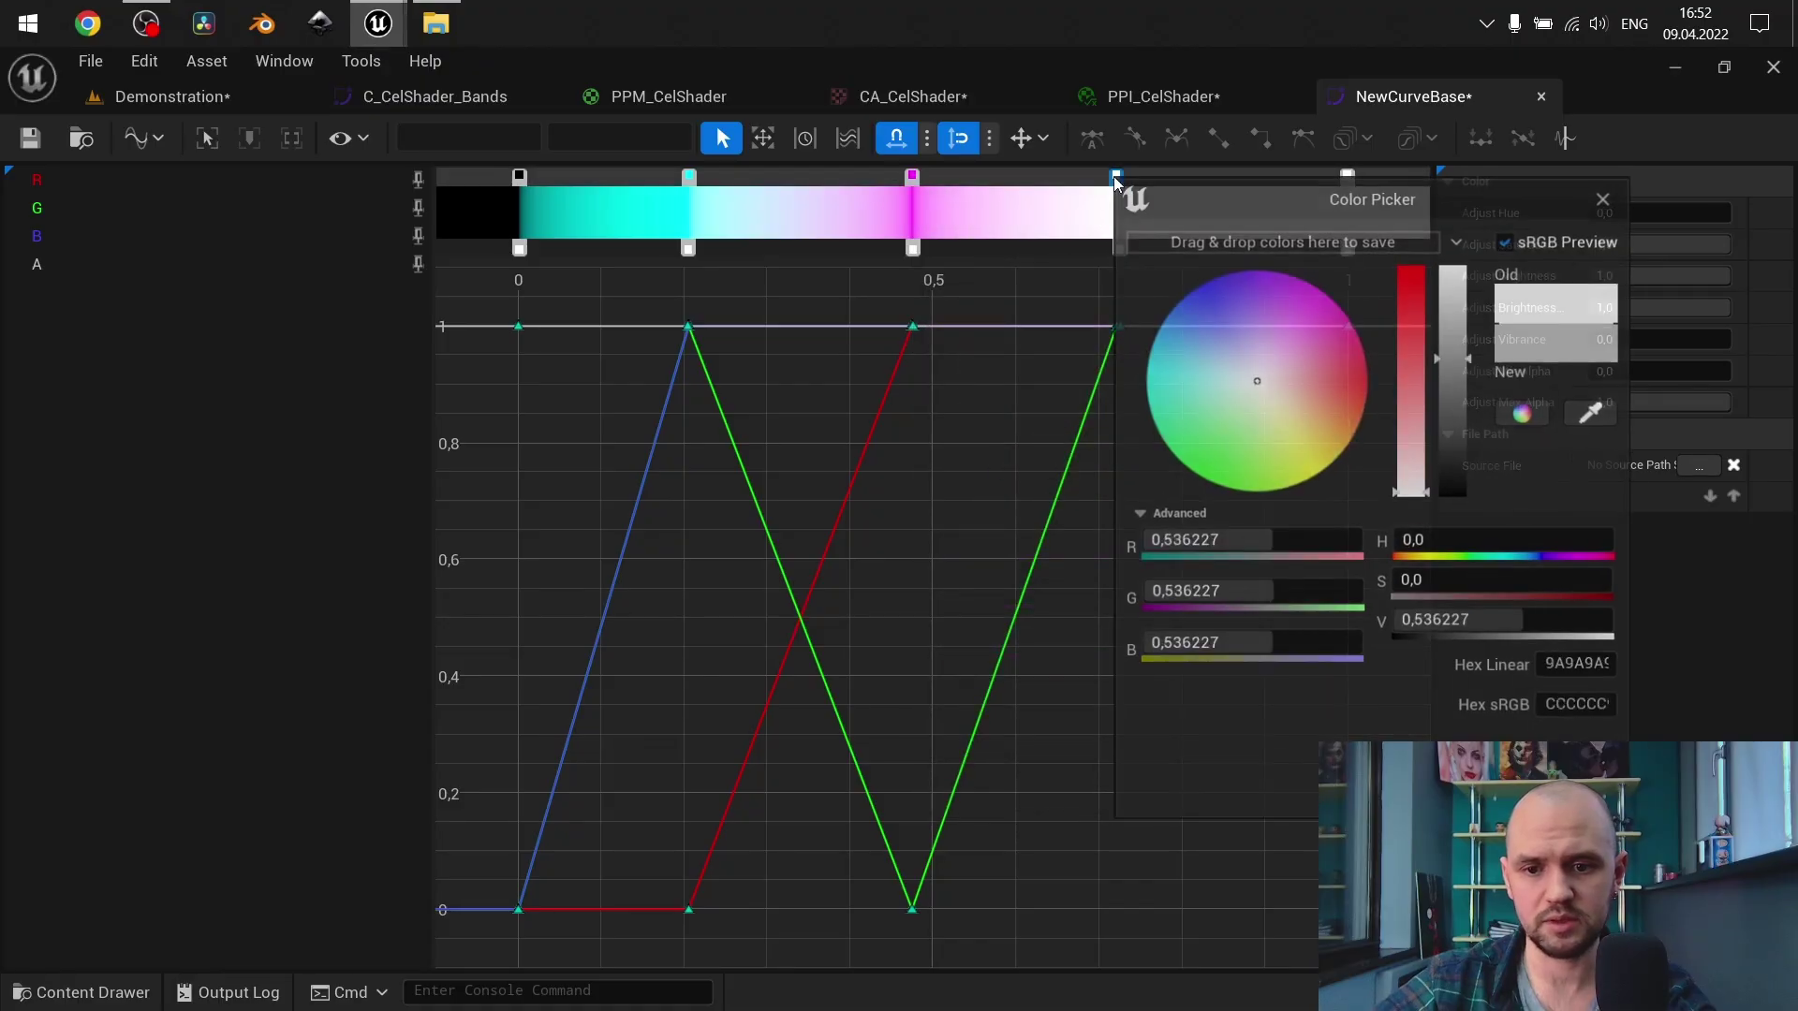
click(1225, 645)
text(0)
key(Return)
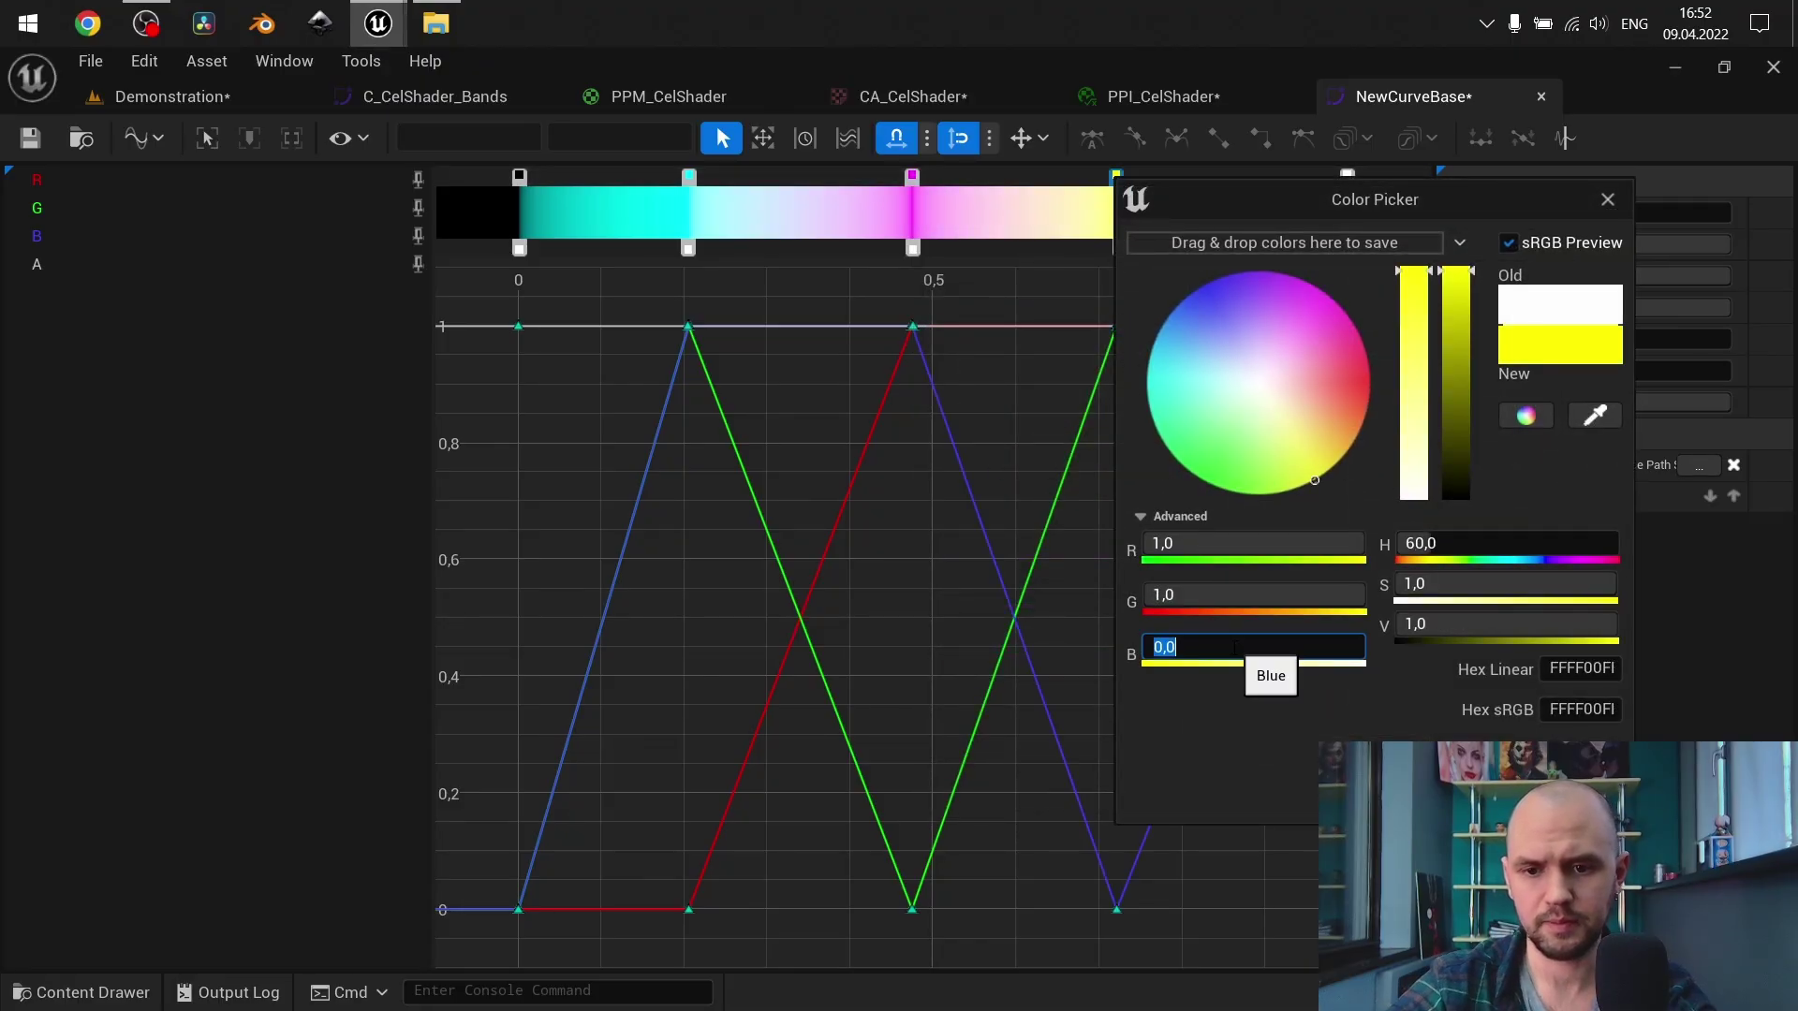
click(1447, 792)
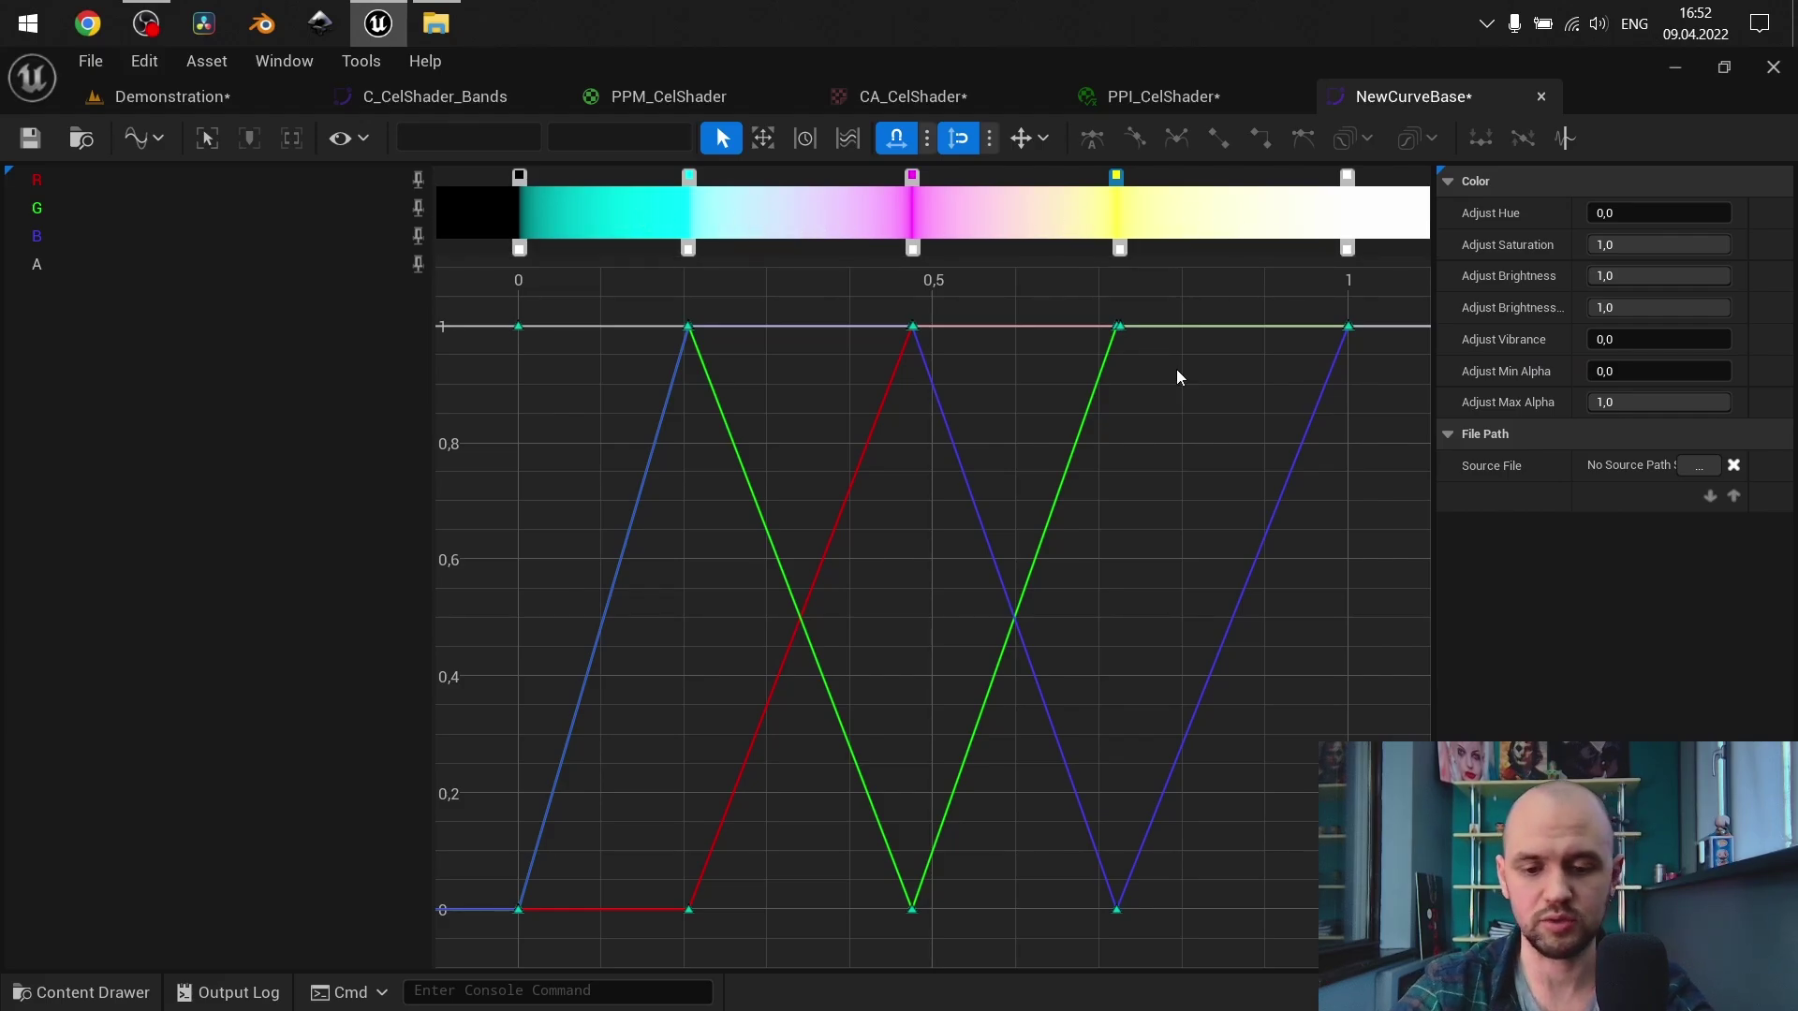
key(alt+p)
Close the game preview and fly the editor camera over the recoloured construction scene
key(Escape)
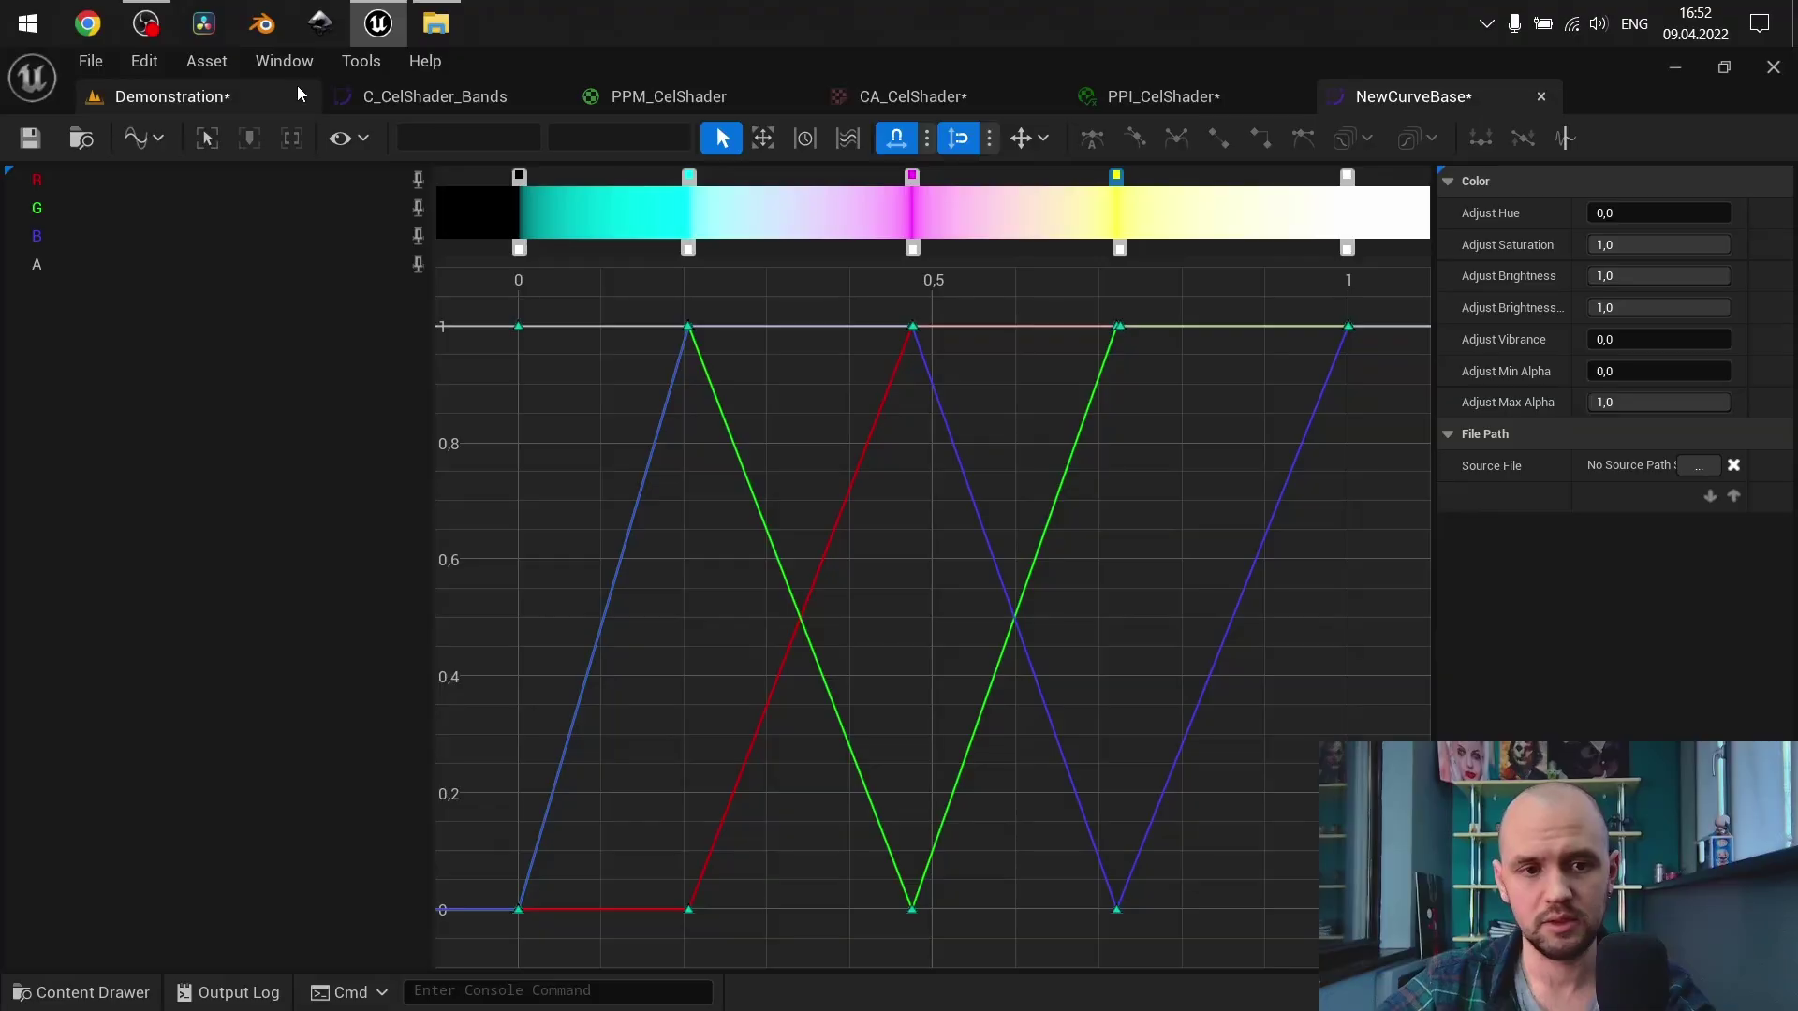
click(296, 89)
scroll(831, 420, down, 6)
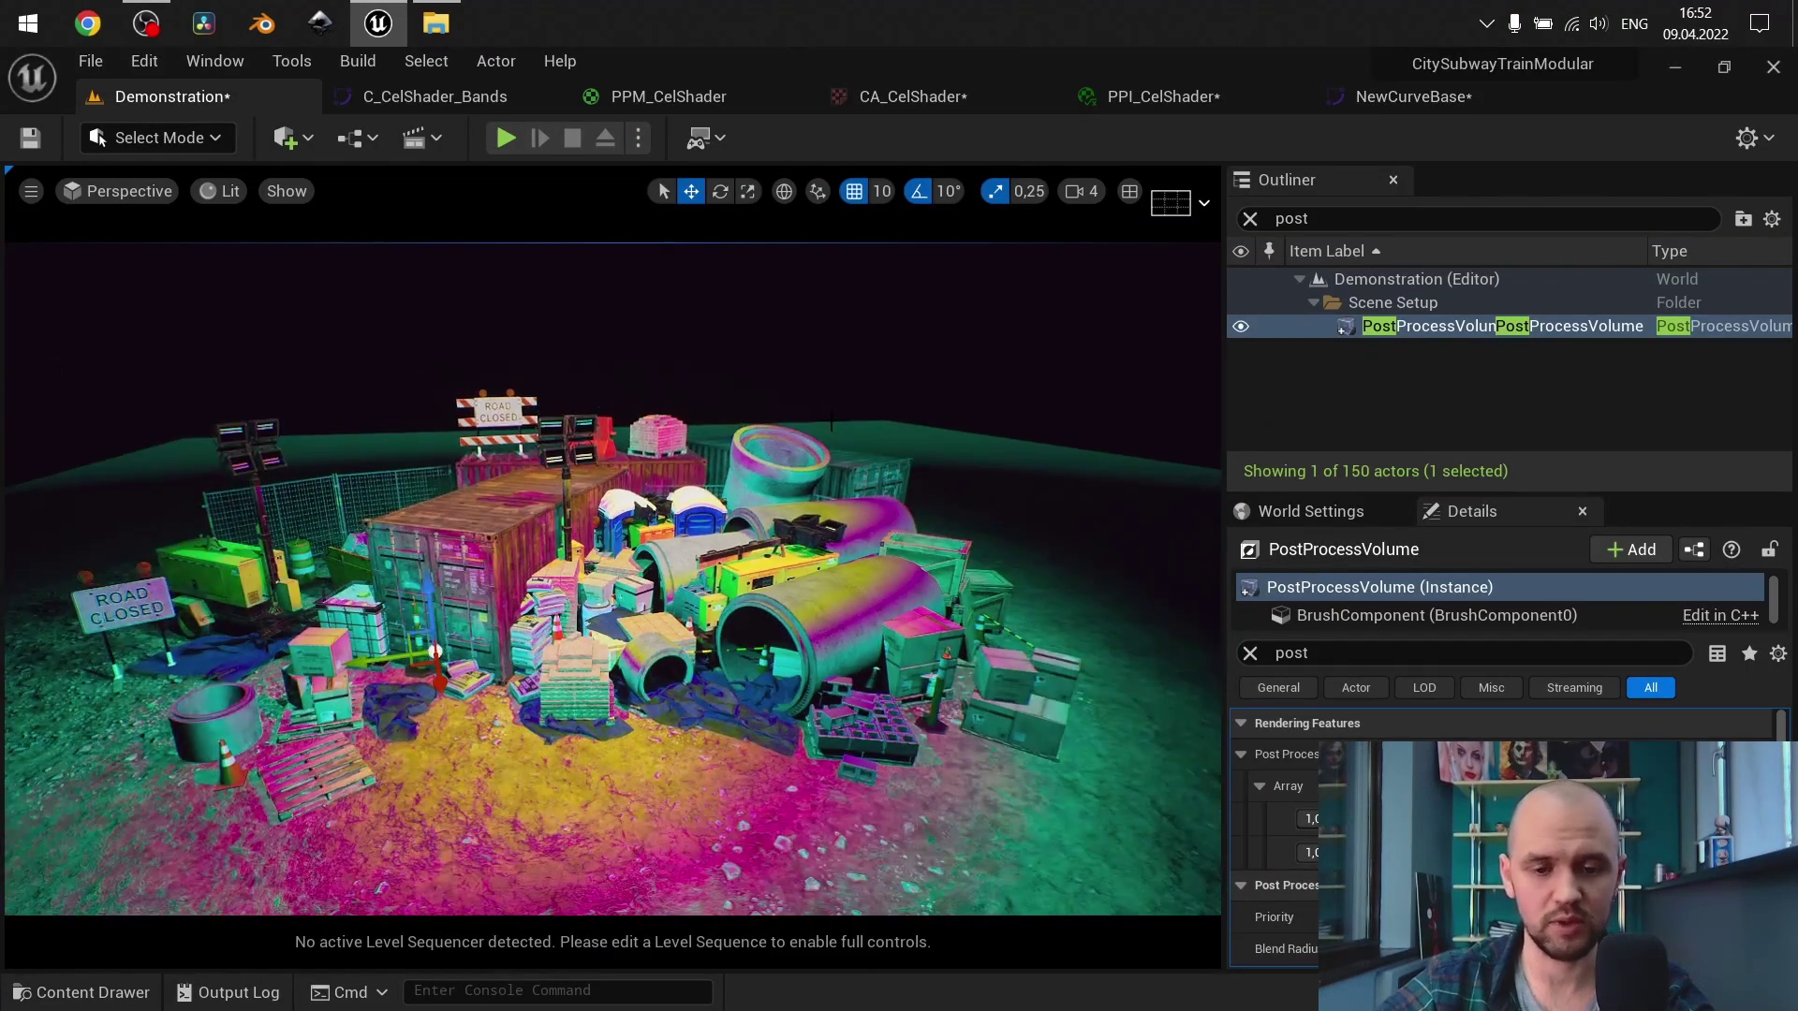
key(w)
right_drag(830, 419, 866, 435)
key(w)
key(e)
key(d)
In NewCurveBase, move all channel keys of the cyan stop from time 0.2 to 0.1
click(1363, 101)
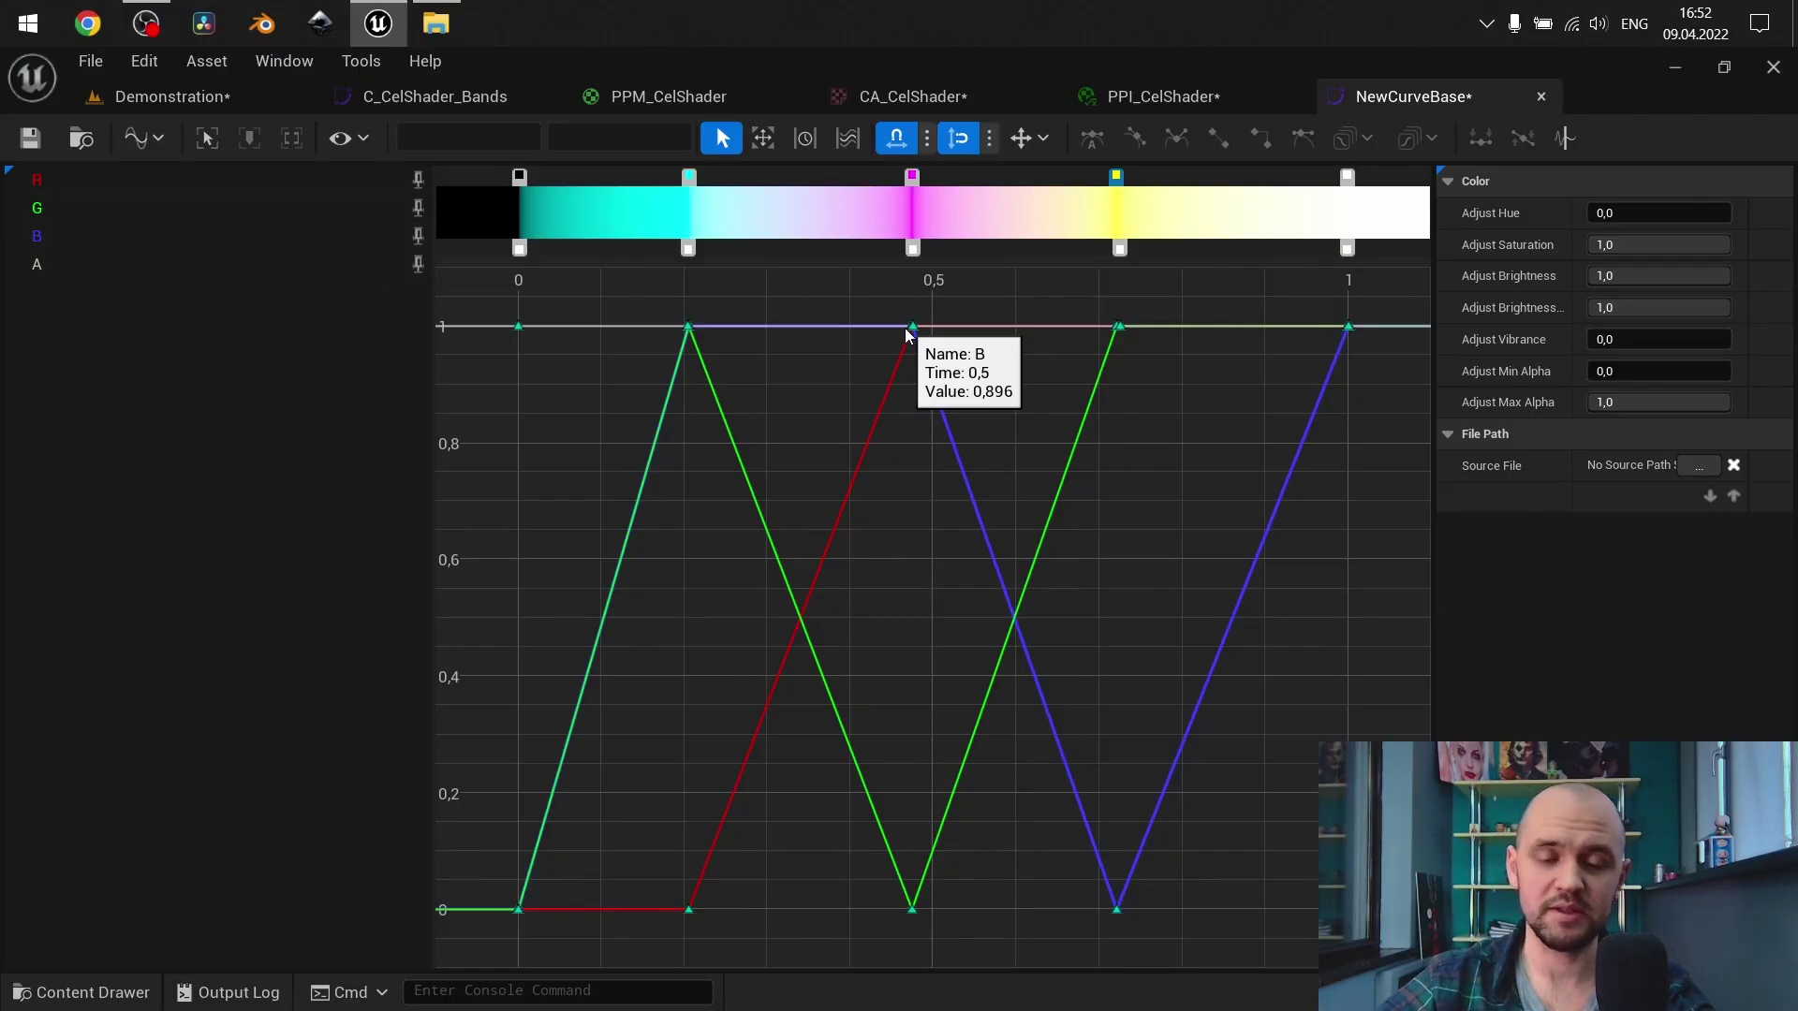
click(236, 93)
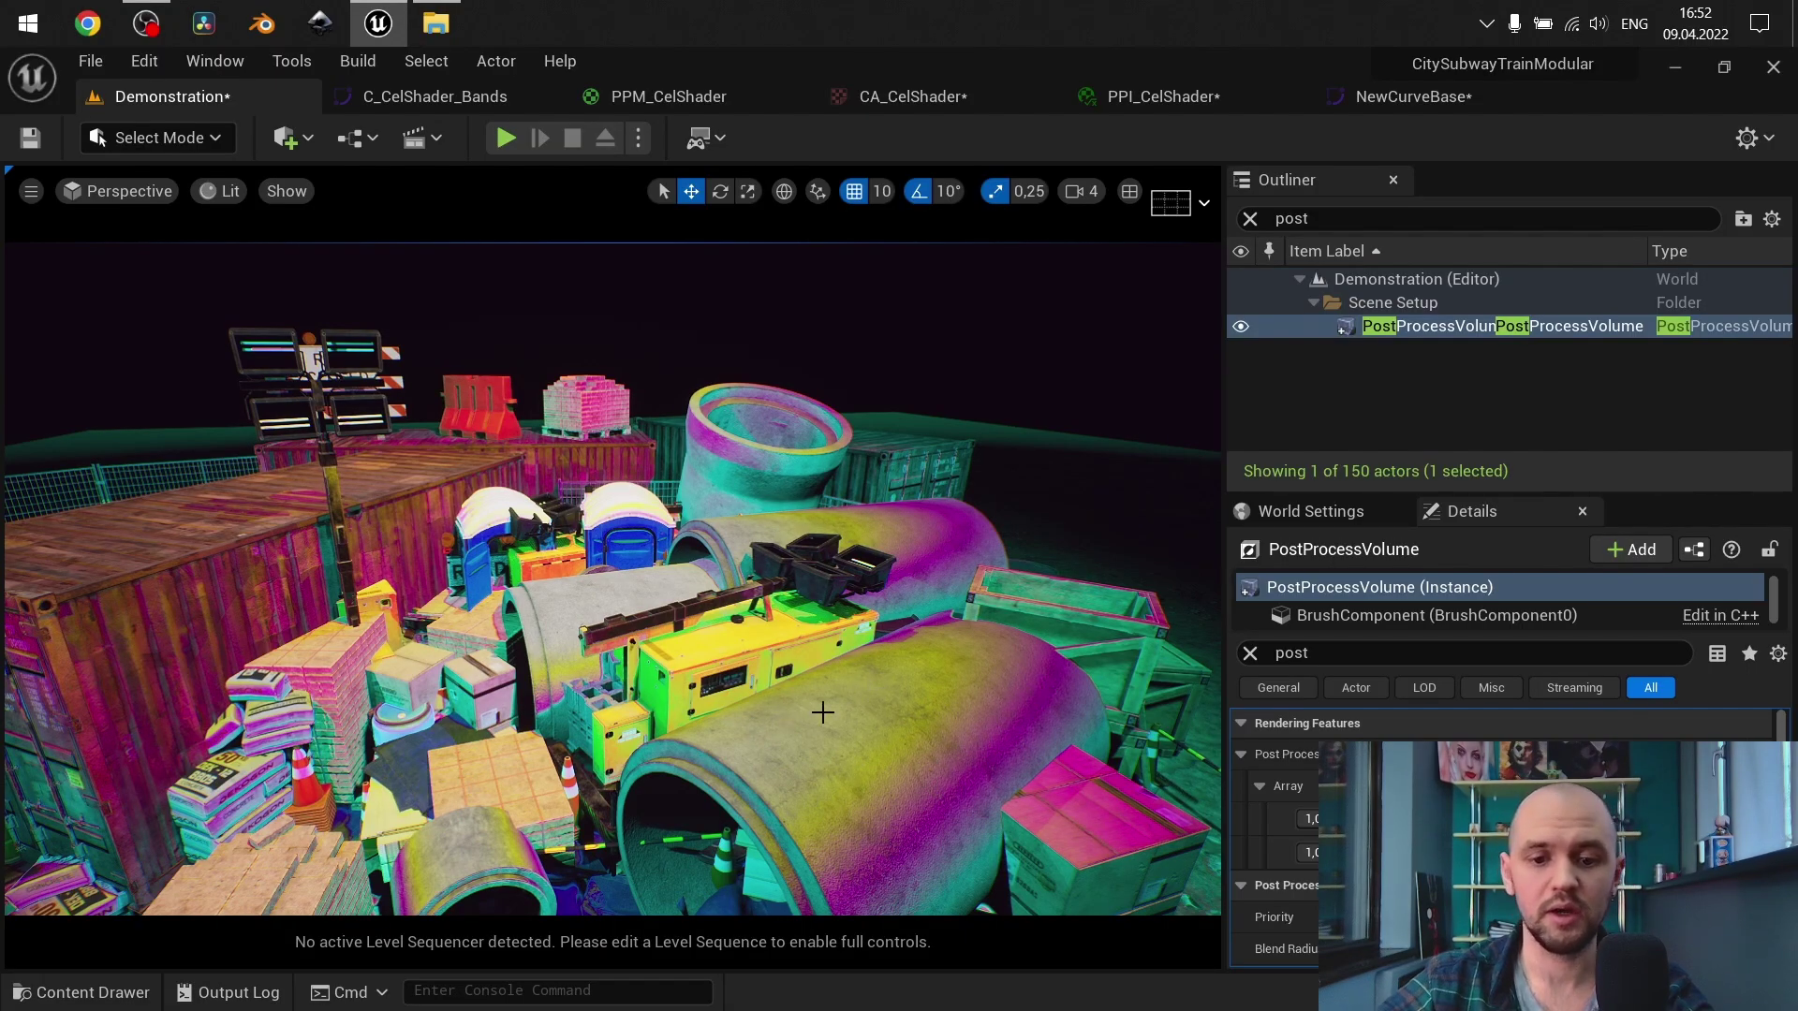
click(923, 98)
click(1384, 97)
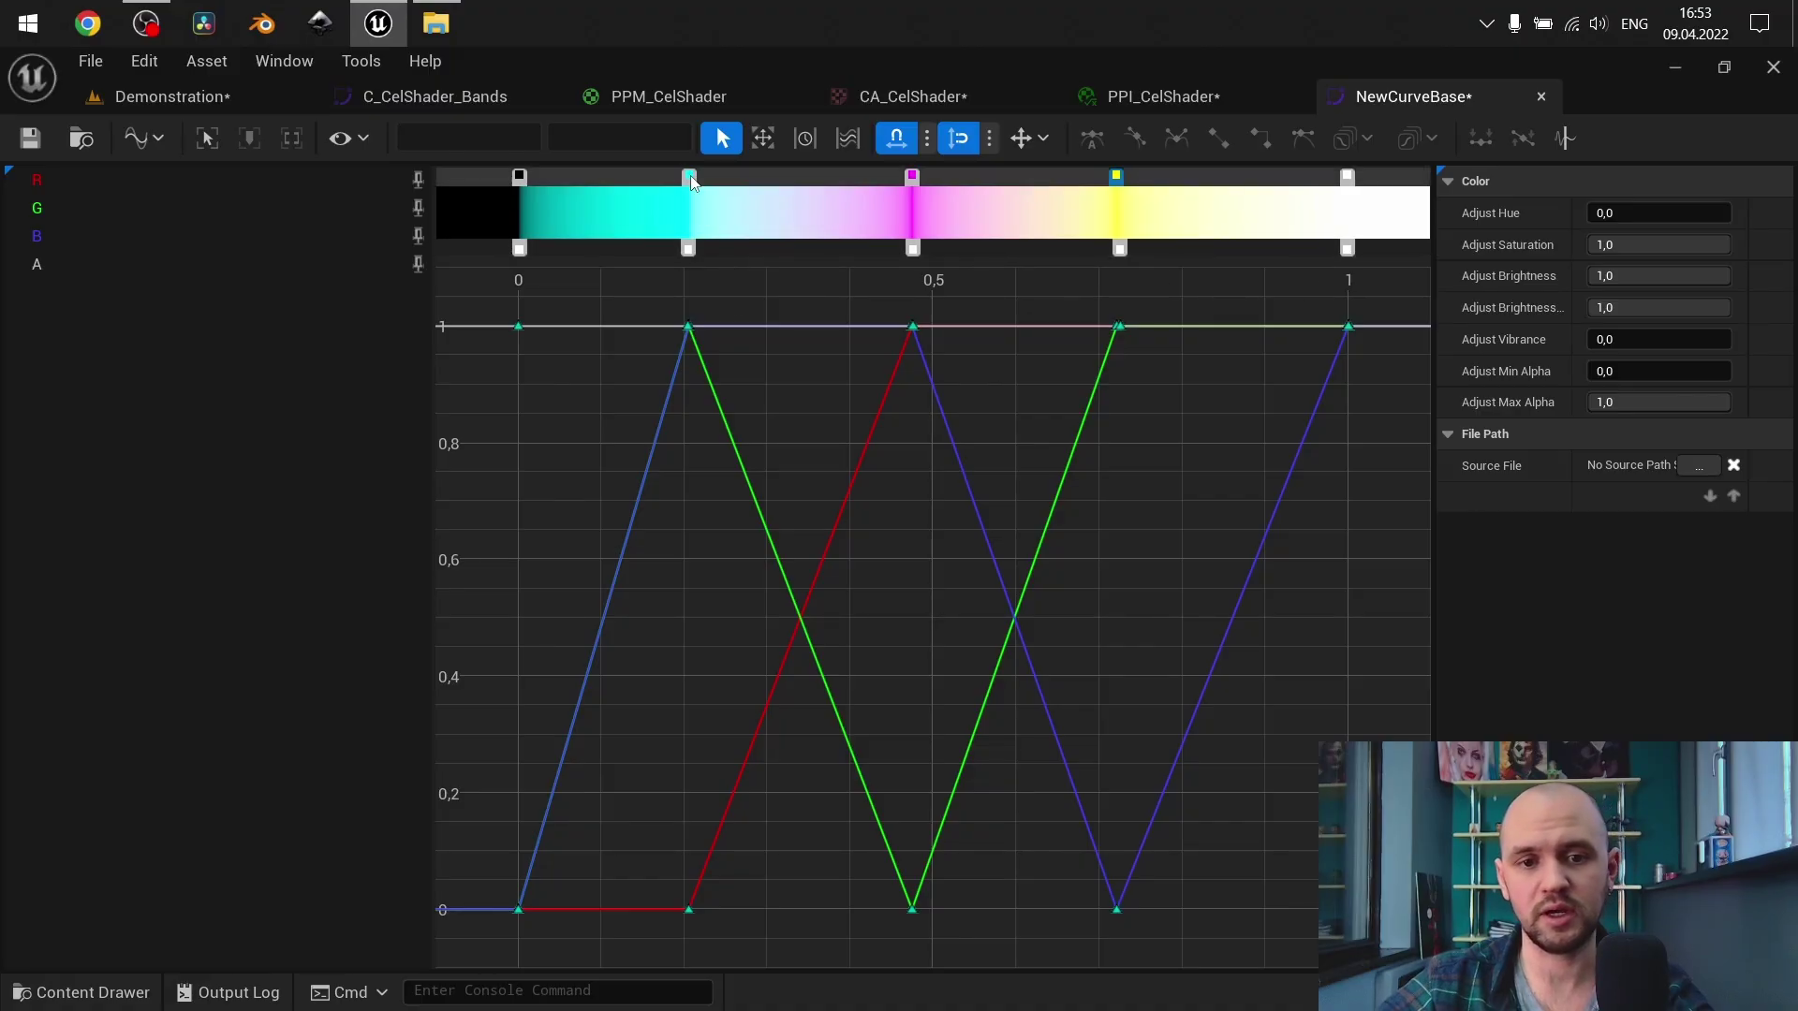
drag(651, 286, 731, 871)
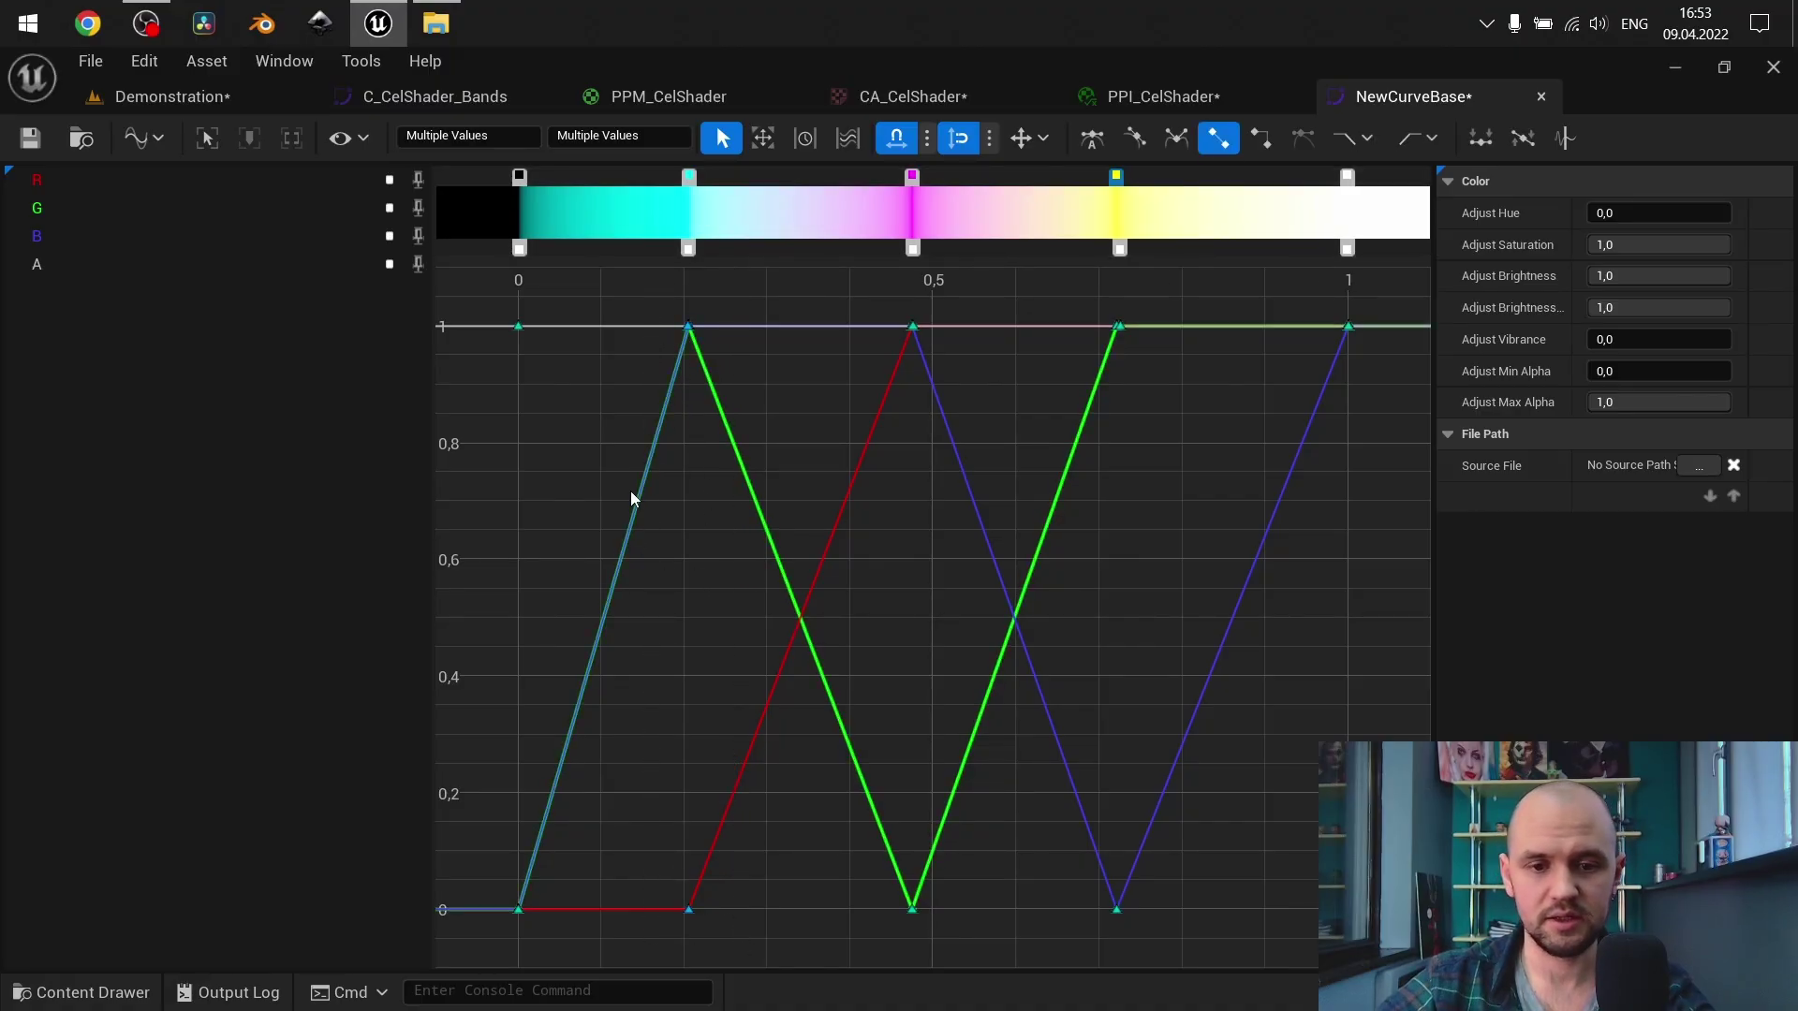
drag(690, 328, 635, 333)
Check the level's recolouring, then detach the NewCurveBase editor into its own window
click(266, 99)
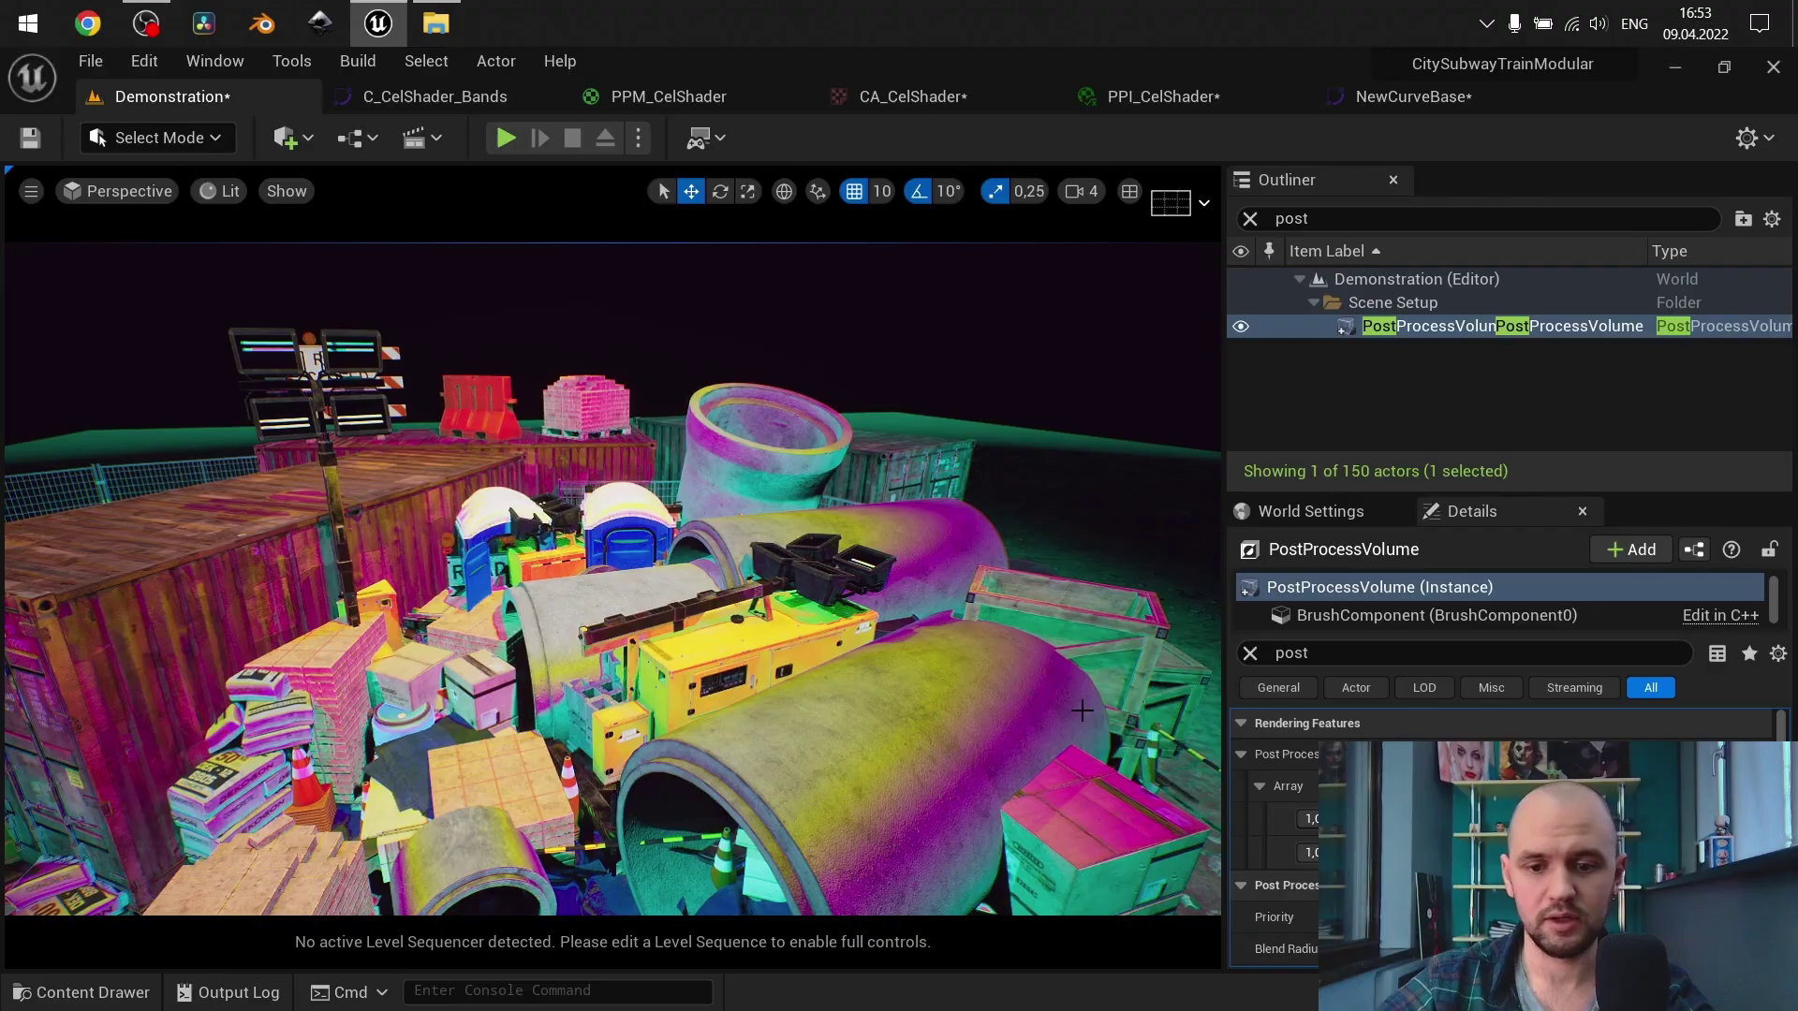
scroll(1082, 710, down, 5)
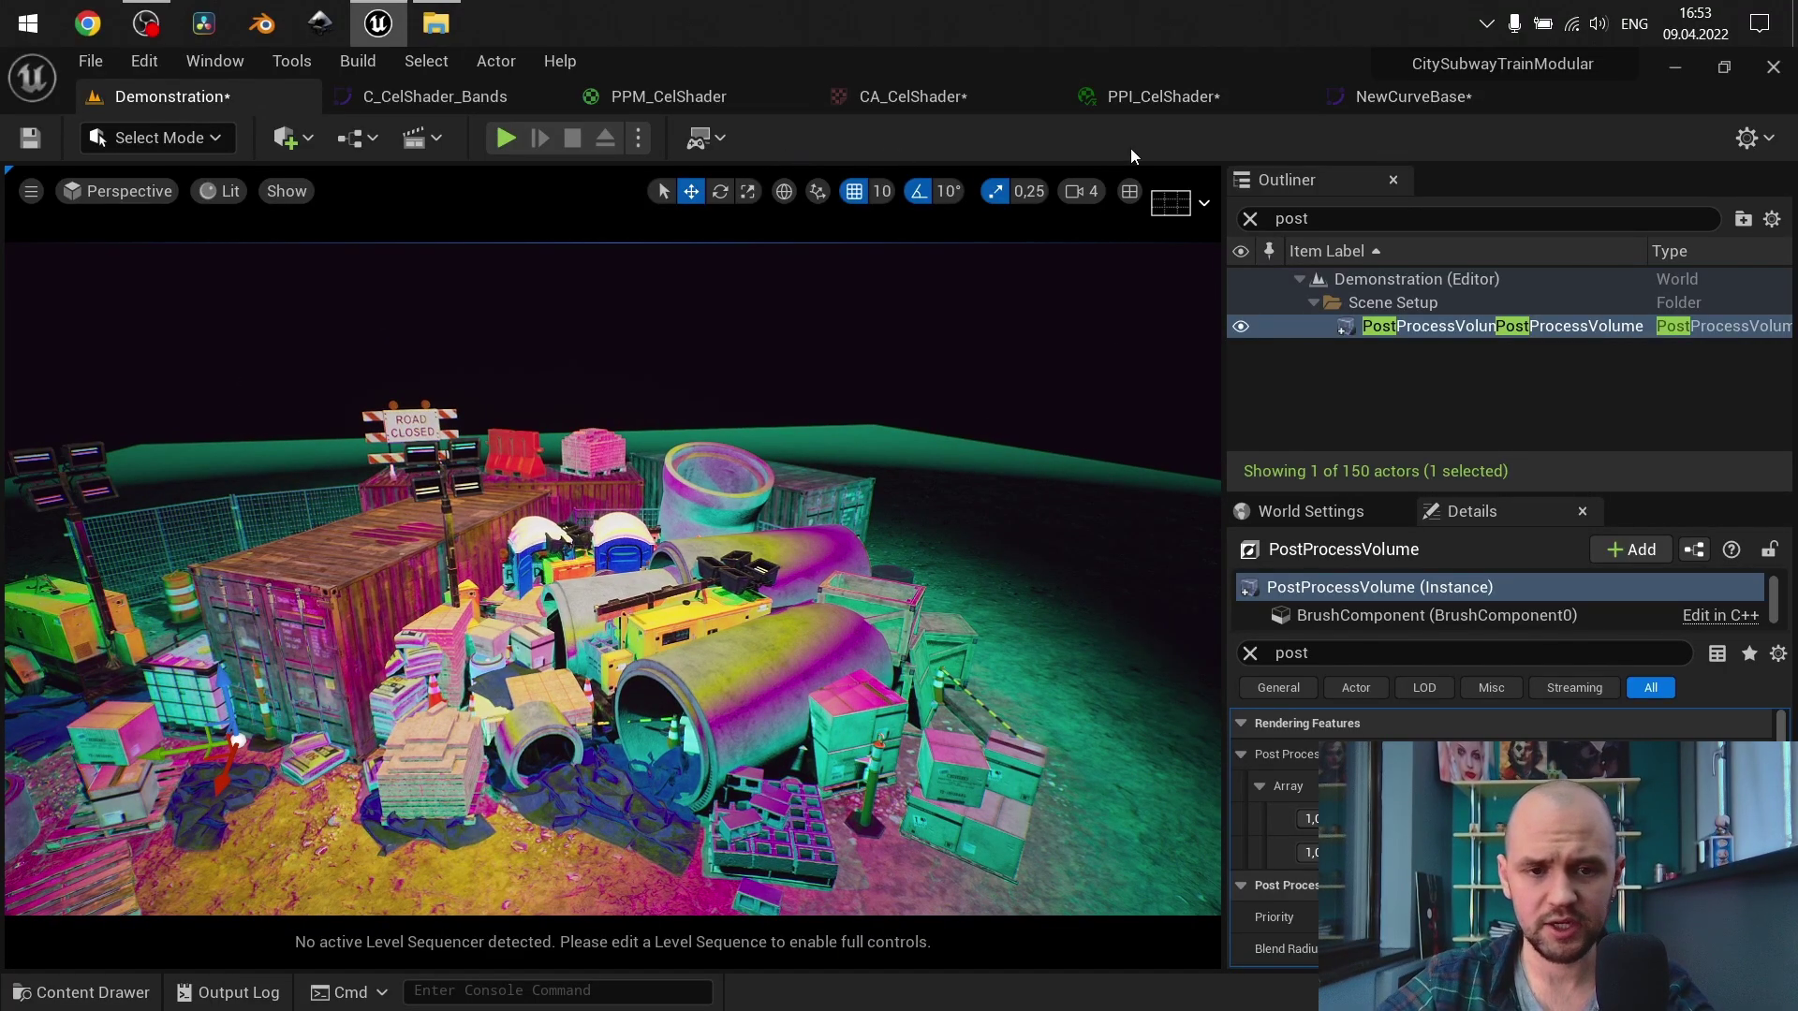
drag(1457, 98, 710, 300)
Snap the curve window to the right half, with the Demonstration level filling the left
key(super+Right)
key(Return)
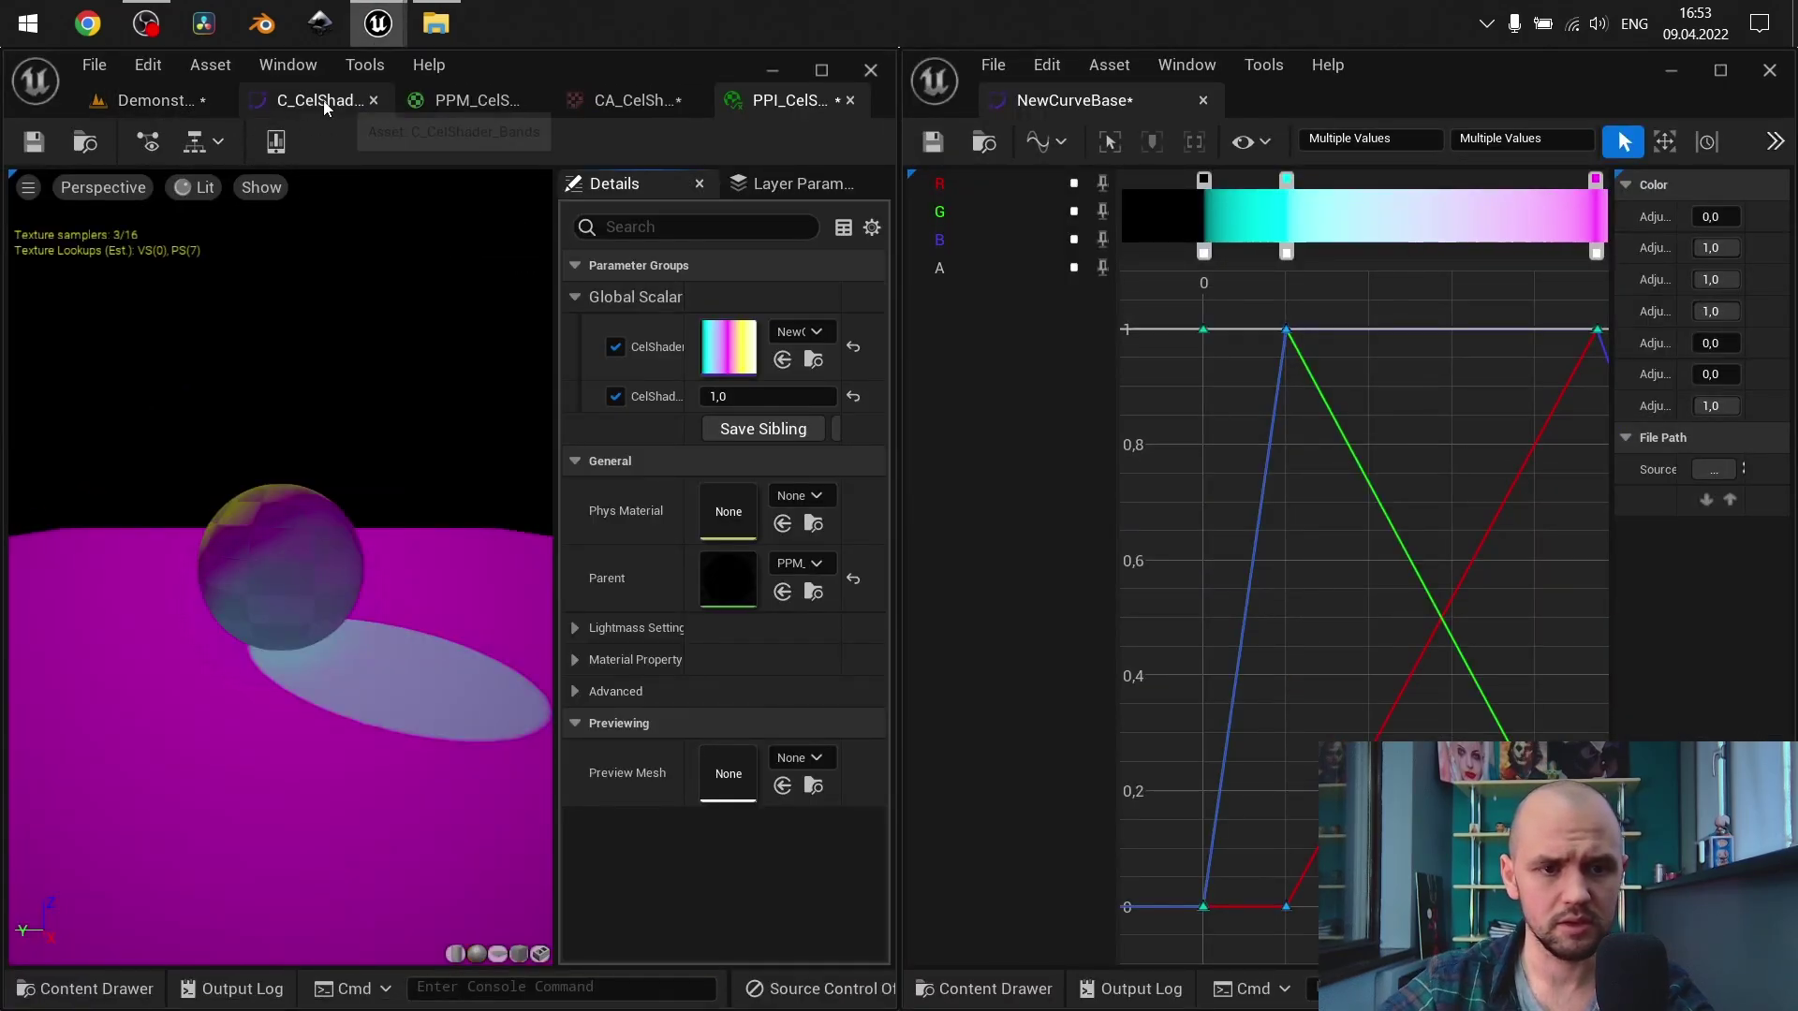
click(286, 102)
click(156, 101)
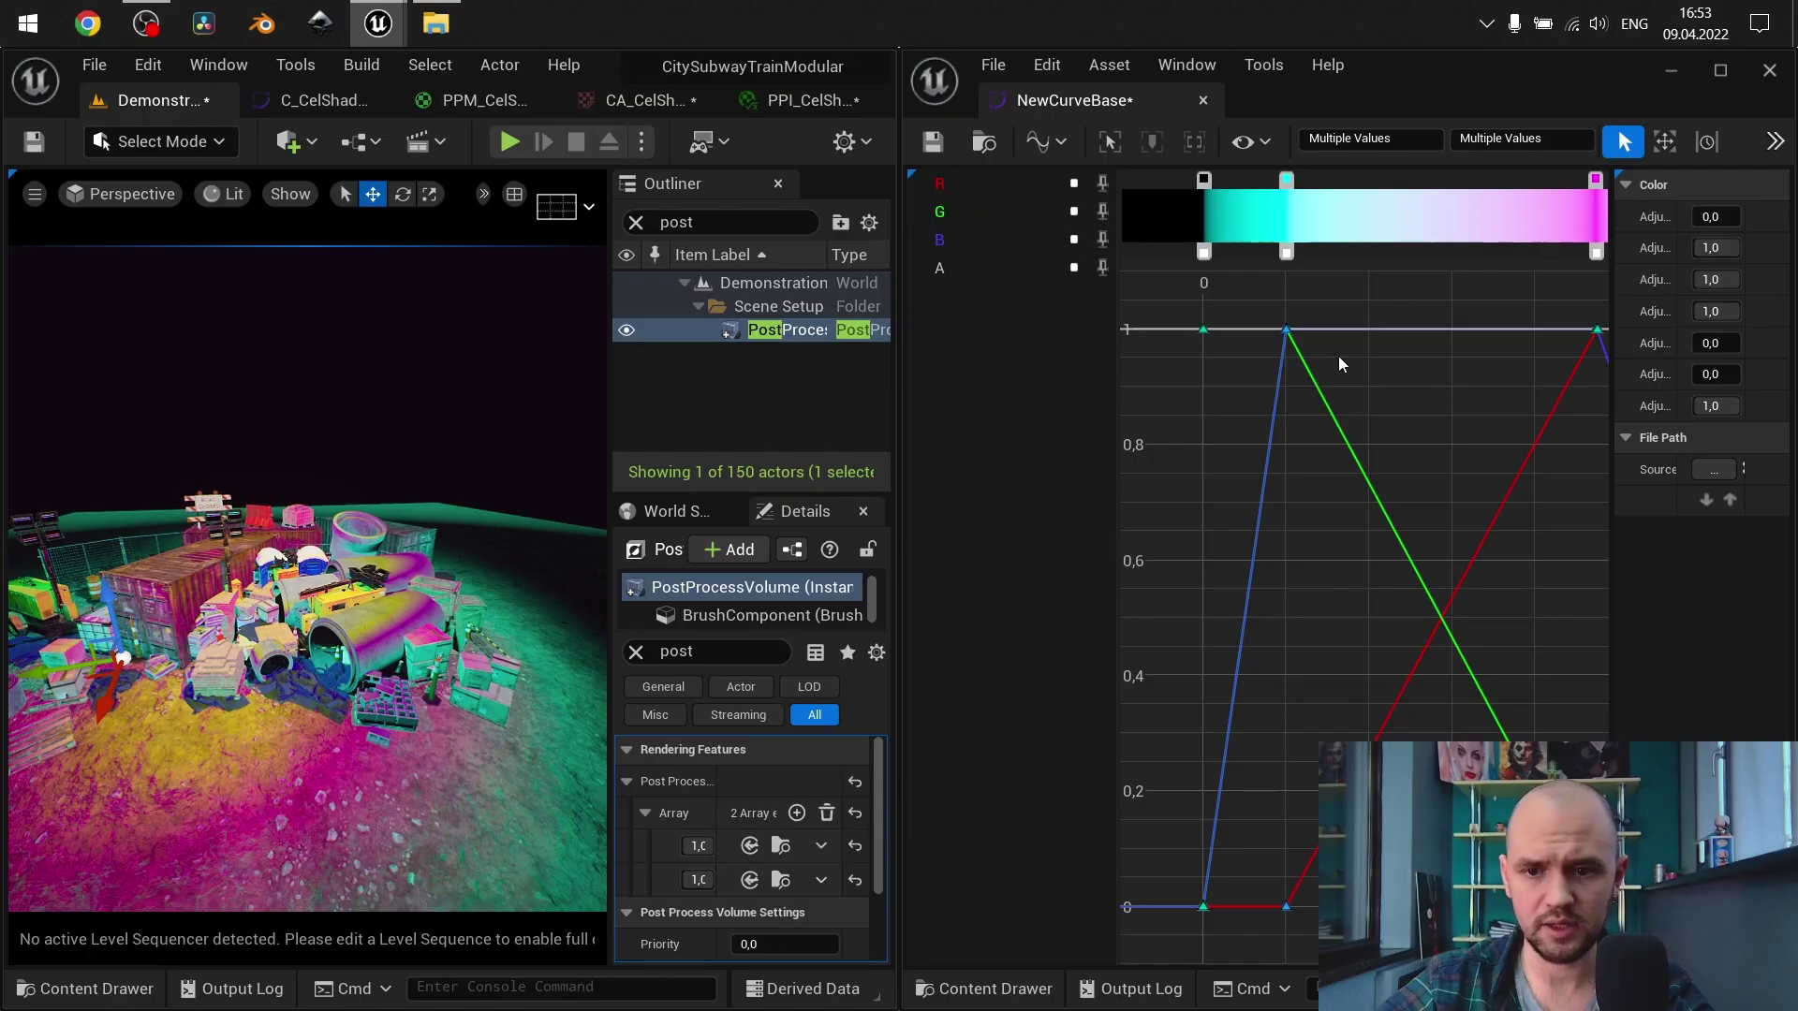
Try the cyan keys at times 0.2, 0.3 and 0.4, then settle them back at 0.2
click(1367, 138)
text(0,2)
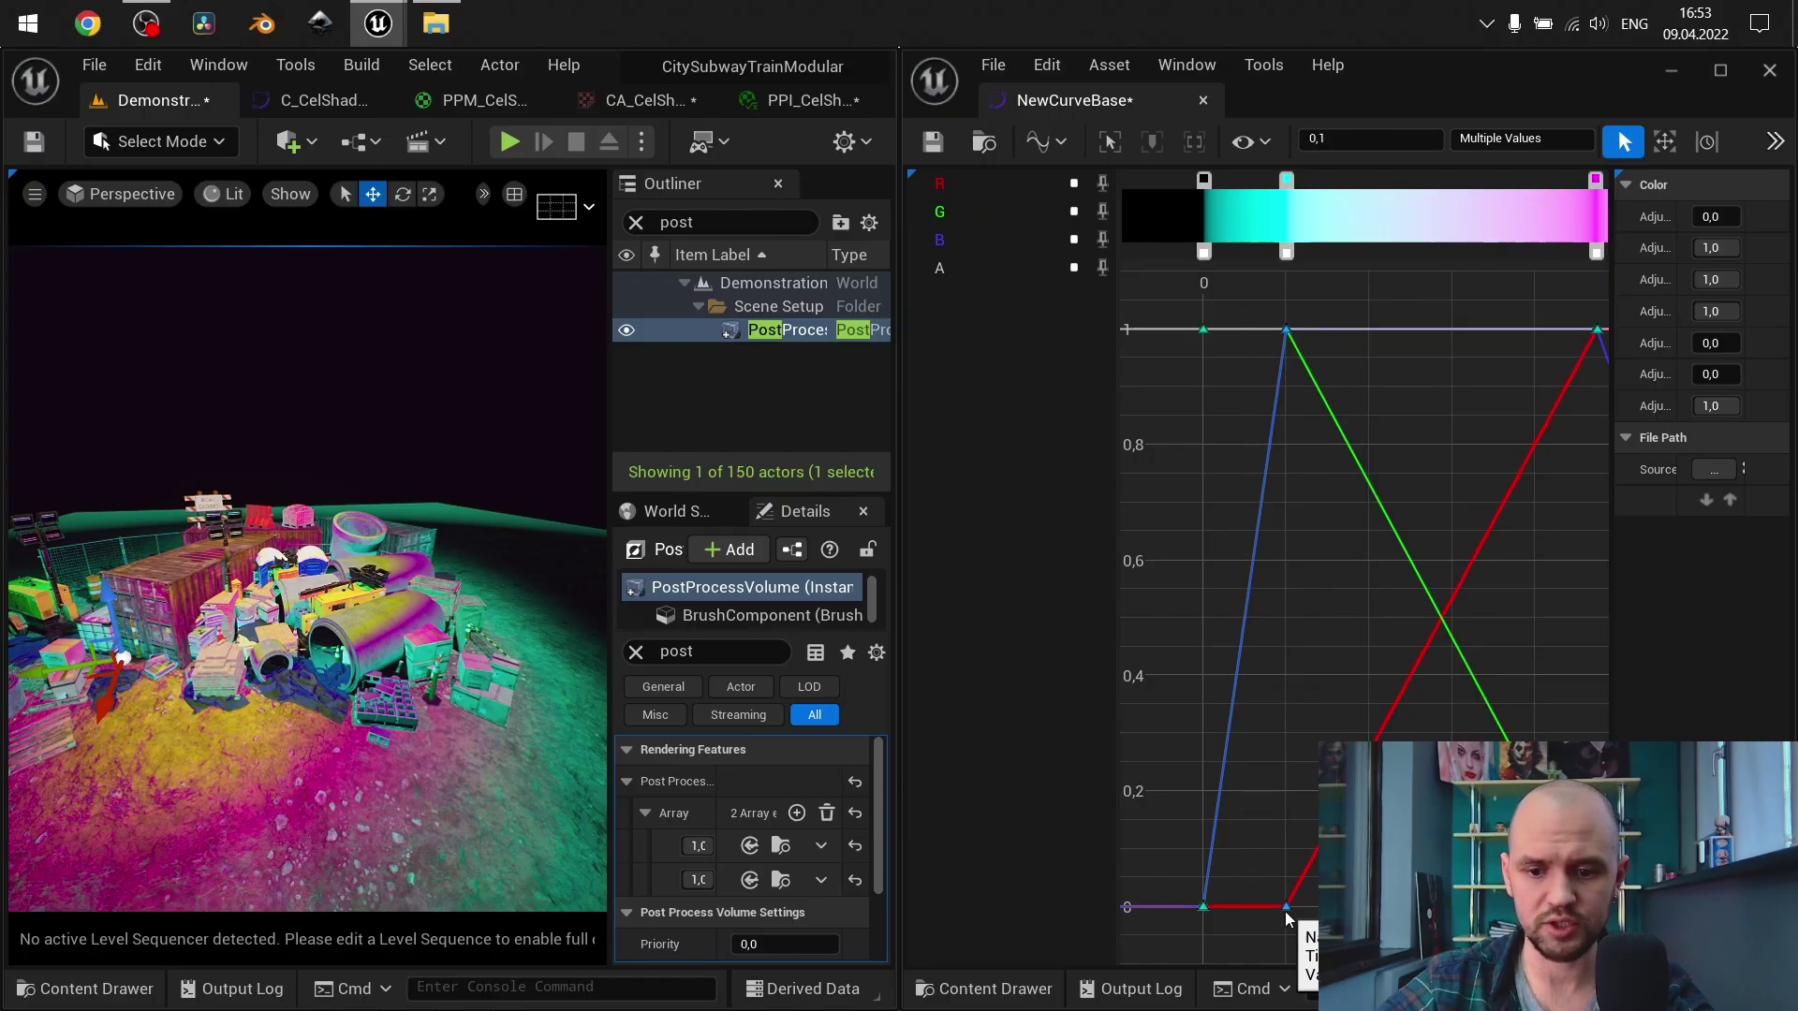
key(Return)
drag(1368, 330, 1451, 330)
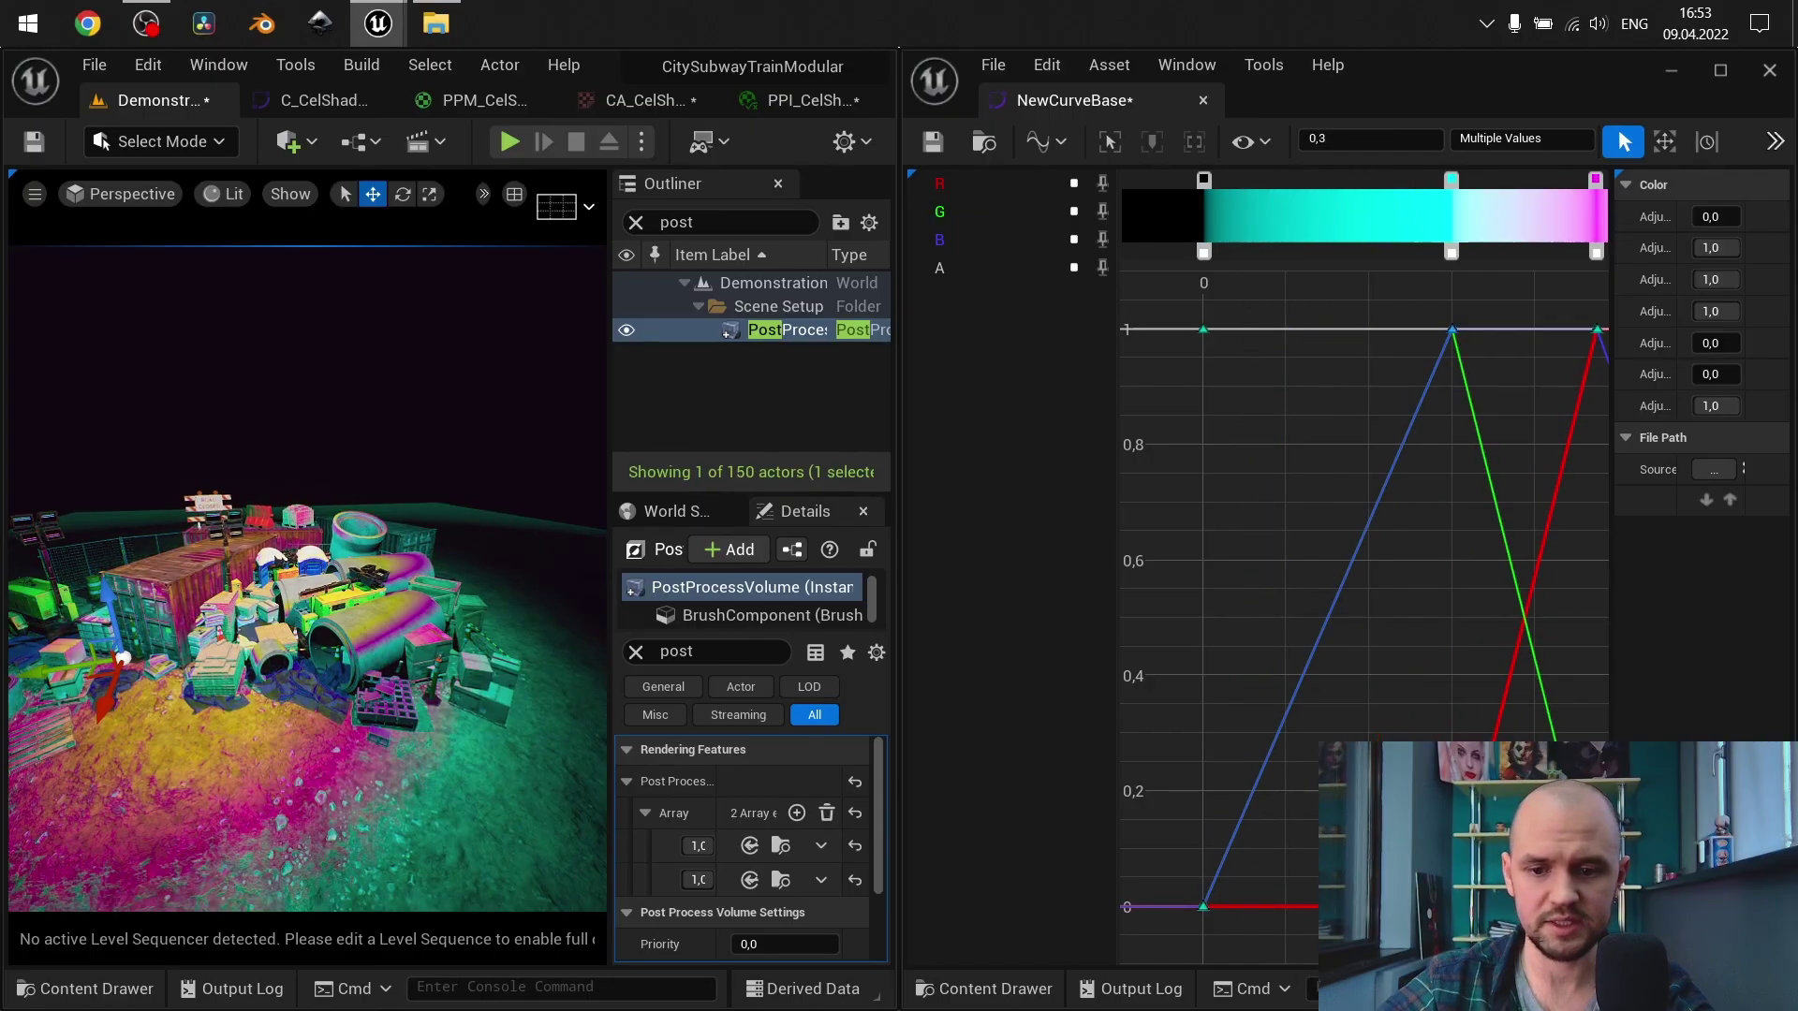
text(0,4)
key(Return)
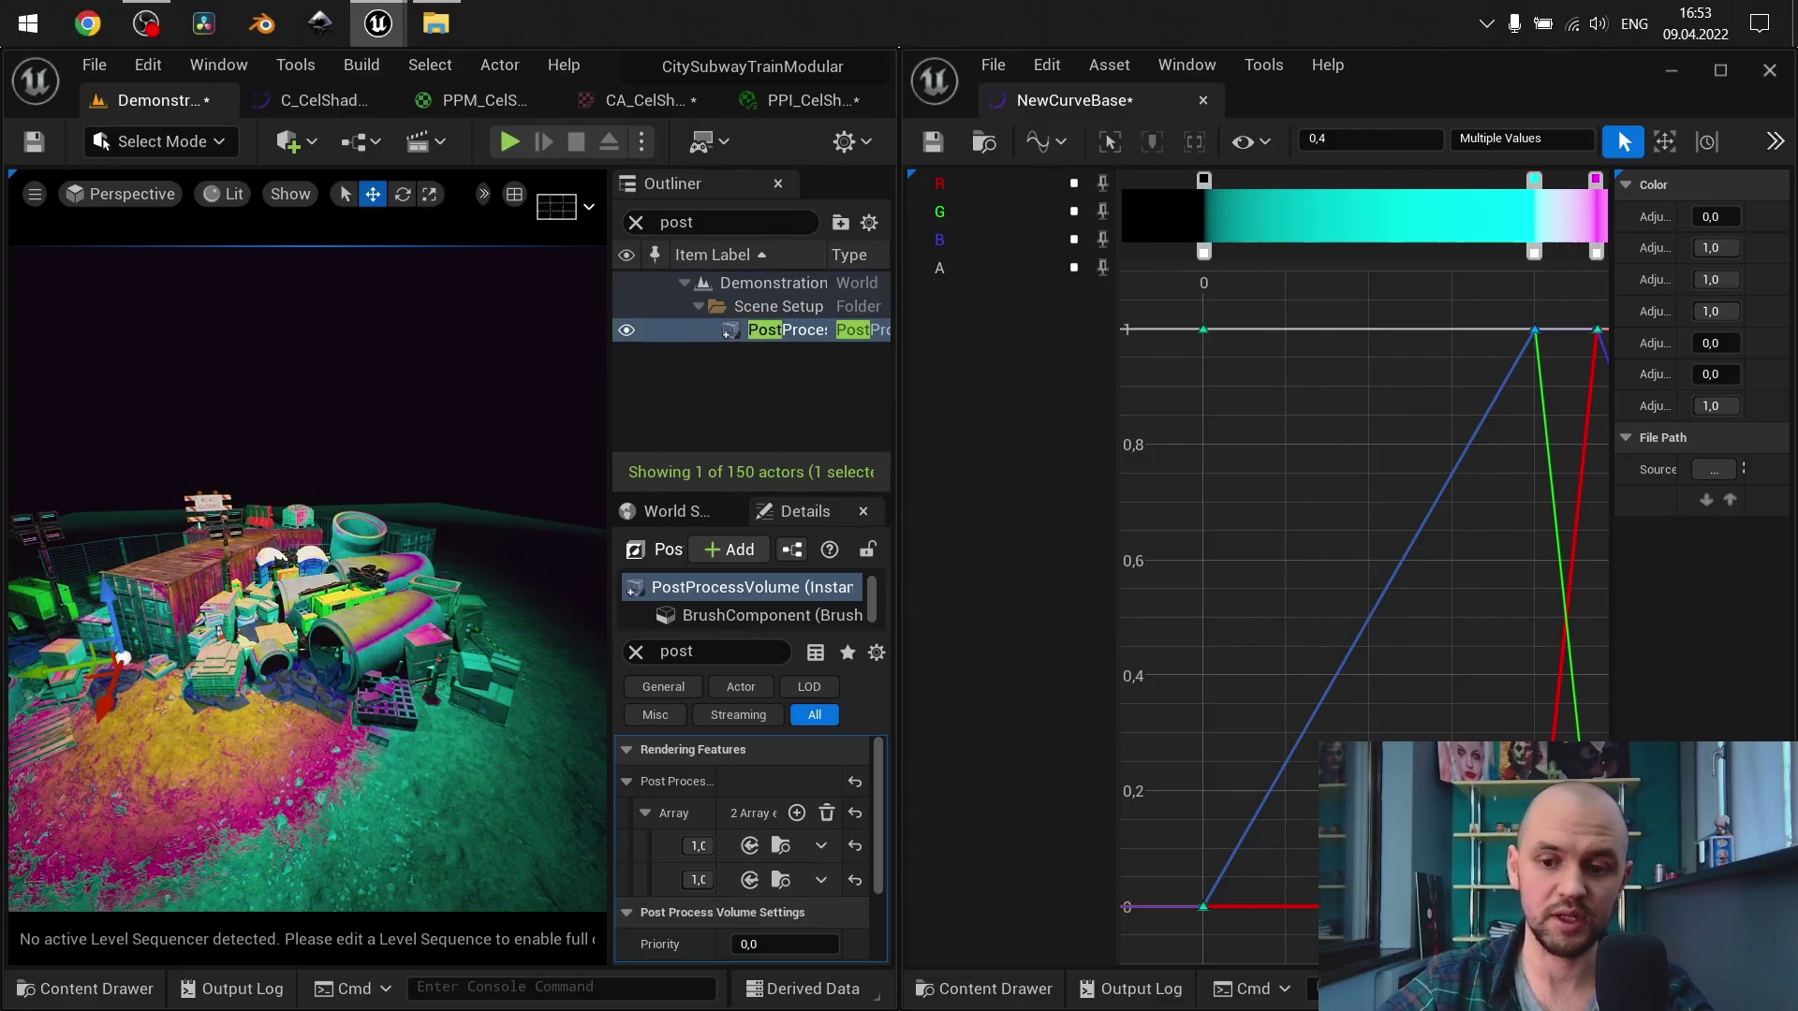
drag(1535, 906, 1369, 906)
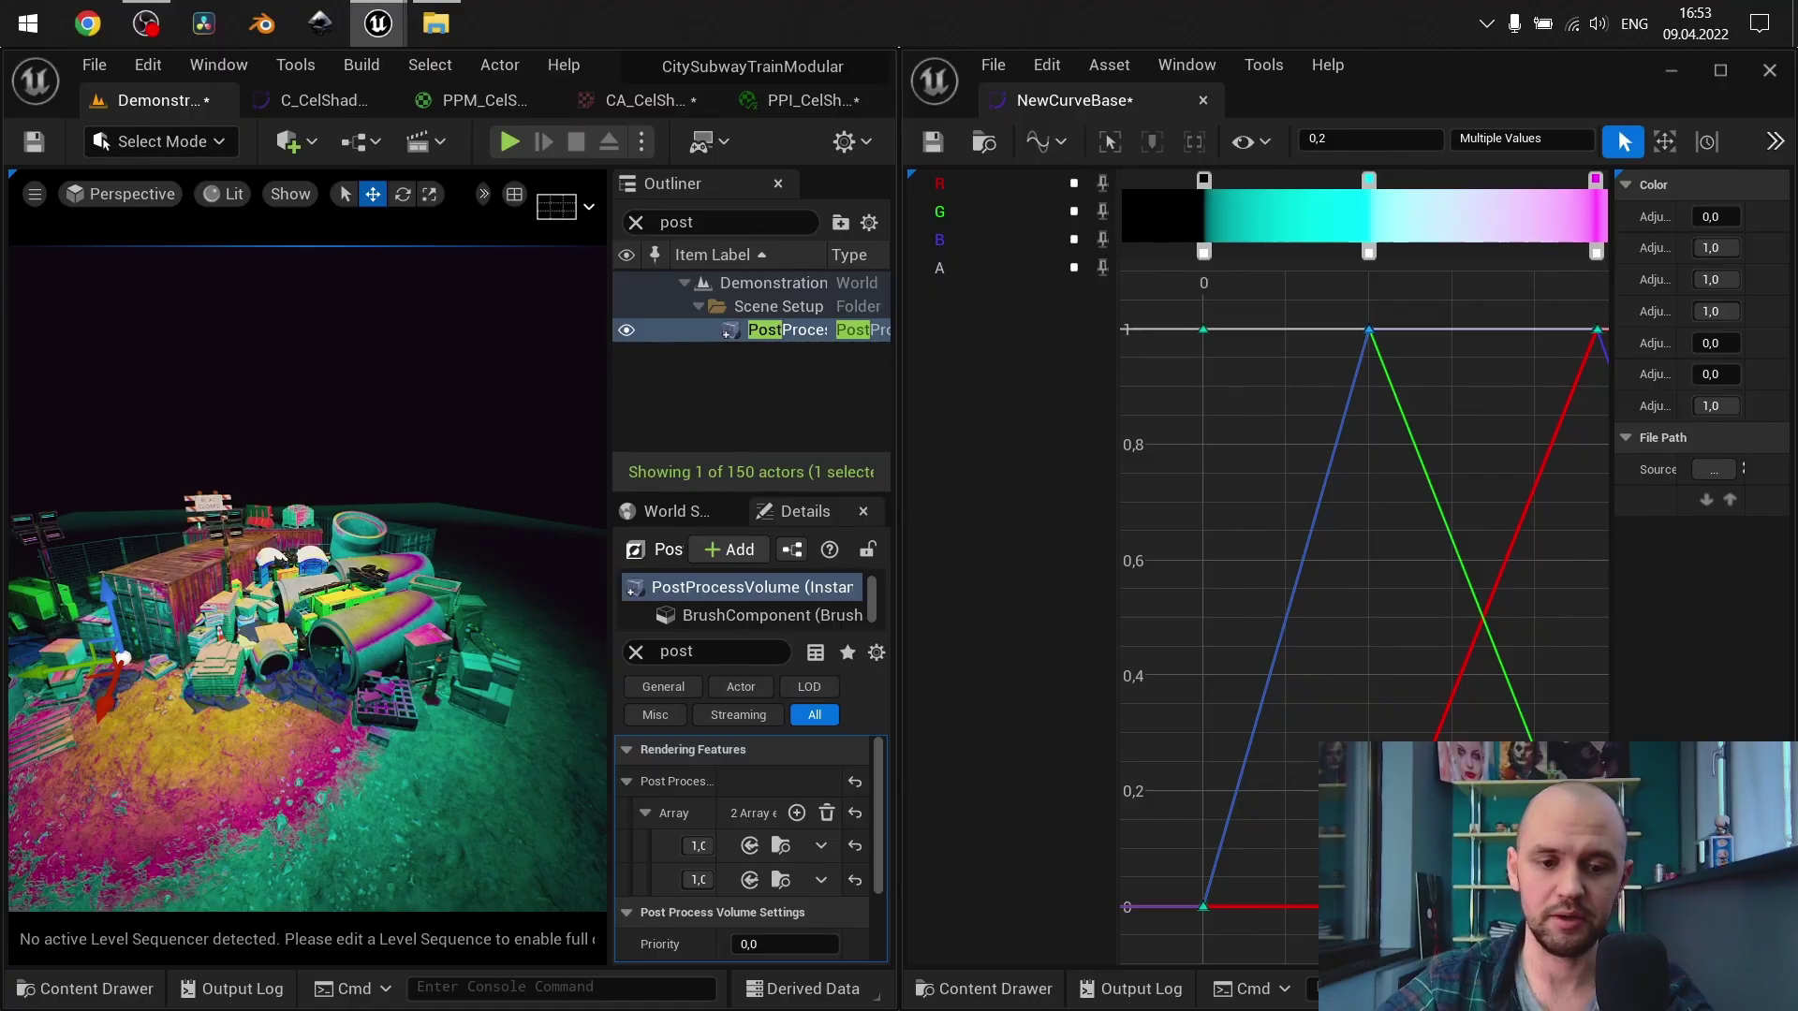
Select the magenta stop's keys, then dock the curve editor into the maximized main window
scroll(1501, 688, down, 1)
right_drag(1507, 630, 1292, 596)
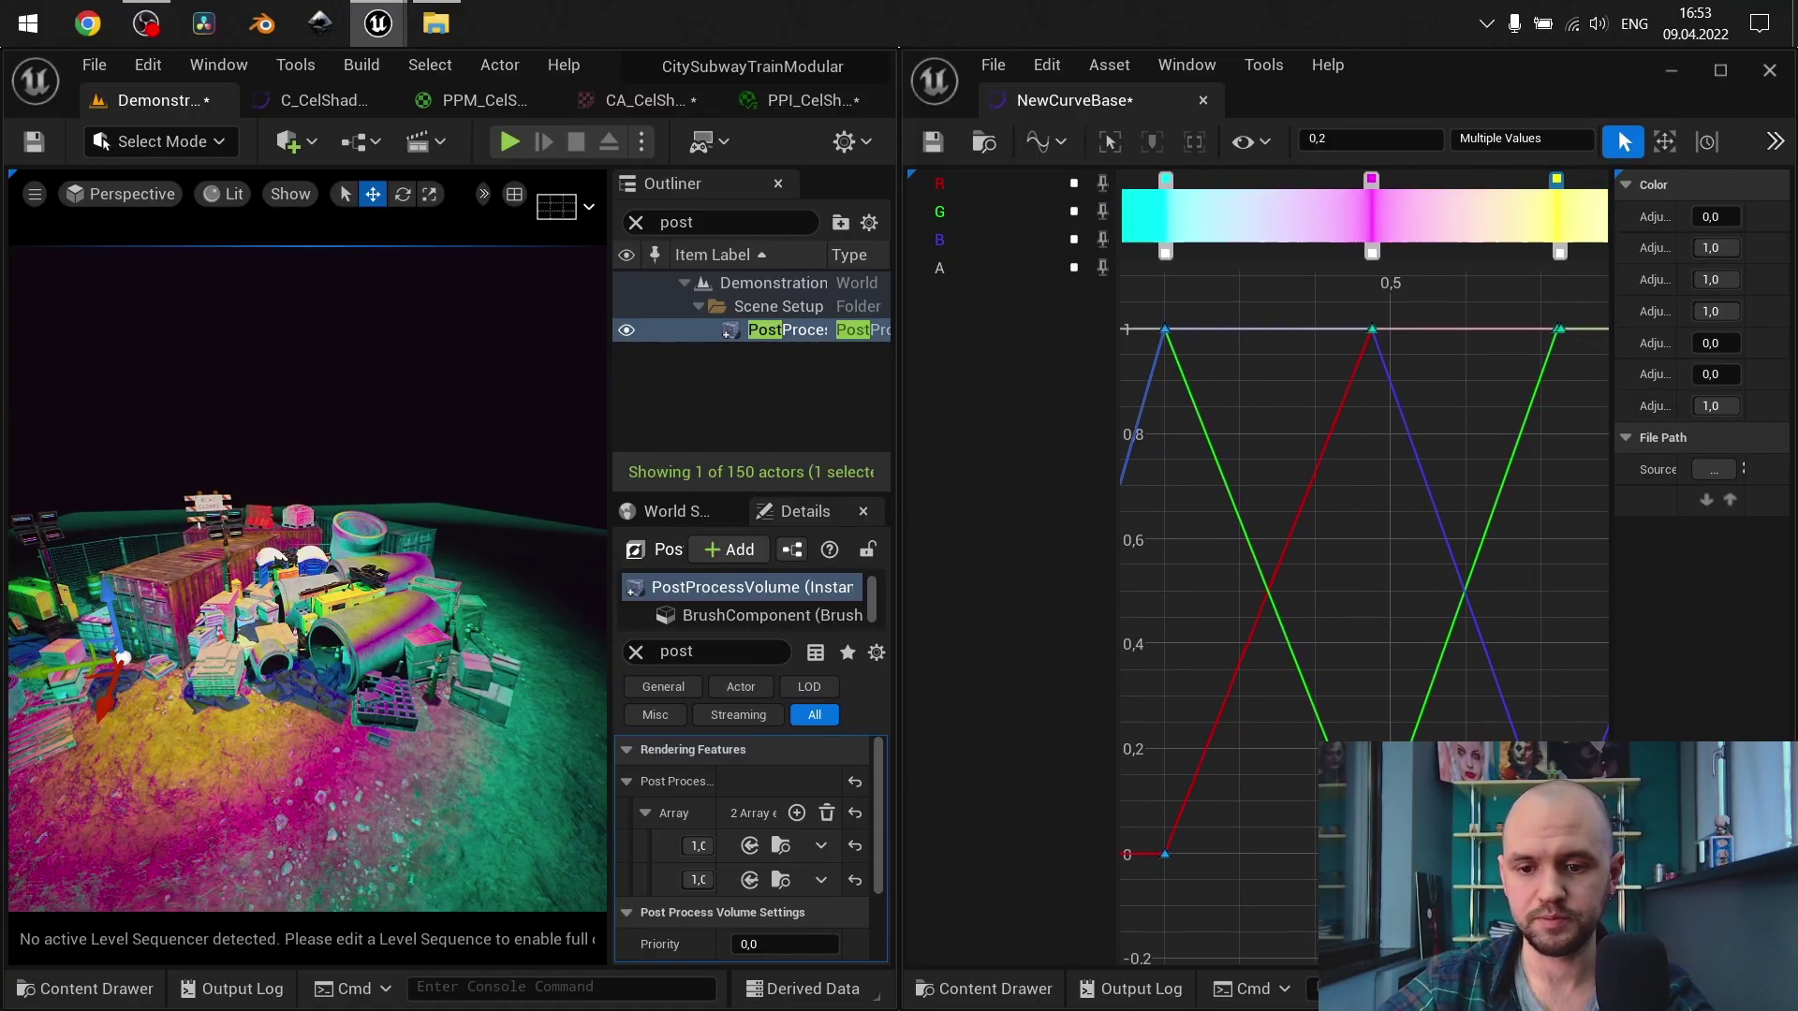
drag(1440, 540, 1465, 339)
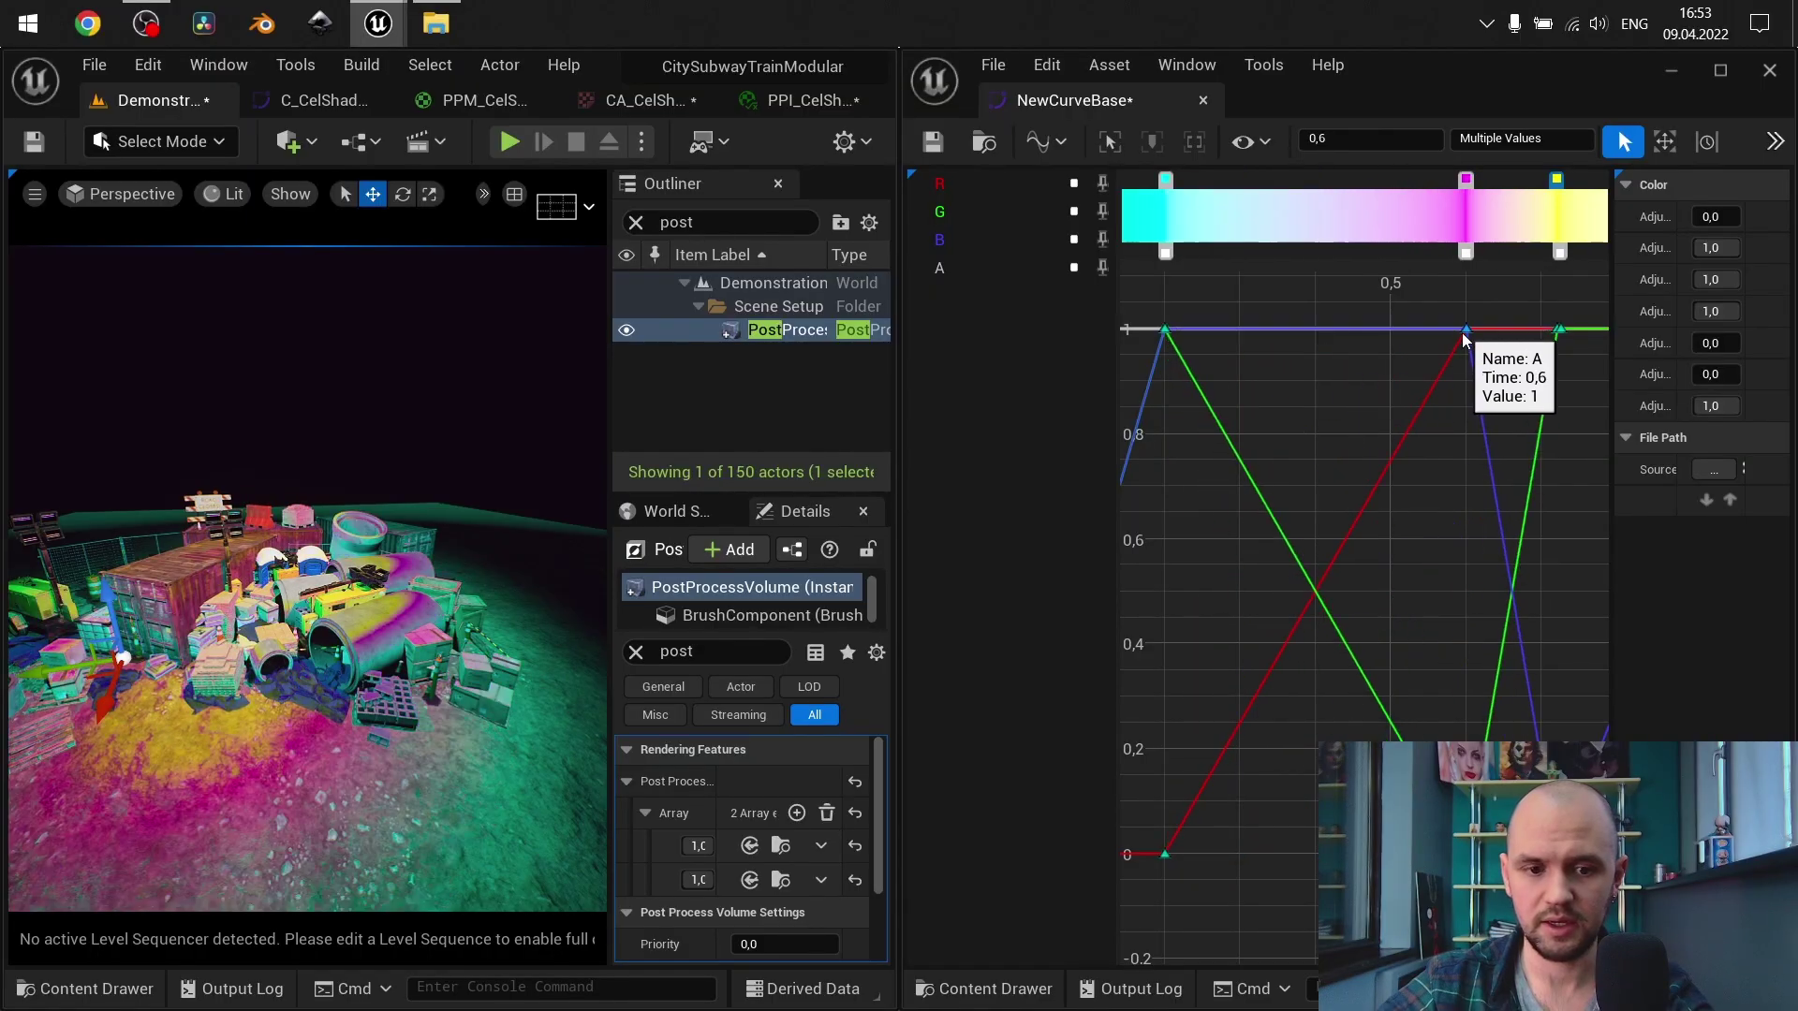
scroll(361, 627, up, 2)
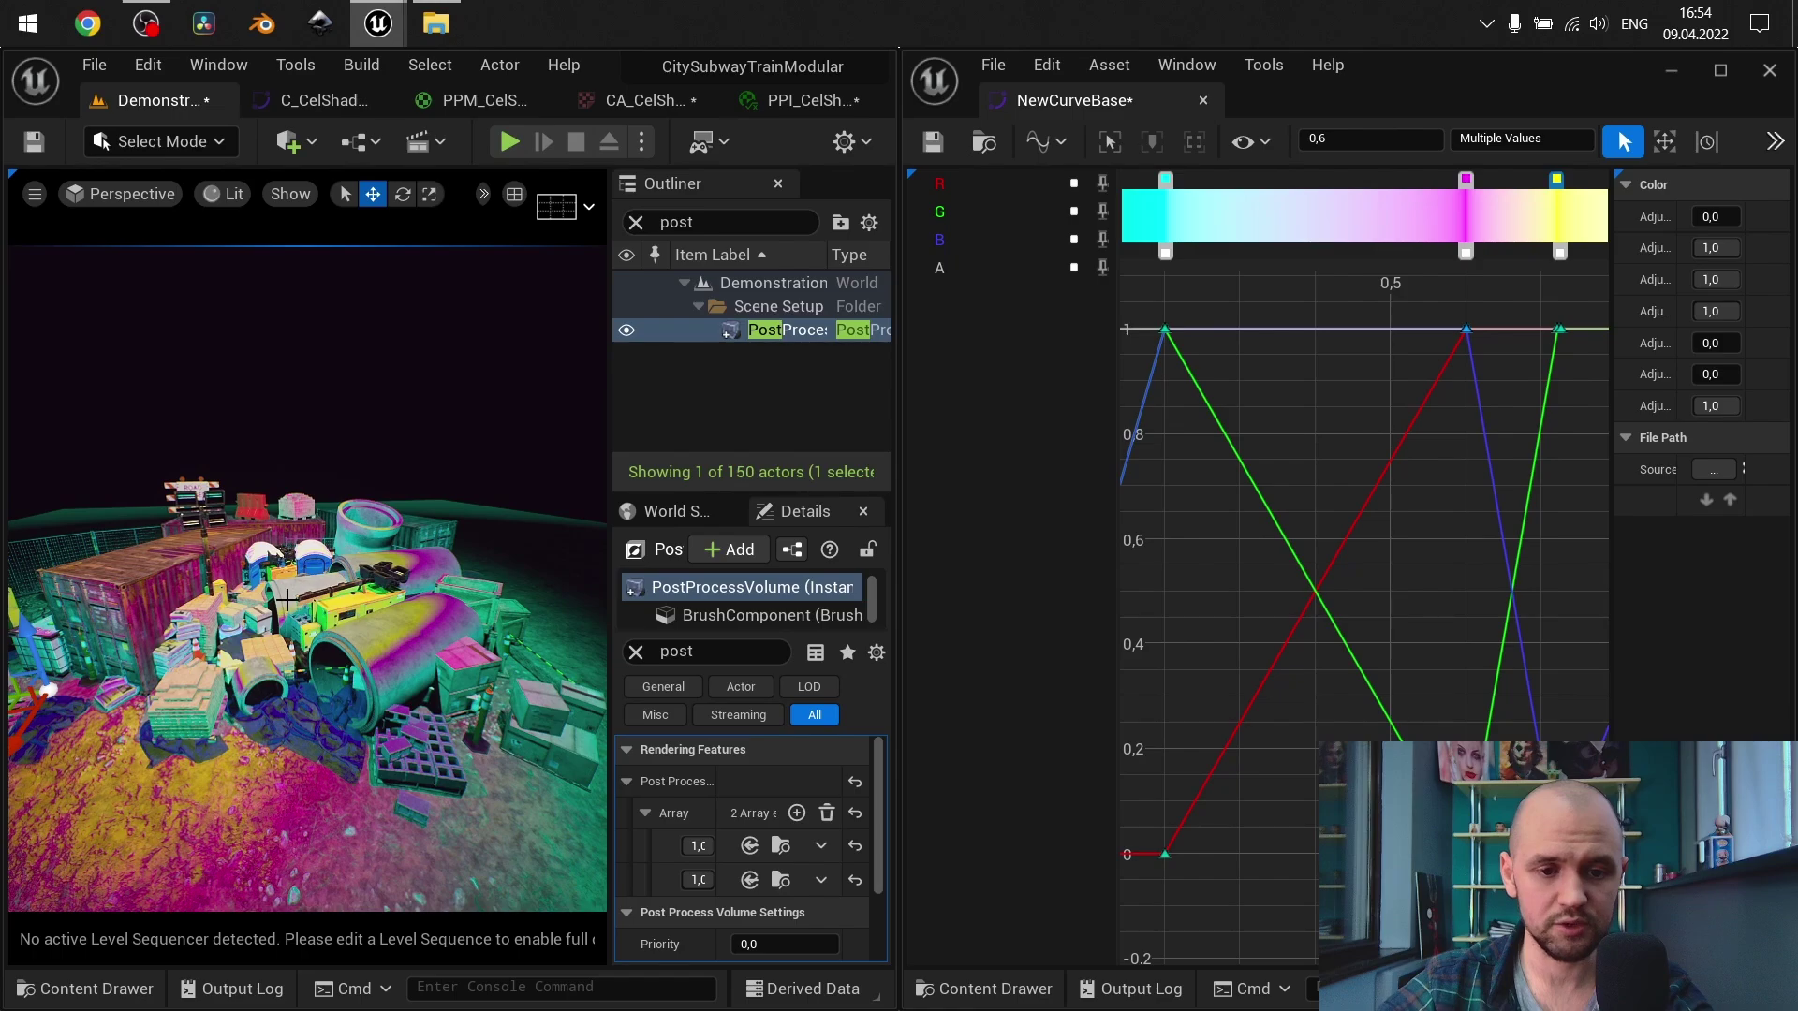
drag(1086, 101, 733, 99)
double_click(846, 71)
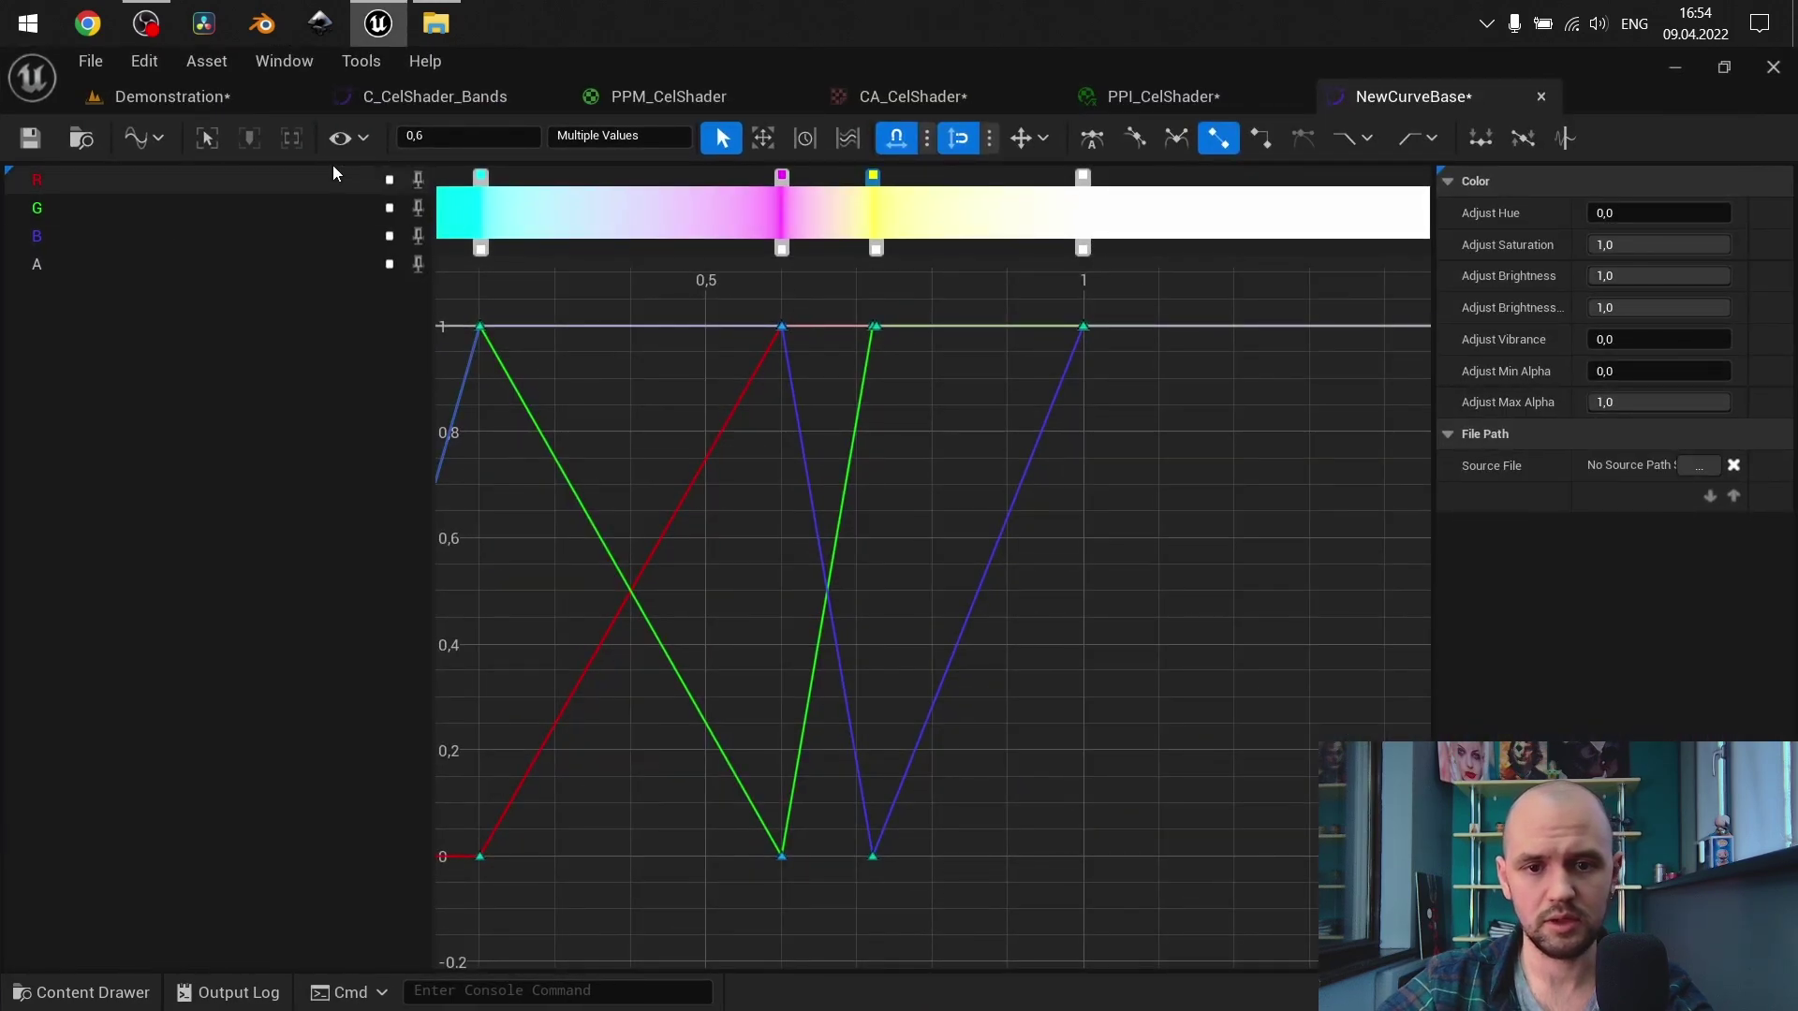
Frame and marquee-select every NewCurveBase key, then set them all to Constant interpolation
click(187, 98)
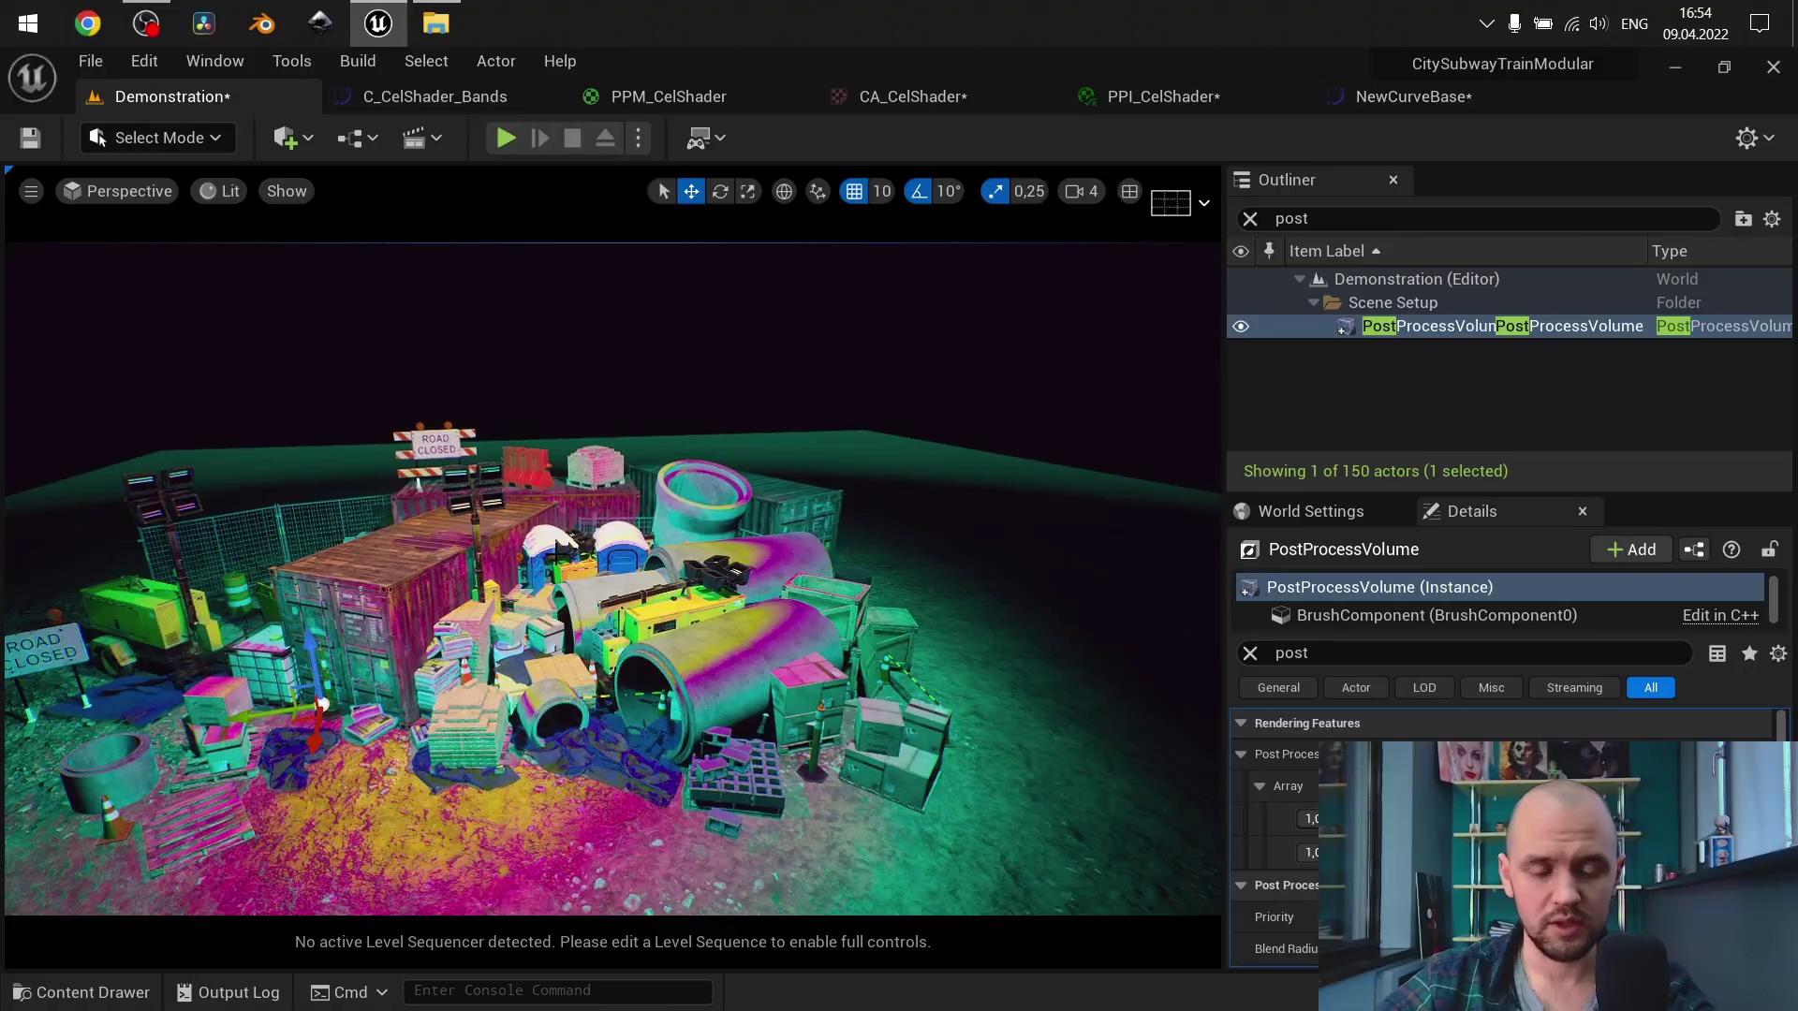
scroll(573, 541, up, 2)
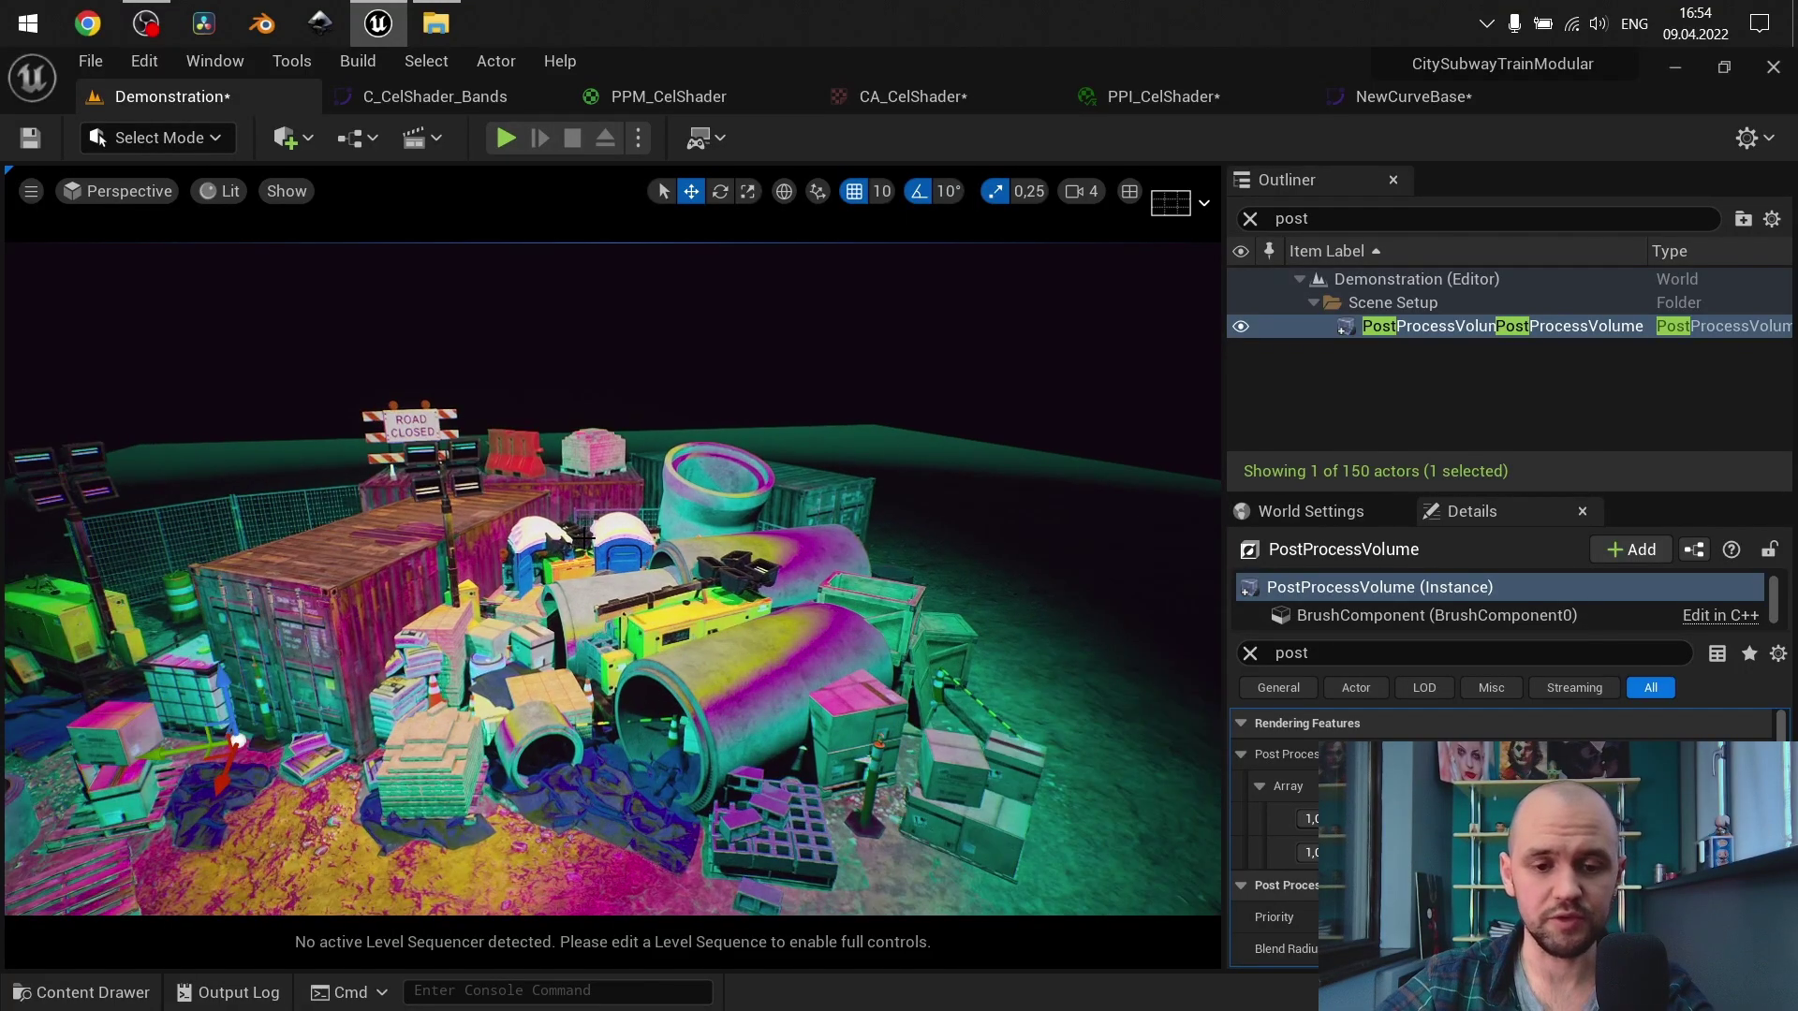
click(1414, 97)
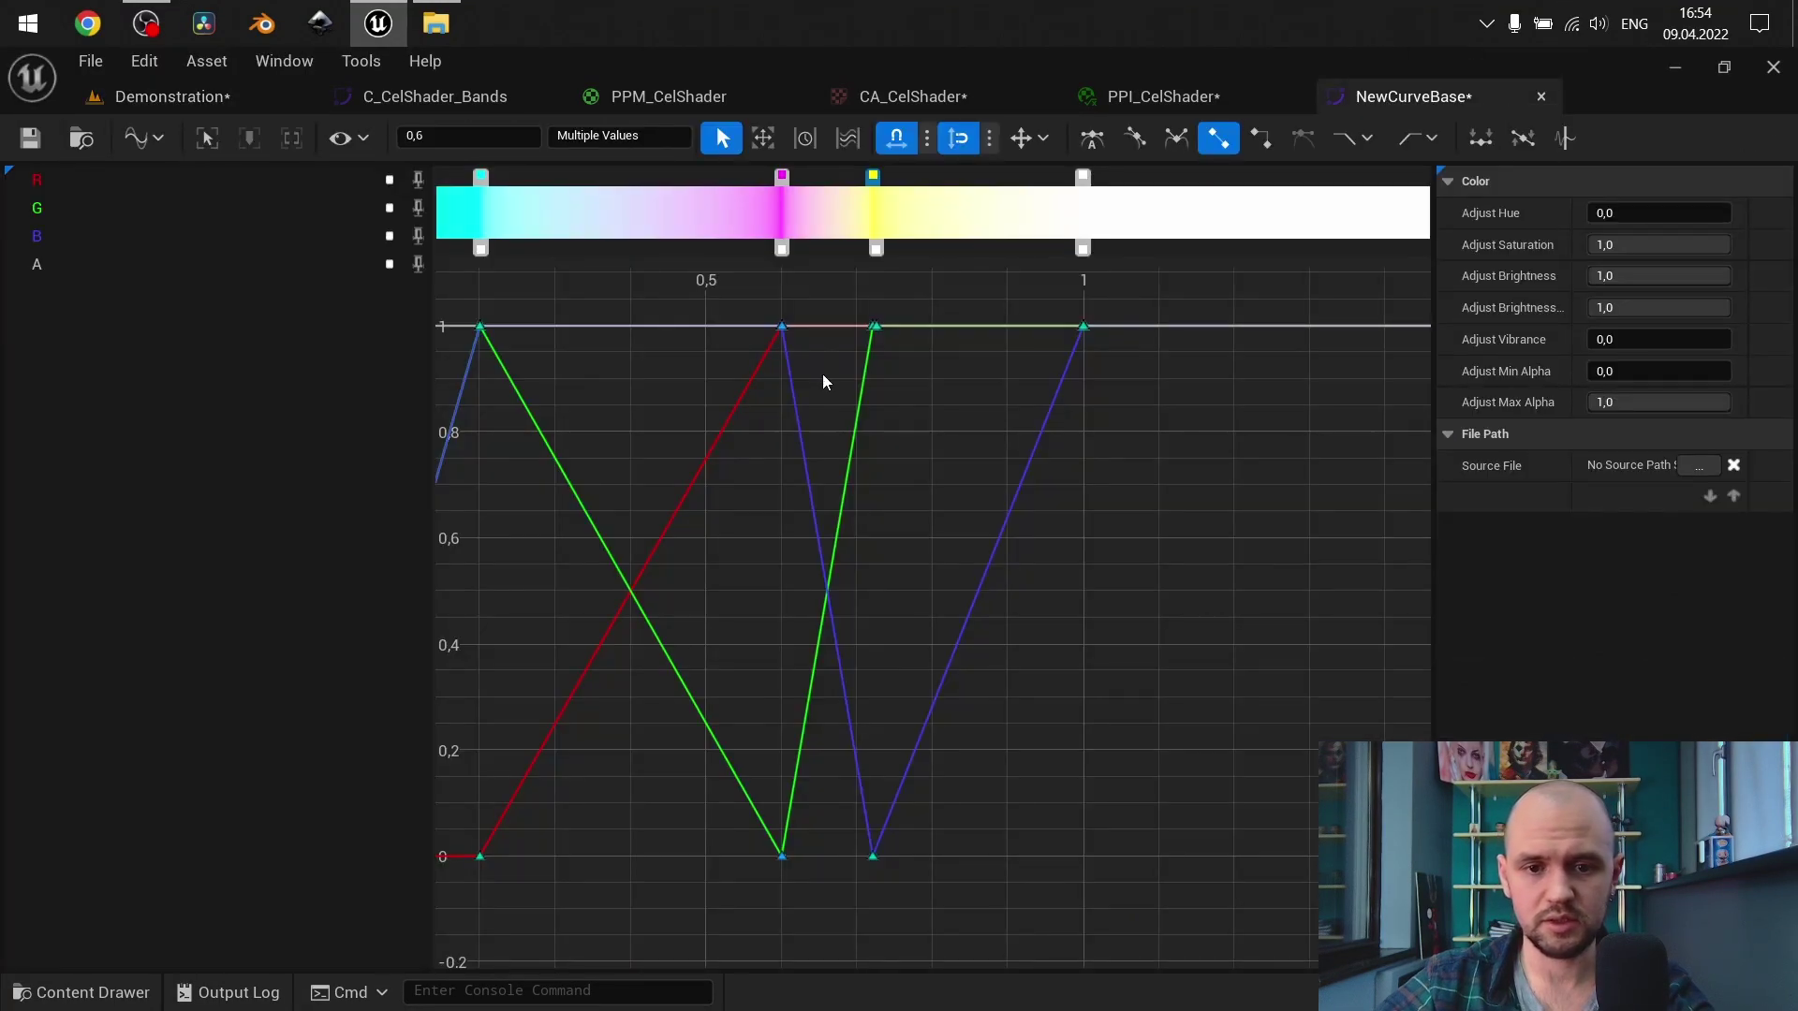
click(1116, 502)
key(f)
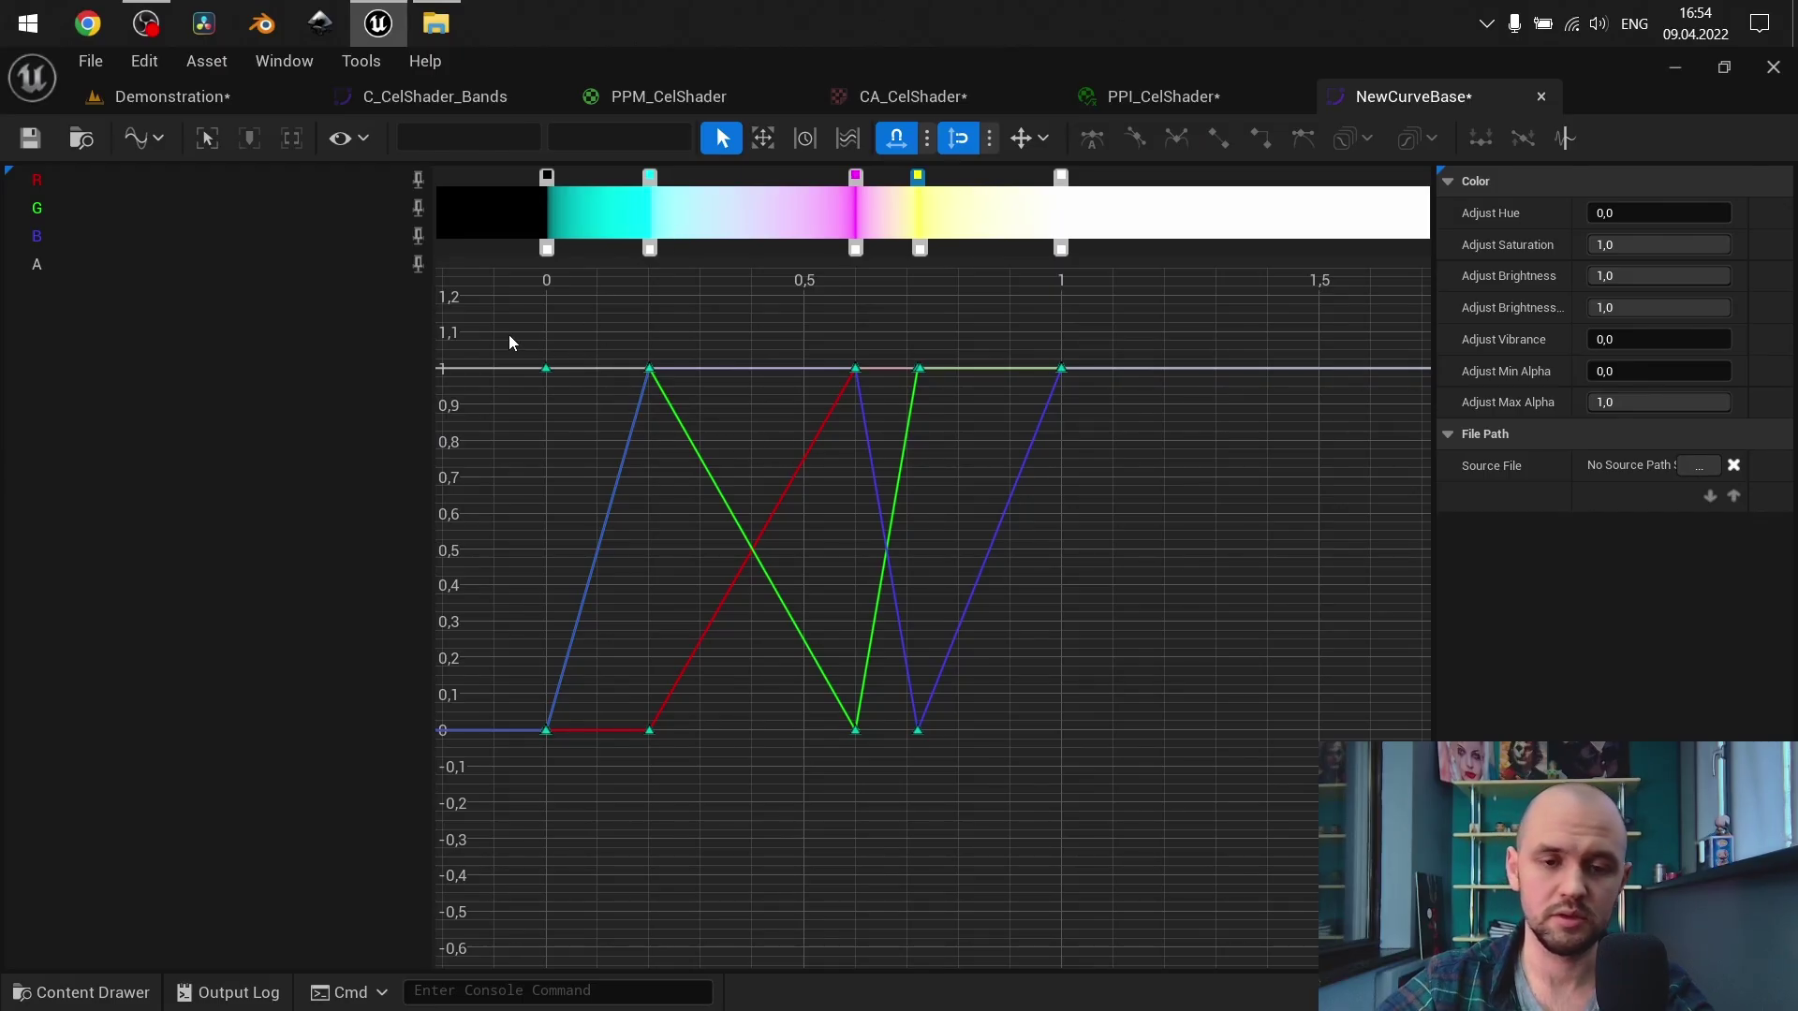
drag(493, 329, 1236, 807)
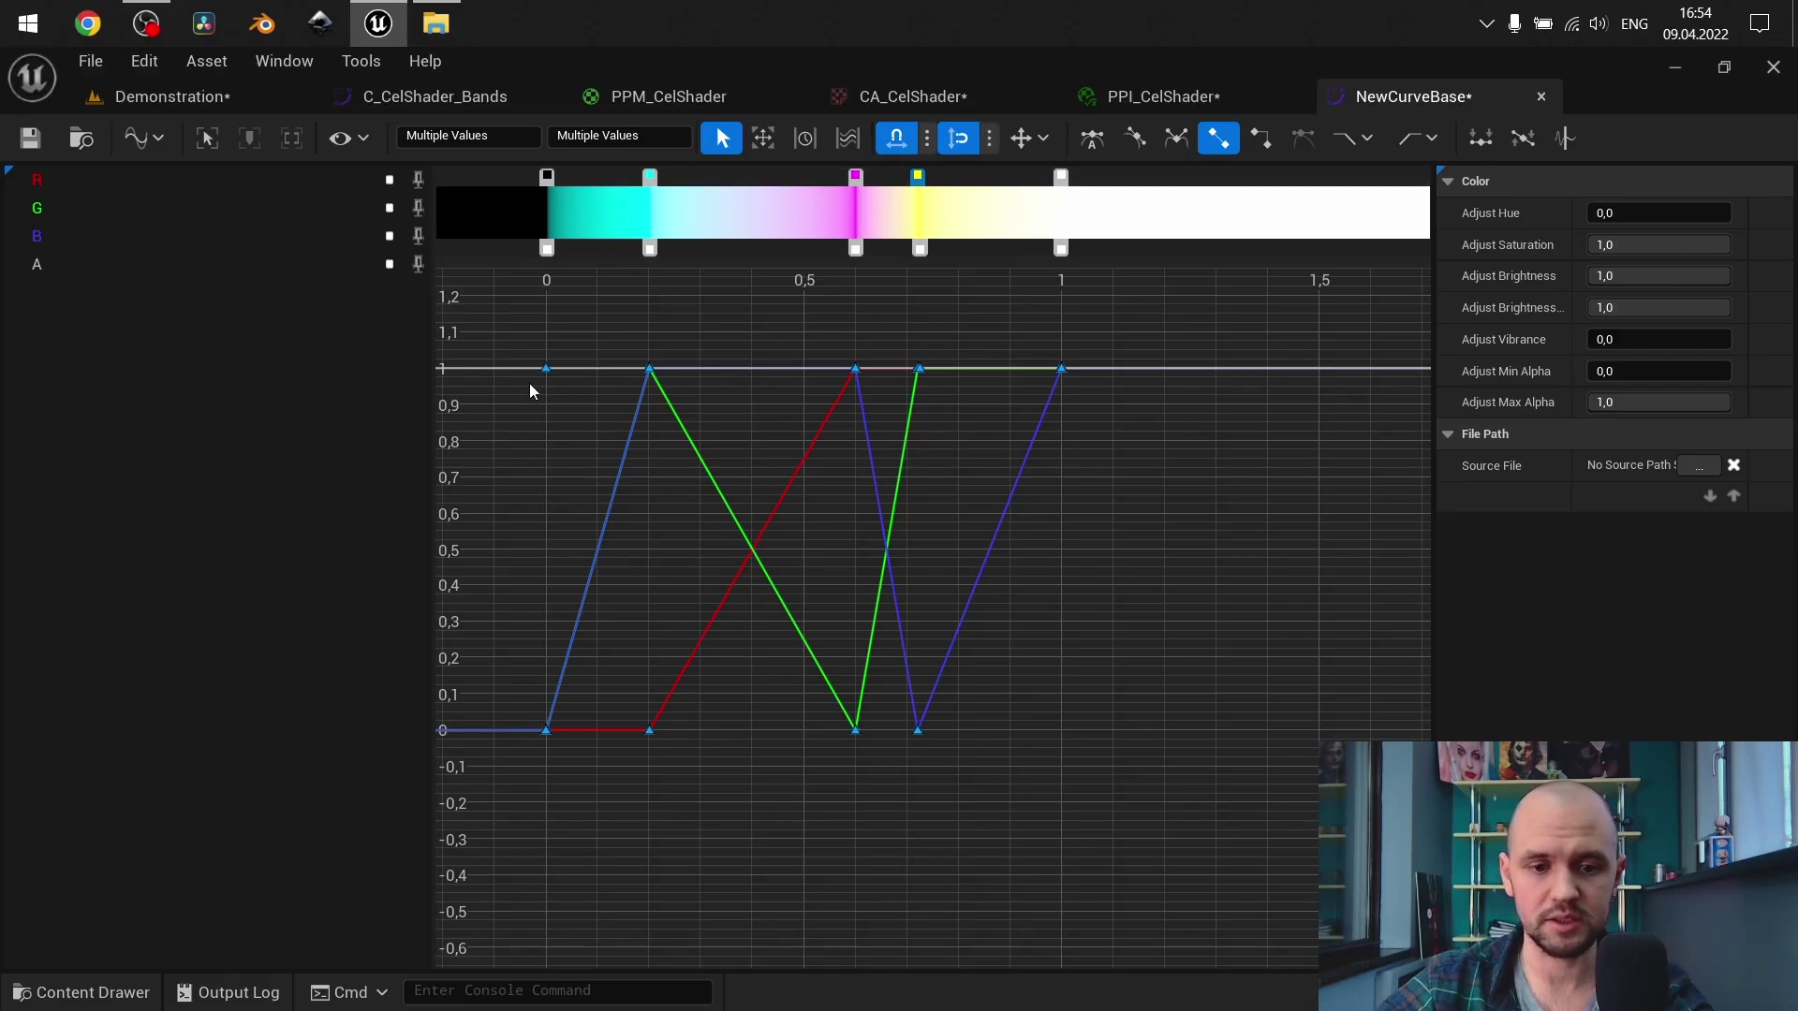
click(1257, 141)
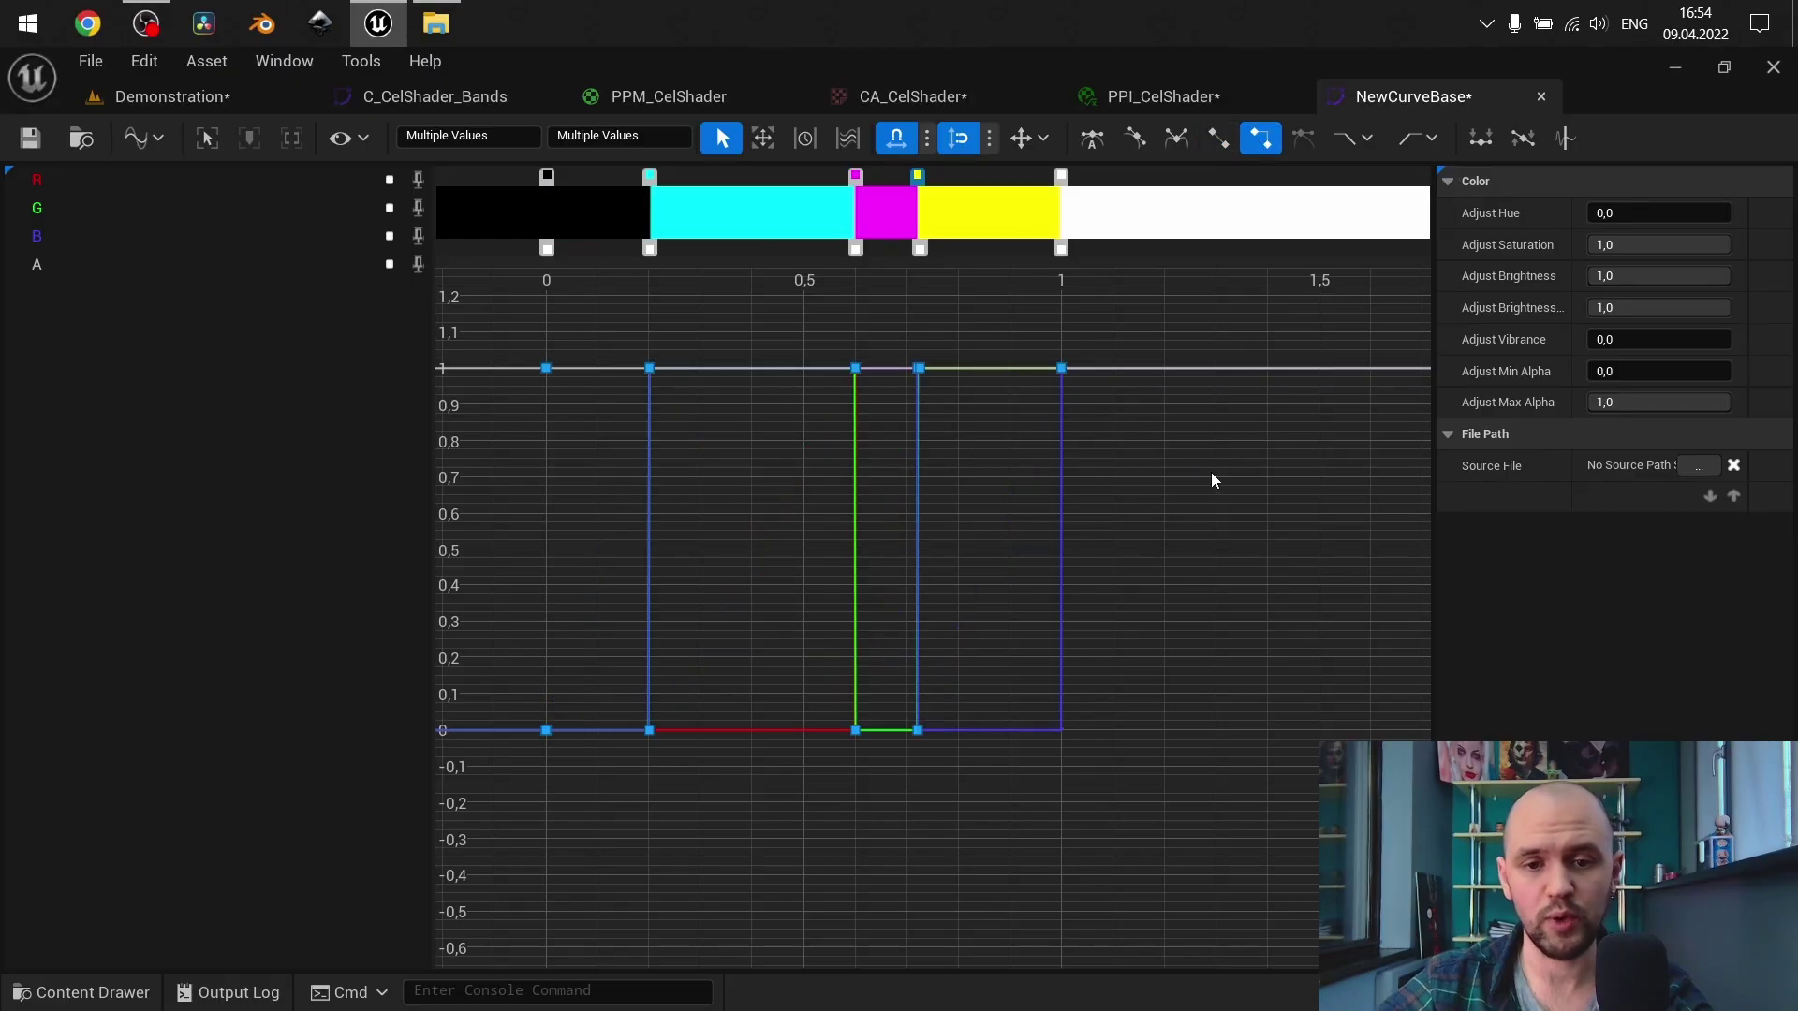
Preview the bands in the level, then lower the cyan band's opacity to 0.3
click(224, 97)
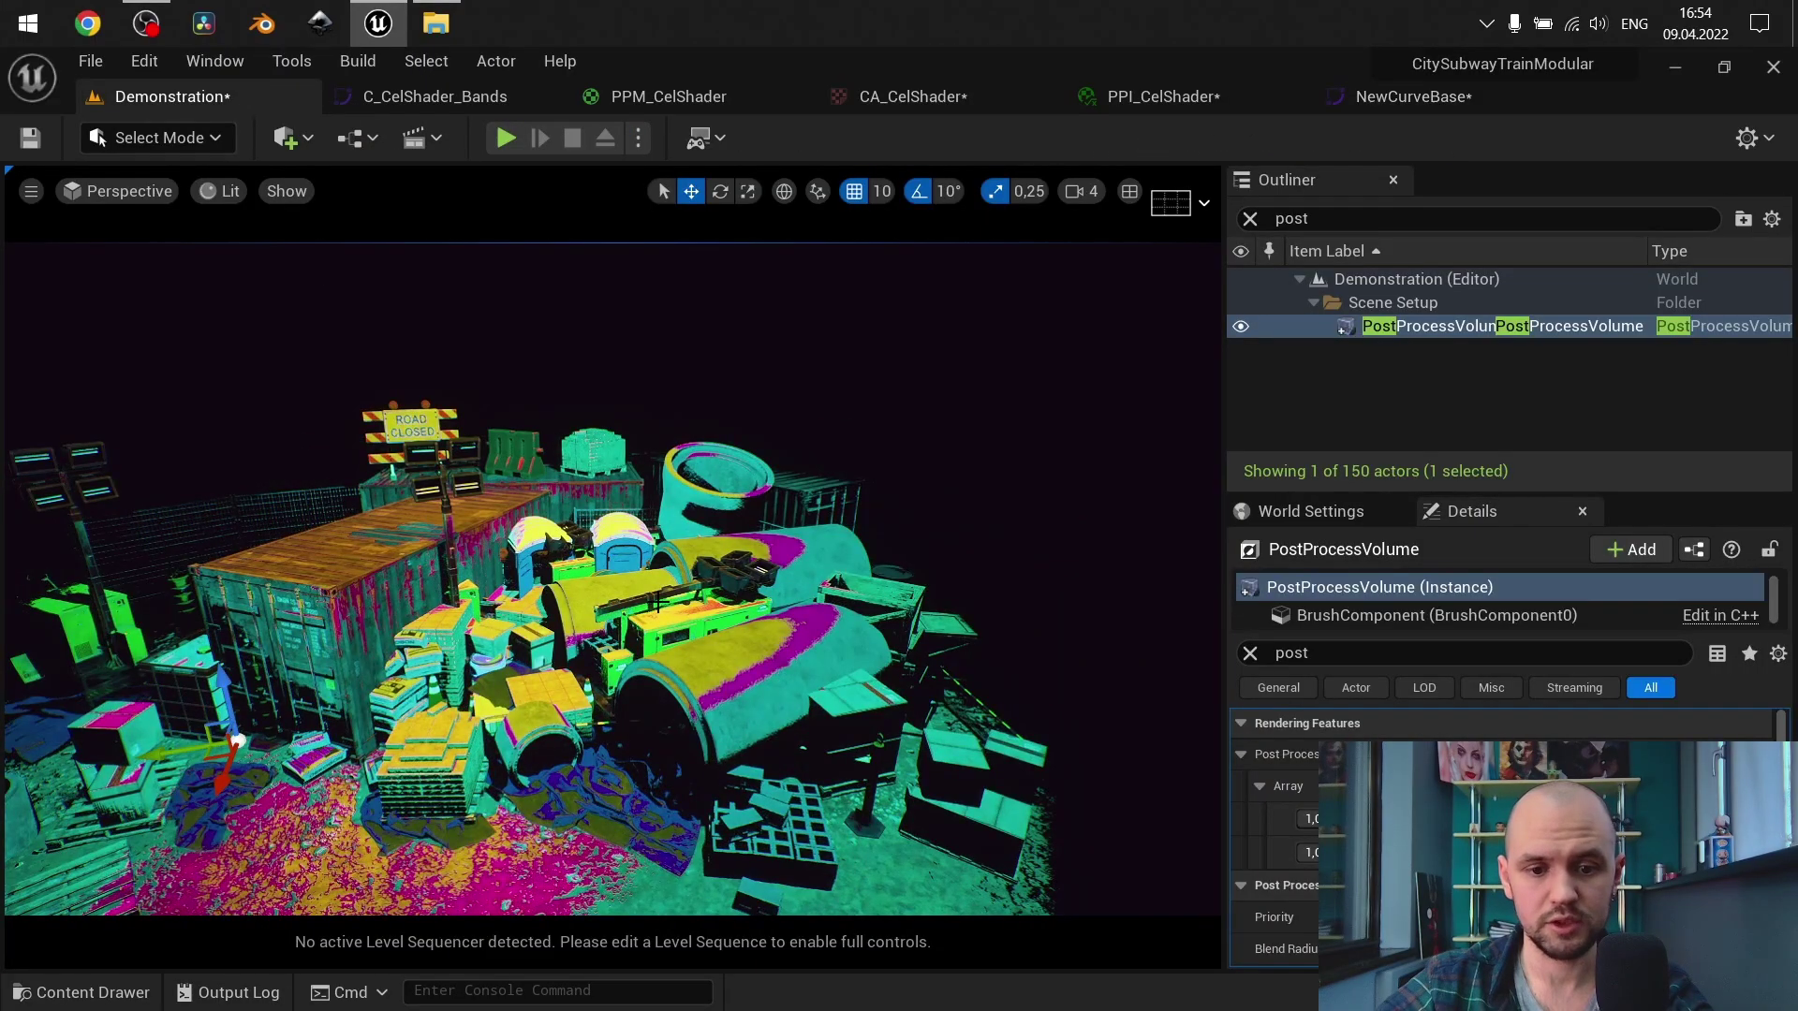
scroll(658, 602, down, 1)
key(w)
right_drag(658, 602, 806, 598)
key(s)
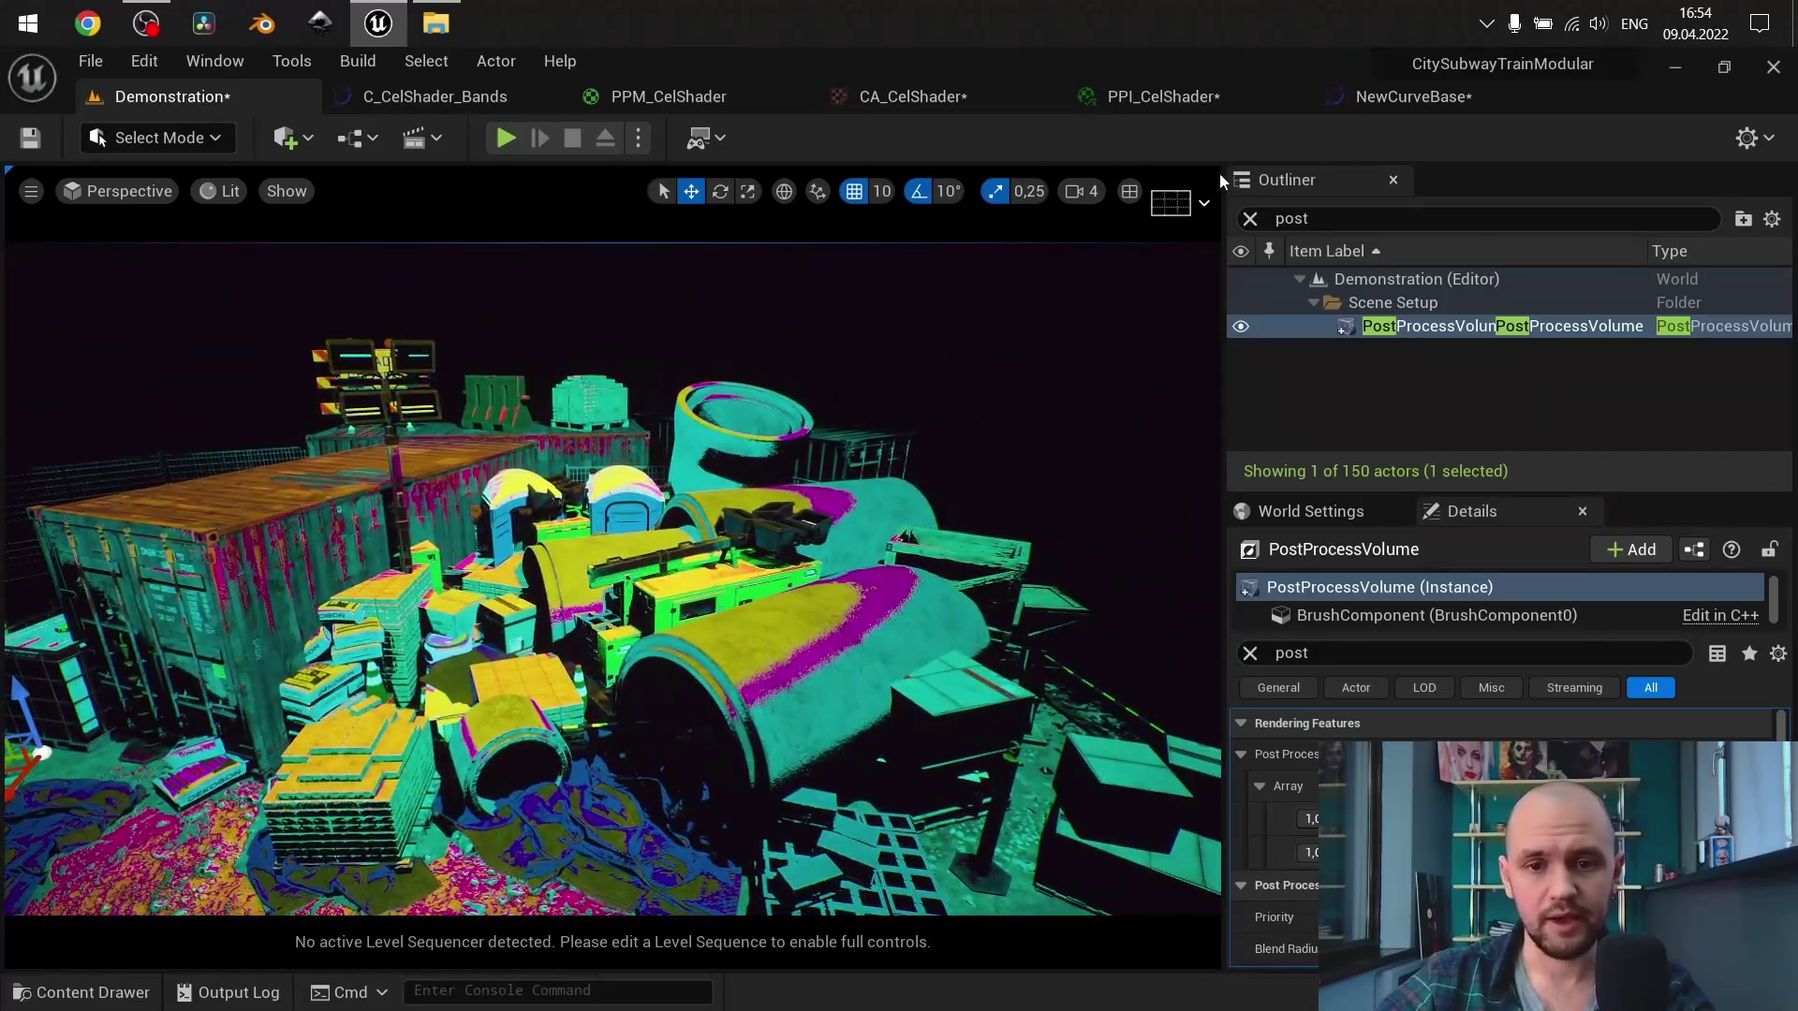
click(1369, 107)
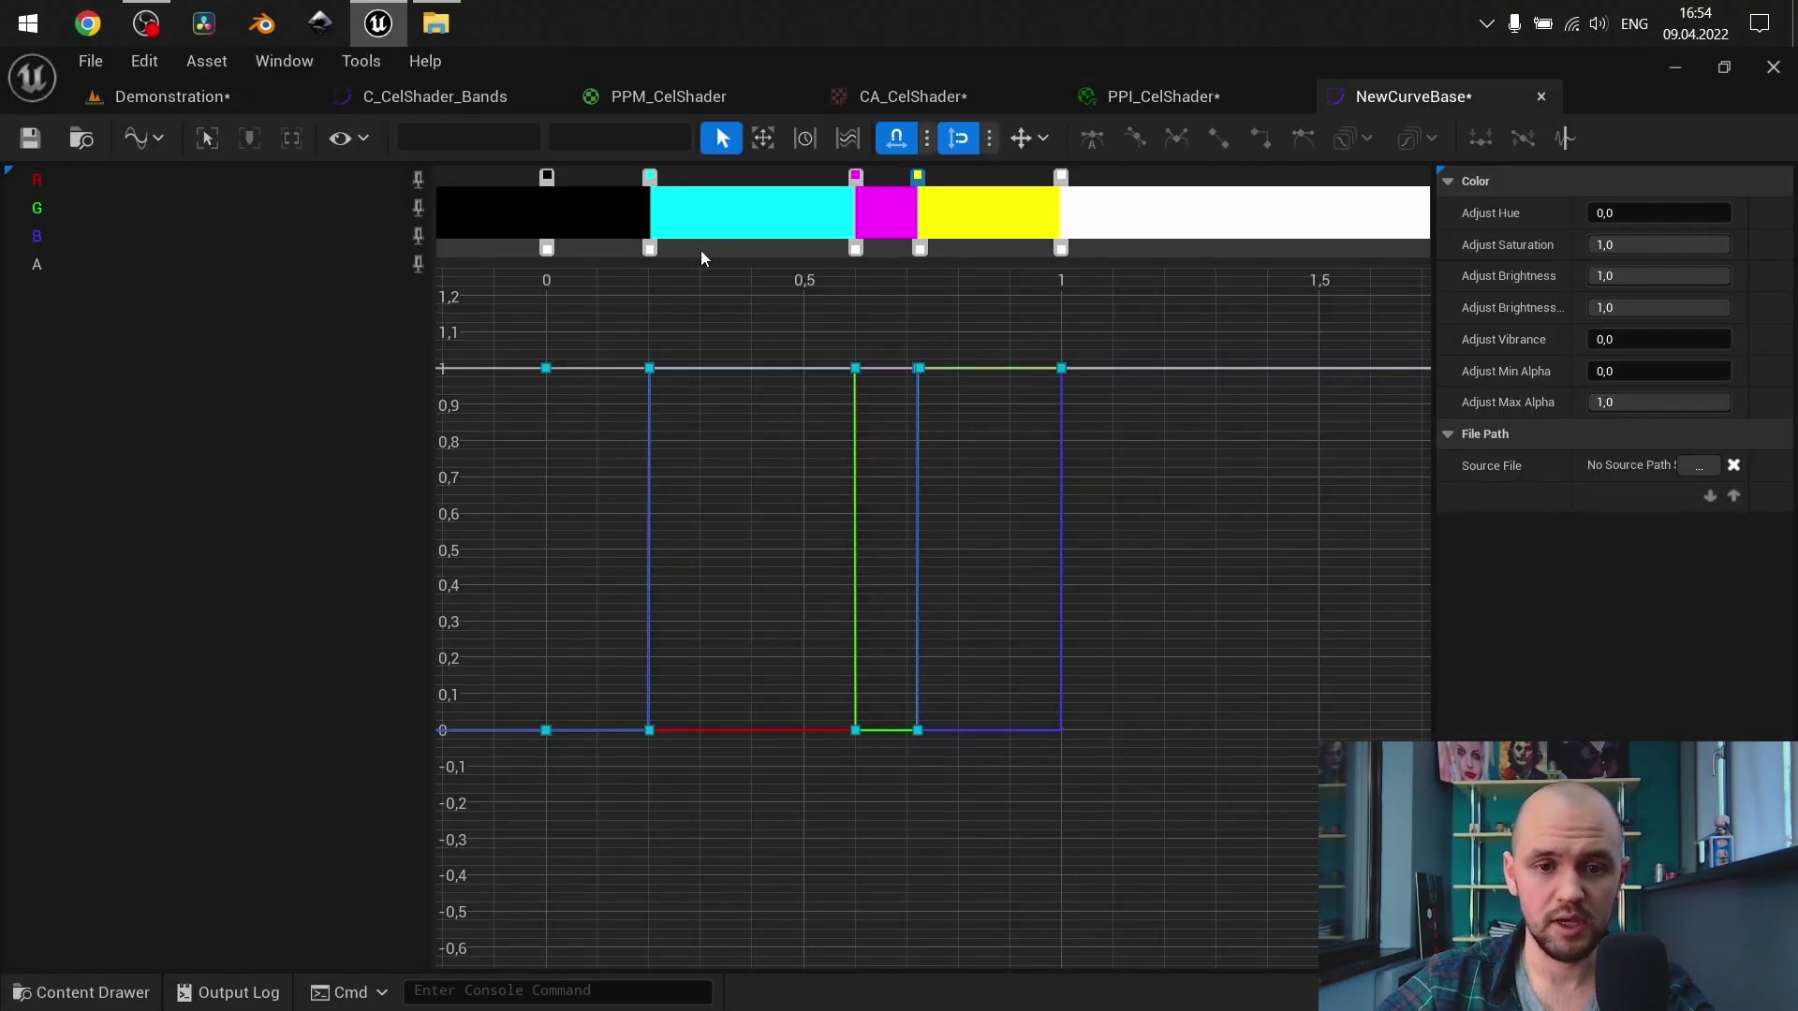
double_click(650, 251)
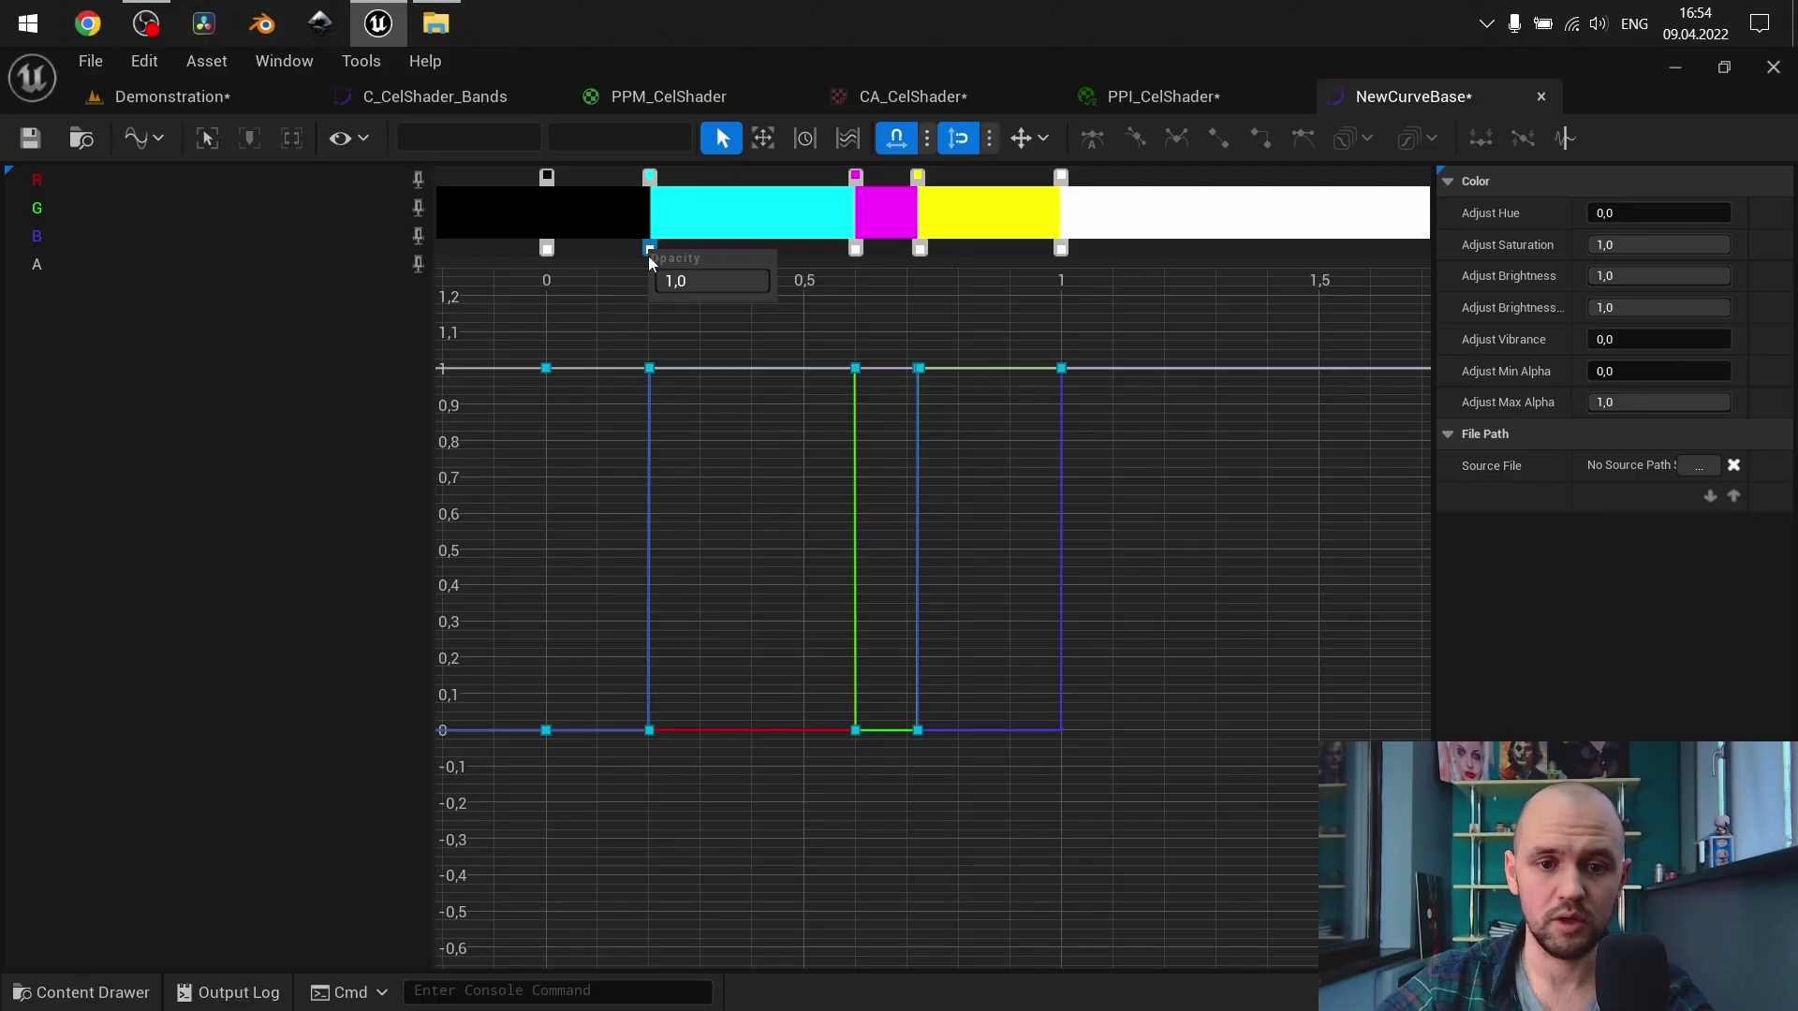
click(702, 281)
text(0,3)
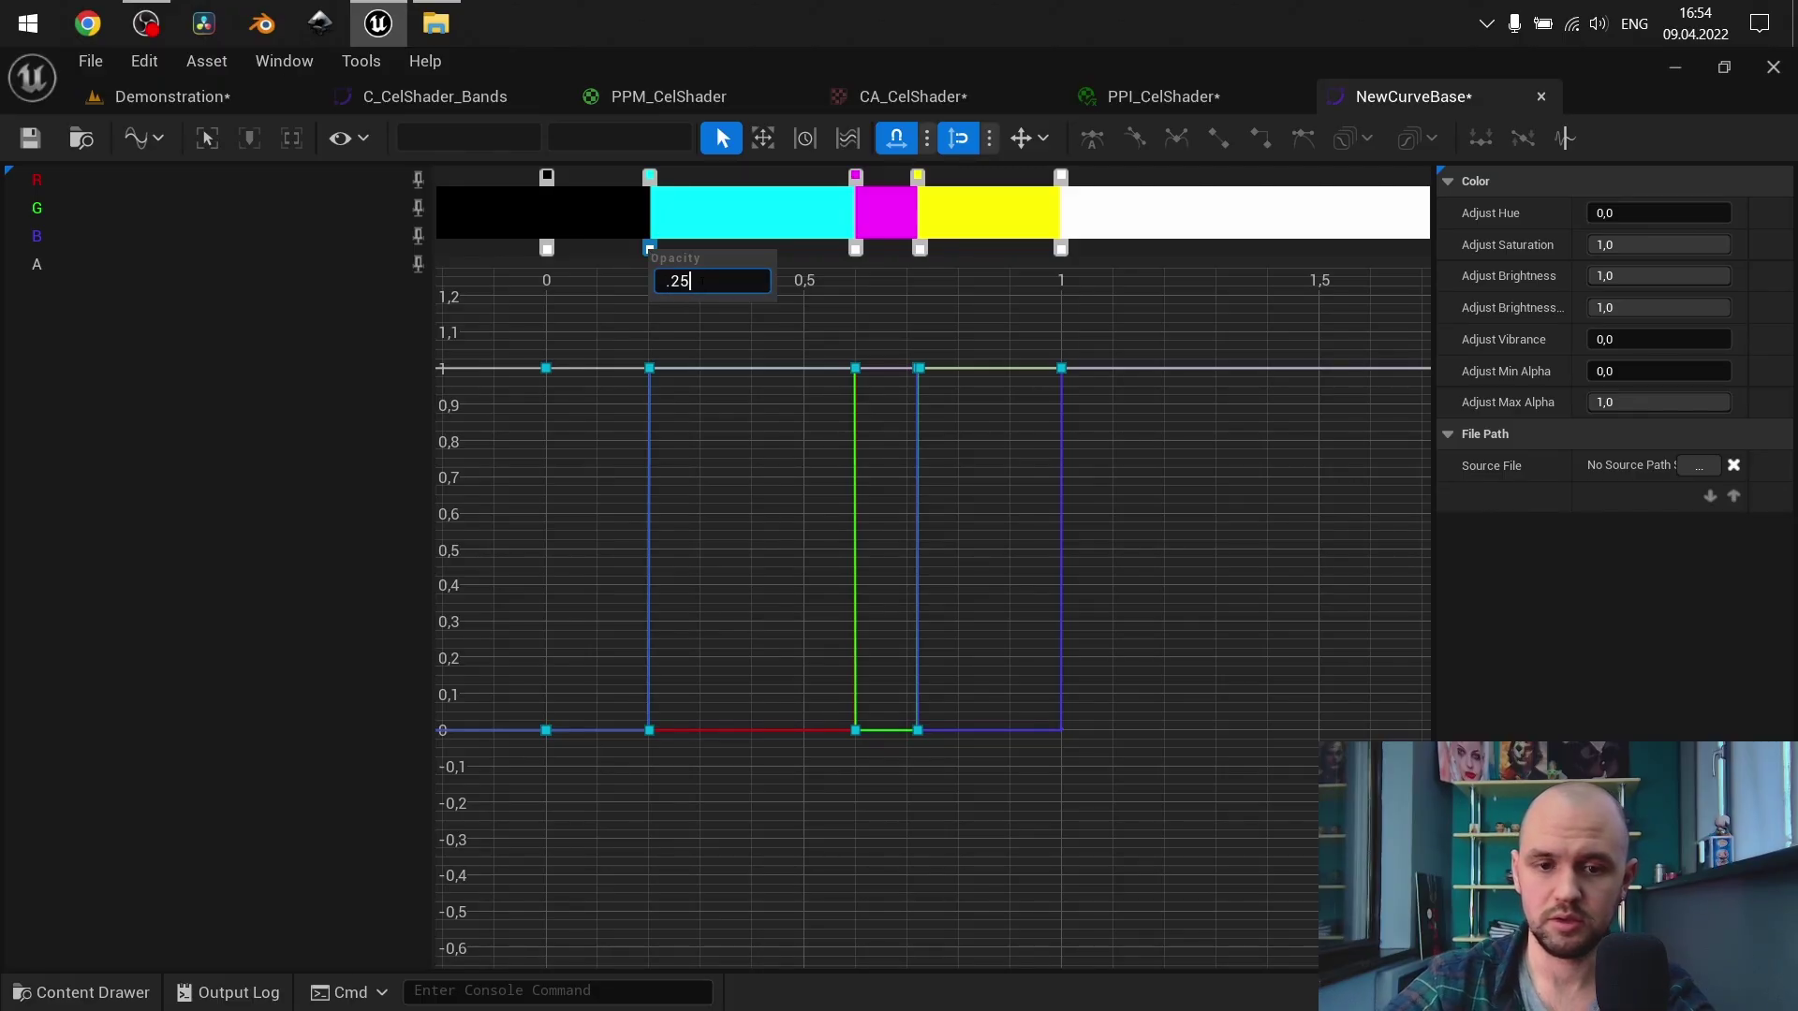
key(Return)
Check the level, then lower the yellow band's opacity to 0.25
click(240, 97)
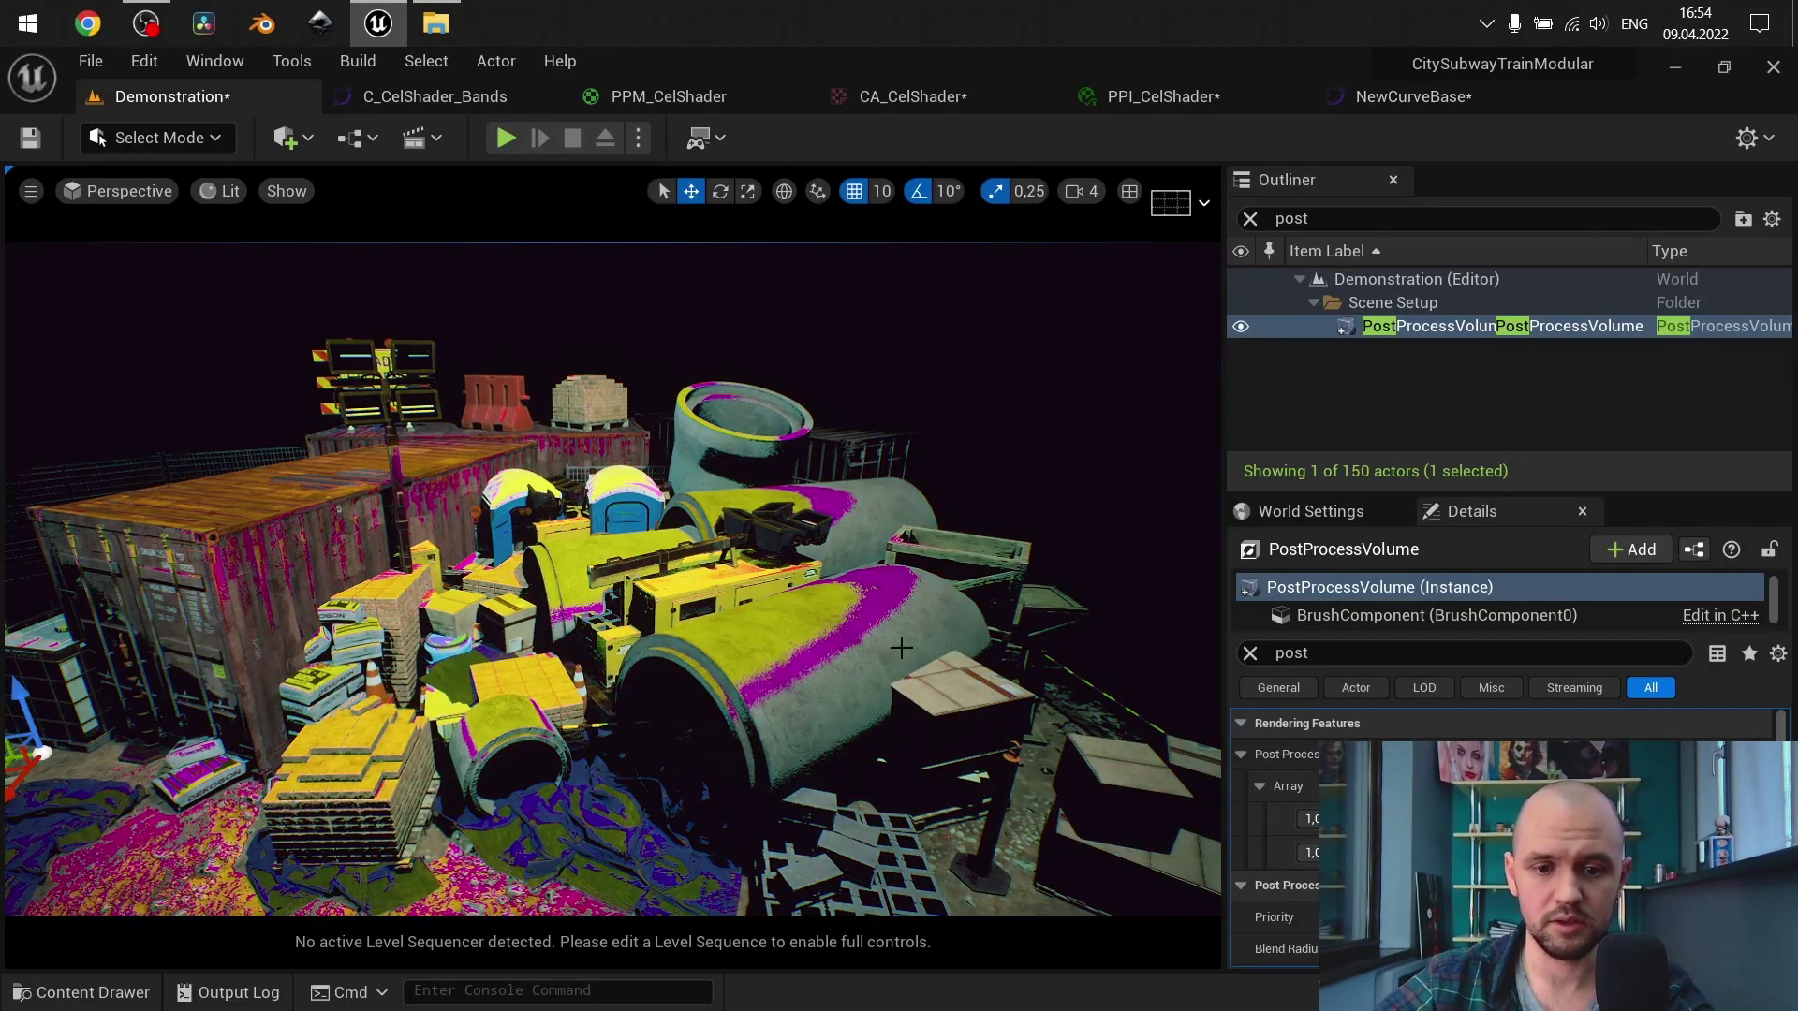
click(1412, 99)
right_click(925, 249)
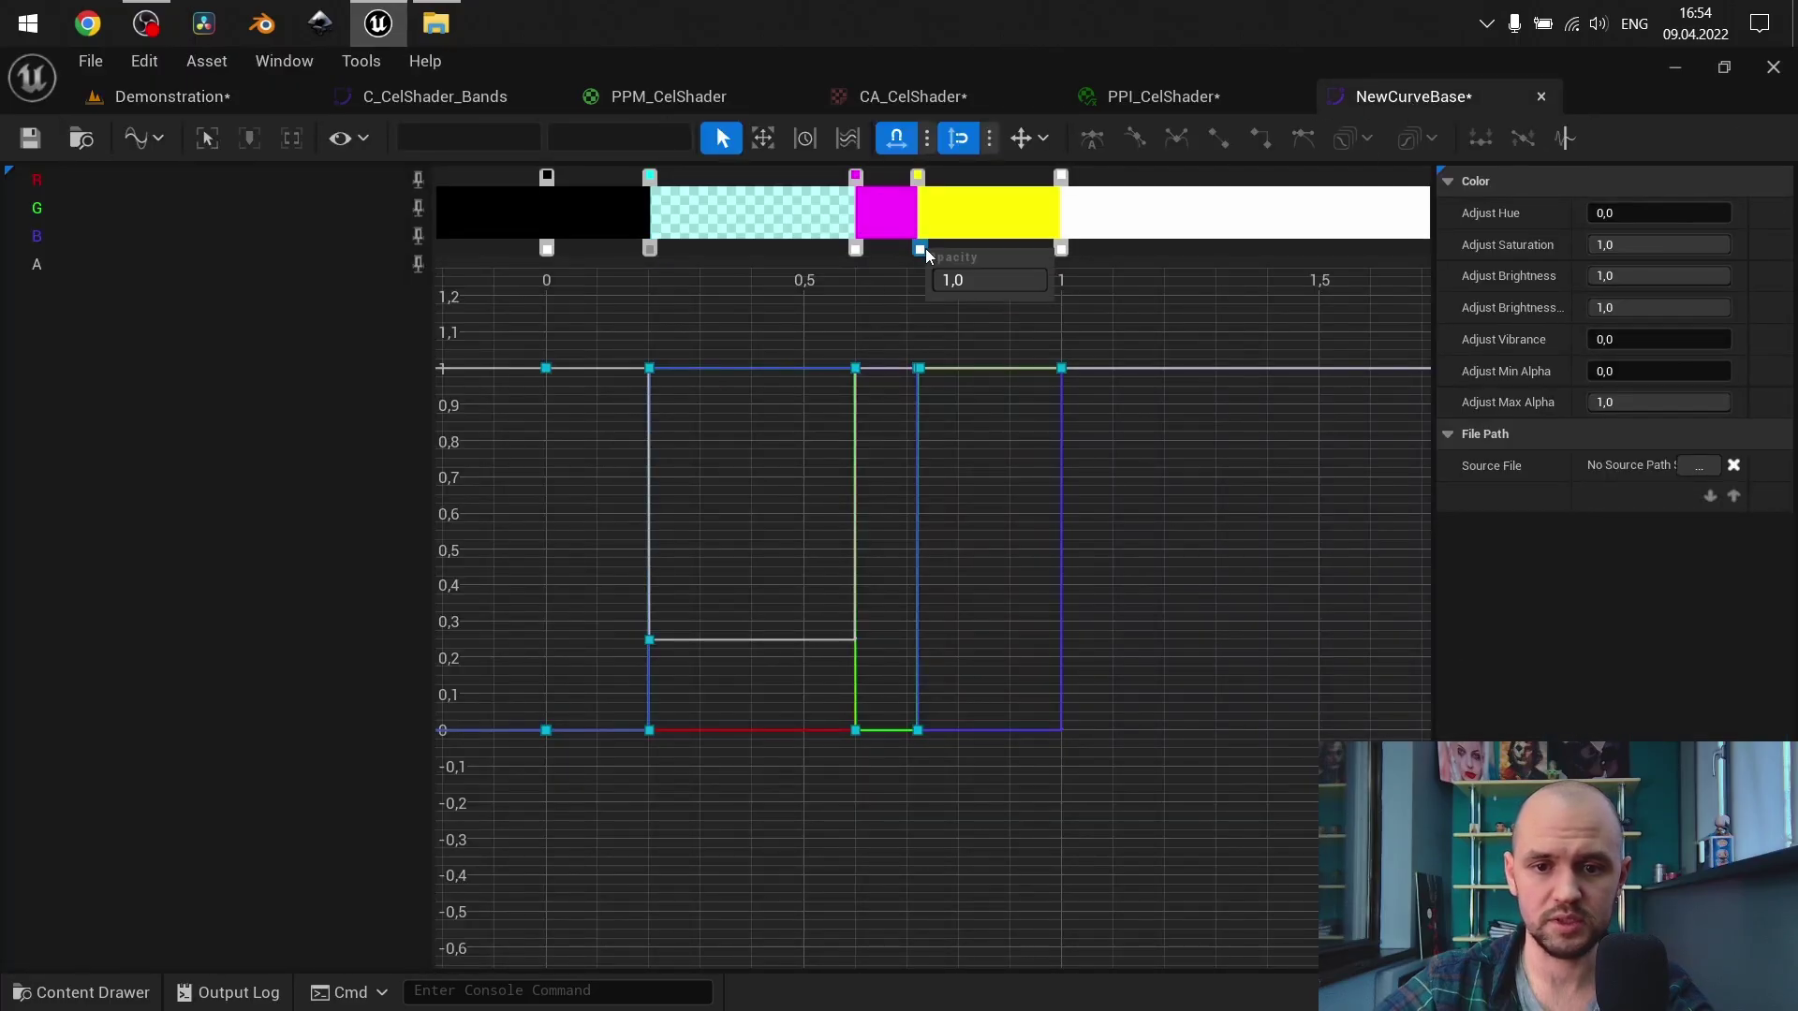
text(.2)
key(Return)
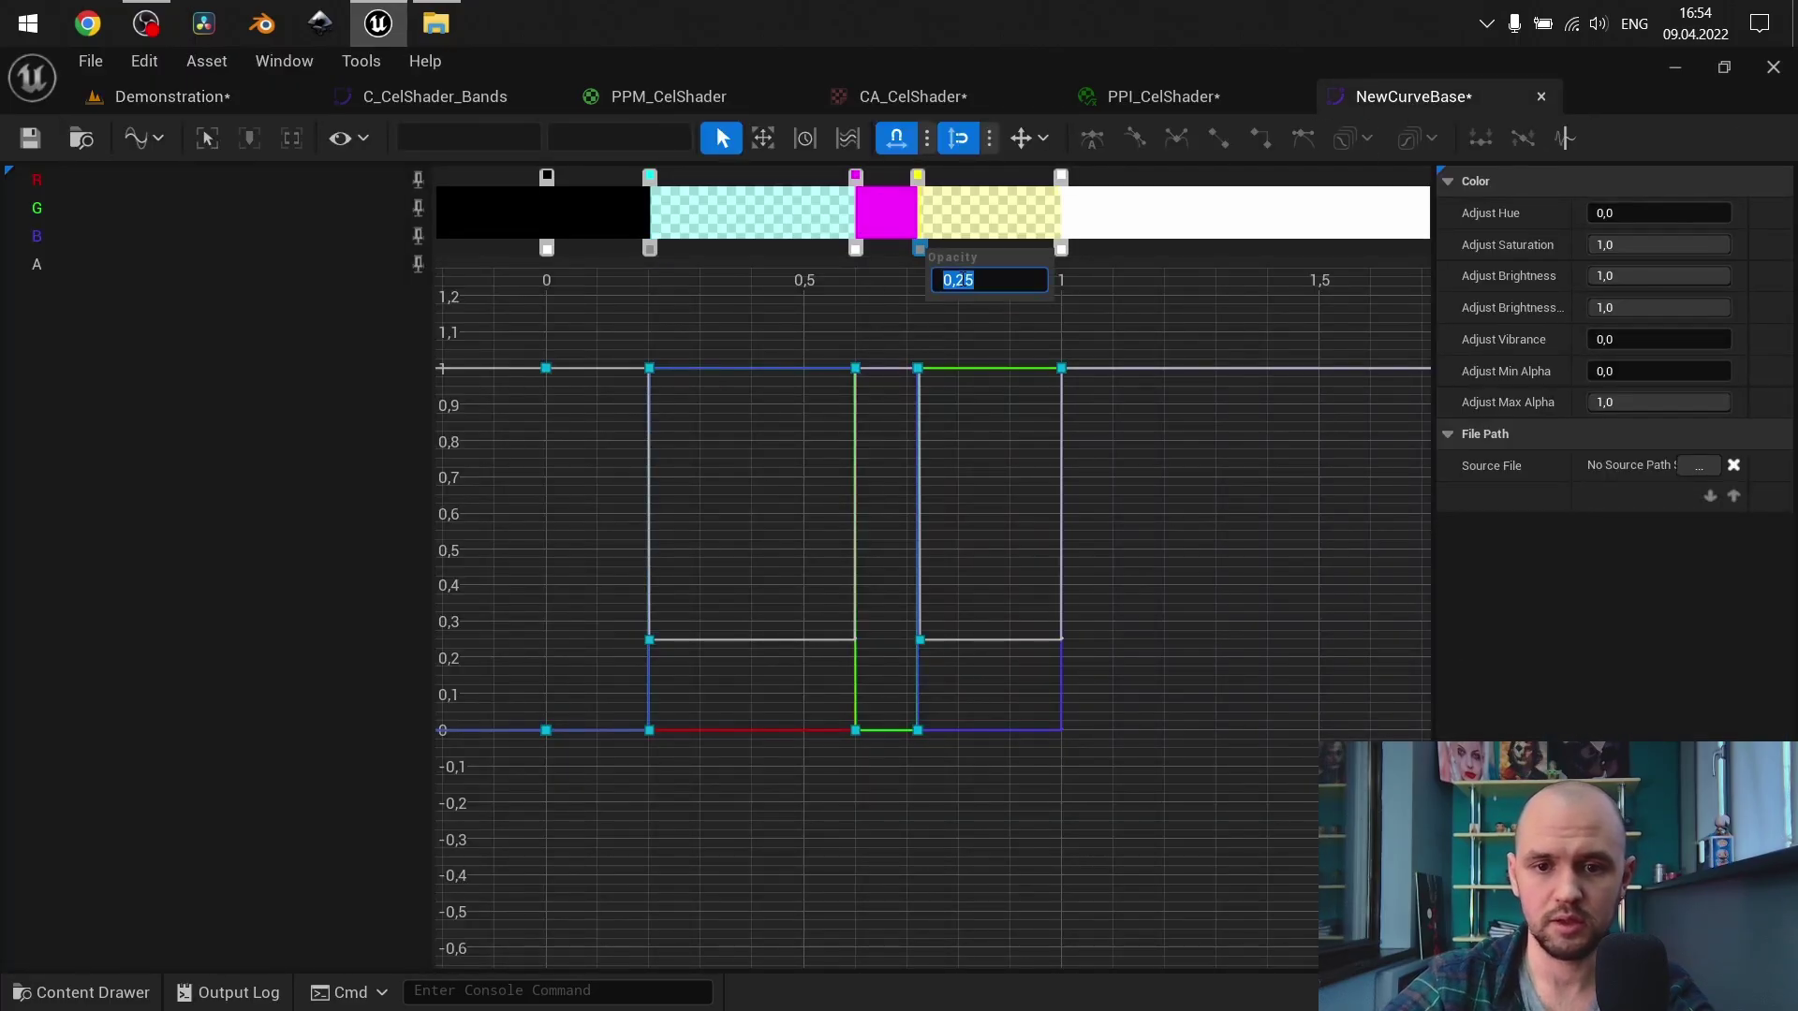
Fly the camera around the level to inspect the softer, translucent bands
click(173, 96)
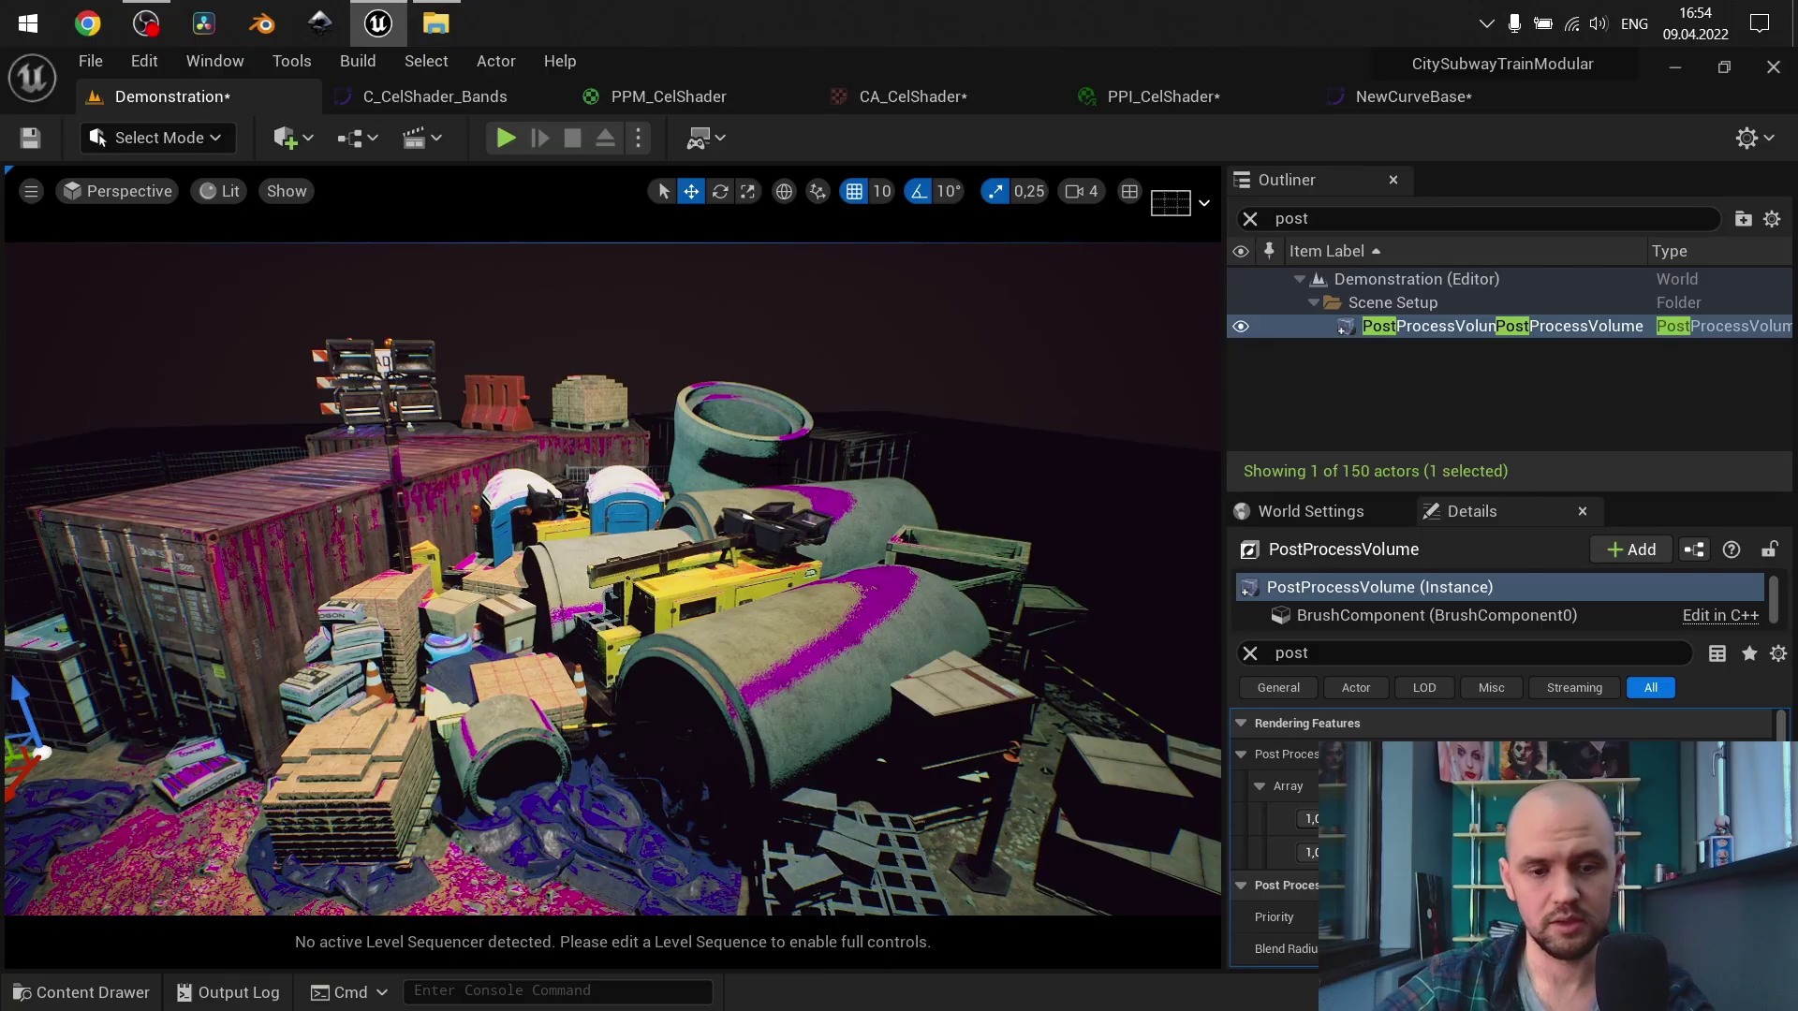
scroll(780, 464, down, 3)
scroll(780, 464, down, 2)
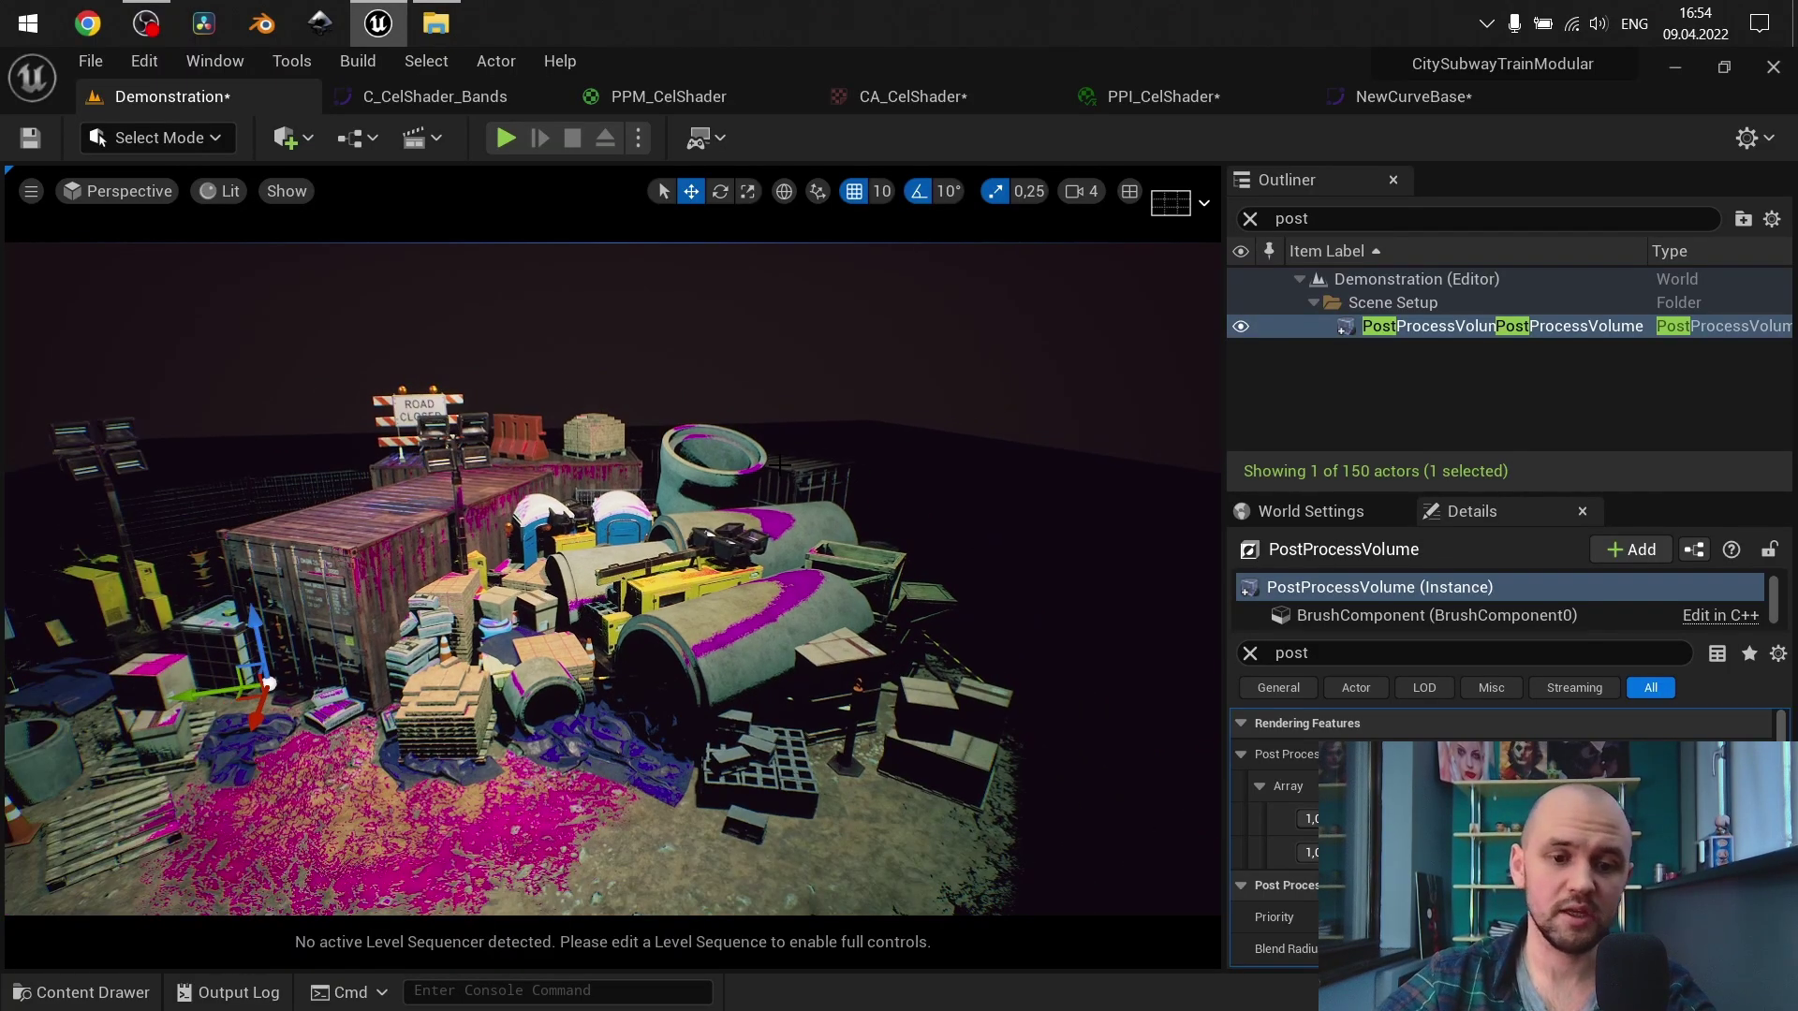
key(a)
right_drag(780, 465, 780, 465)
key(w)
key(s)
key(w)
key(s)
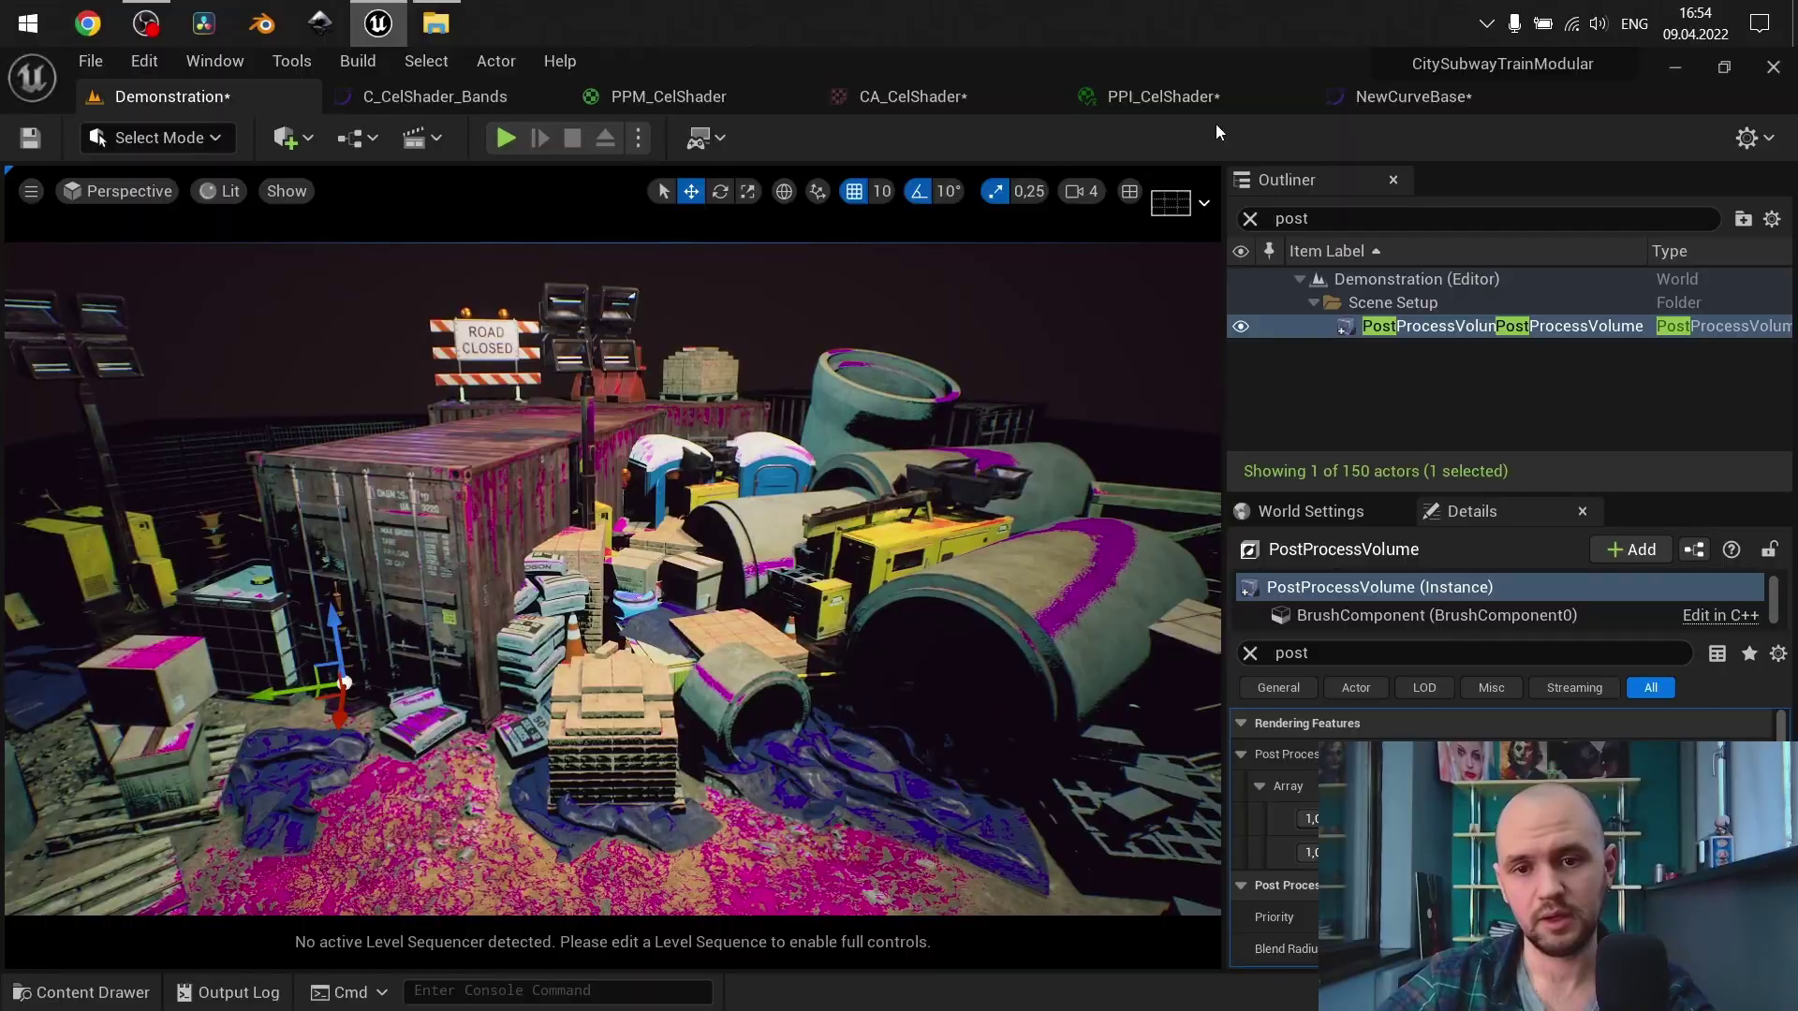
click(1211, 99)
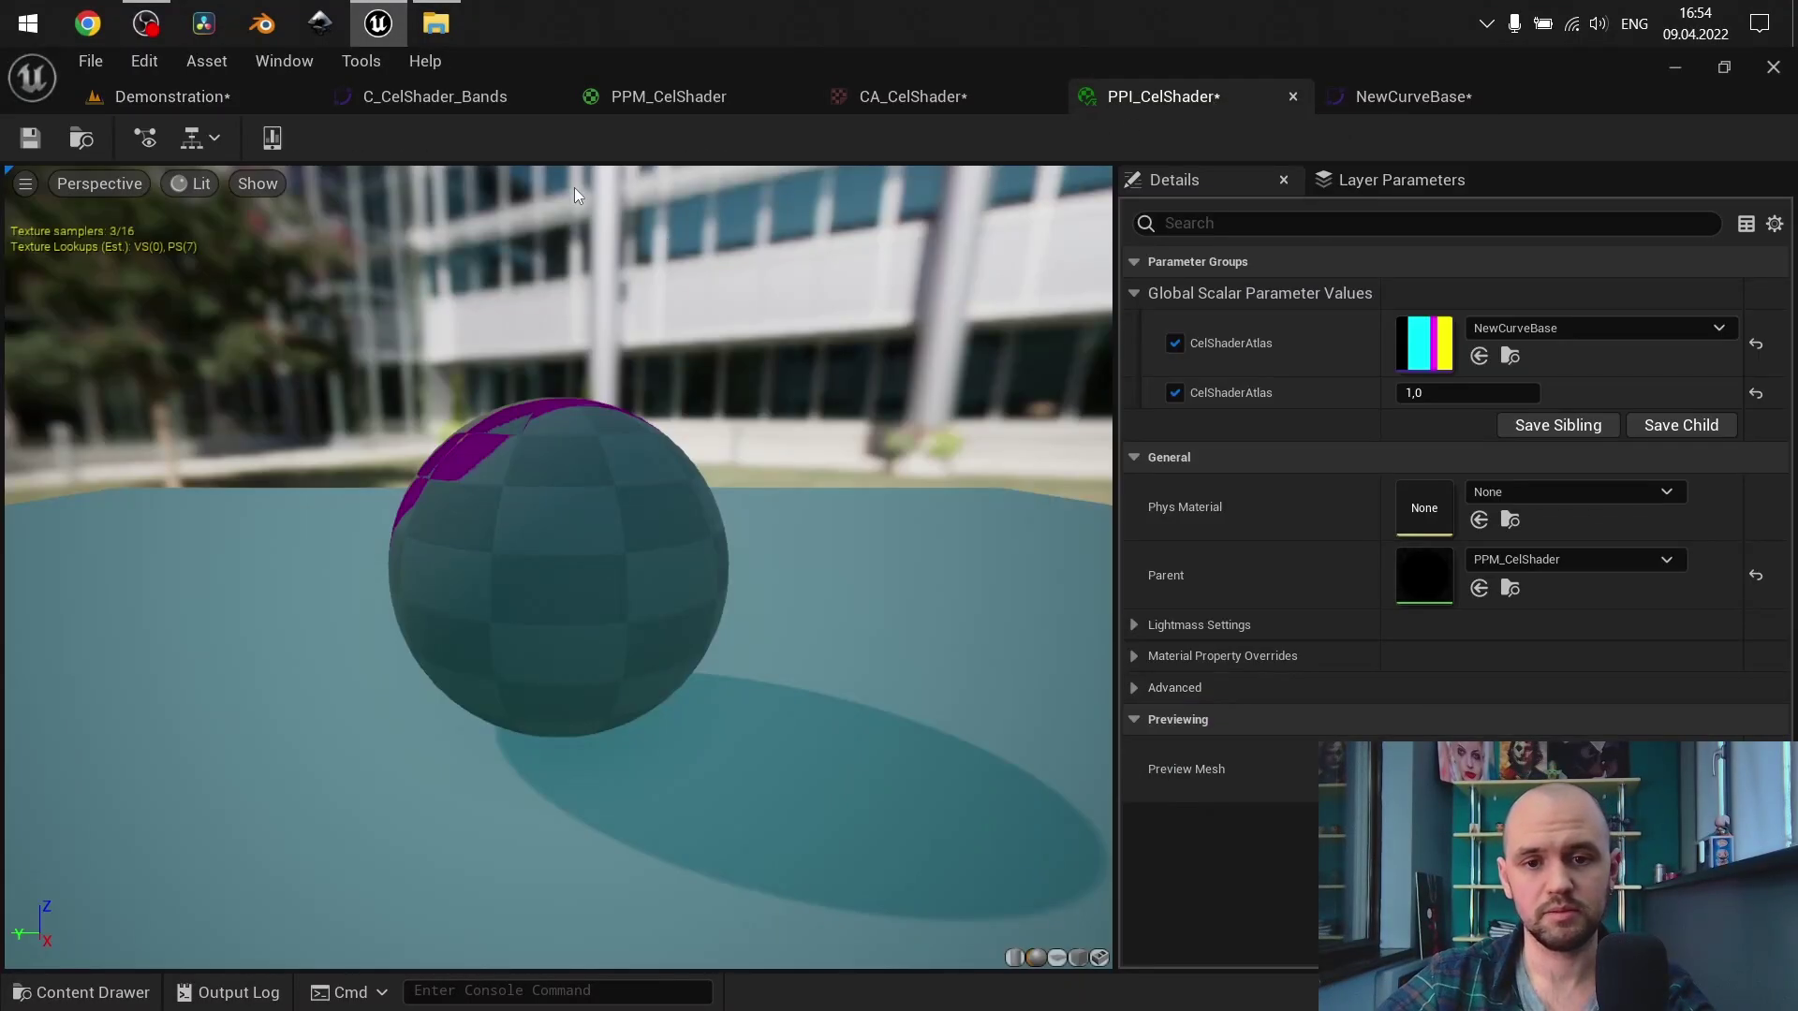
Set CA_CelShader's Index [1] and PPI_CelShader's CelShaderAtlas back to C_CelShader_Bands
click(957, 103)
click(1655, 638)
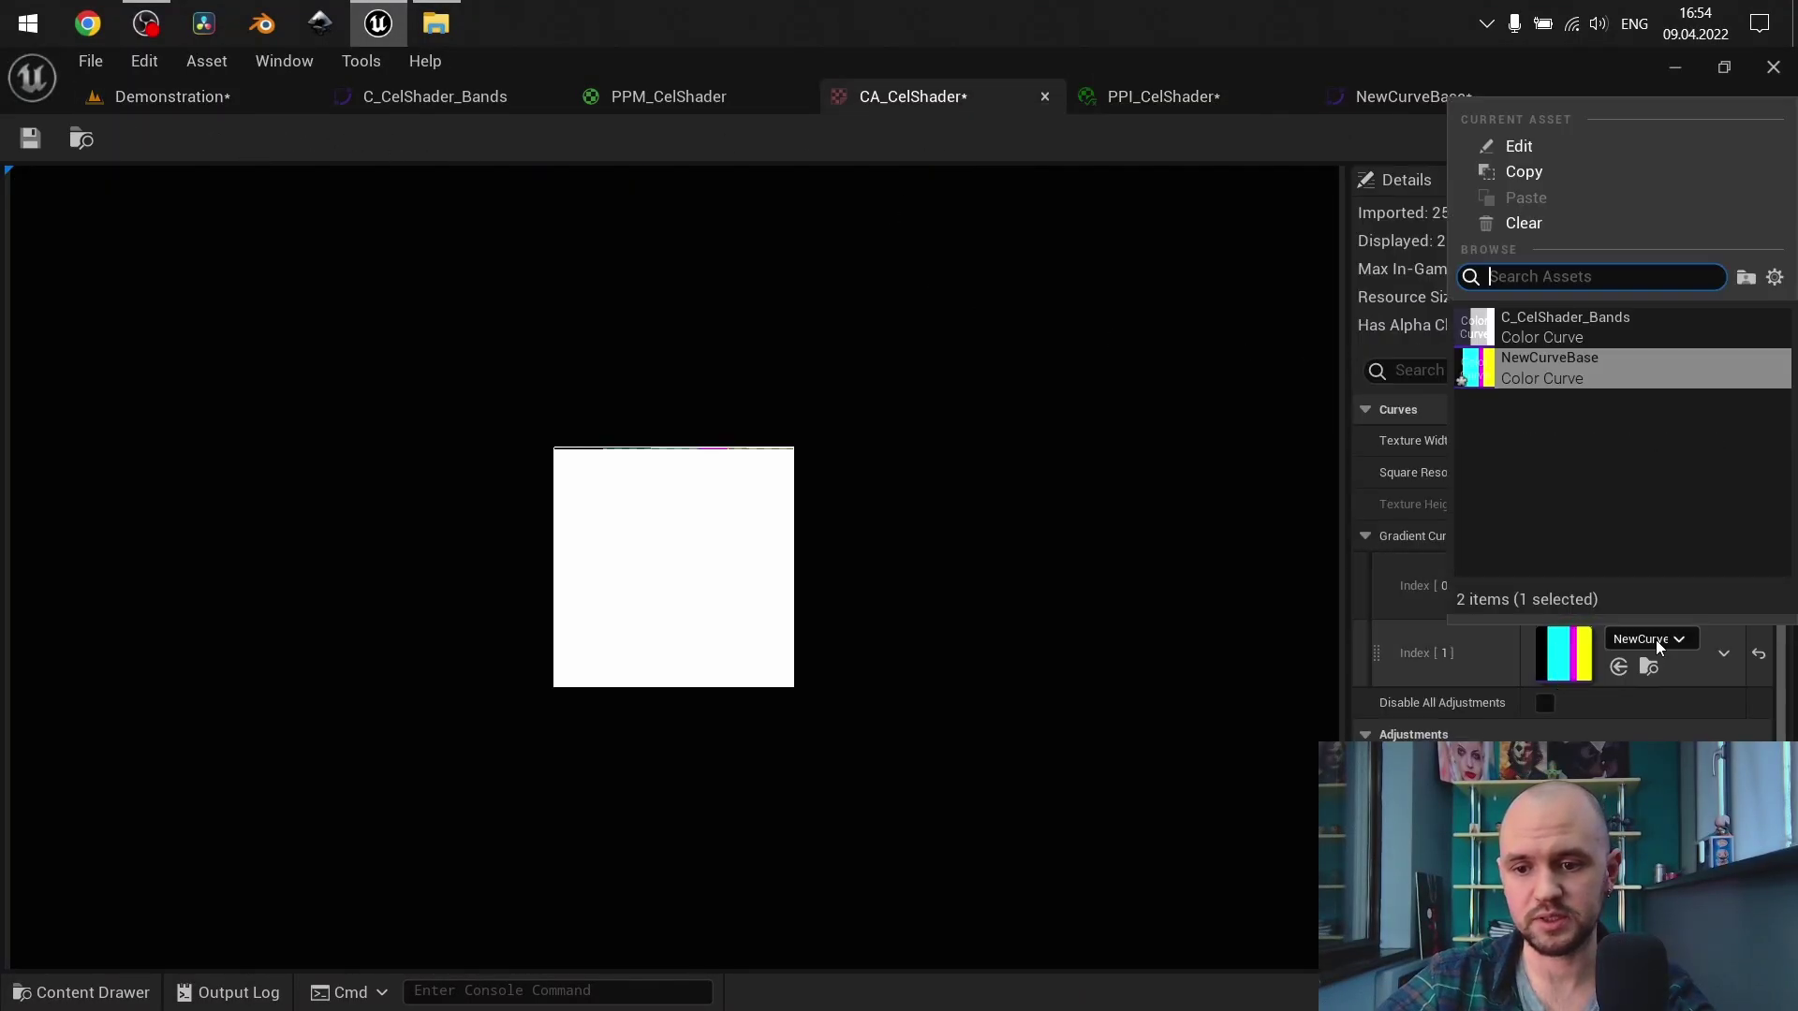
click(1554, 323)
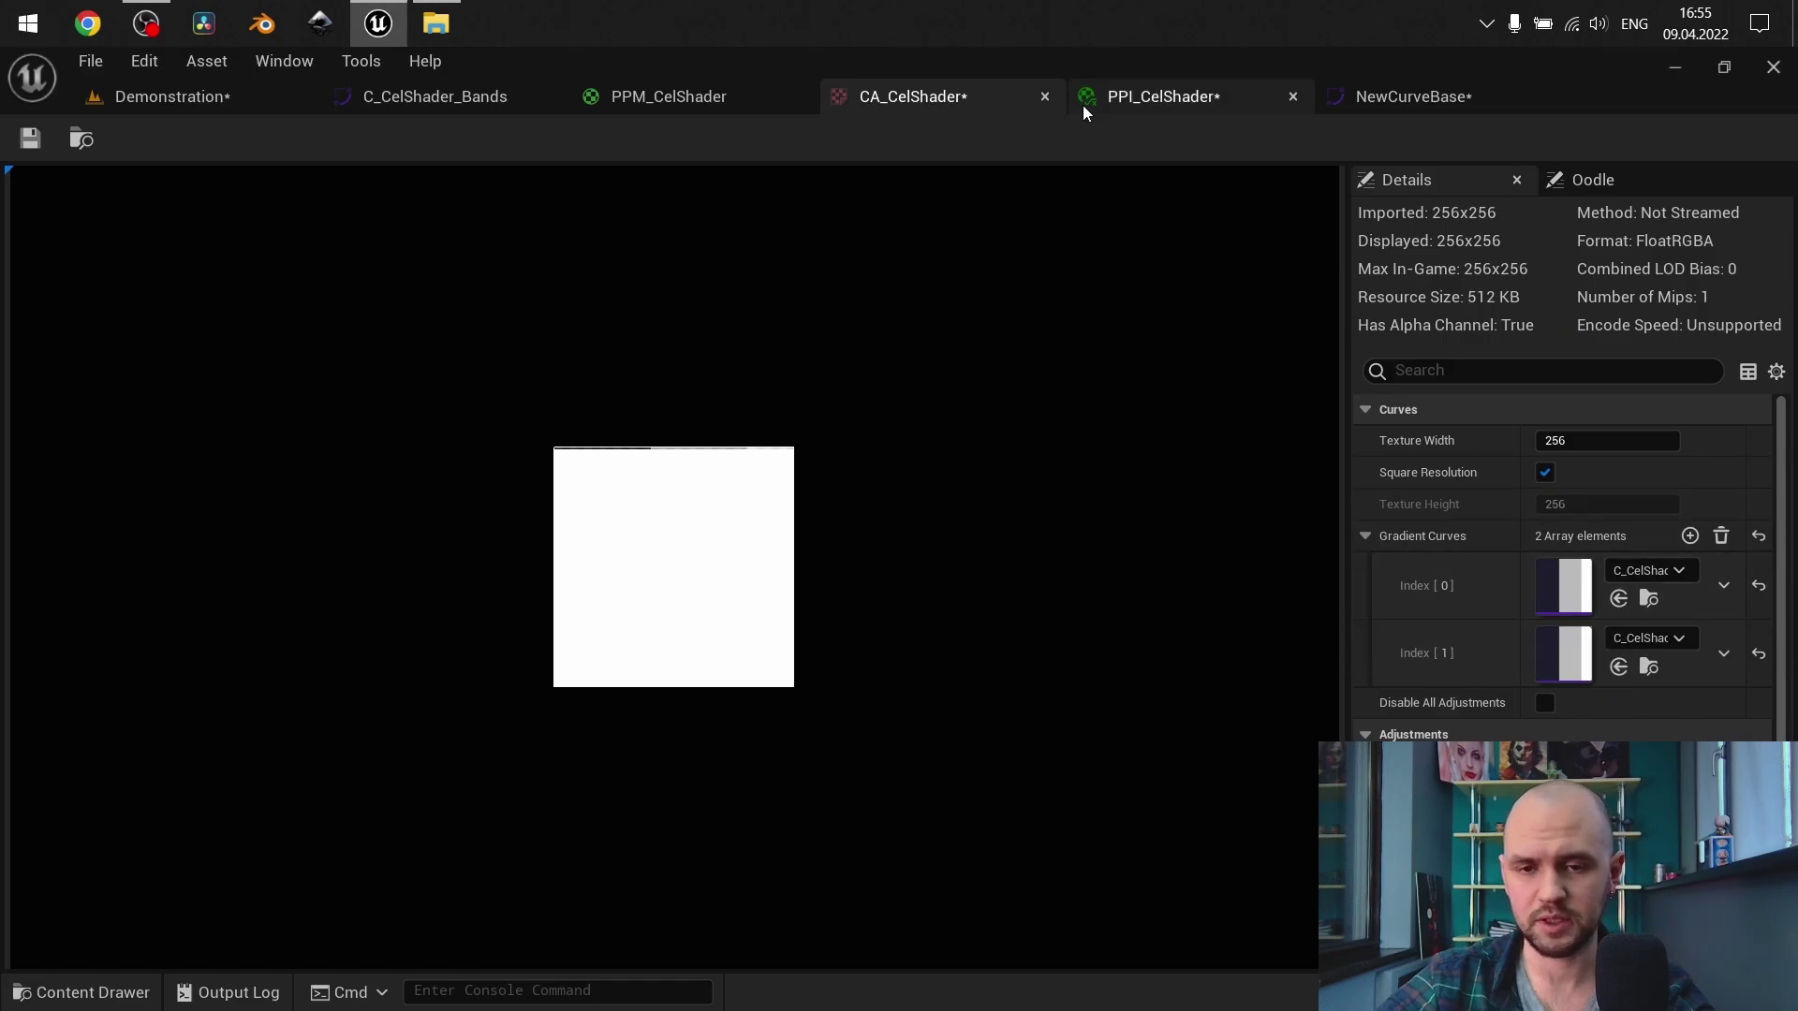
click(1161, 97)
click(1566, 335)
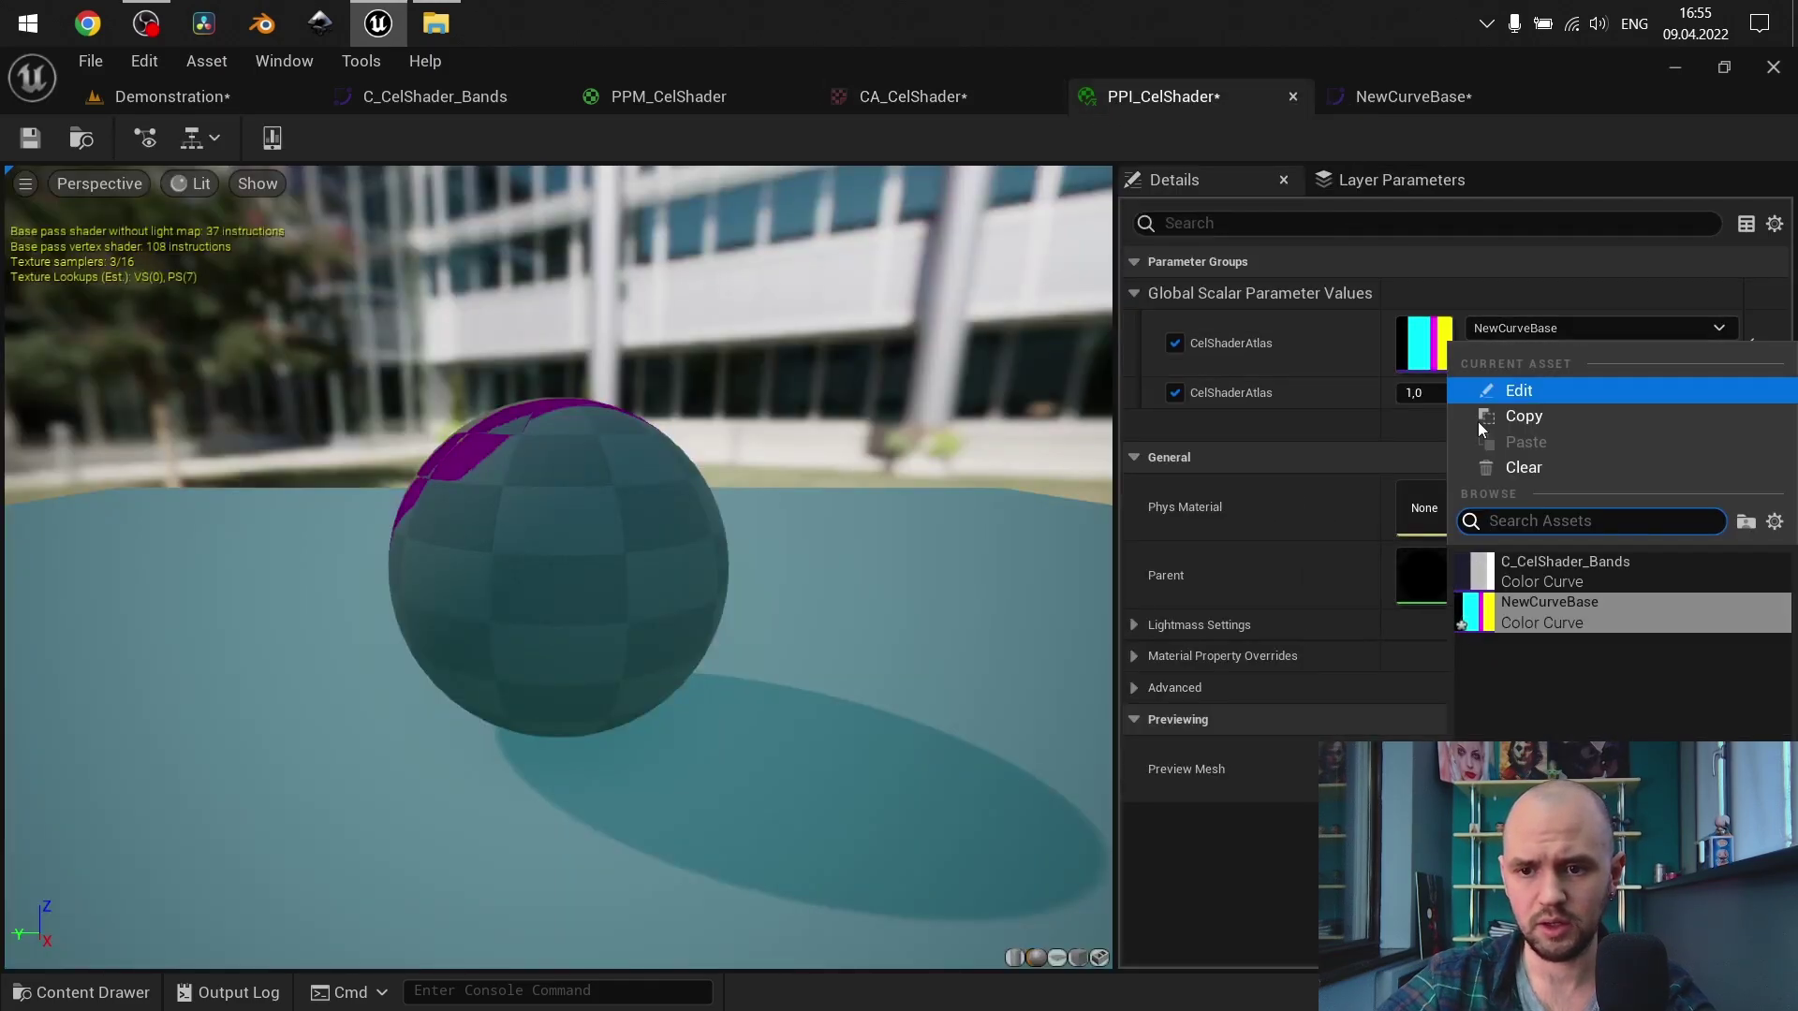
click(1547, 568)
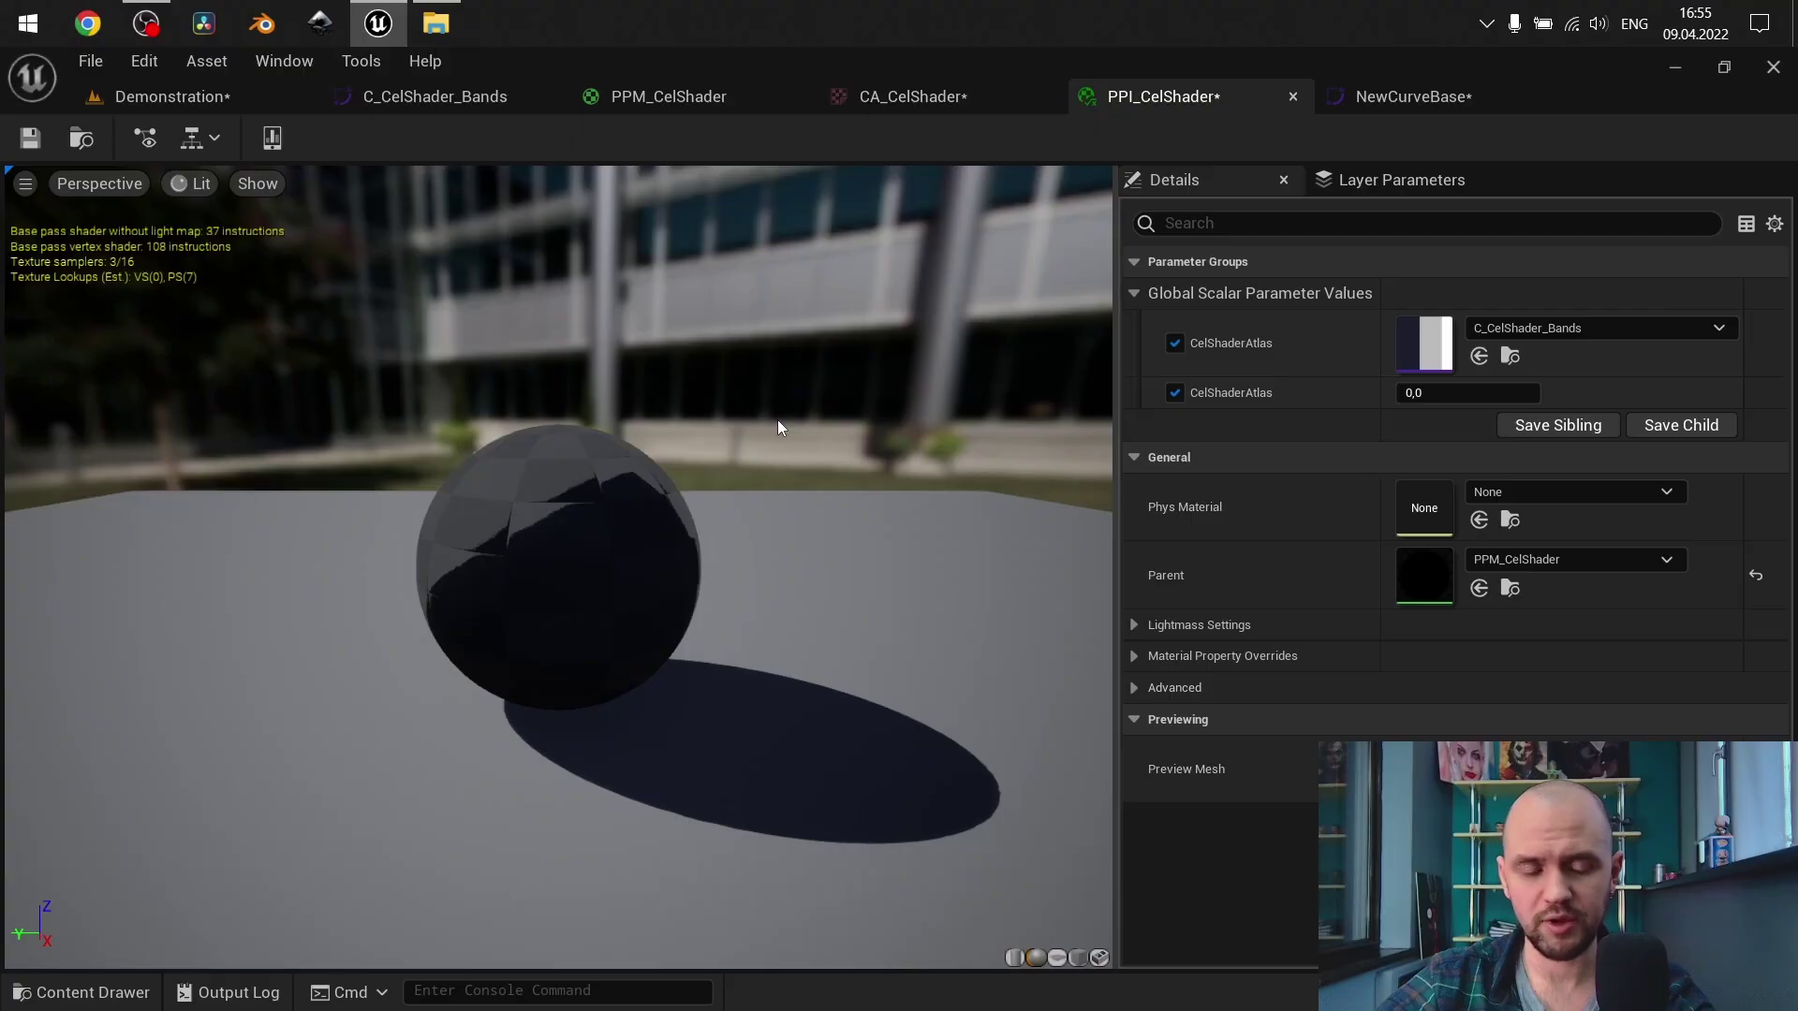
Toggle the second post-process volume's blend weight to 0 and back to 1
click(234, 97)
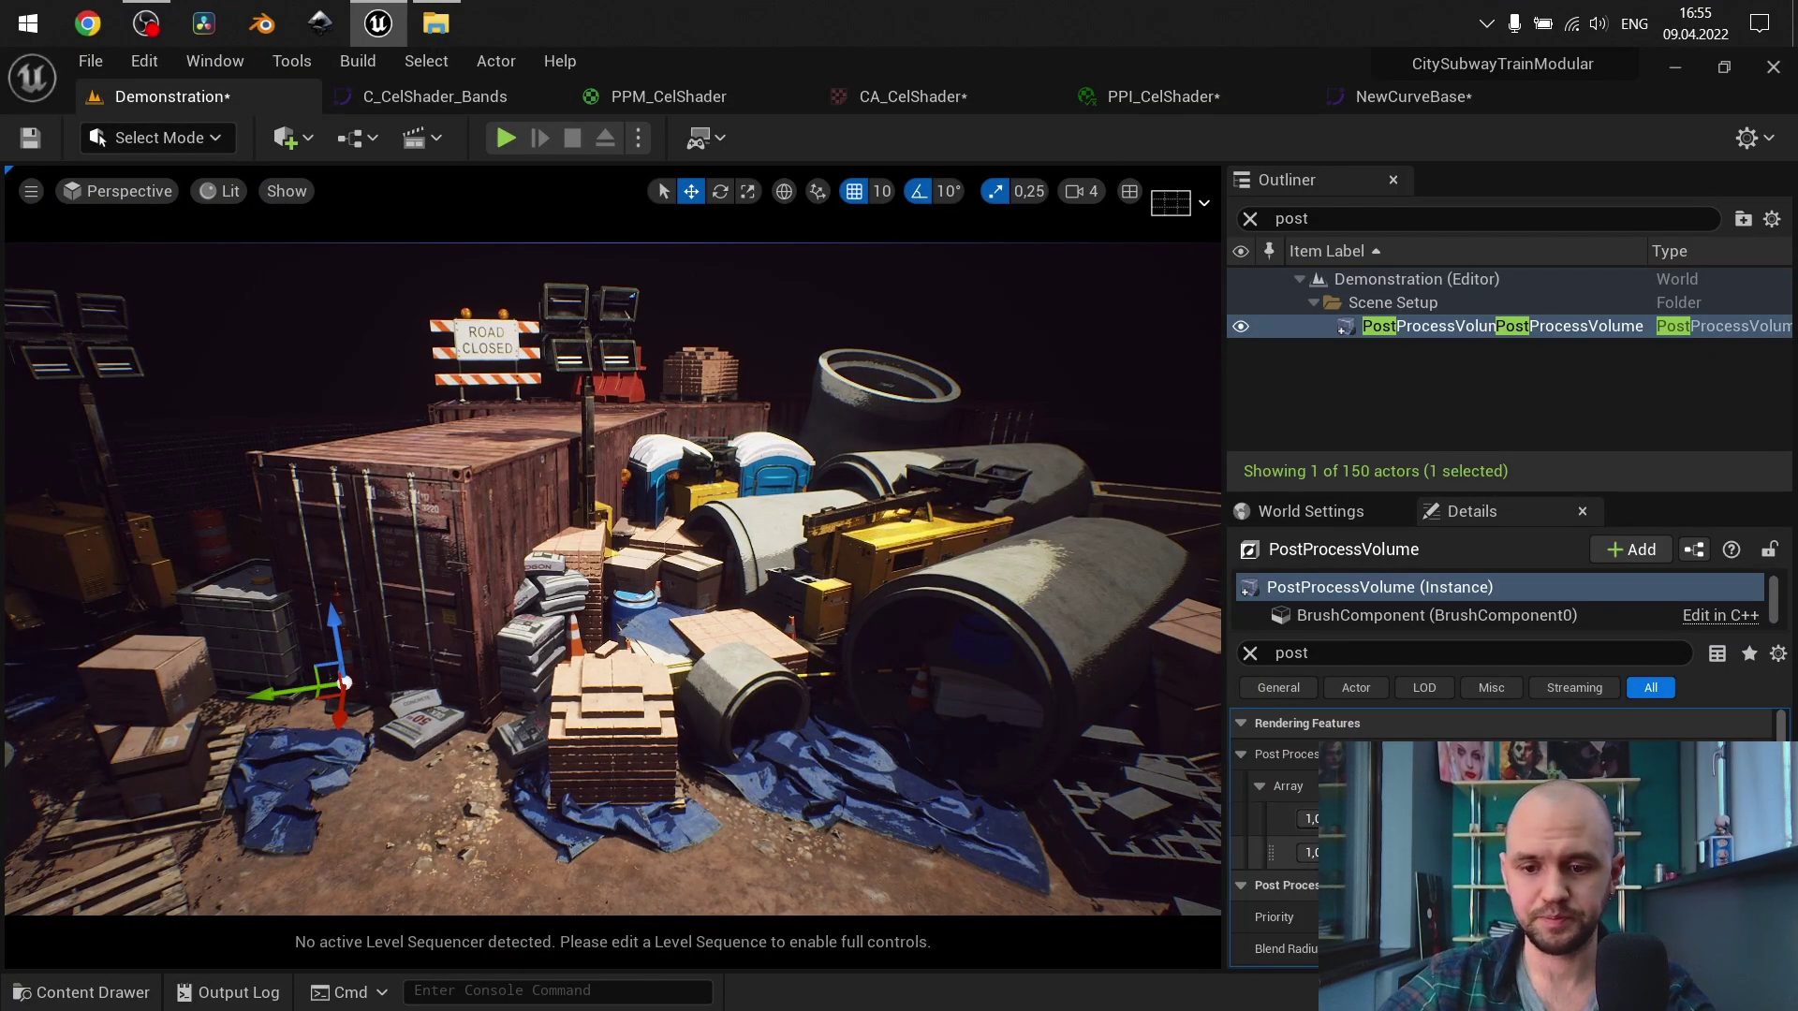
click(1311, 852)
text(0)
key(Return)
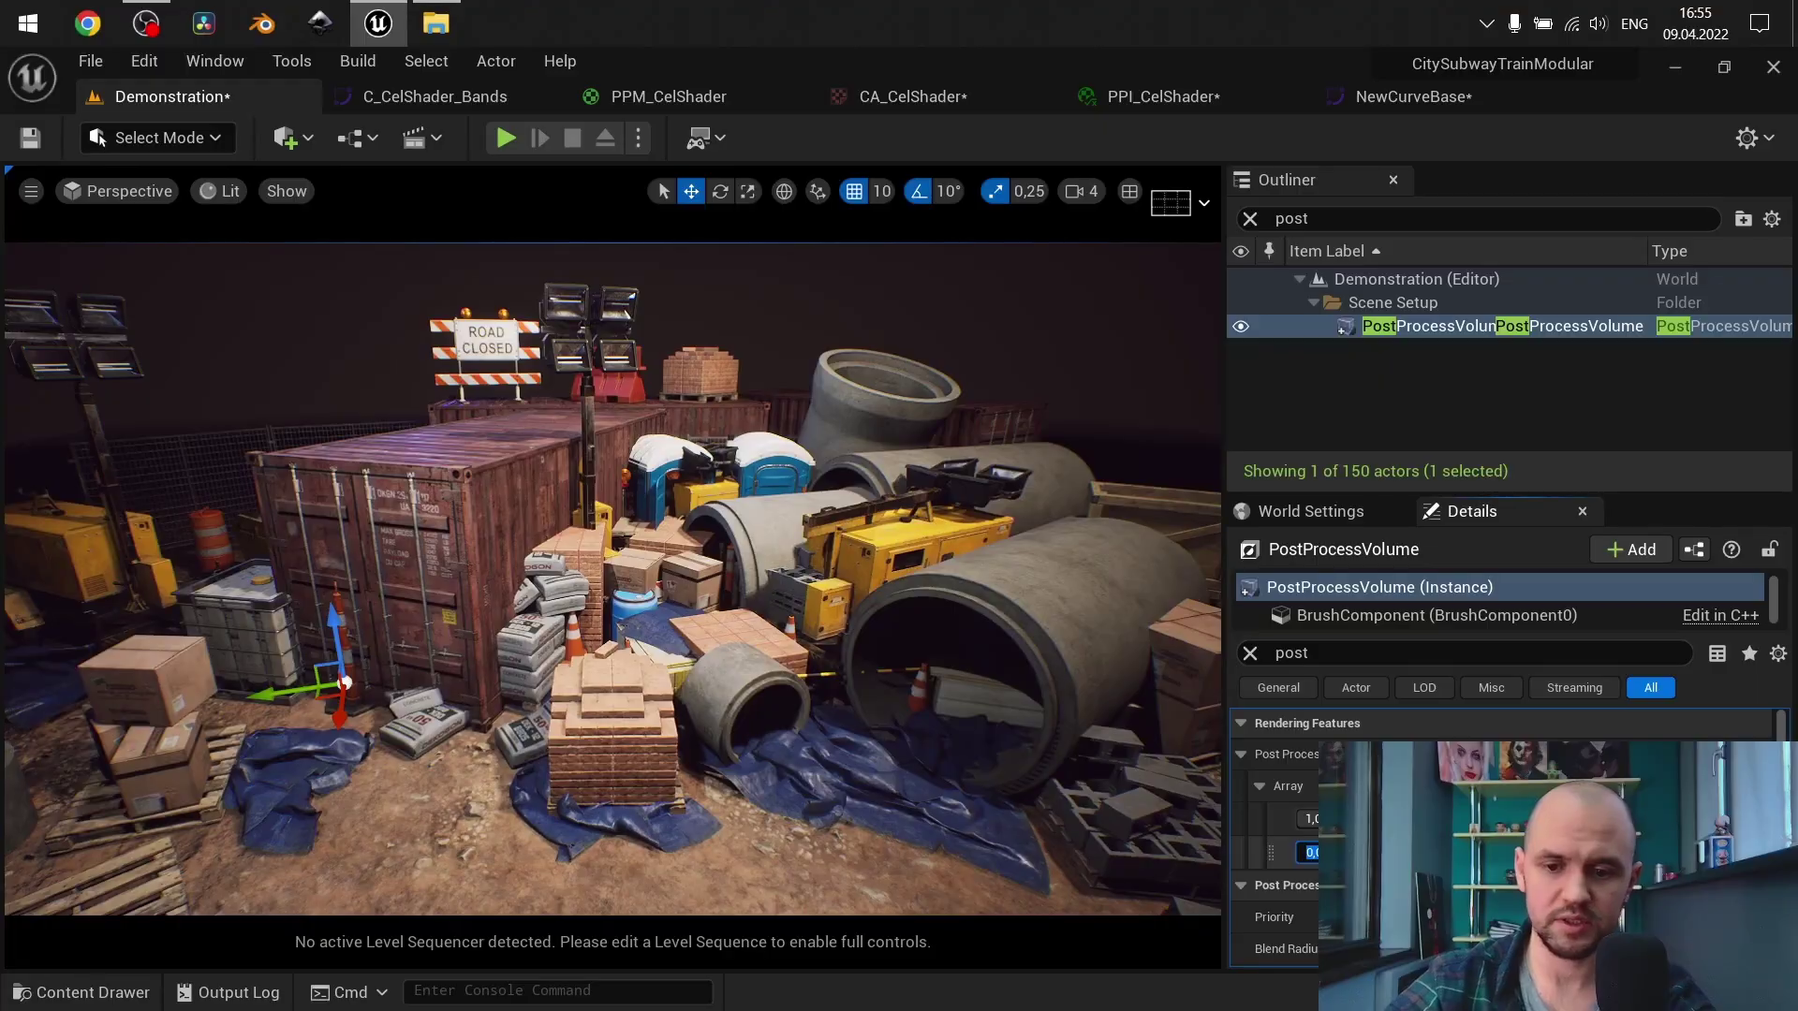
text(1)
key(Return)
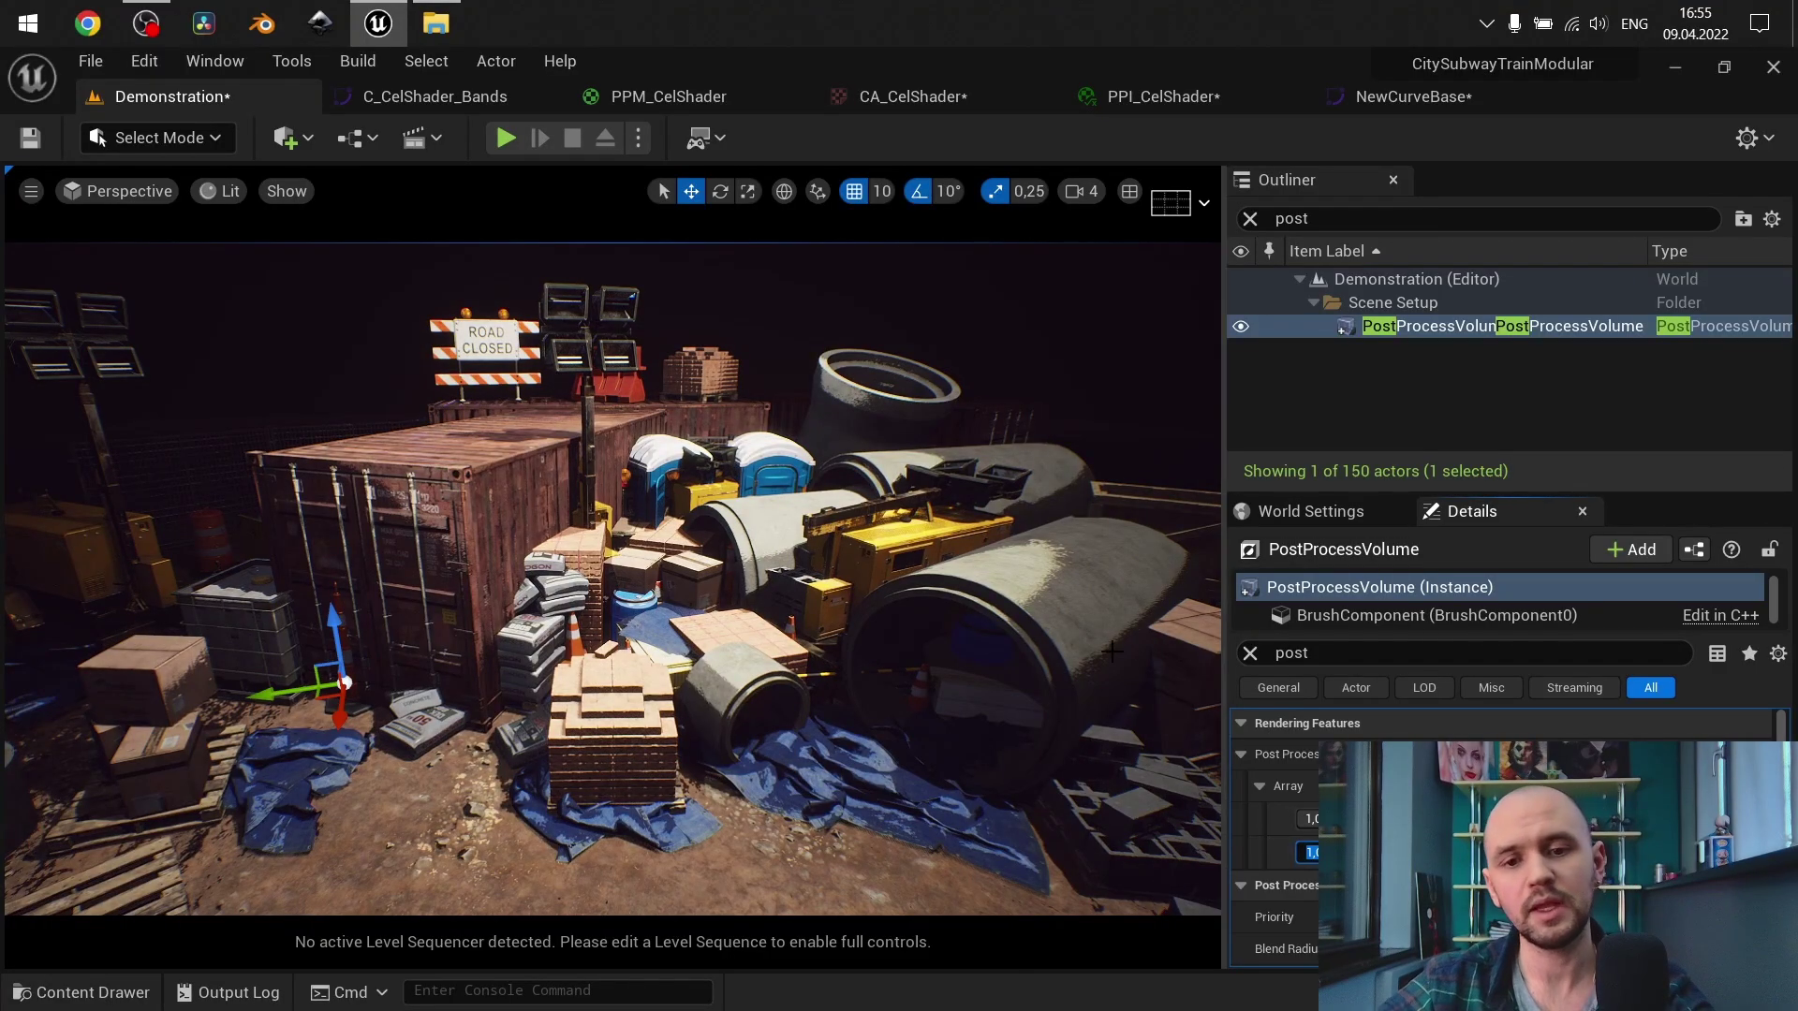